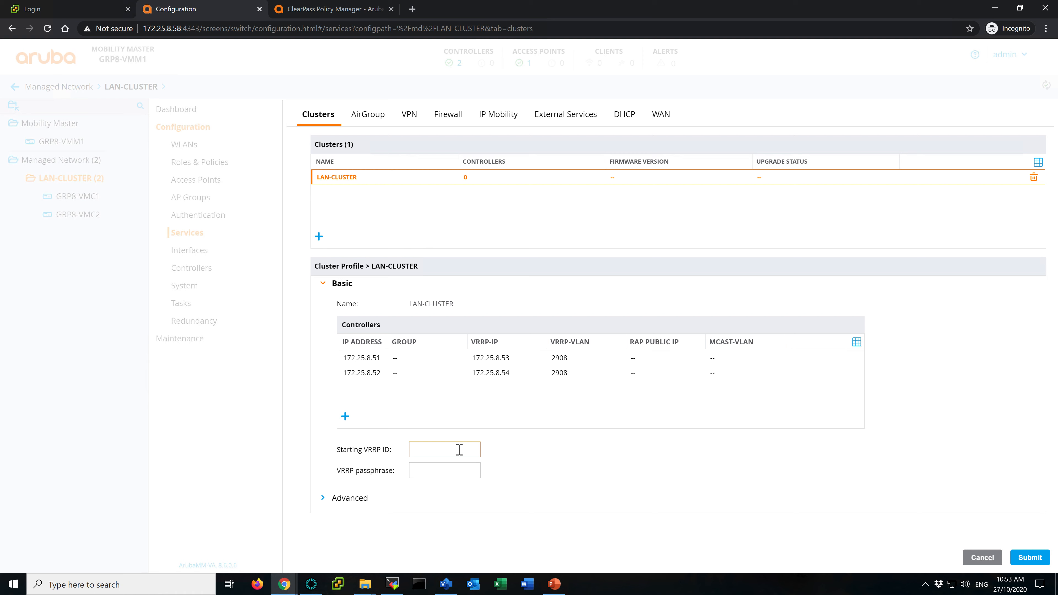
# Review the advanced settings of the LAN-CLUSTER profile and return to its basic settings
pyautogui.click(439, 474)
pyautogui.click(340, 499)
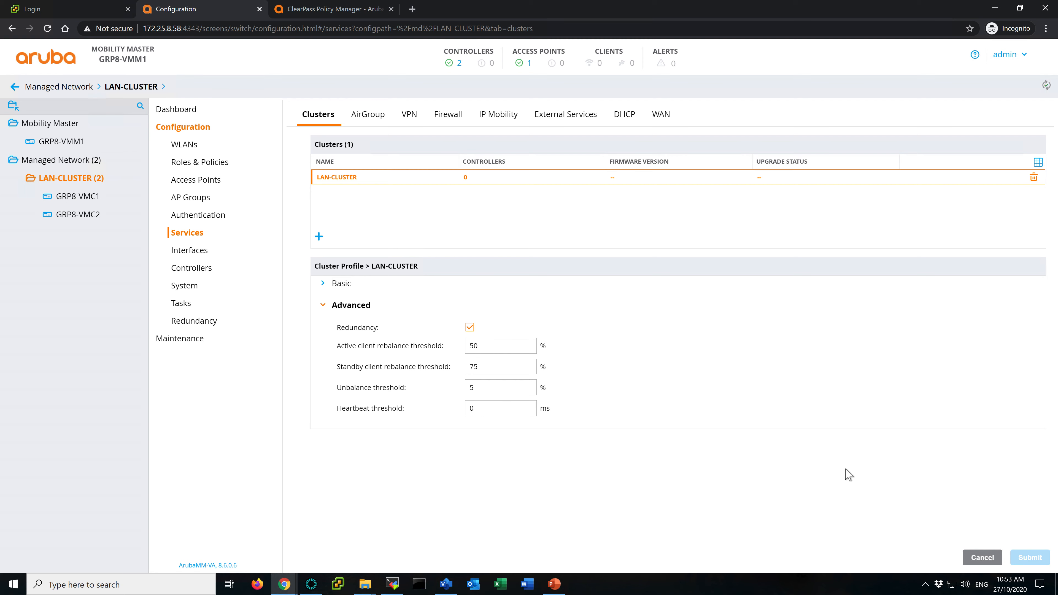
pyautogui.click(343, 283)
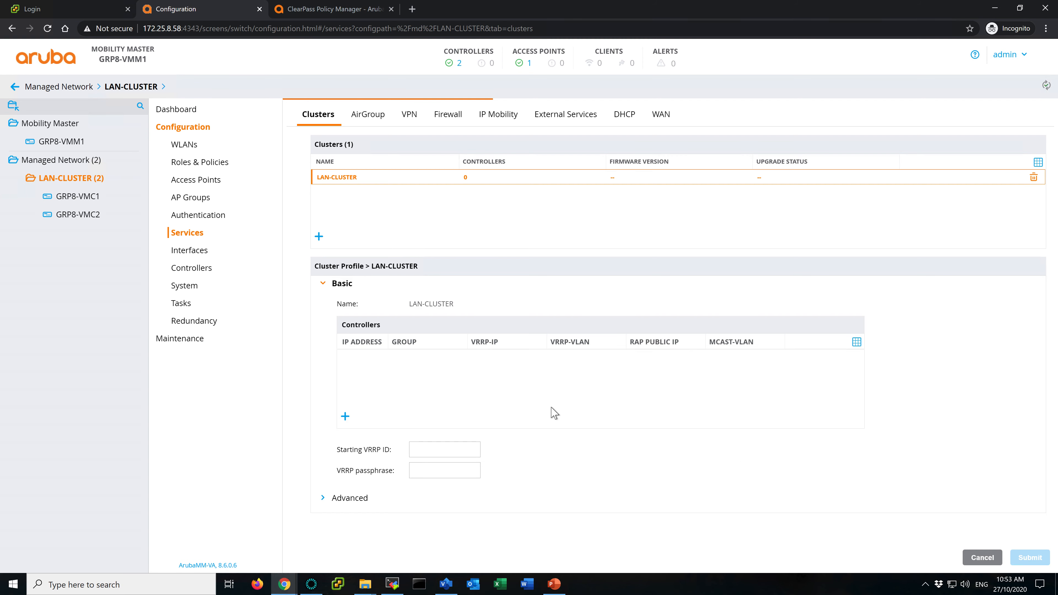
# Add controller 172.25.8.51 to the LAN-CLUSTER profile with VRRP IP 172.25.8.53 and VRRP VLAN 2908
pyautogui.click(345, 416)
pyautogui.click(485, 125)
pyautogui.click(484, 132)
pyautogui.click(519, 145)
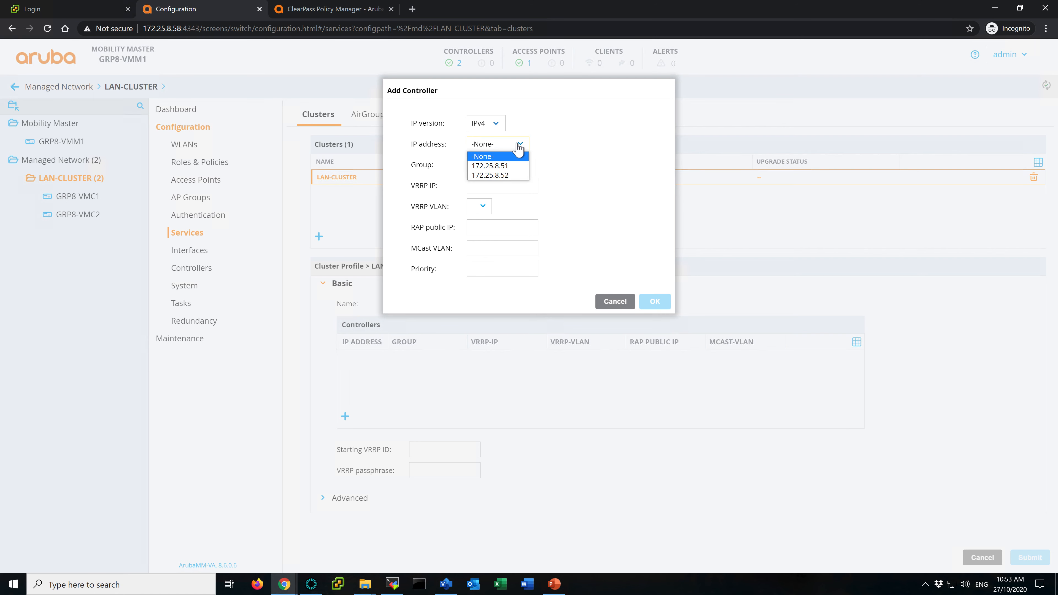
pyautogui.click(503, 165)
pyautogui.click(488, 187)
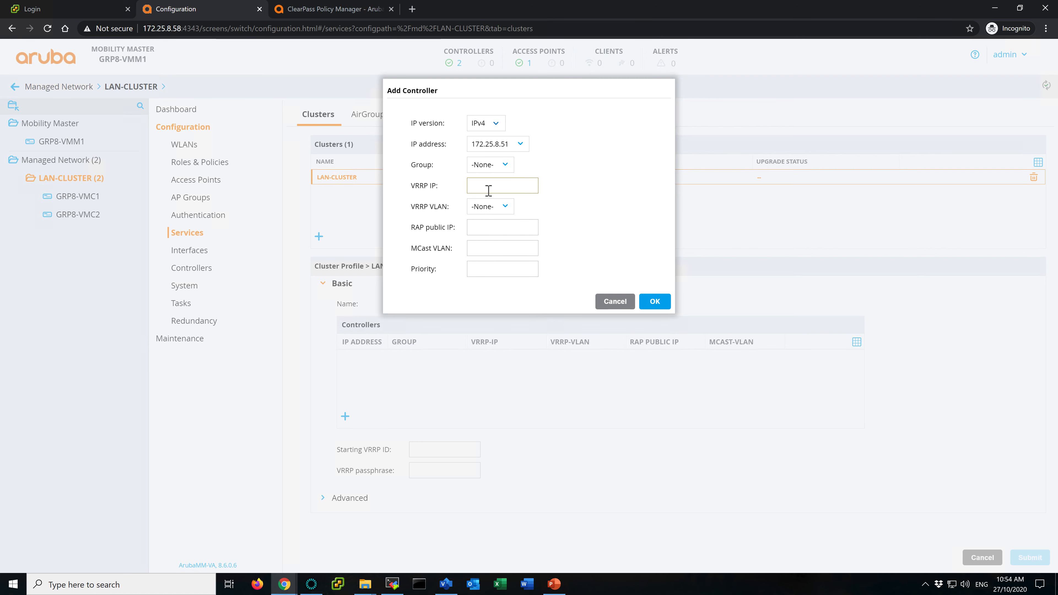
pyautogui.write('172.25.8.53')
pyautogui.click(497, 207)
pyautogui.click(485, 228)
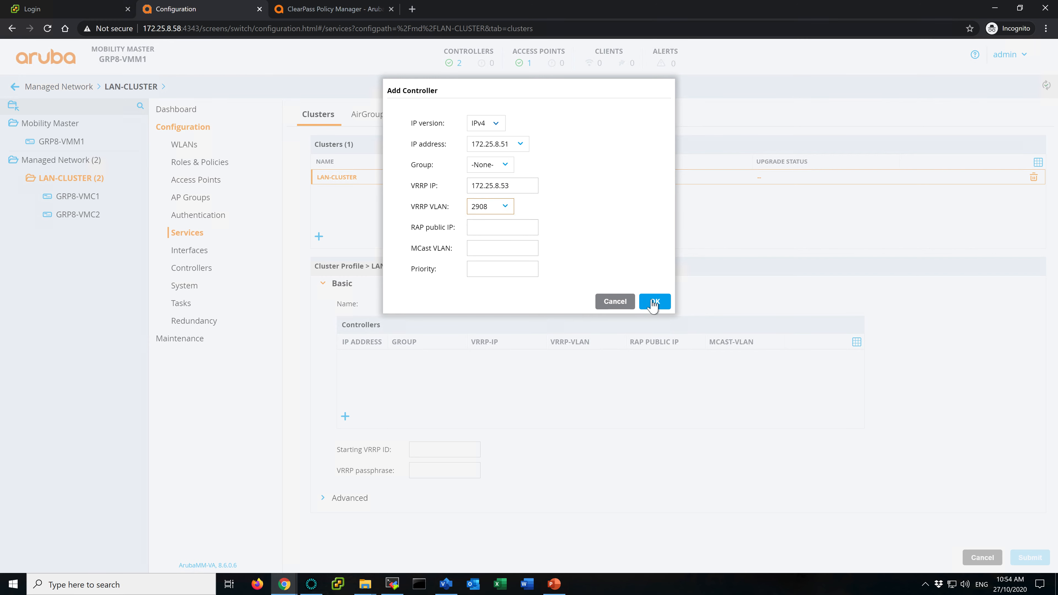
pyautogui.click(654, 301)
# Add controller 172.25.8.52 to the LAN-CLUSTER profile with VRRP IP 172.25.8.54 and VRRP VLAN 2908
pyautogui.click(345, 416)
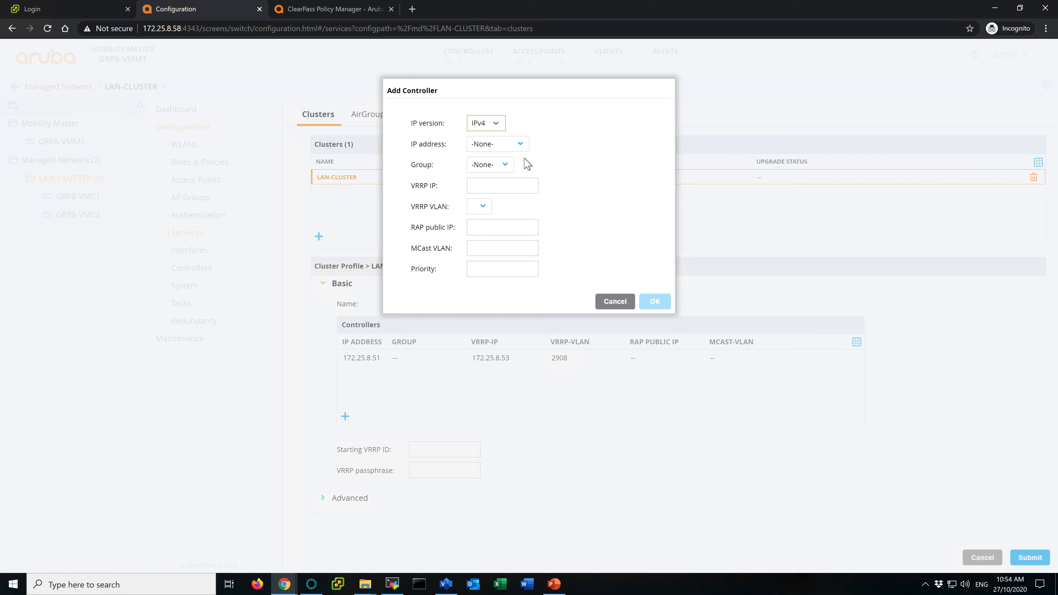
pyautogui.click(504, 143)
pyautogui.click(501, 167)
pyautogui.click(497, 184)
pyautogui.write('172.25')
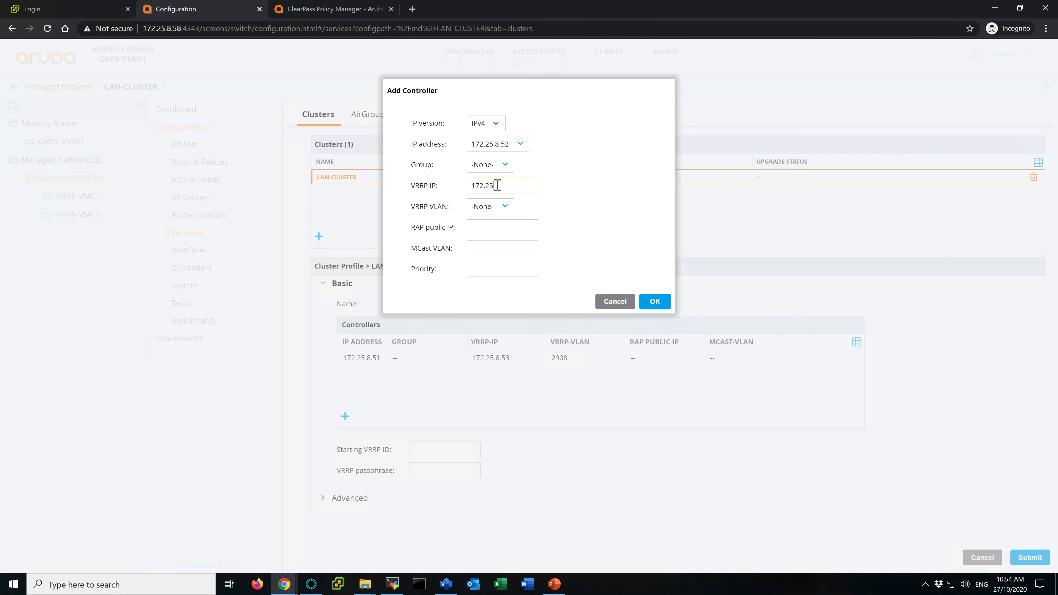
pyautogui.write('.8.54')
pyautogui.click(503, 207)
pyautogui.click(498, 229)
pyautogui.click(655, 302)
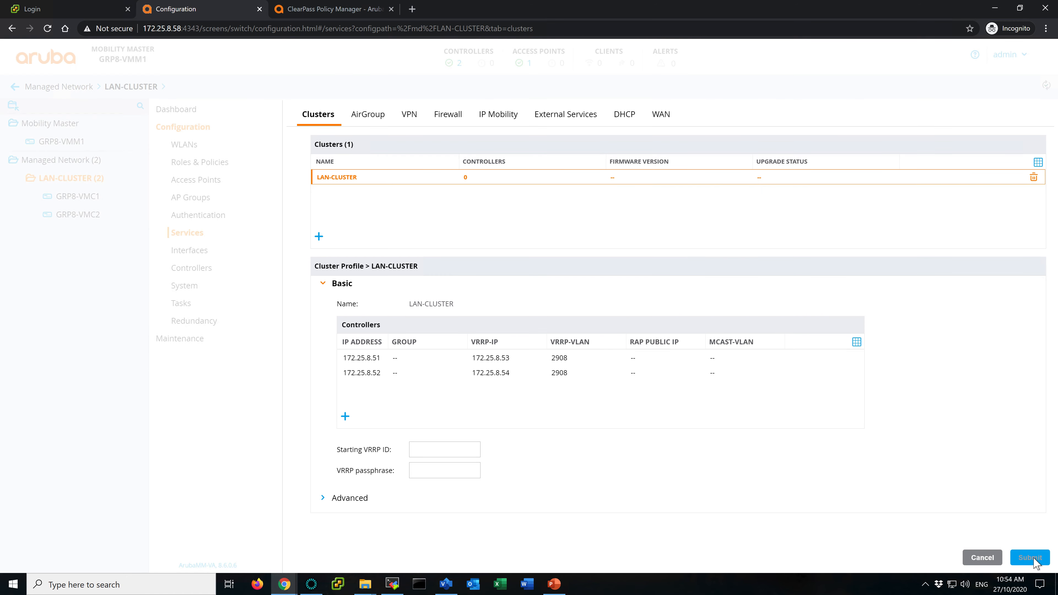
# Submit the LAN-CLUSTER profile, deploy its pending changes to the managed controllers and dismiss the deployment status
pyautogui.click(1028, 557)
pyautogui.click(1016, 86)
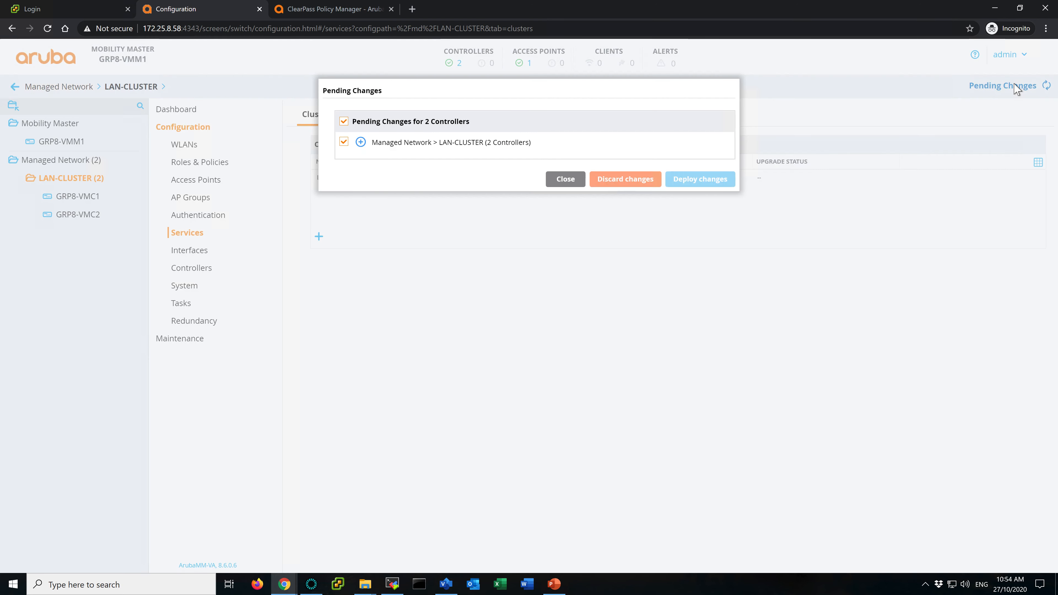
pyautogui.click(704, 188)
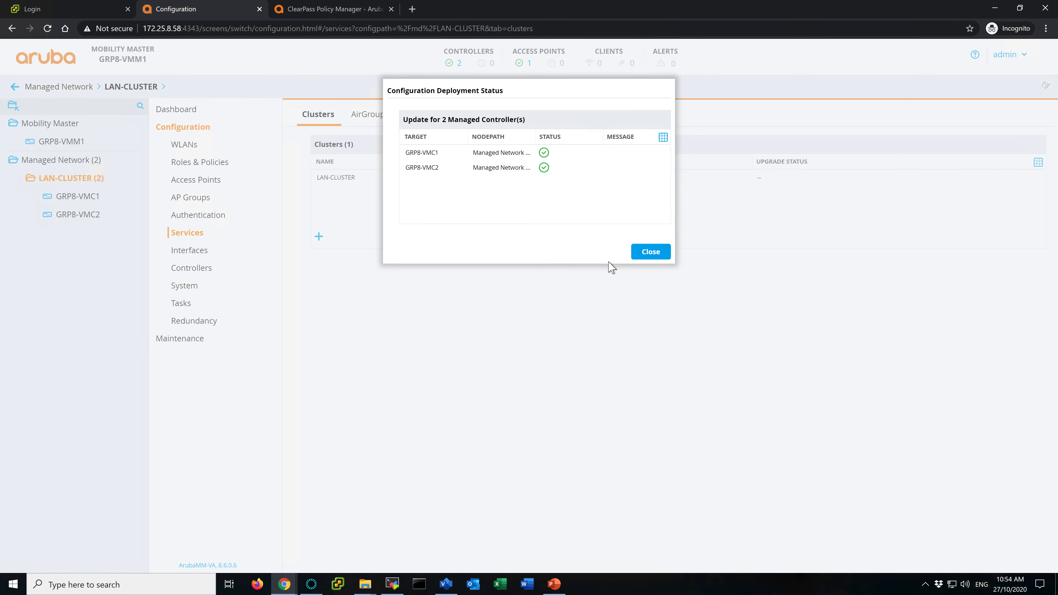
pyautogui.click(653, 256)
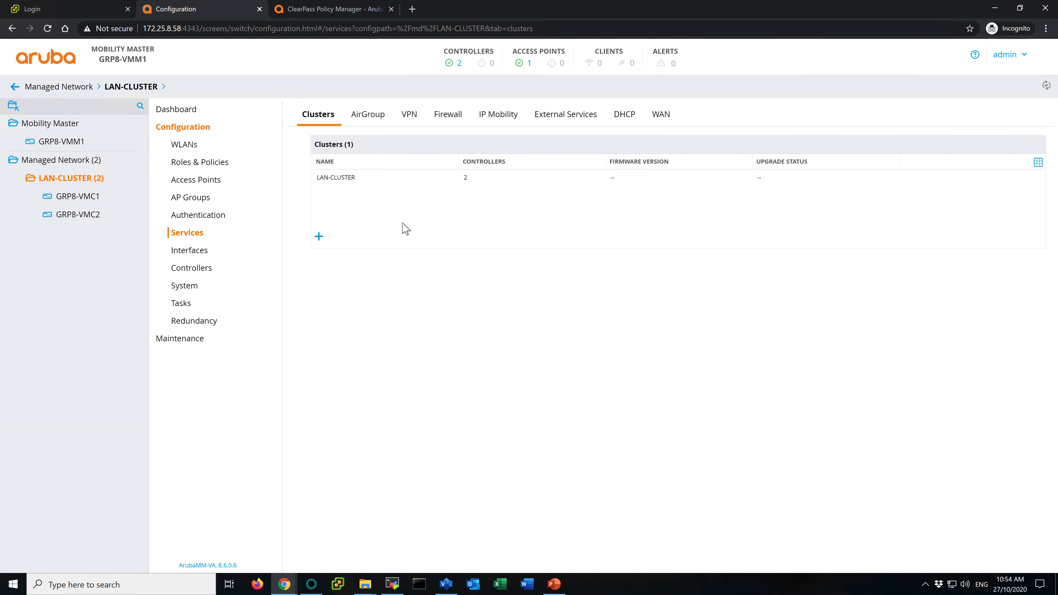
# For controller GRP8-VMC1, set the cluster group-membership to LAN-CLUSTER, exclude VLAN 1 and submit the settings
pyautogui.click(78, 196)
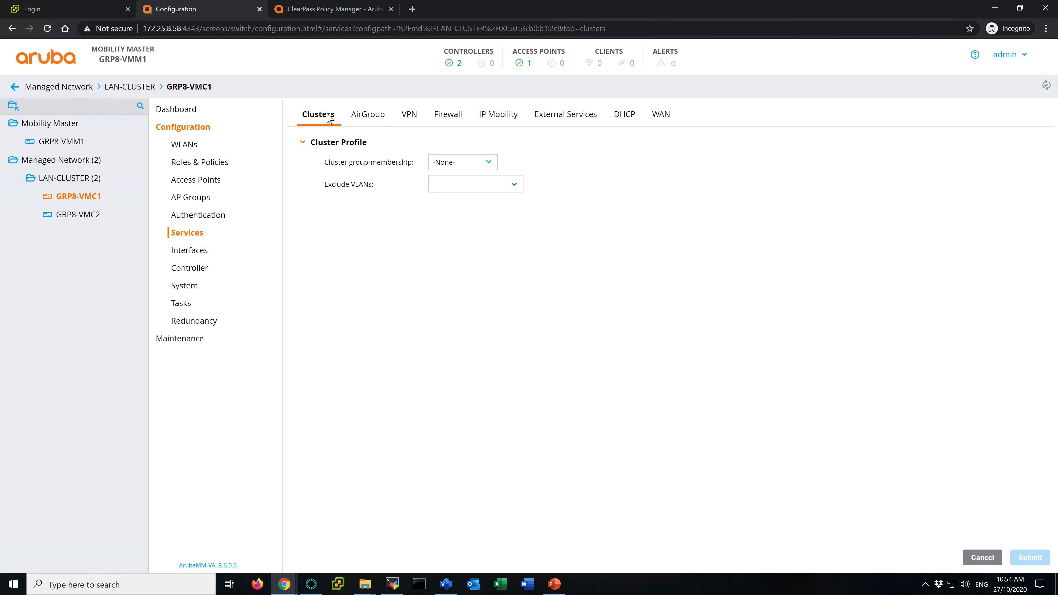
pyautogui.click(475, 166)
pyautogui.click(468, 184)
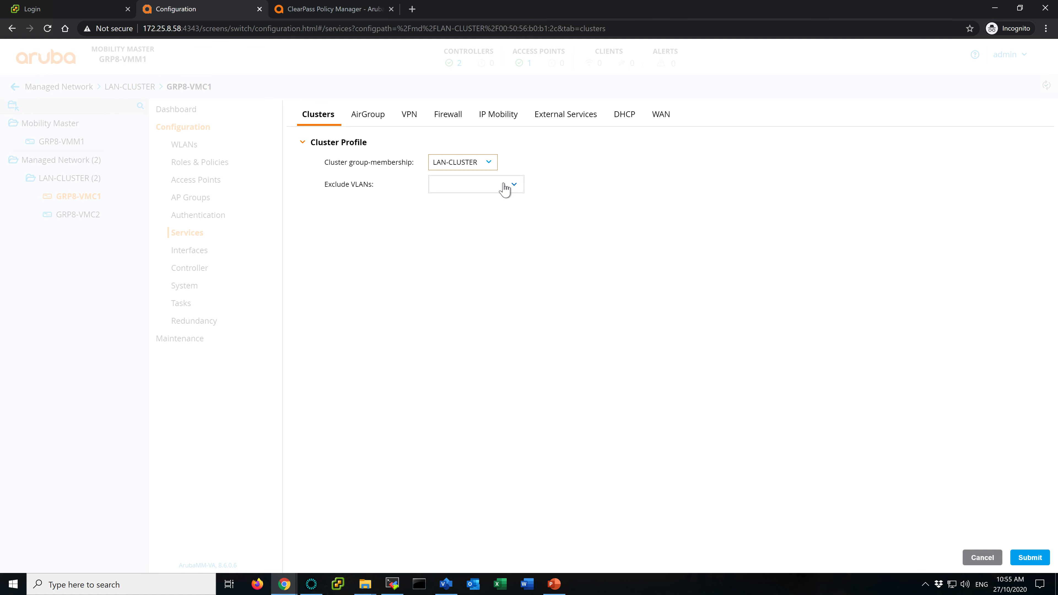
pyautogui.click(503, 185)
pyautogui.click(453, 199)
pyautogui.click(514, 185)
pyautogui.click(1030, 557)
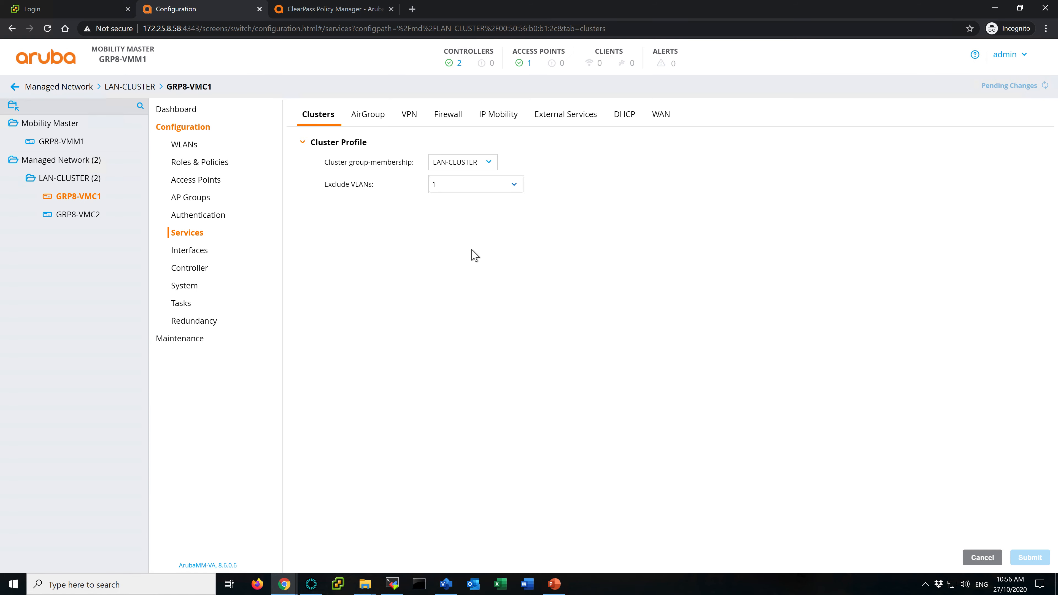
# For controller GRP8-VMC2, set the cluster group-membership to LAN-CLUSTER, exclude VLAN 1 and submit the settings
pyautogui.click(79, 220)
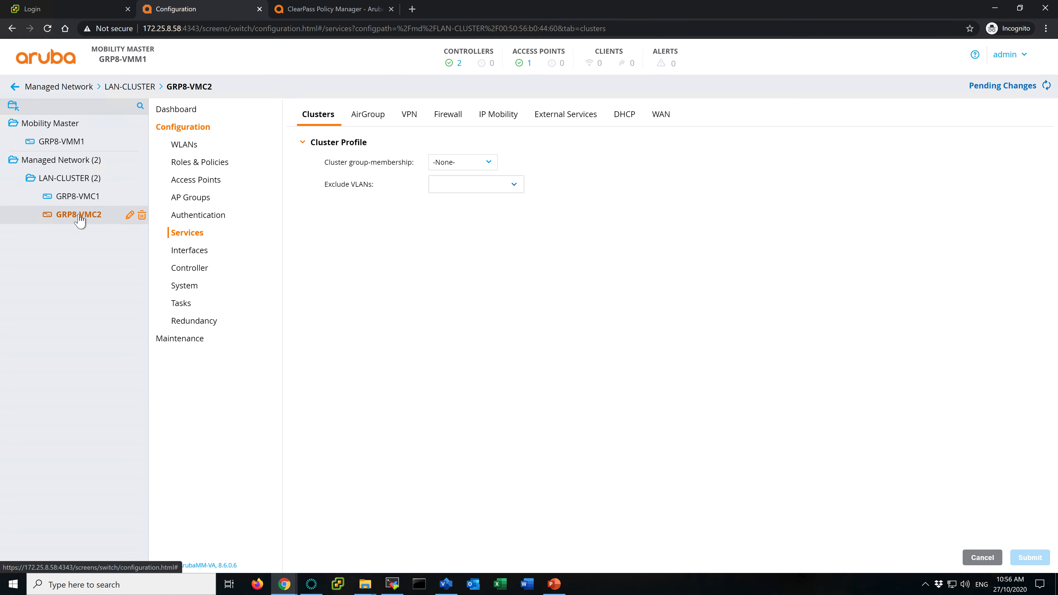
pyautogui.click(480, 162)
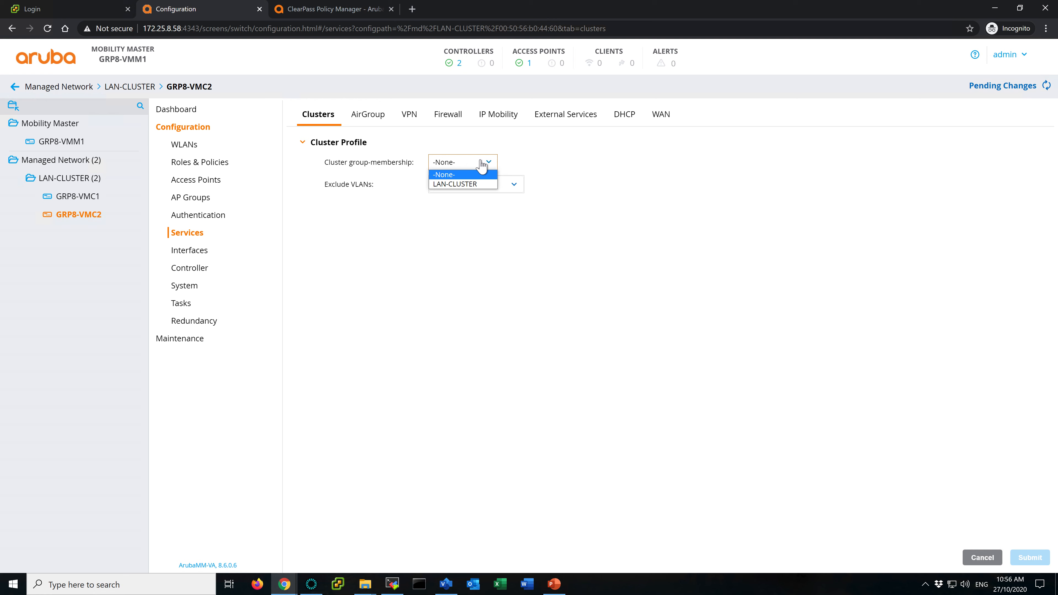
pyautogui.click(467, 188)
pyautogui.click(468, 186)
pyautogui.click(448, 196)
pyautogui.click(1030, 559)
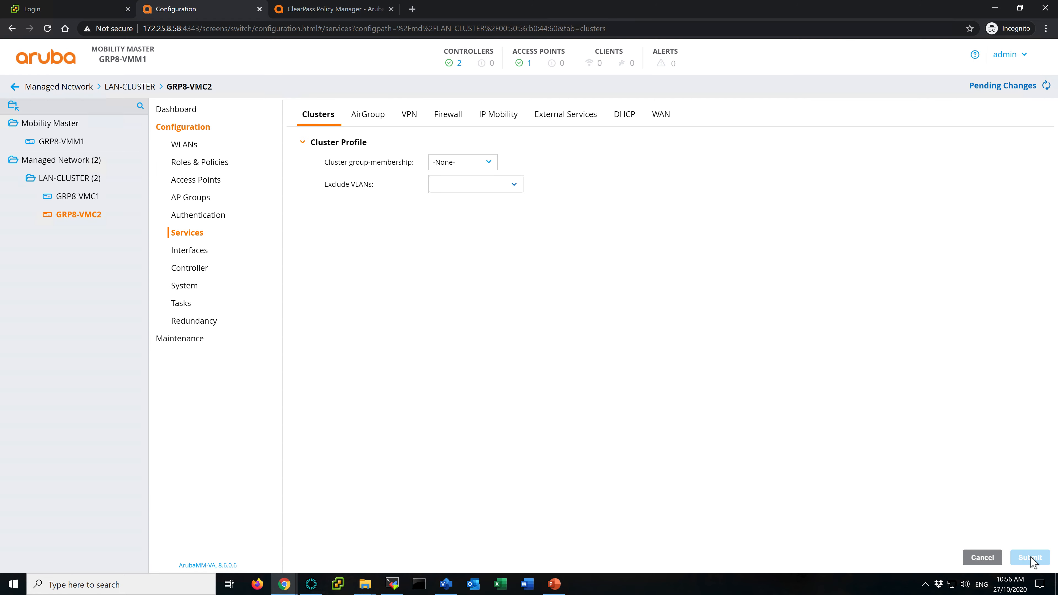
# Deploy the pending changes for GRP8-VMC1 and GRP8-VMC2, and check the cluster profile of GRP8-VMC1
pyautogui.click(1018, 87)
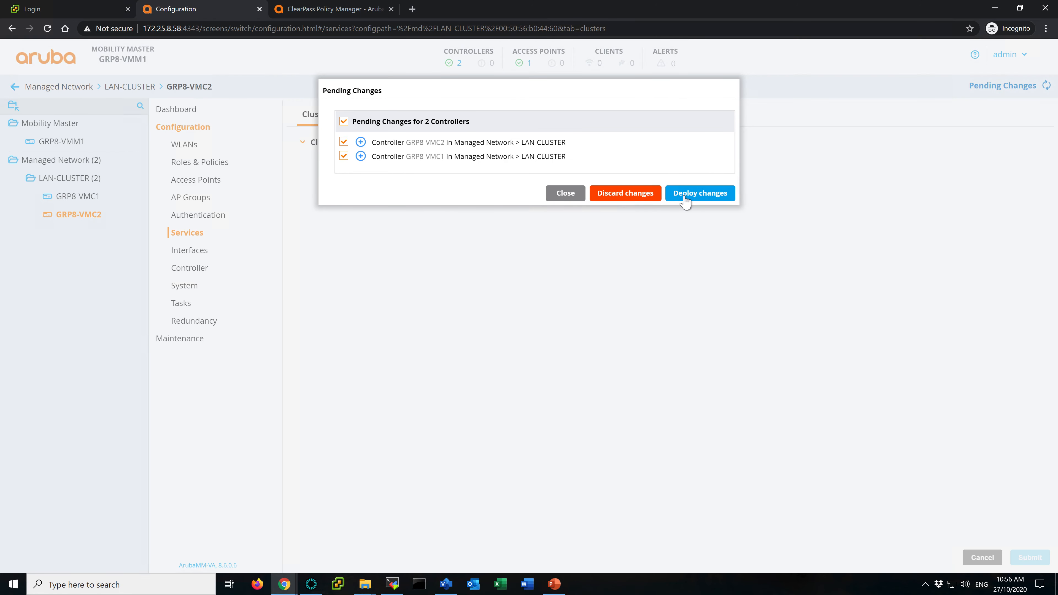
pyautogui.click(713, 195)
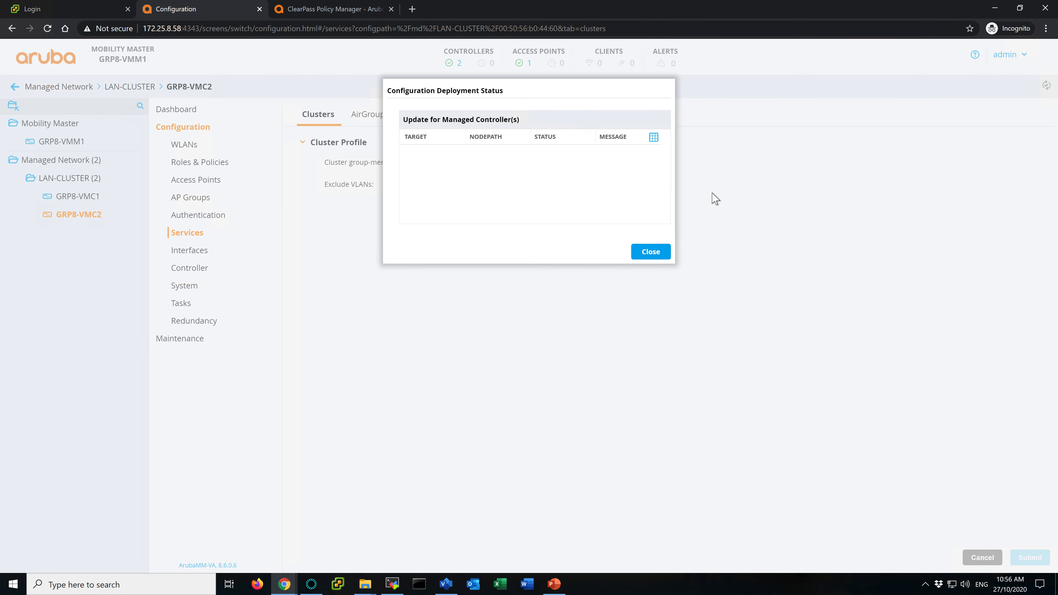
pyautogui.click(652, 254)
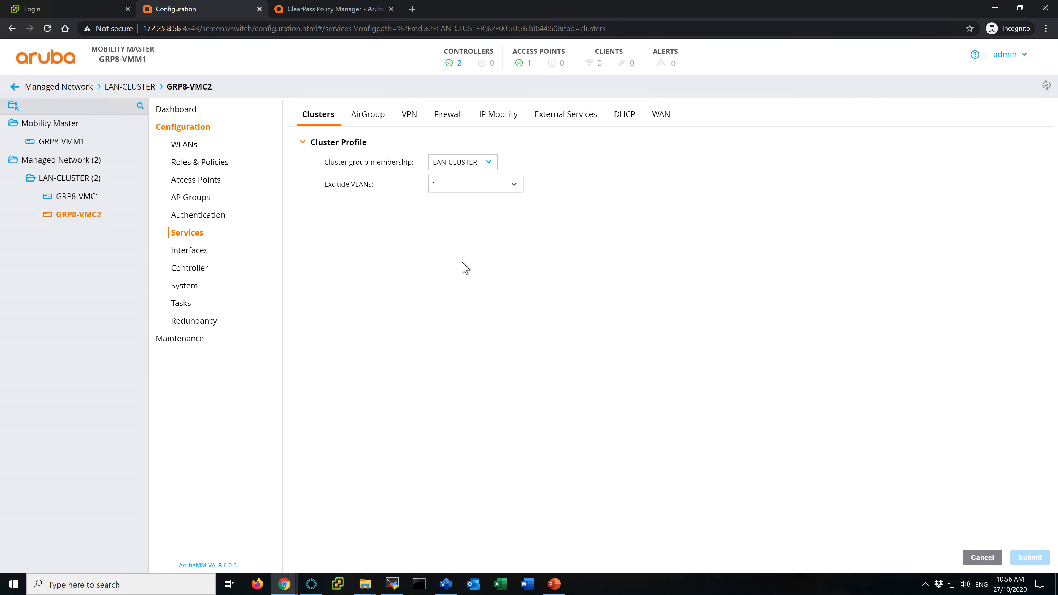
pyautogui.click(82, 200)
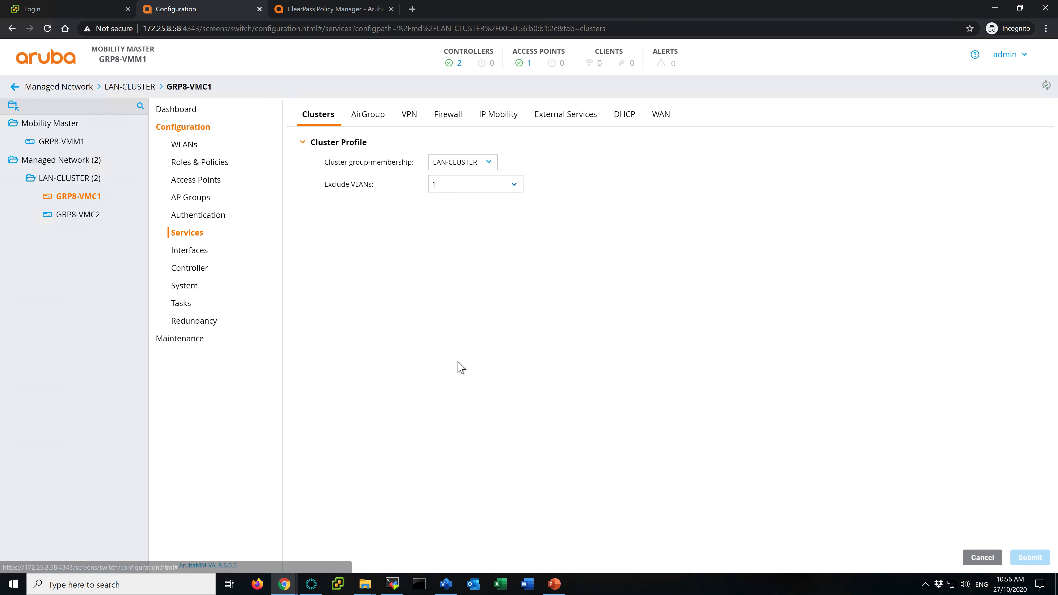
pyautogui.click(392, 583)
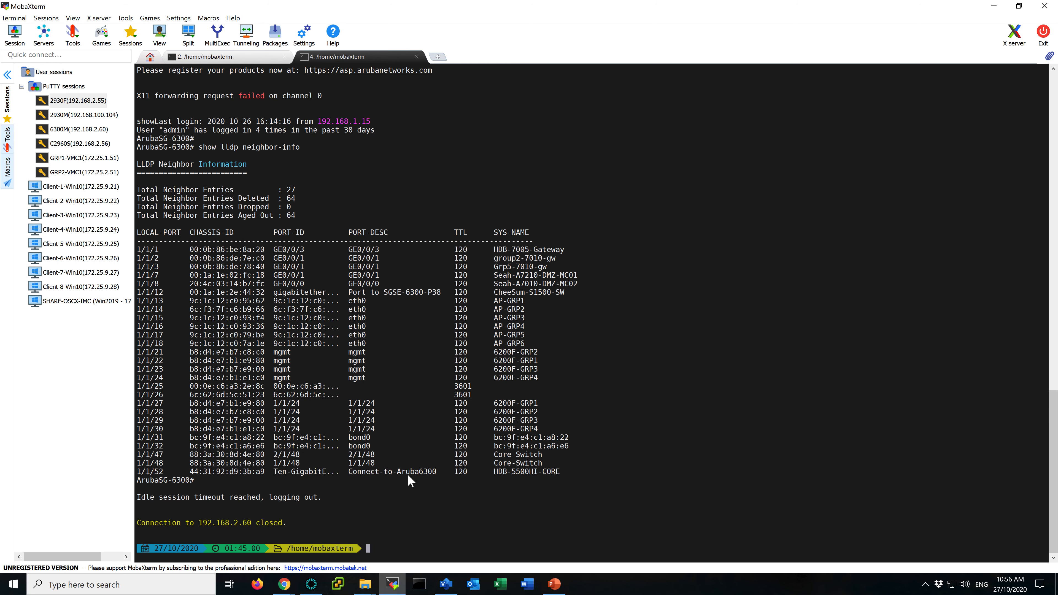
pyautogui.click(441, 57)
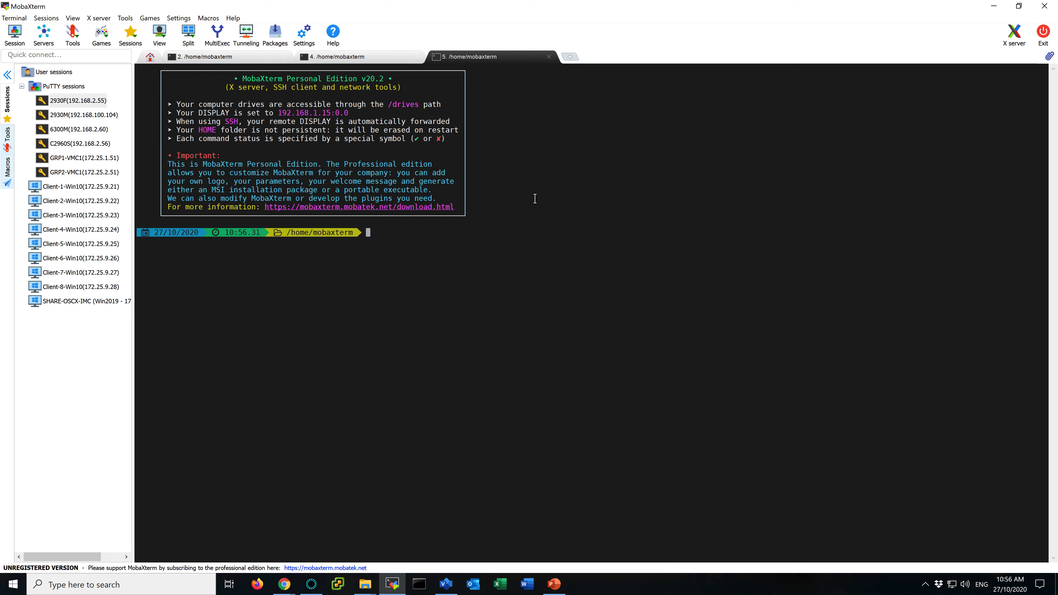
pyautogui.hotkey('alt', 'Tab')
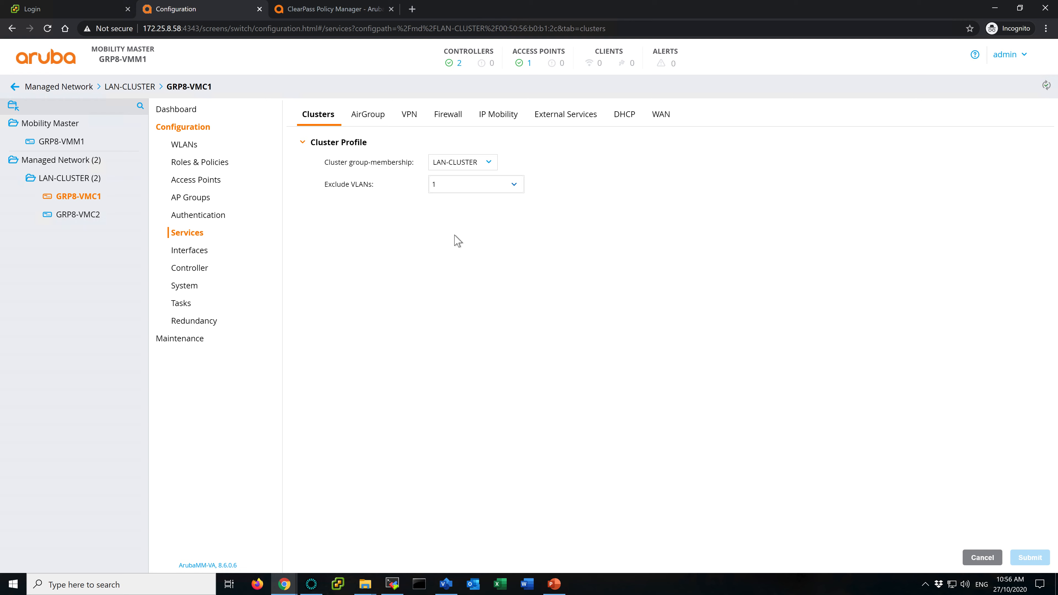
pyautogui.hotkey('alt', 'Tab')
pyautogui.write('ssh admi')
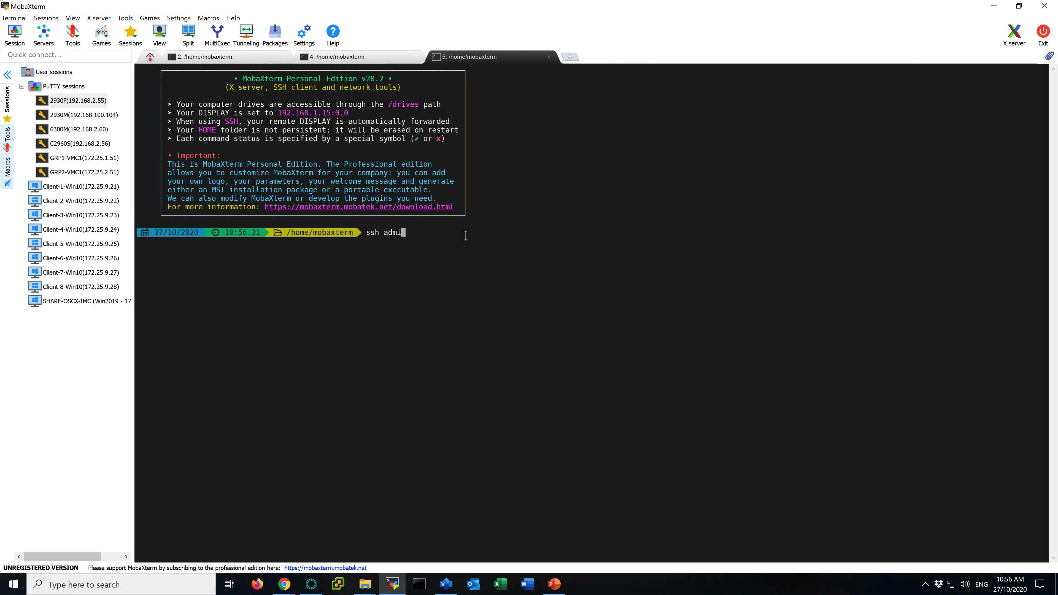
pyautogui.write('n@172.25.8.51')
pyautogui.press('Return')
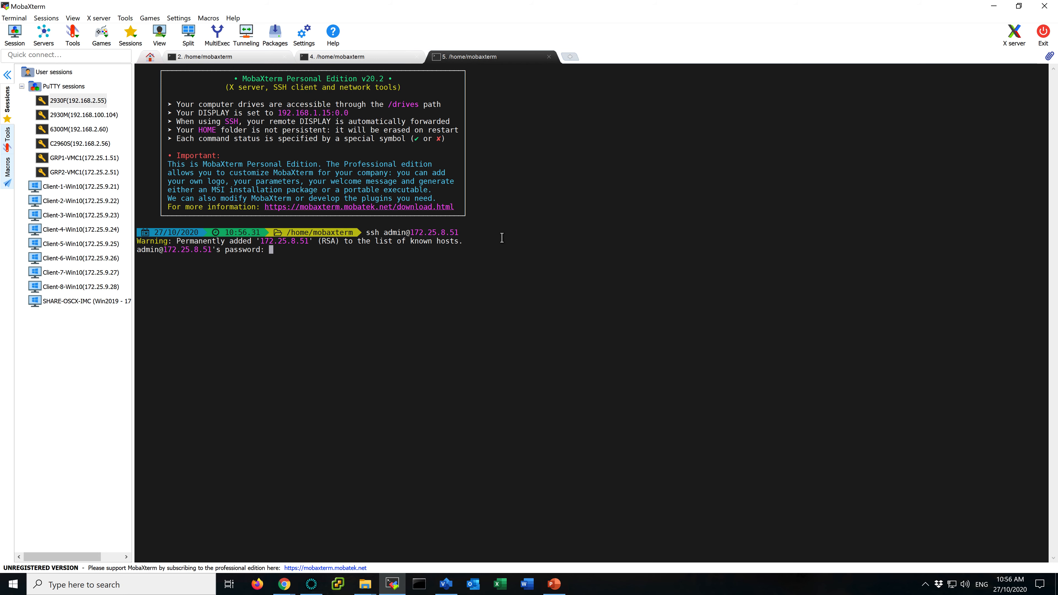
pyautogui.press('Return')
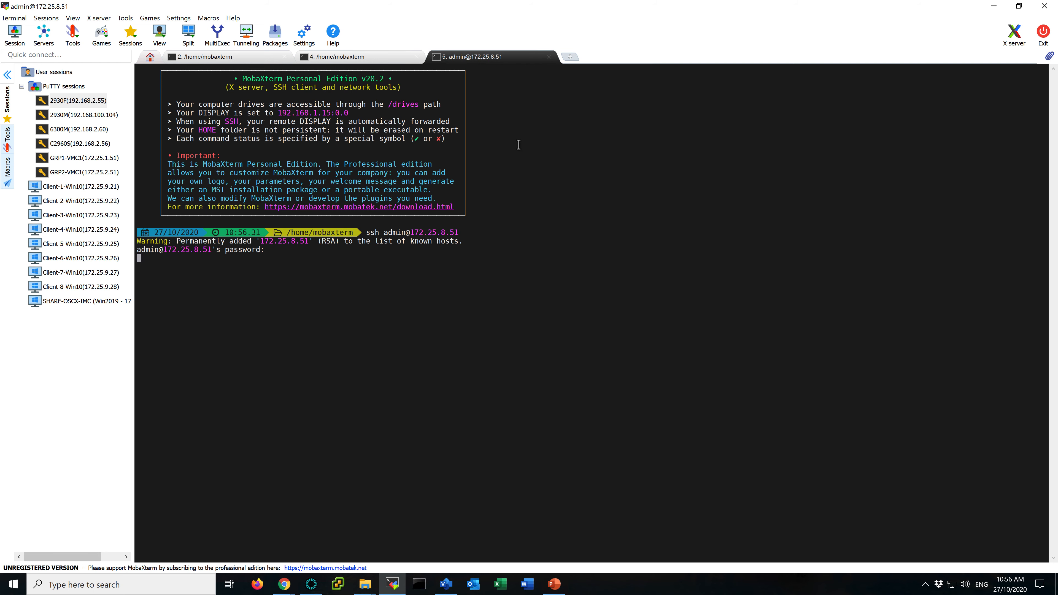
pyautogui.click(568, 56)
pyautogui.write('ssh admin@172.25.8.52')
pyautogui.press('Return')
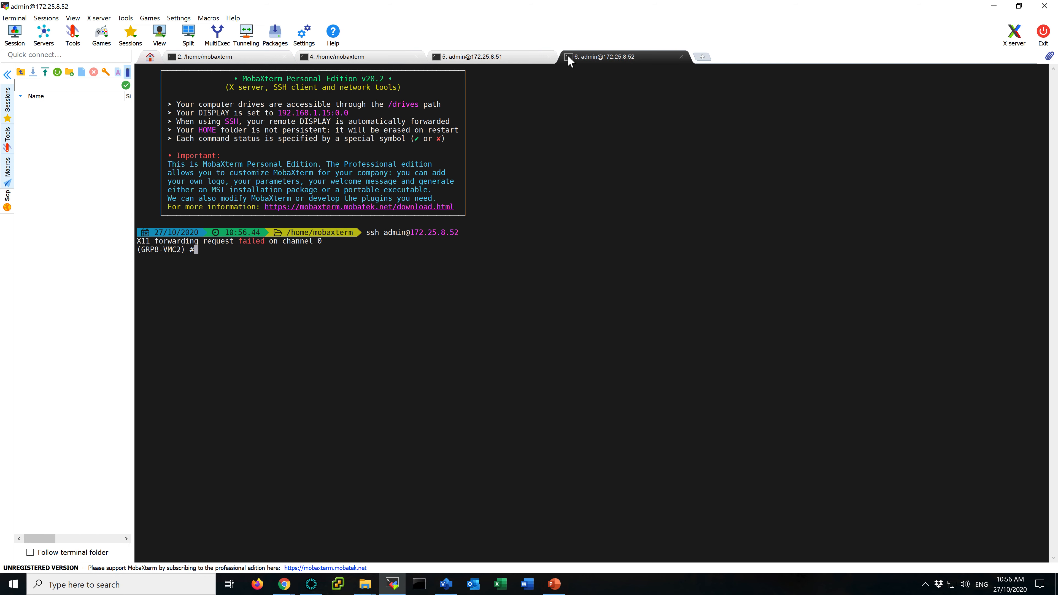
# In the 172.25.8.51 session, run "show lc-cluster group-membership" and examine the peer's entry in the cluster info table
pyautogui.click(485, 58)
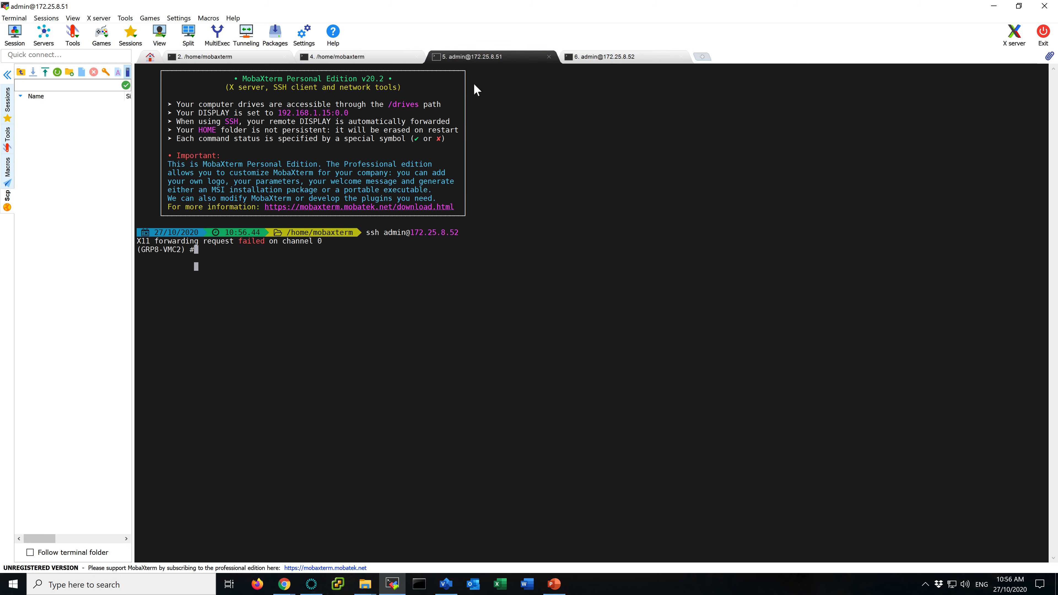
pyautogui.press('Return')
pyautogui.press('Return')
pyautogui.press('Return')
pyautogui.write('show lc-cl')
pyautogui.write('uster group-membership')
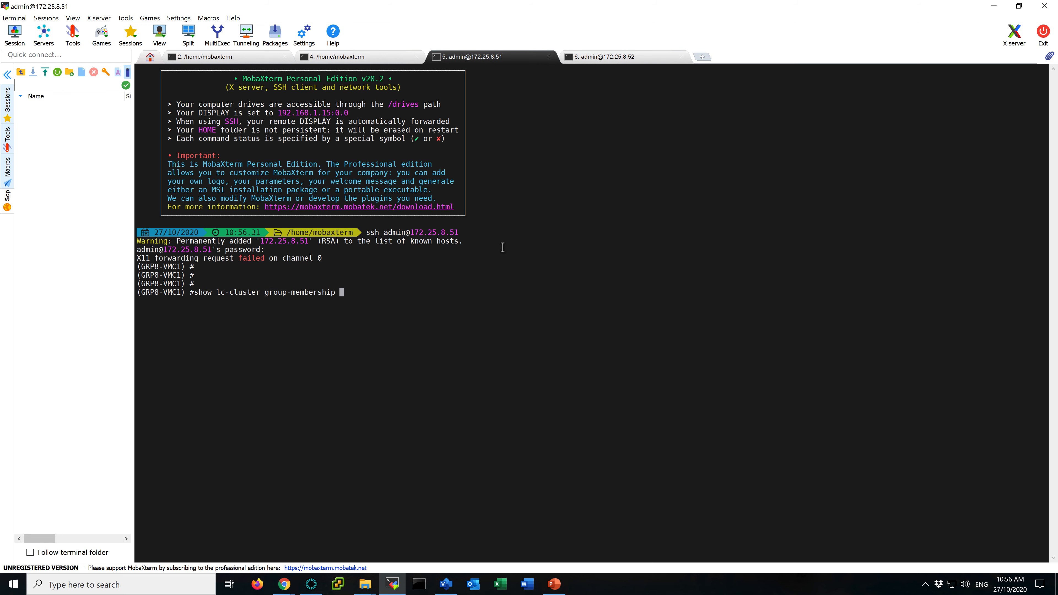
pyautogui.press('Return')
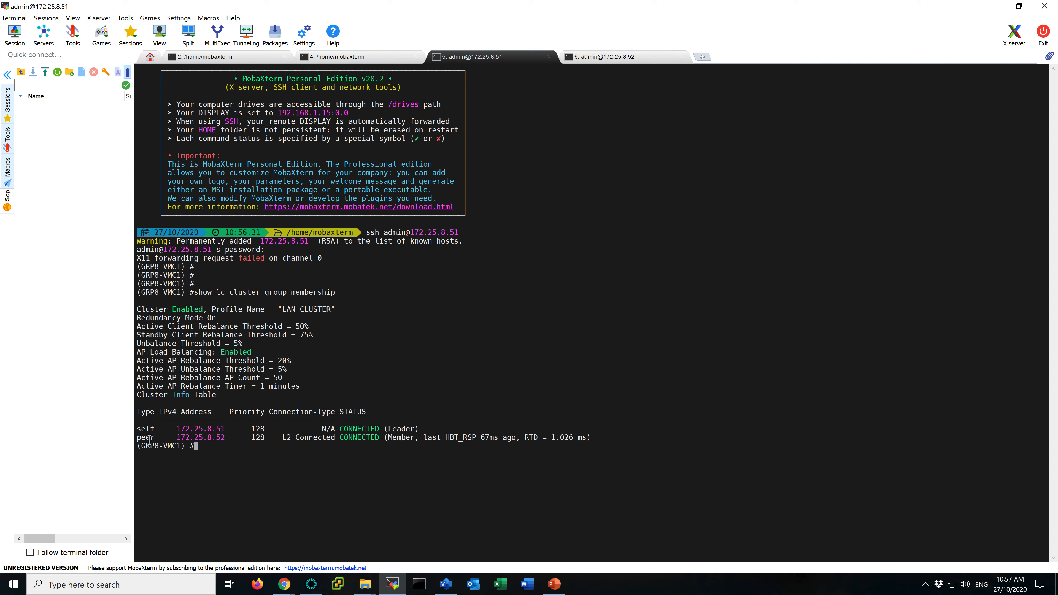
pyautogui.moveTo(141, 440); pyautogui.dragTo(328, 441)
pyautogui.click(329, 442)
# List the available show lc-cluster options on GRP8-VMC1 and run "show lc-cluster vlan-probe status"
pyautogui.write('lc-cluster')
pyautogui.press('?')
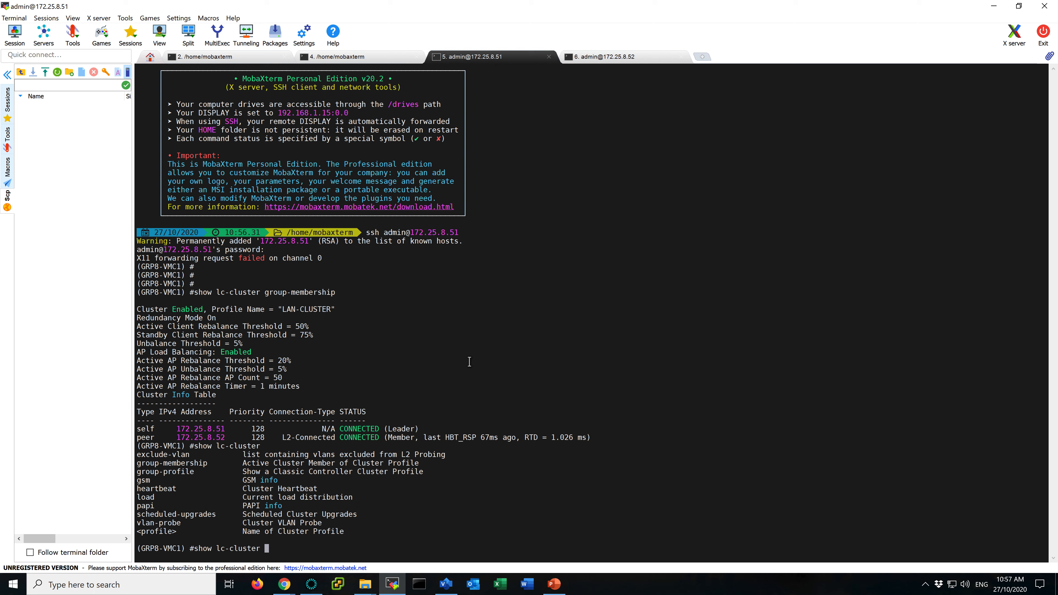
pyautogui.write('vla')
pyautogui.press('Tab')
pyautogui.press('?')
pyautogui.write('status')
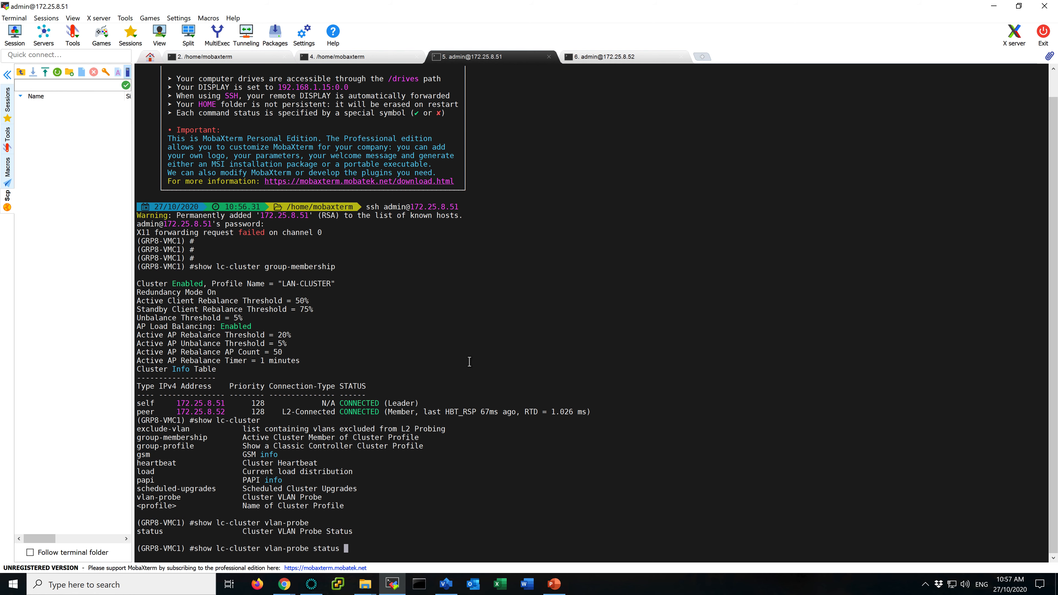
pyautogui.press('Return')
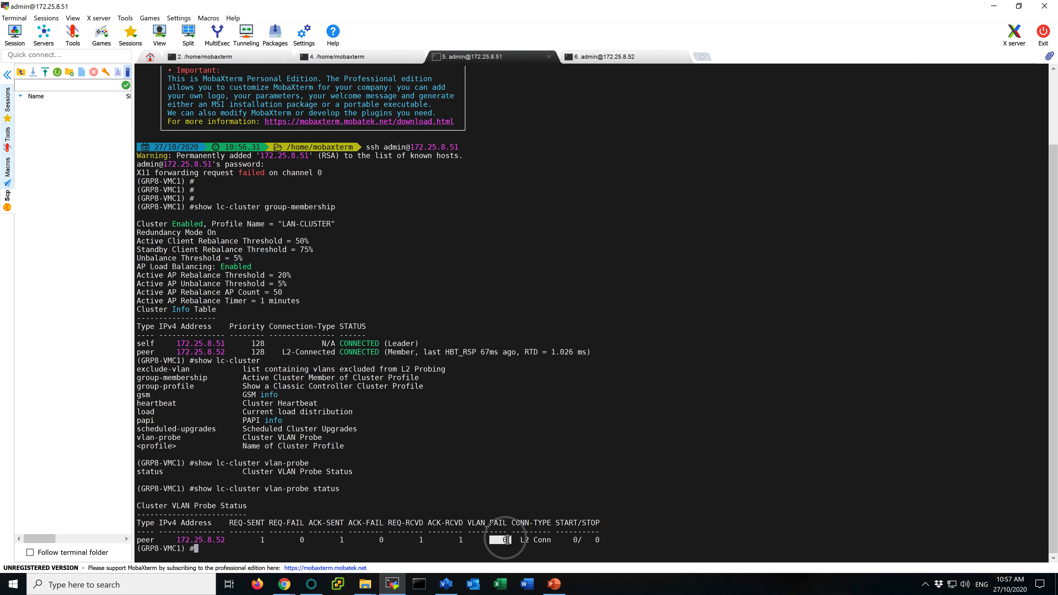
# In the 172.25.8.52 session, run "show lc-cluster group-membership" and examine the peer's entry in the cluster info table
pyautogui.click(651, 60)
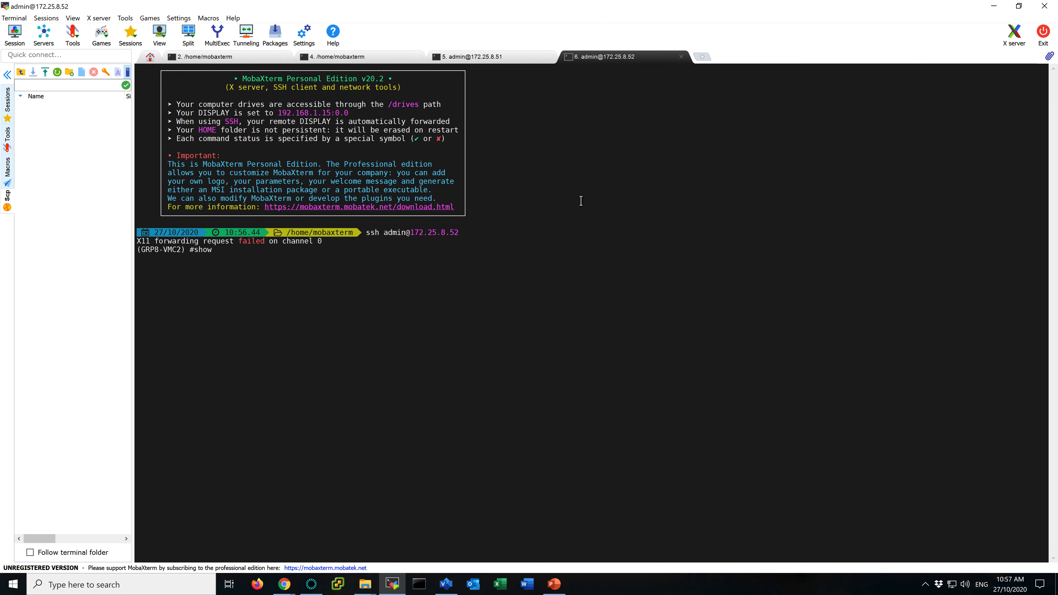
pyautogui.write('show lc-cluster group-')
pyautogui.press('Tab')
pyautogui.press('Return')
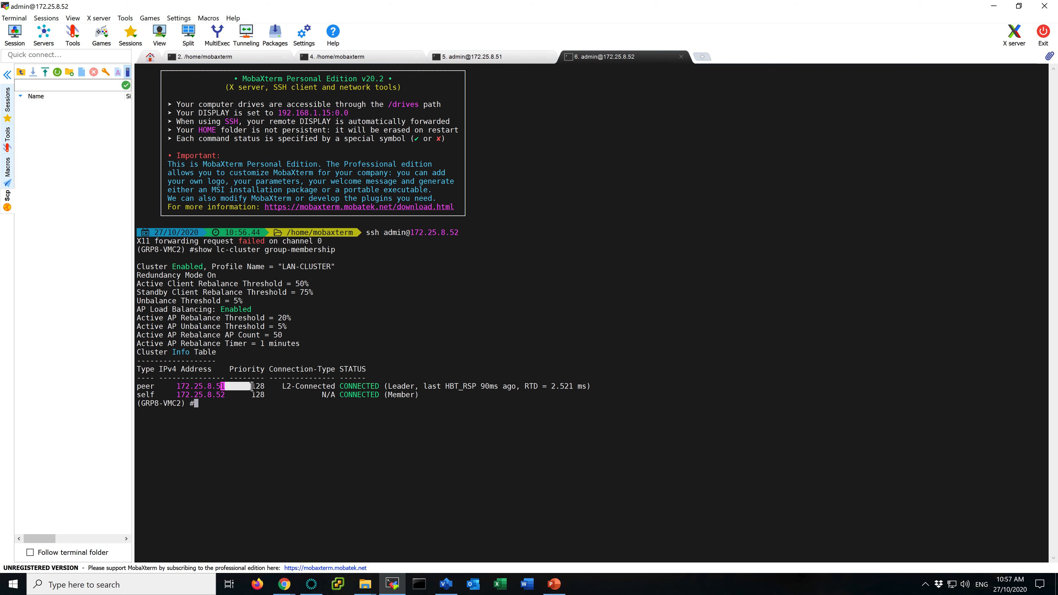
pyautogui.moveTo(138, 387); pyautogui.dragTo(313, 386)
pyautogui.click(282, 423)
# Switch to the PowerPoint lab deck and review the radius server and server group item among slide 36's WiFi configuration steps
pyautogui.hotkey('alt', 'Tab')
pyautogui.click(554, 582)
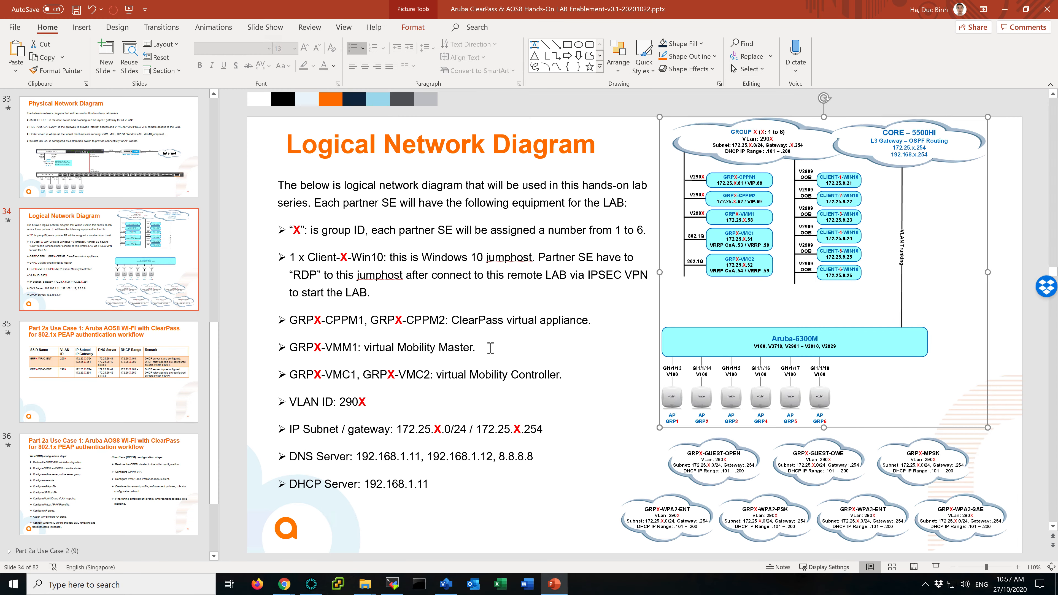
pyautogui.click(104, 462)
pyautogui.moveTo(305, 290); pyautogui.dragTo(449, 291)
# Switch back to the Mobility Master in the browser and open the authentication server settings for the LAN-CLUSTER group
pyautogui.hotkey('alt', 'Tab')
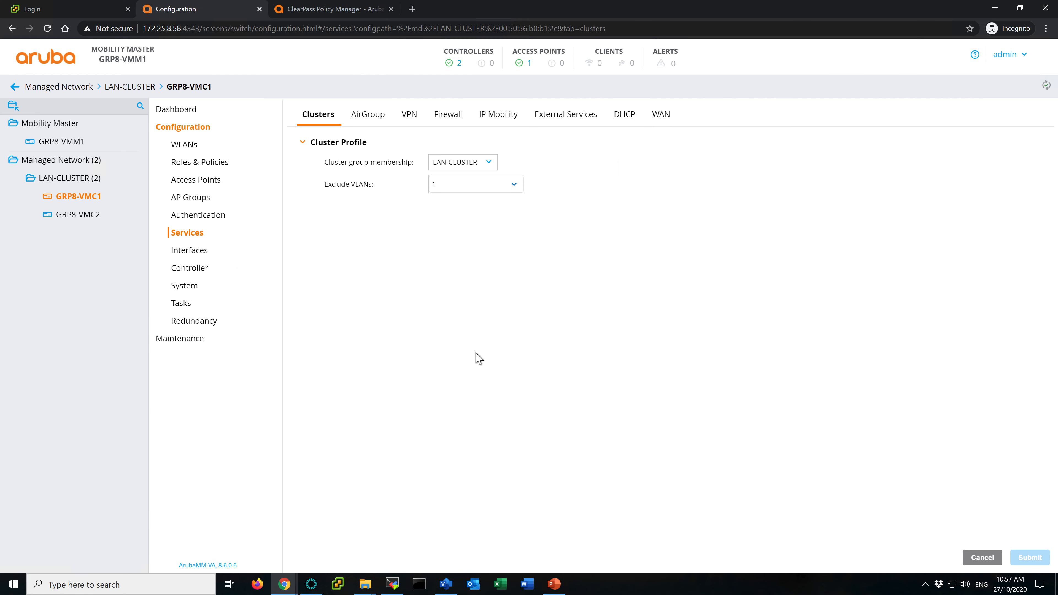
pyautogui.click(70, 178)
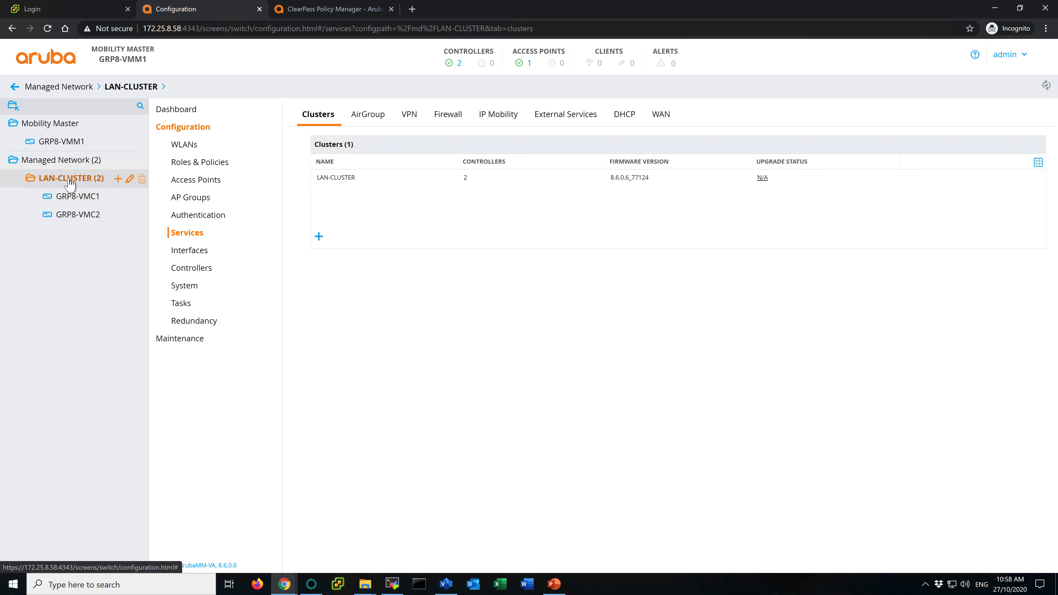
pyautogui.click(203, 219)
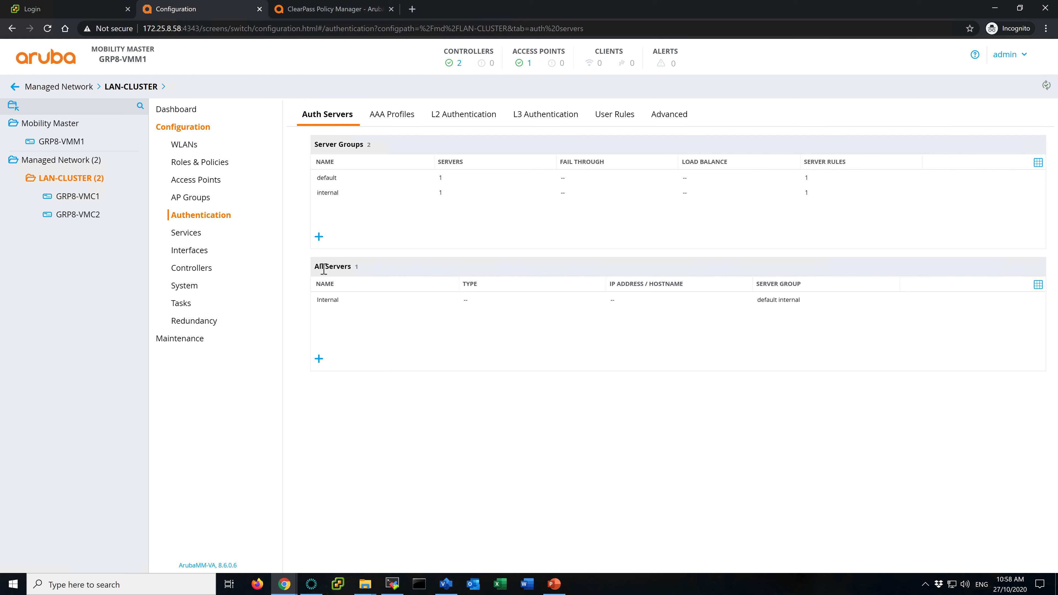
# Add a RADIUS server named CPPM1 with IP address 172.25.8.61, checking the address on the deck's Logical Network Diagram slide
pyautogui.click(319, 359)
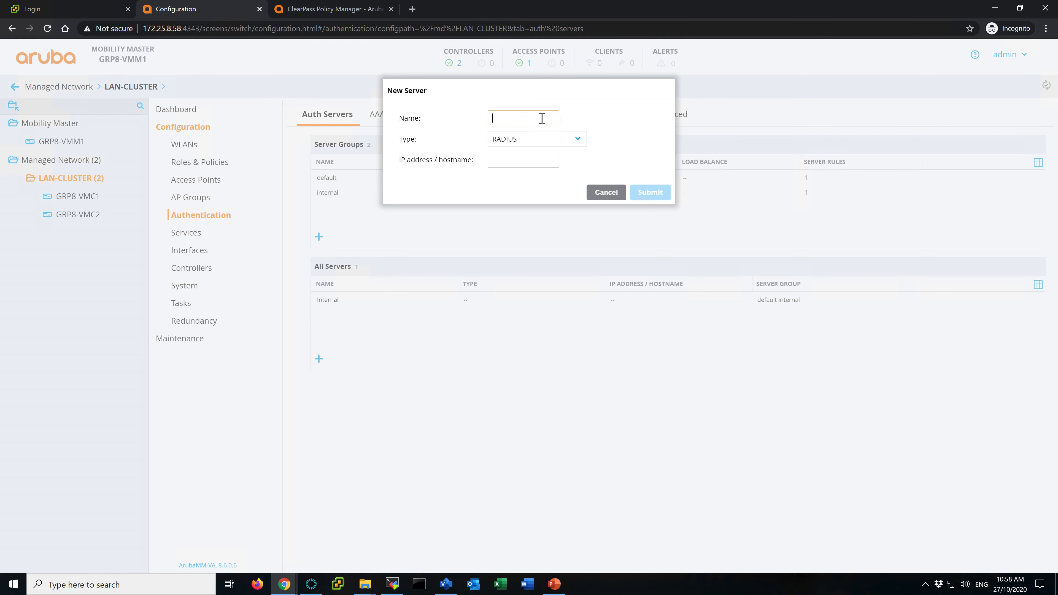
pyautogui.write('CPPM1')
pyautogui.click(536, 161)
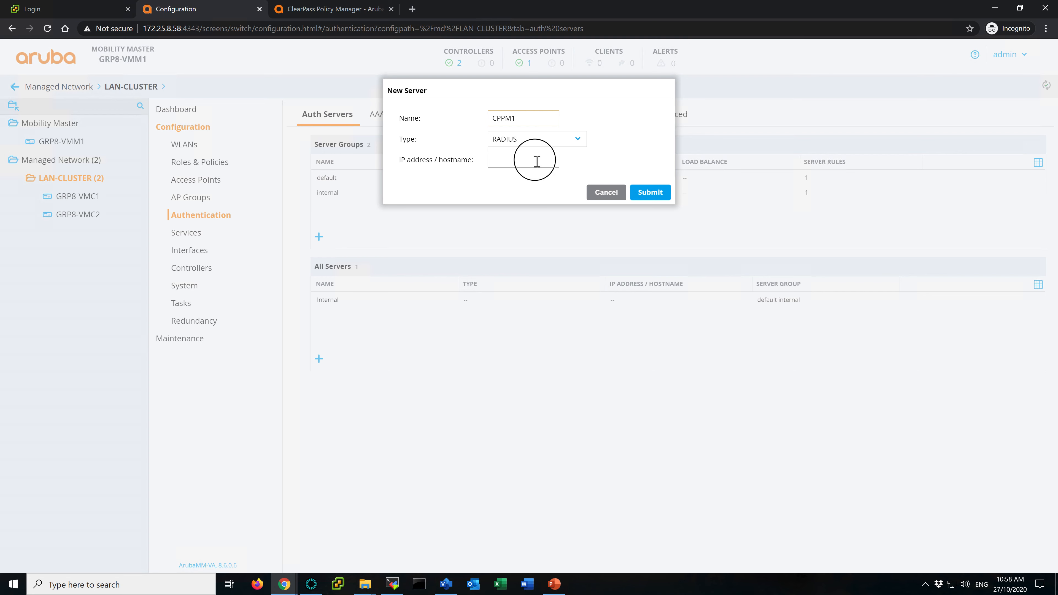
pyautogui.click(555, 584)
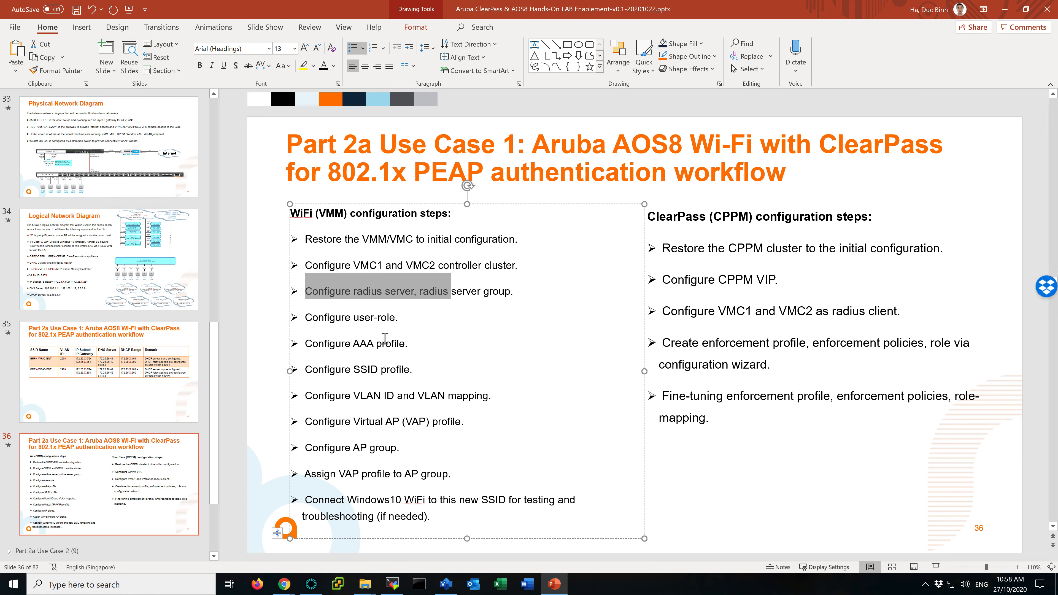
pyautogui.click(116, 257)
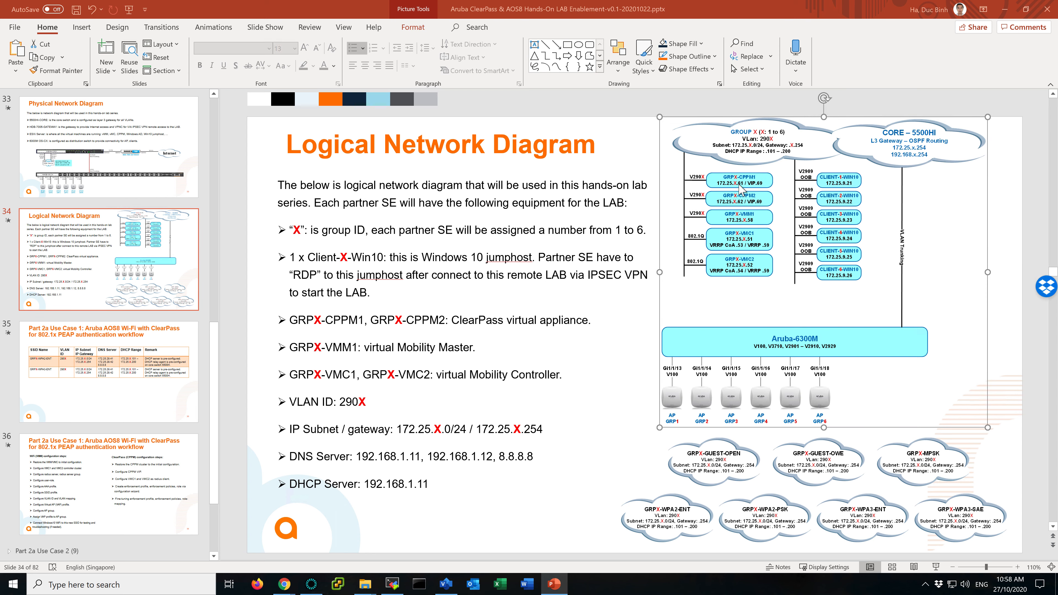
pyautogui.hotkey('alt', 'Tab')
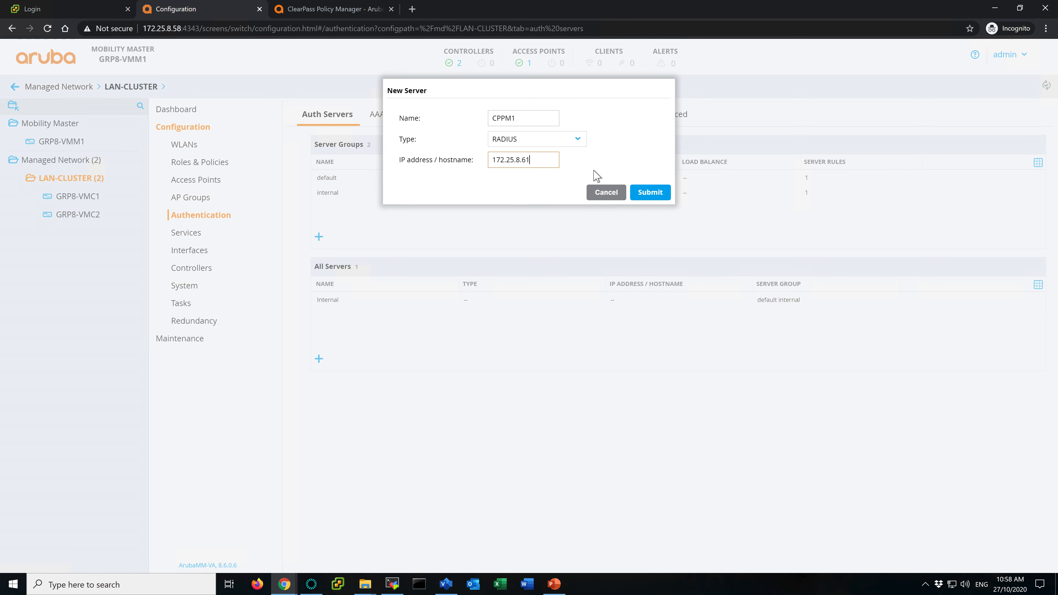
pyautogui.click(657, 194)
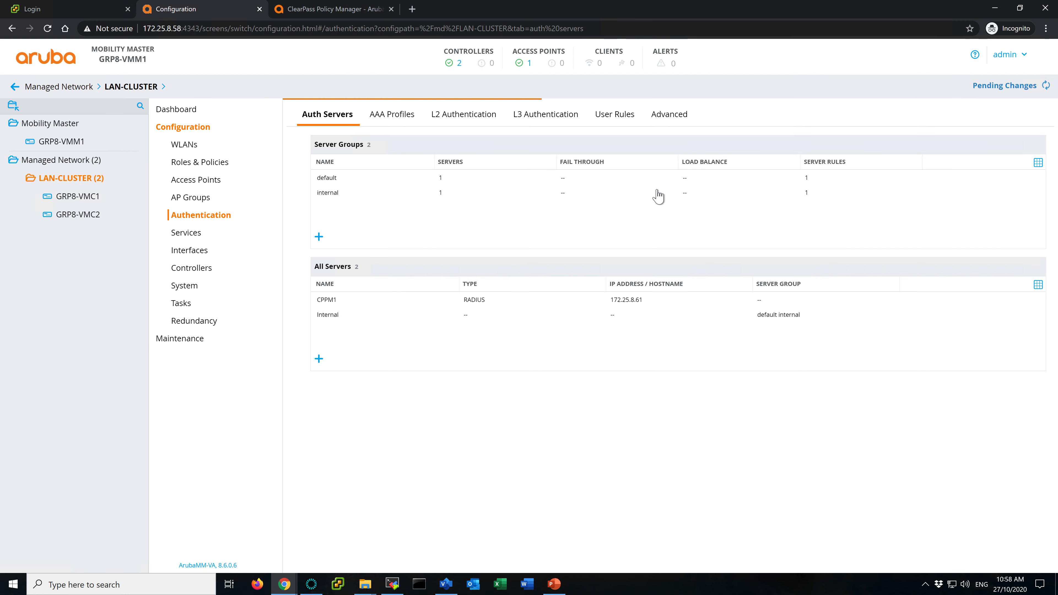
# Add a second RADIUS server named CPPM2 with IP address 172.25.8.62
pyautogui.click(319, 360)
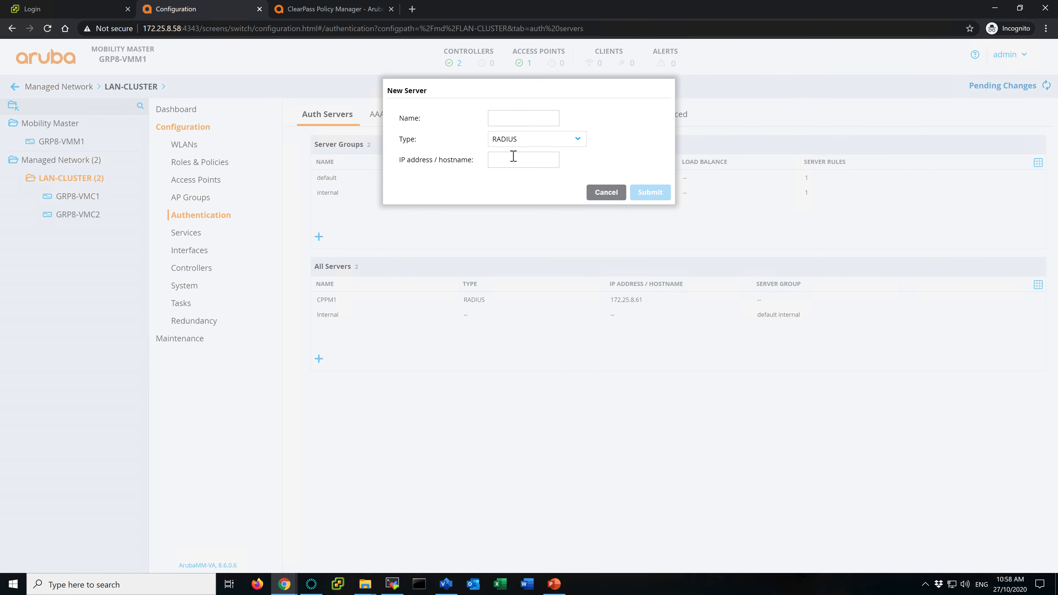
pyautogui.click(533, 117)
pyautogui.write('CCP')
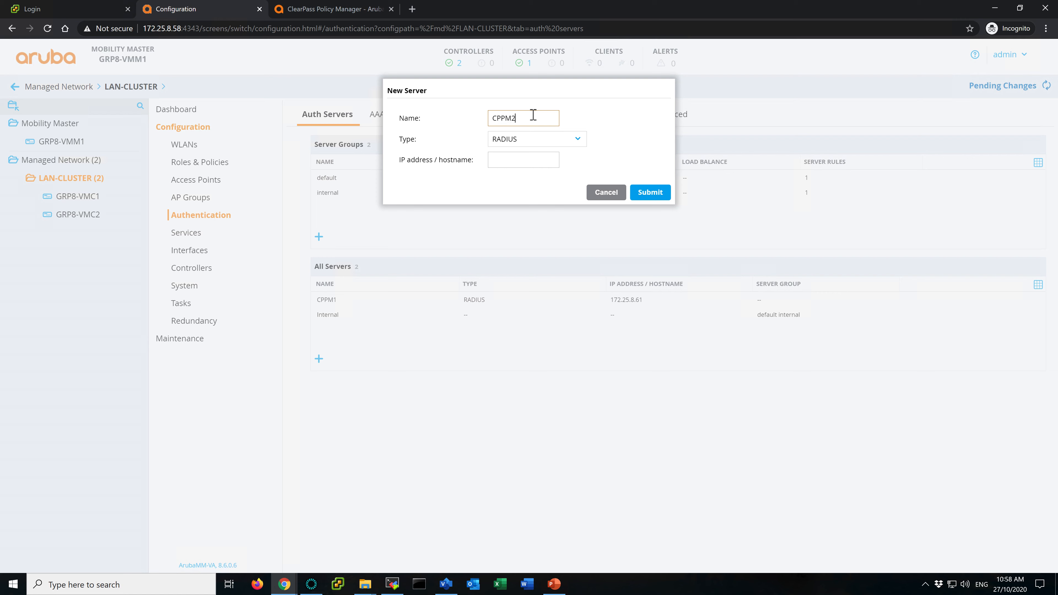
pyautogui.click(537, 157)
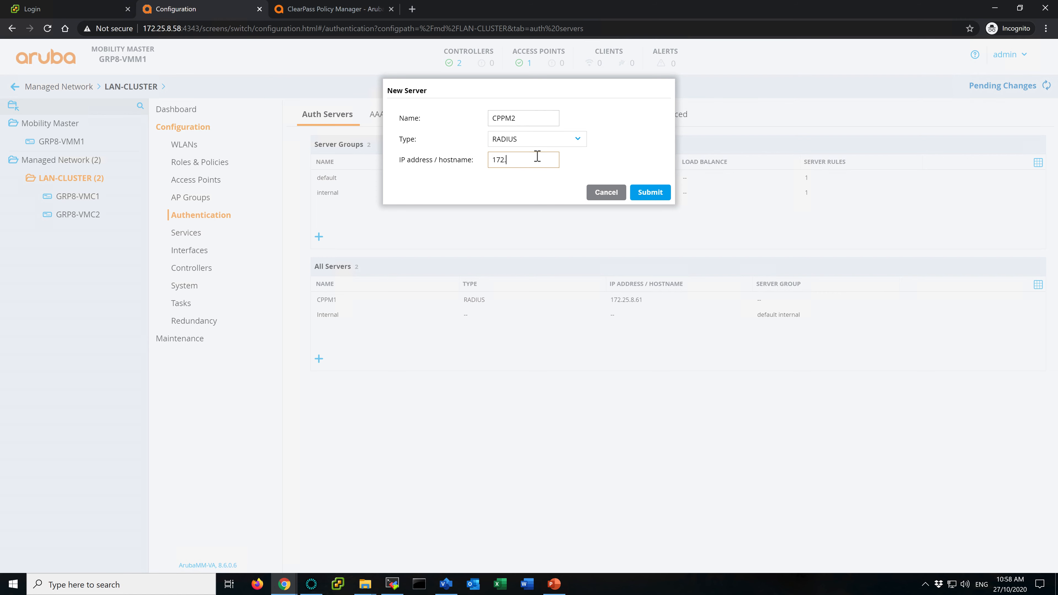
pyautogui.press('BackSpace')
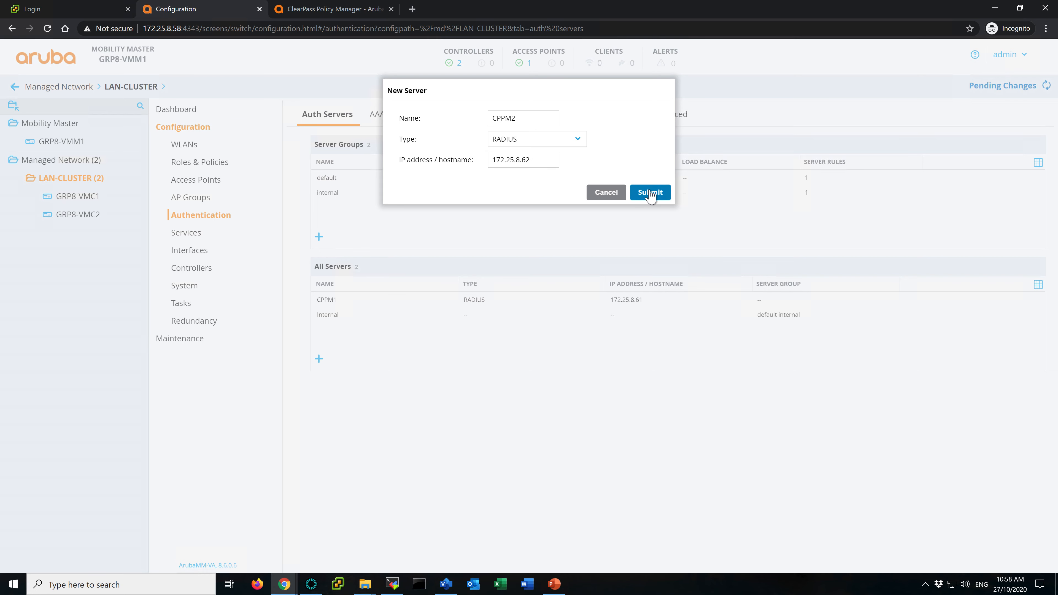
pyautogui.click(650, 192)
# Check the ClearPass VIP on the network diagram slide and add a RADIUS server named CPPMVIP with IP address 172.25.8.69
pyautogui.hotkey('alt', 'Tab')
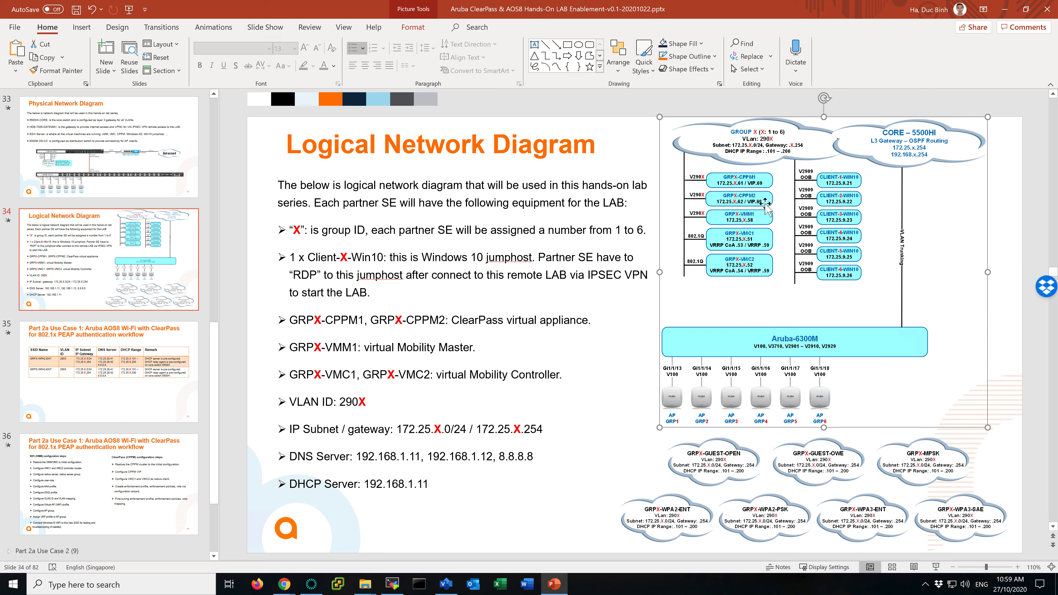
pyautogui.hotkey('alt', 'Tab')
pyautogui.click(319, 358)
pyautogui.click(522, 119)
pyautogui.write('CPPMVIP')
pyautogui.click(524, 163)
pyautogui.write('172.25.8.60')
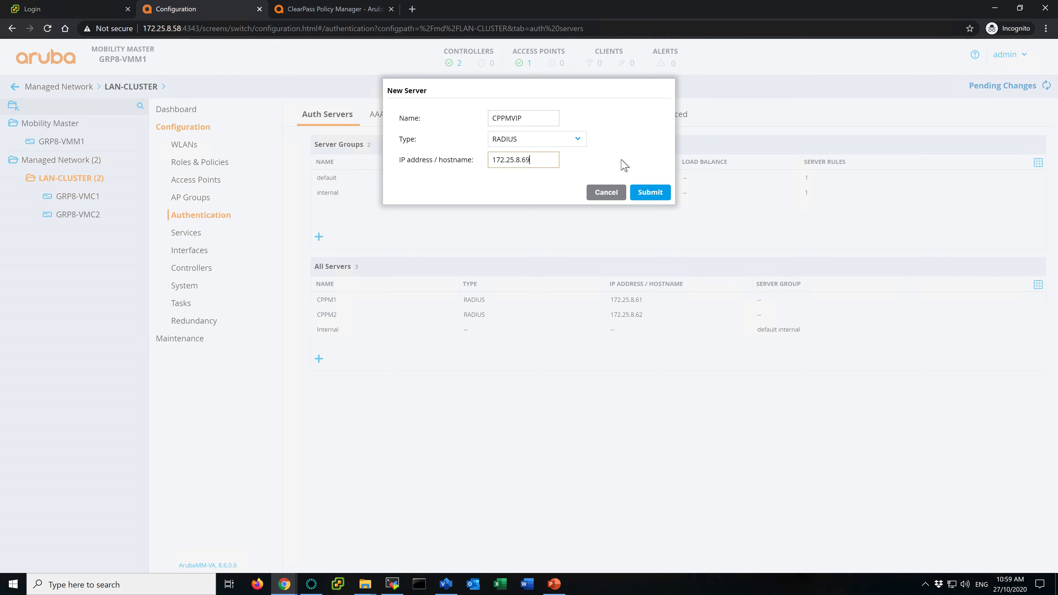
pyautogui.click(652, 192)
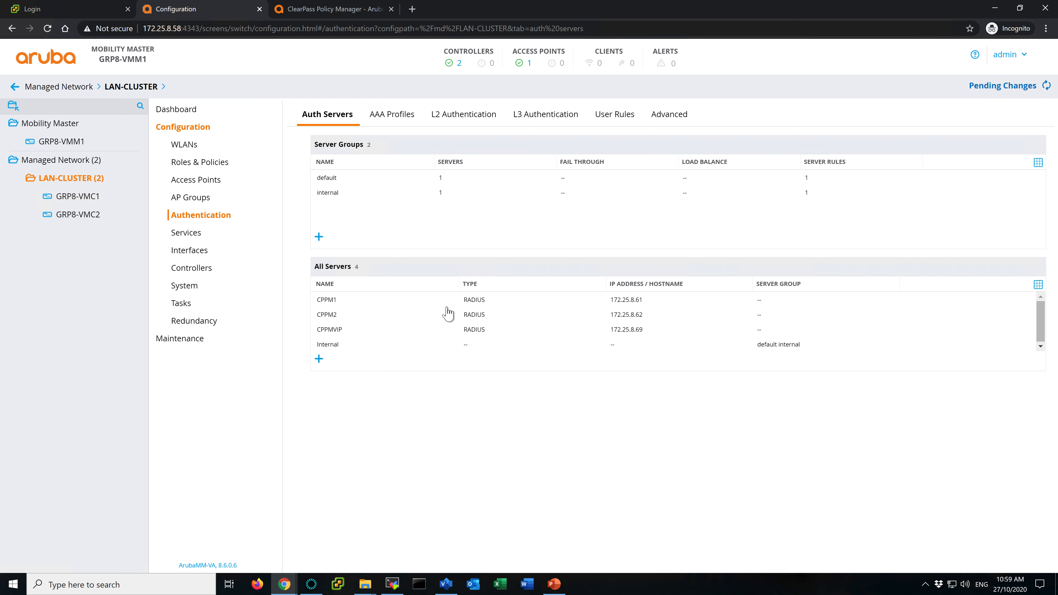
# Enter and retype the shared key in the CPPM1 server options and submit the change
pyautogui.click(415, 307)
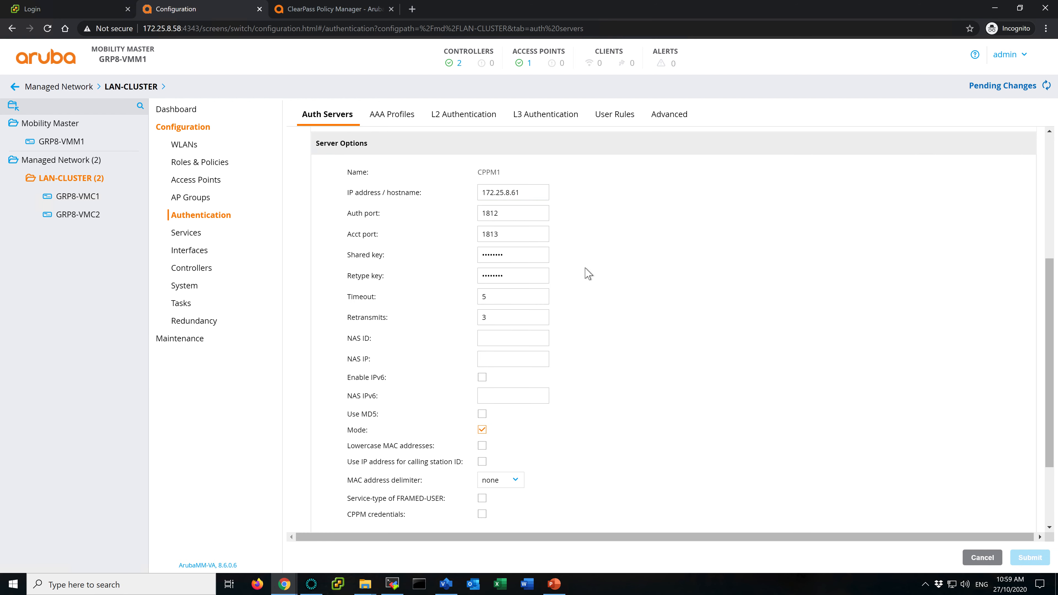
pyautogui.scroll(2, 589, 268)
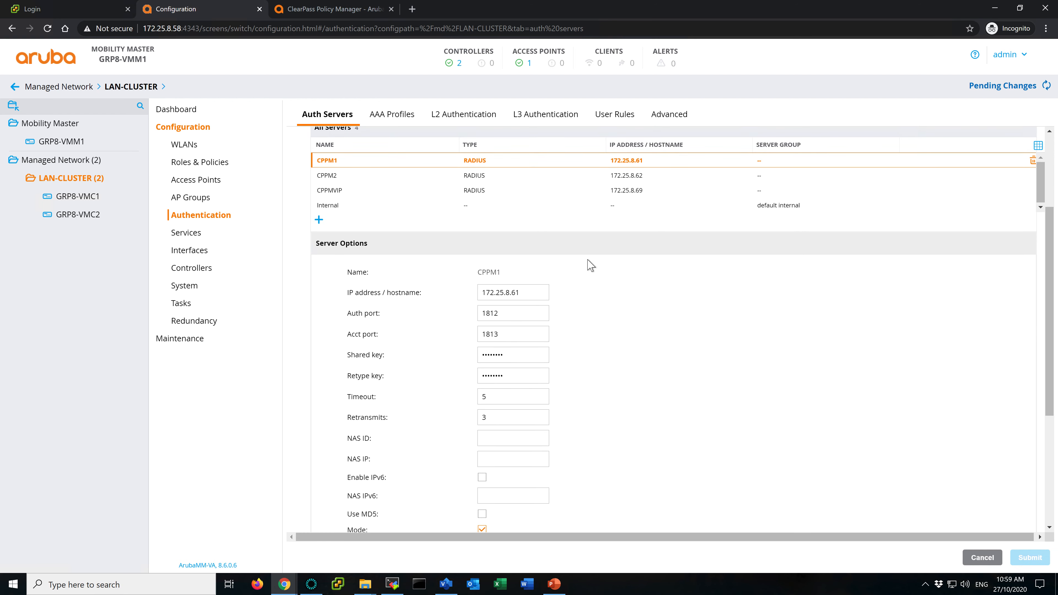
pyautogui.scroll(1, 588, 265)
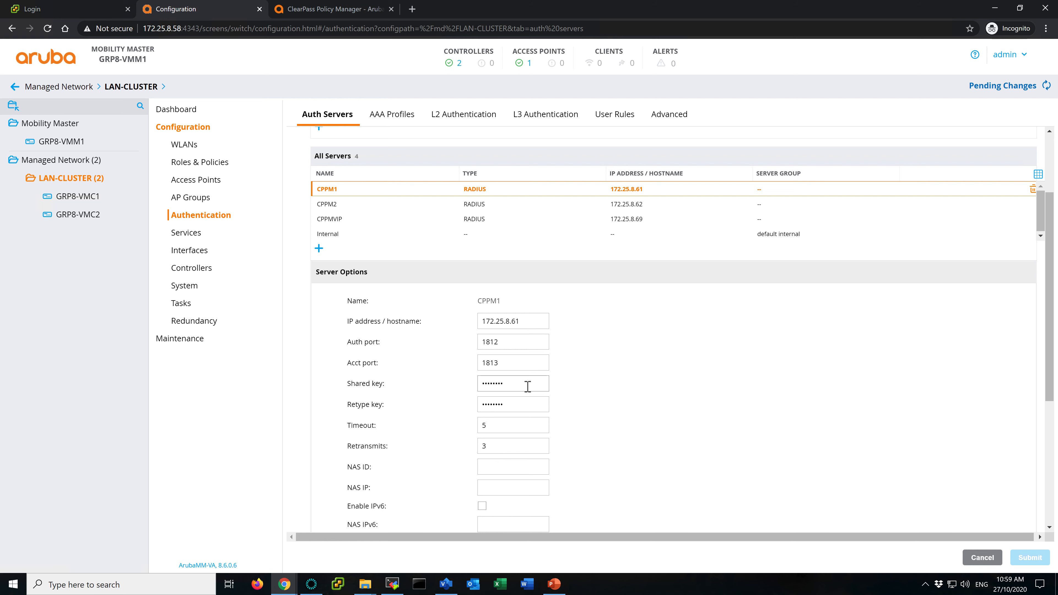
pyautogui.doubleClick(507, 383)
pyautogui.write('•••••')
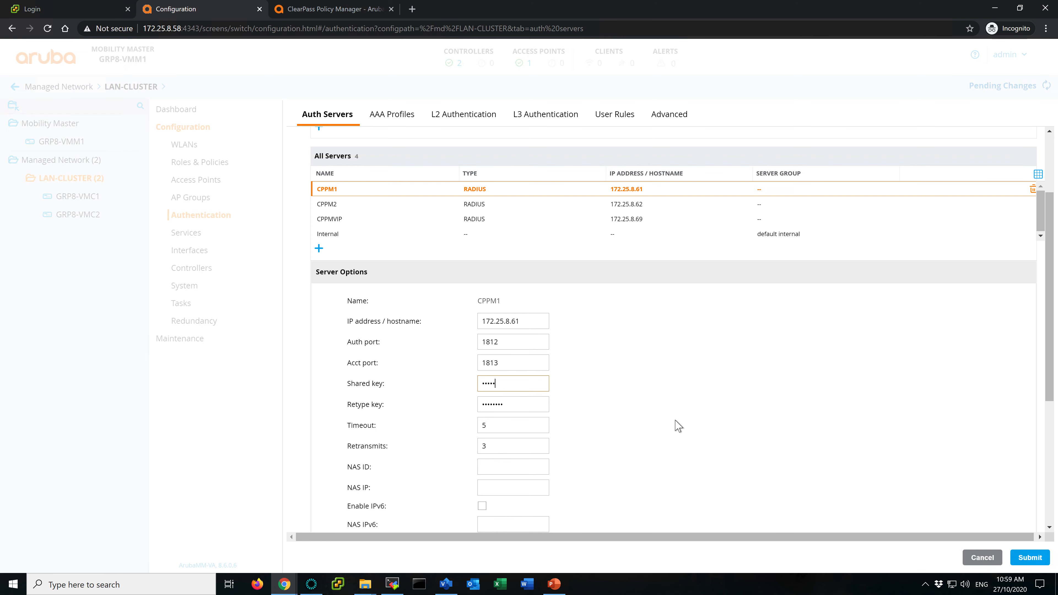
pyautogui.press('Tab')
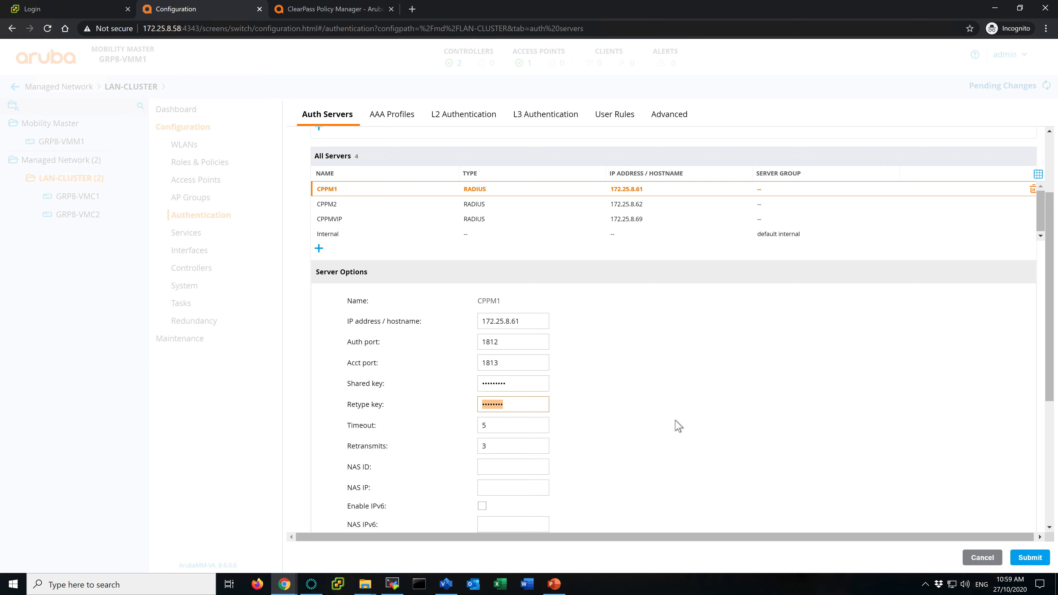
pyautogui.write('••')
pyautogui.click(1027, 557)
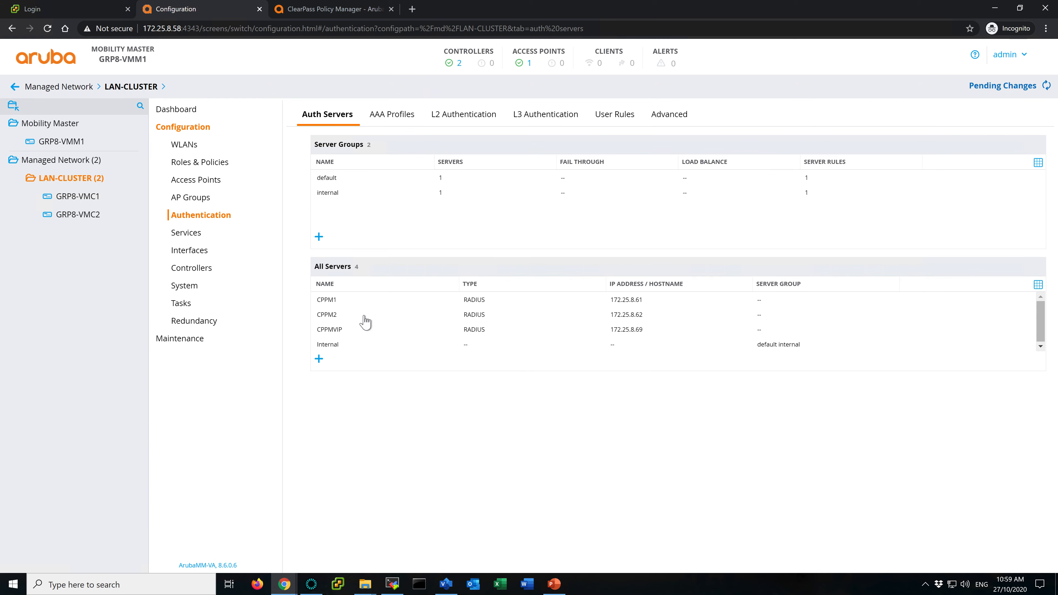
# Enter and retype the shared key in the CPPM2 server options and submit the change
pyautogui.click(364, 316)
pyautogui.click(507, 253)
pyautogui.hotkey('ctrl', 'a')
pyautogui.write('••••••')
pyautogui.press('Tab')
pyautogui.write('•••••••••')
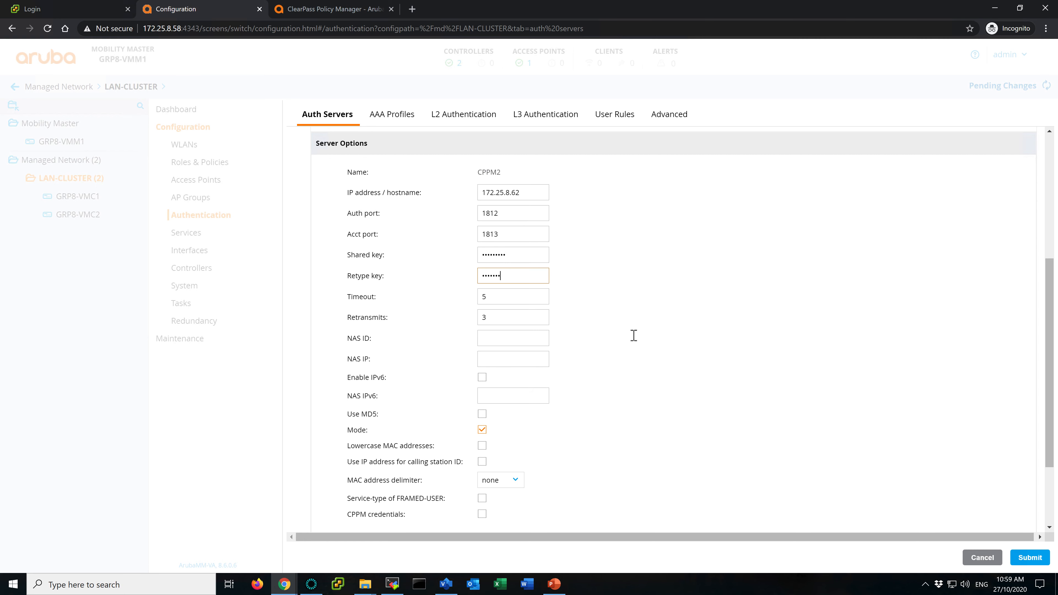
pyautogui.click(1029, 560)
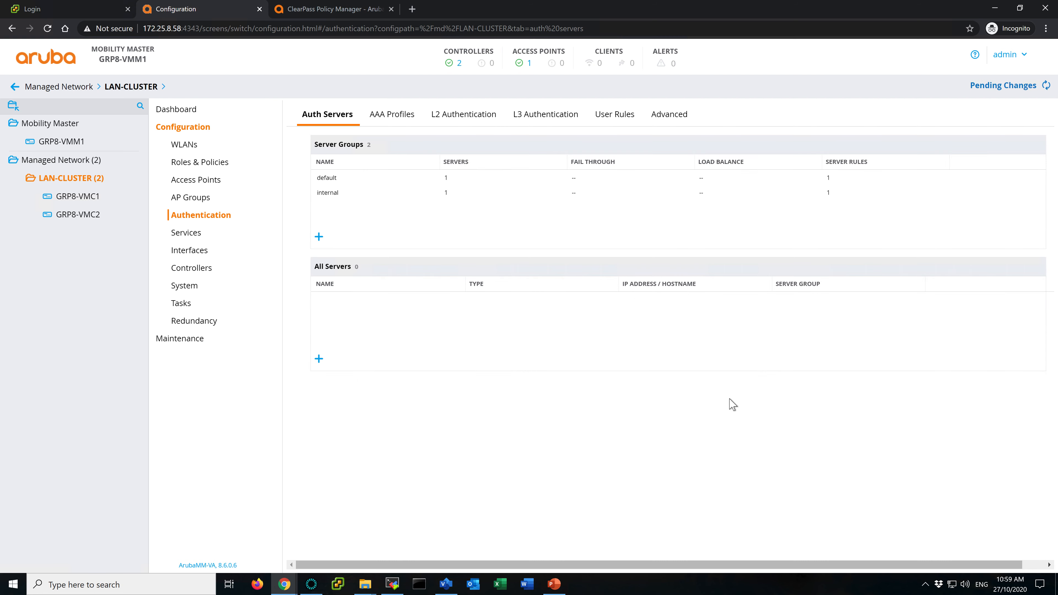
# Enter and retype the shared key in the CPPMVIP server options and submit the change
pyautogui.press('ctrl')
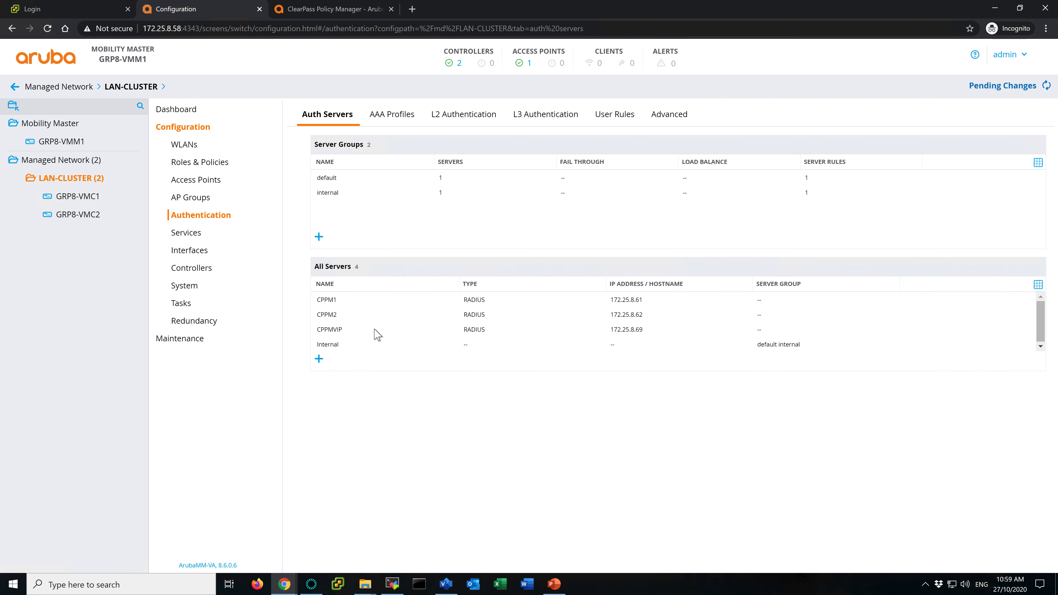
pyautogui.click(376, 334)
pyautogui.doubleClick(514, 253)
pyautogui.press('ctrl')
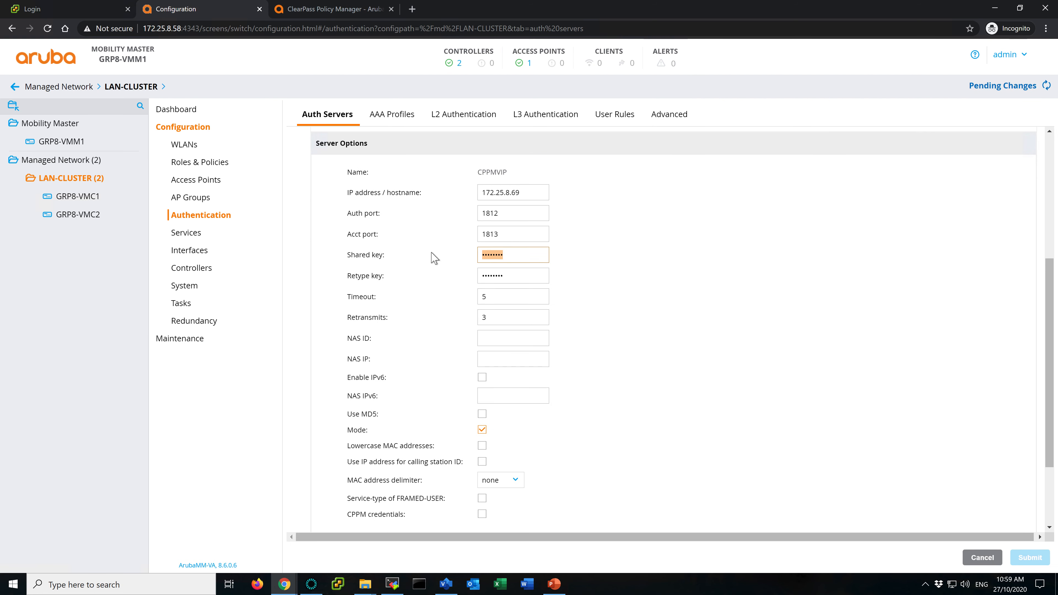
pyautogui.write('•••••••••')
pyautogui.press('Tab')
pyautogui.write('•••••••••')
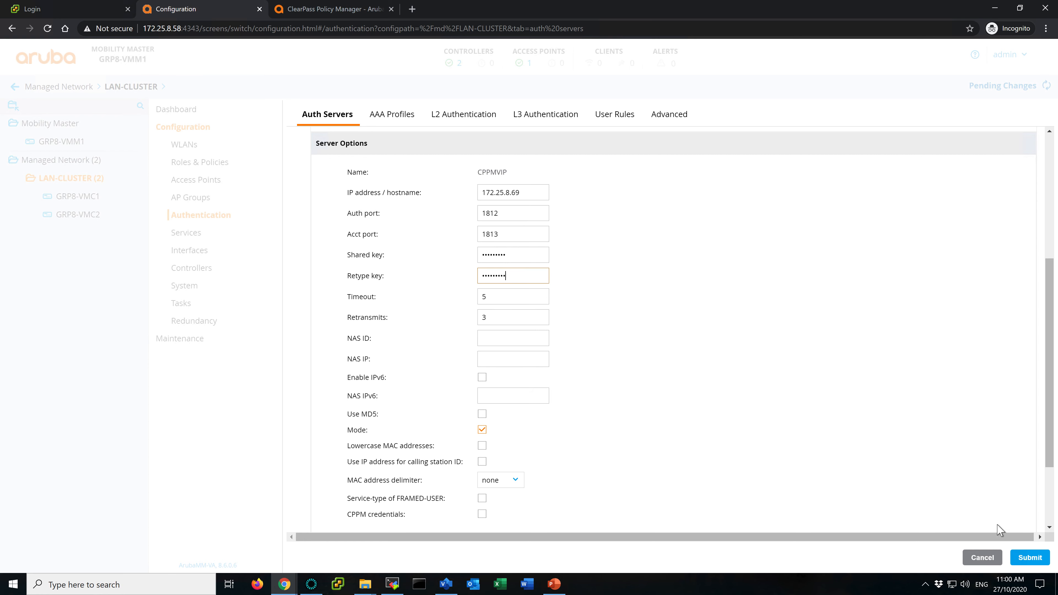
pyautogui.click(1032, 558)
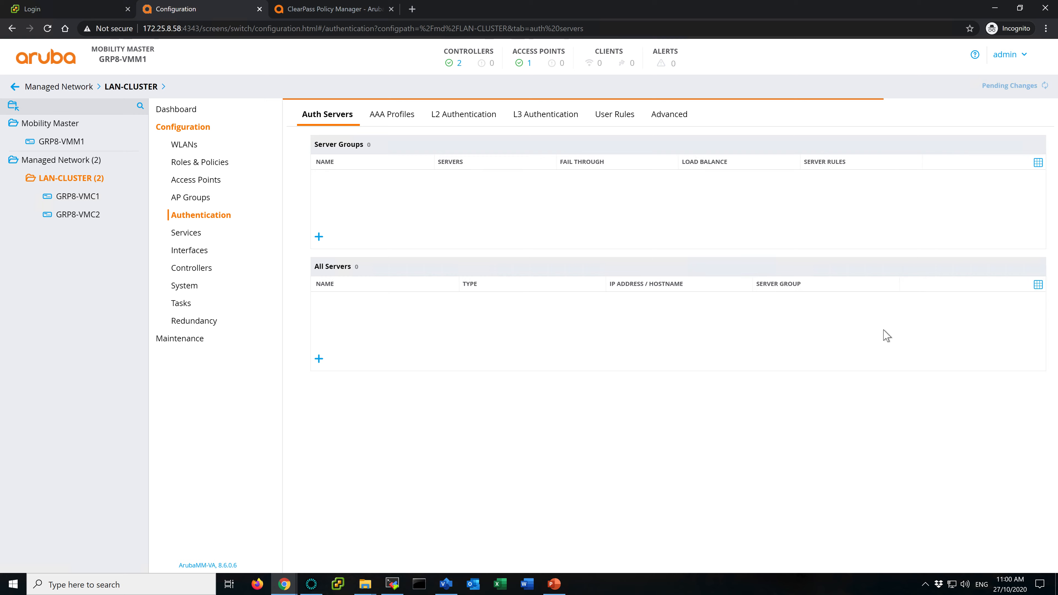
# Deploy the pending RADIUS server changes to the managed controllers and close the deployment status
pyautogui.click(1002, 86)
pyautogui.click(704, 180)
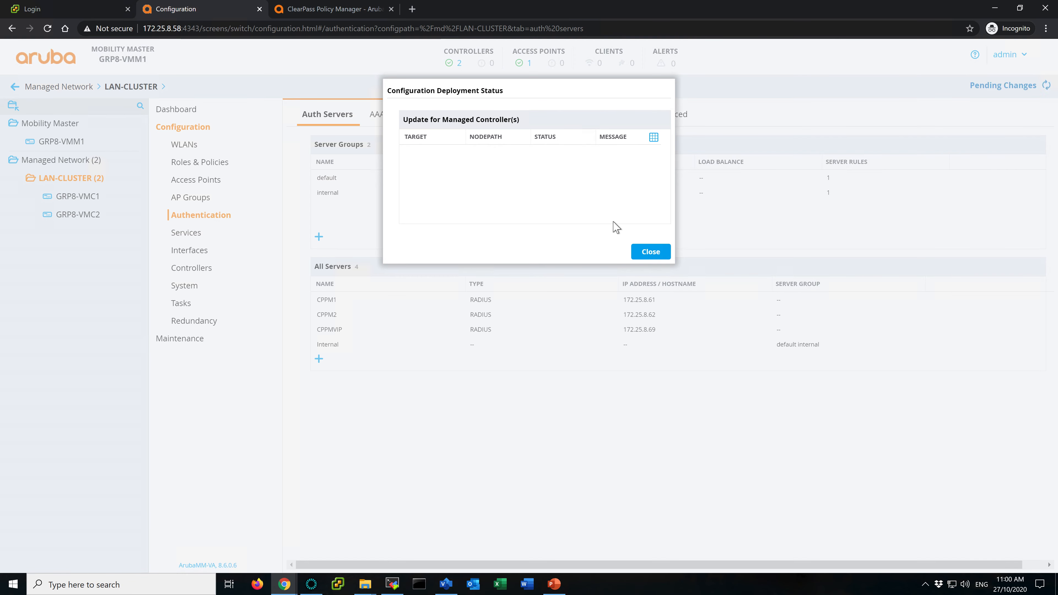
pyautogui.click(649, 252)
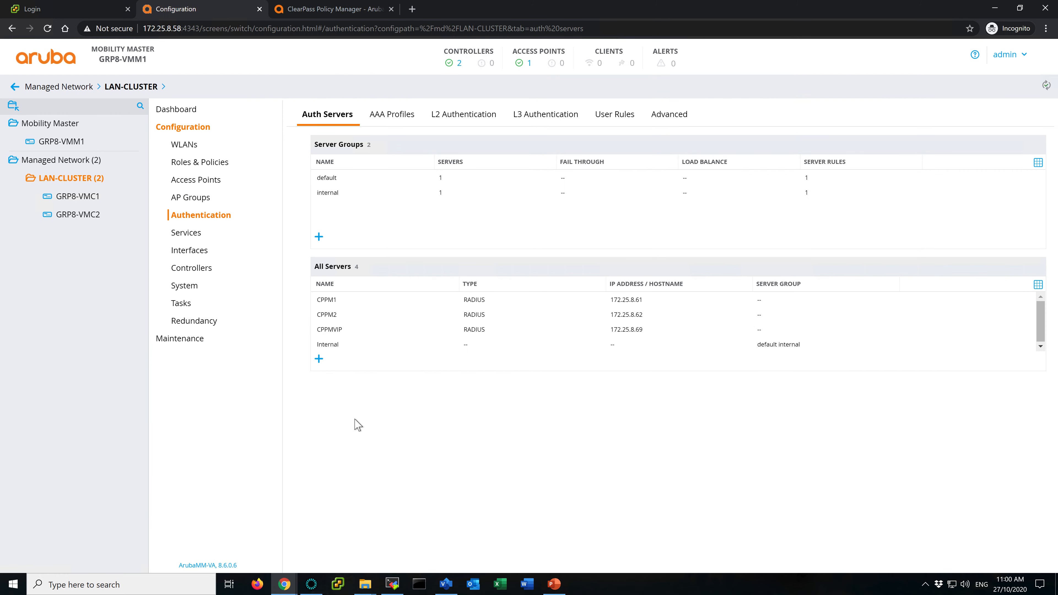
# Add a Dynamic Authorization server with the IPv4 address 172.25.8.61 to LAN-CLUSTER
pyautogui.click(319, 360)
pyautogui.click(554, 139)
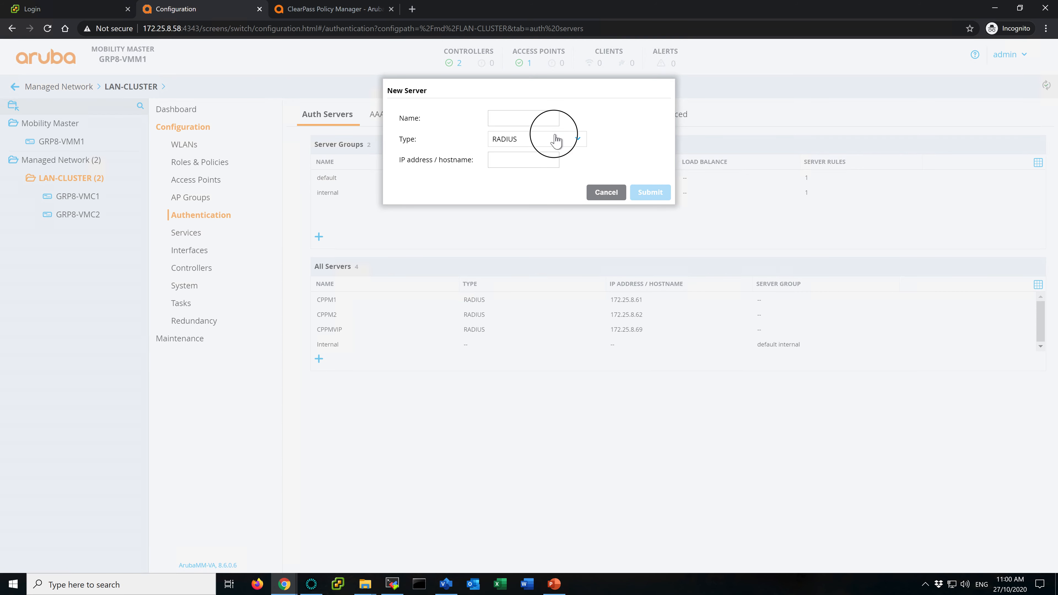
pyautogui.click(549, 190)
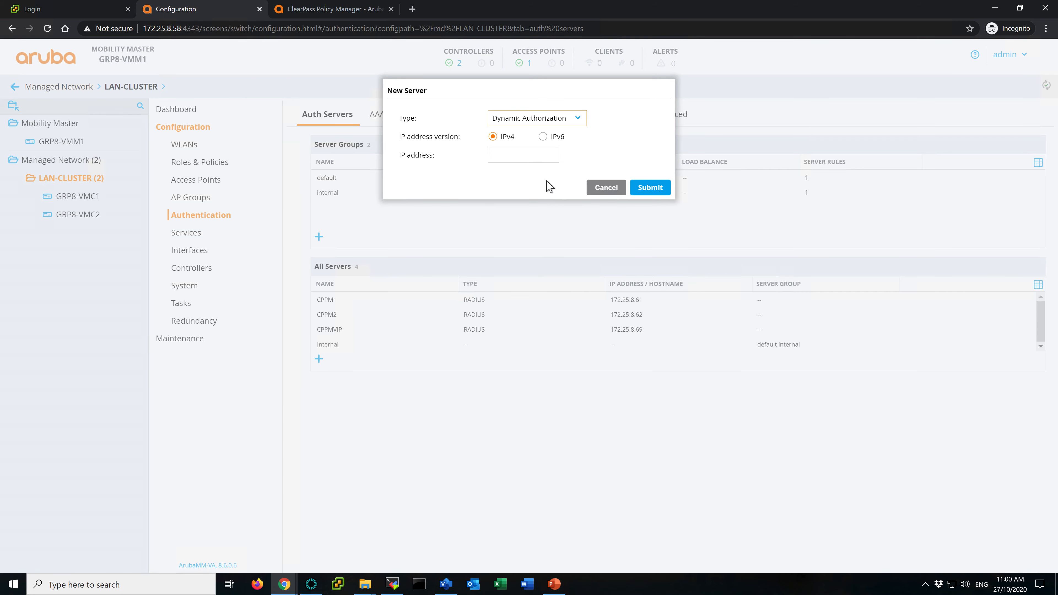
pyautogui.click(504, 155)
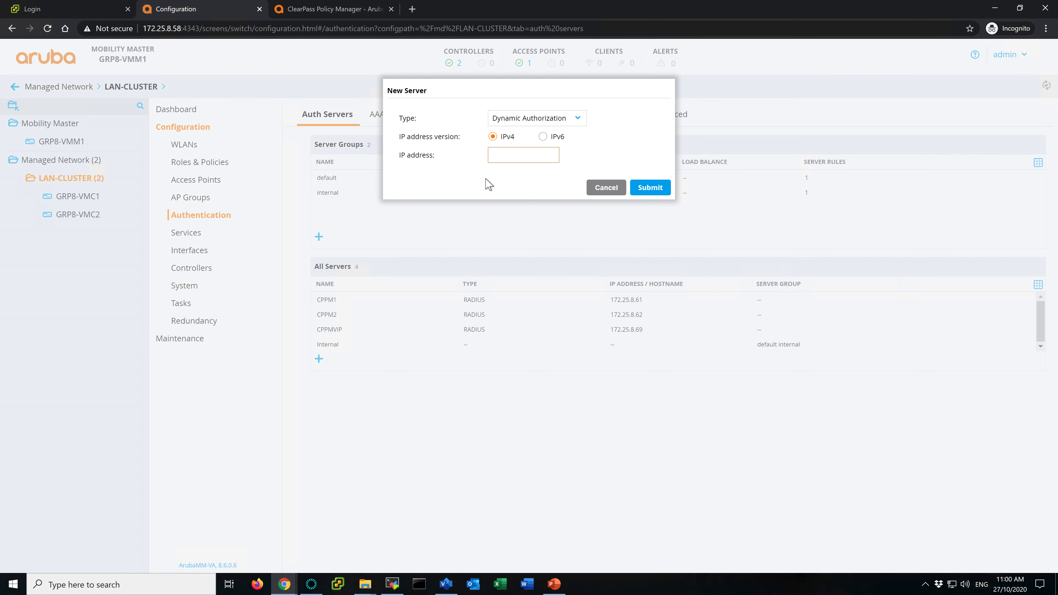
pyautogui.write('5.8.61')
pyautogui.click(649, 187)
# Add a Dynamic Authorization server with the IPv4 address 172.25.8.62 to LAN-CLUSTER
pyautogui.click(318, 359)
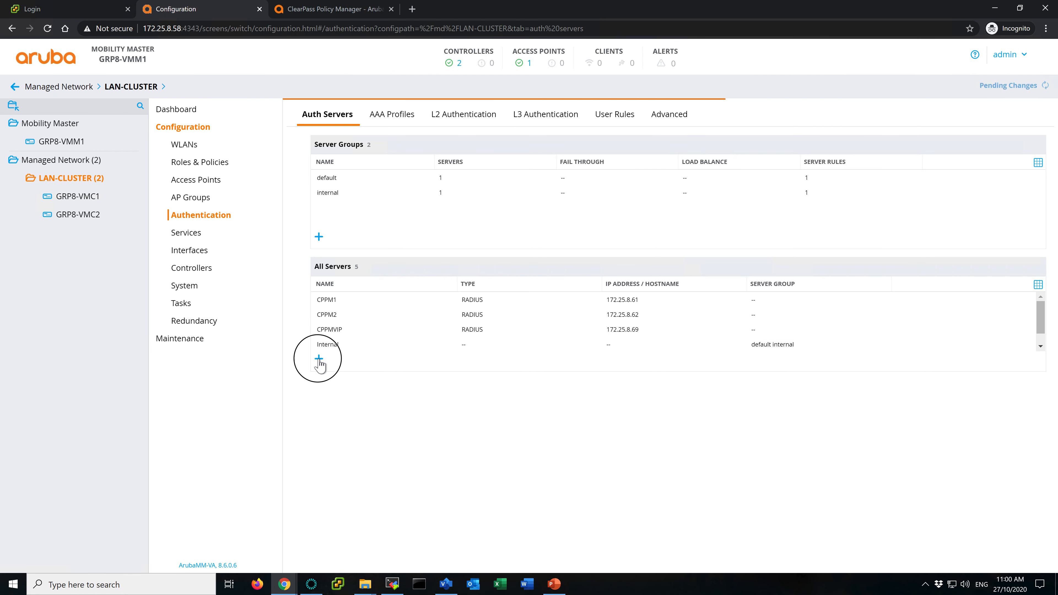
pyautogui.click(541, 140)
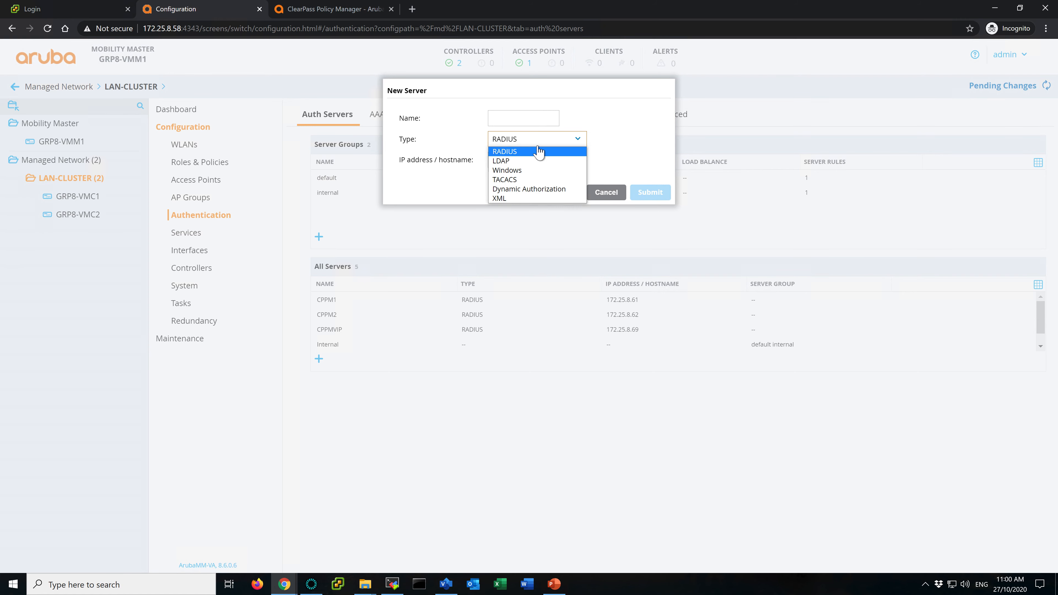
pyautogui.click(529, 188)
pyautogui.click(540, 155)
pyautogui.write('1')
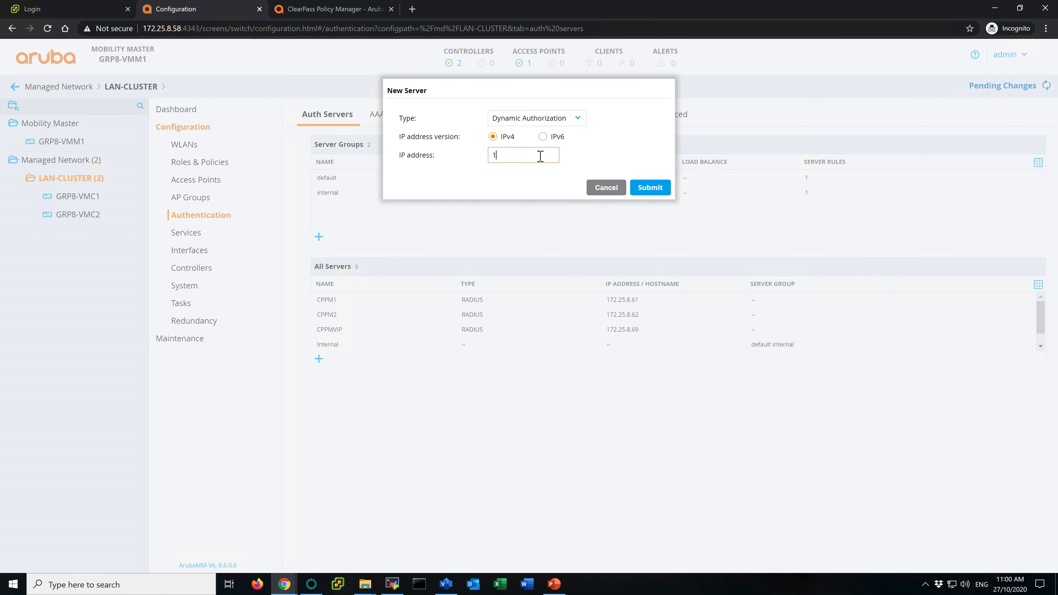
pyautogui.write('72.26')
pyautogui.click(660, 188)
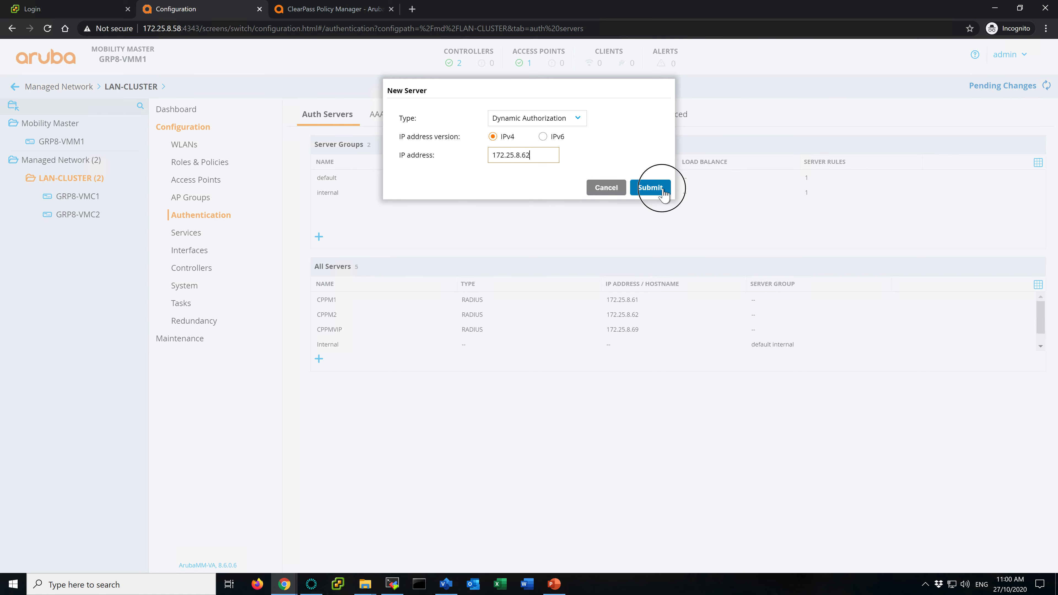
# Add a Dynamic Authorization server with the IPv4 address 172.25.8.69 to LAN-CLUSTER
pyautogui.click(319, 363)
pyautogui.click(544, 139)
pyautogui.click(534, 189)
pyautogui.click(532, 154)
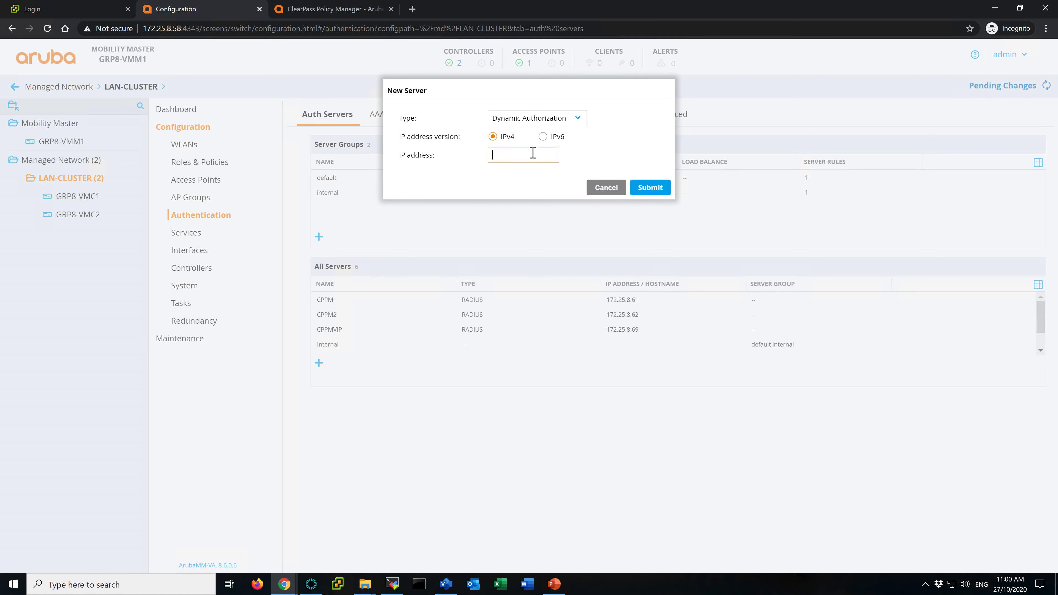
pyautogui.write('172.25.8.61')
pyautogui.click(649, 188)
# Enter and retype the shared key for the RFC 3576 server 172.25.8.61 and submit the change
pyautogui.scroll(-2, 390, 335)
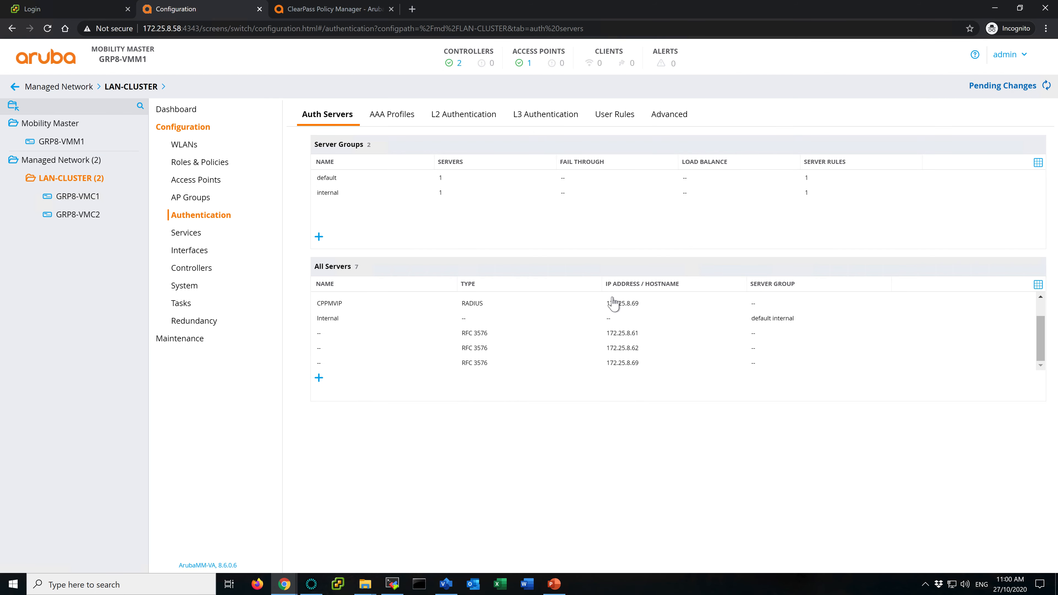
pyautogui.click(390, 336)
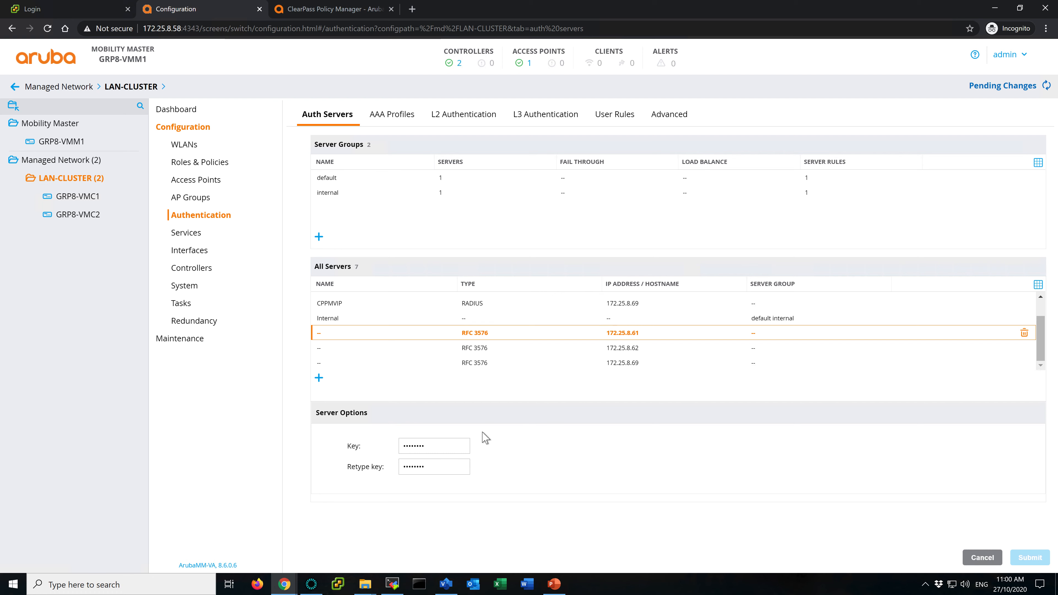
pyautogui.doubleClick(444, 444)
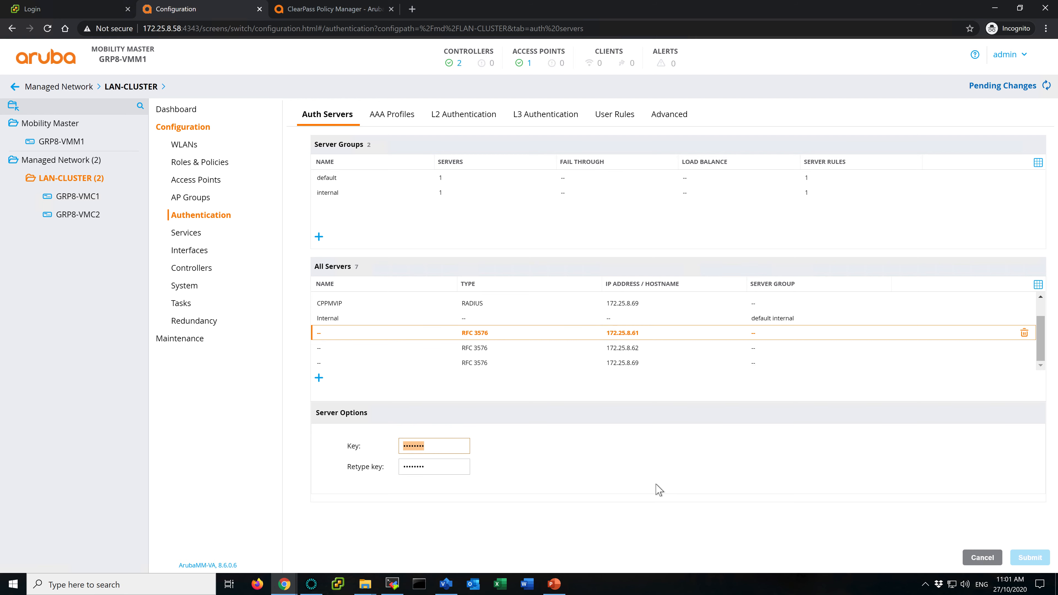
pyautogui.write('a')
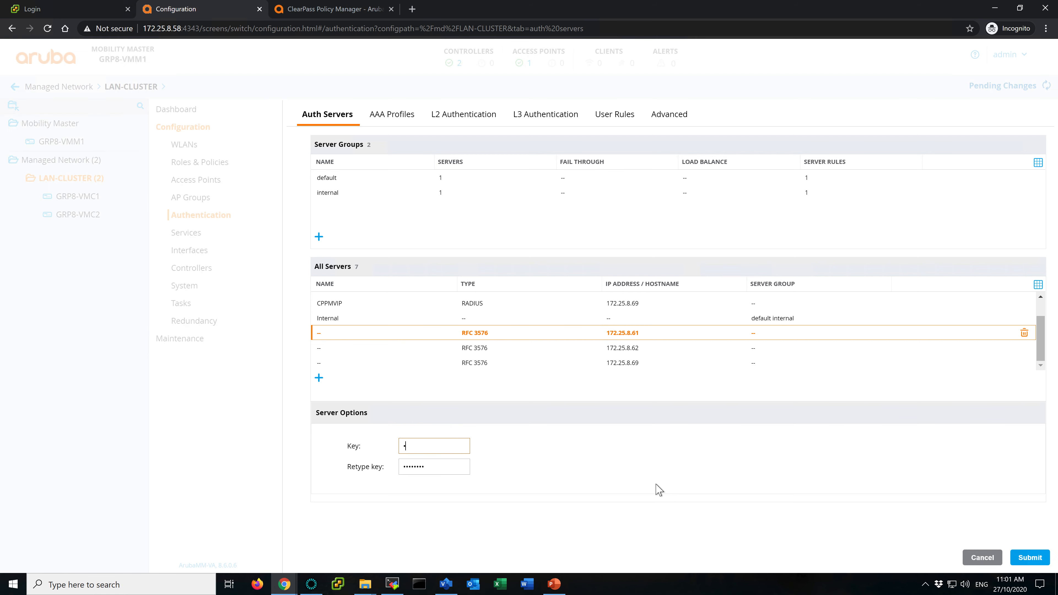
pyautogui.write('••••••••')
pyautogui.press('Tab')
pyautogui.write('•••••••••')
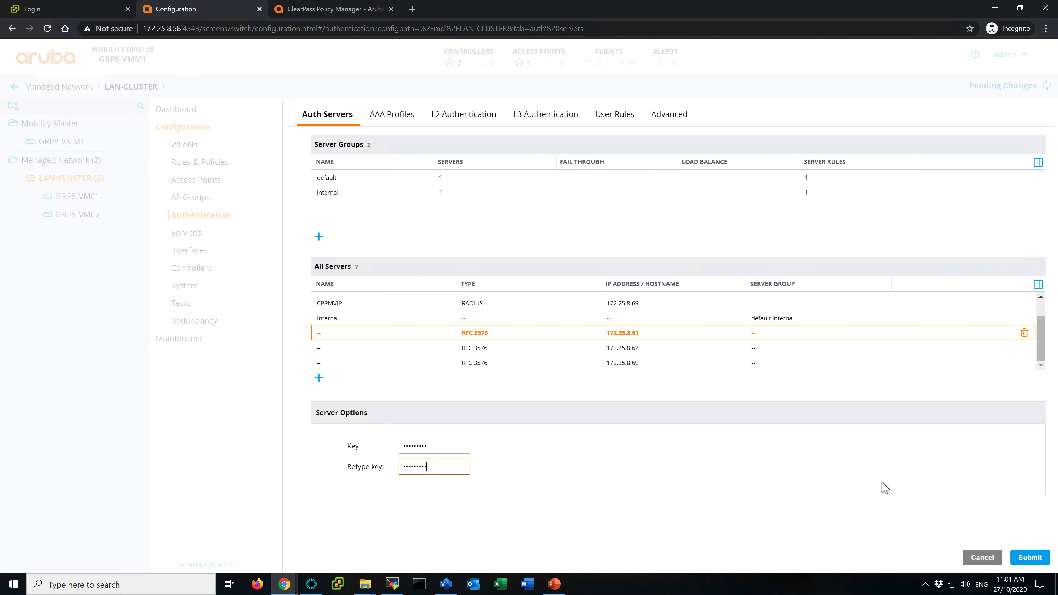
pyautogui.click(1028, 557)
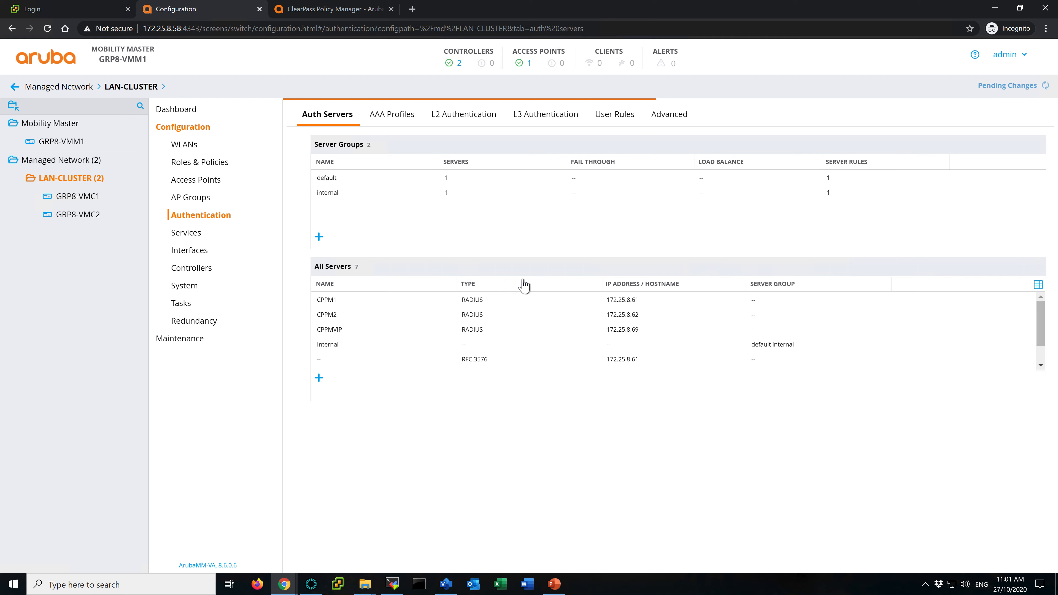
# Enter and retype the shared key for the RFC 3576 server 172.25.8.62 and submit the change
pyautogui.scroll(-2, 487, 315)
pyautogui.click(478, 354)
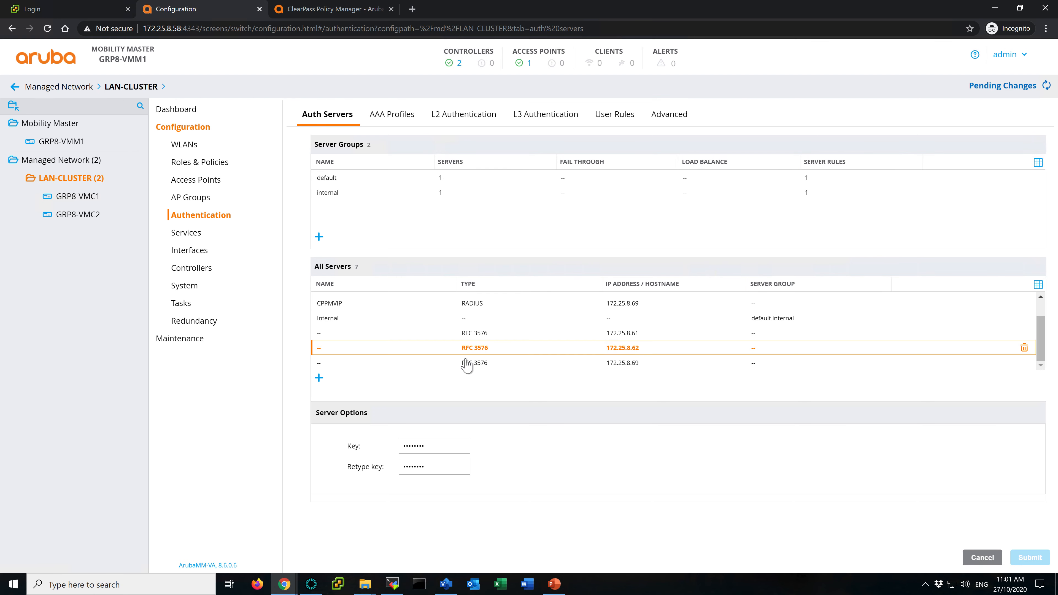
pyautogui.doubleClick(449, 452)
pyautogui.write('•')
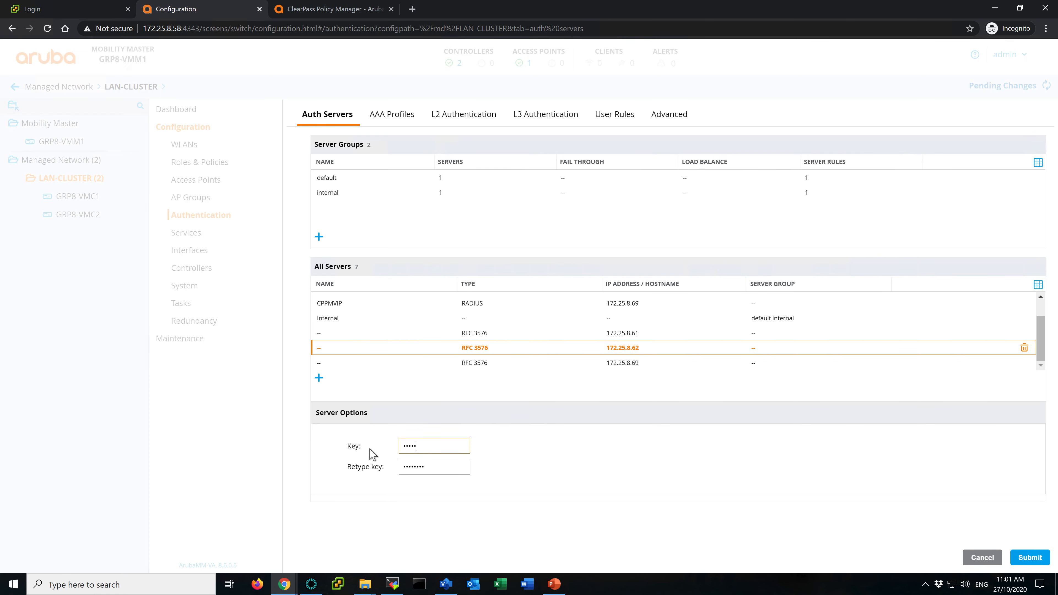
pyautogui.write('••••••••')
pyautogui.press('Tab')
pyautogui.write('••••••••')
pyautogui.click(1030, 557)
# Enter and retype the shared key for the RFC 3576 server 172.25.8.69 and submit the change
pyautogui.click(477, 363)
pyautogui.doubleClick(410, 447)
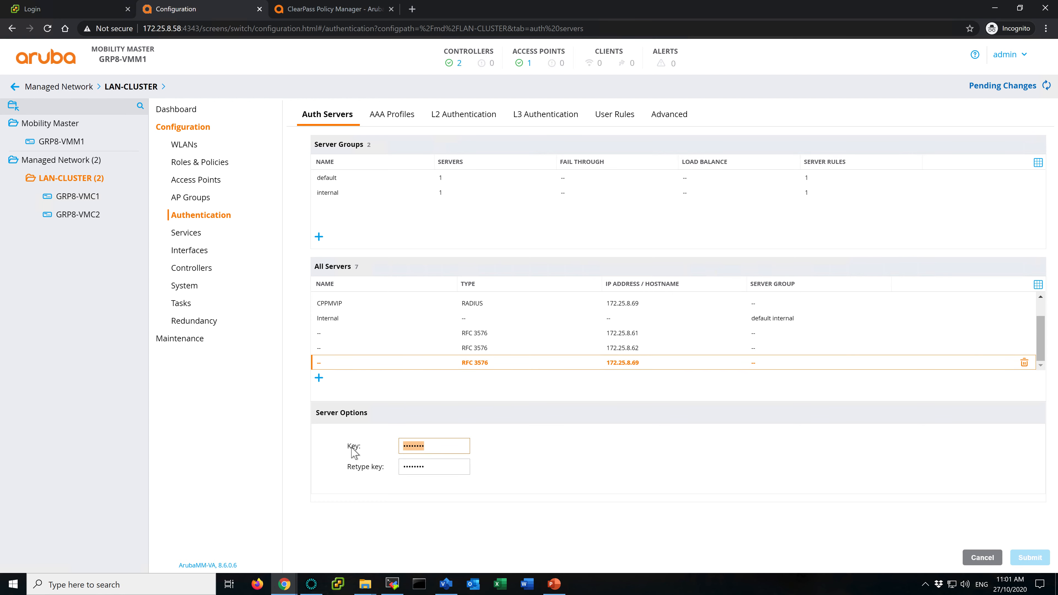
pyautogui.write('••')
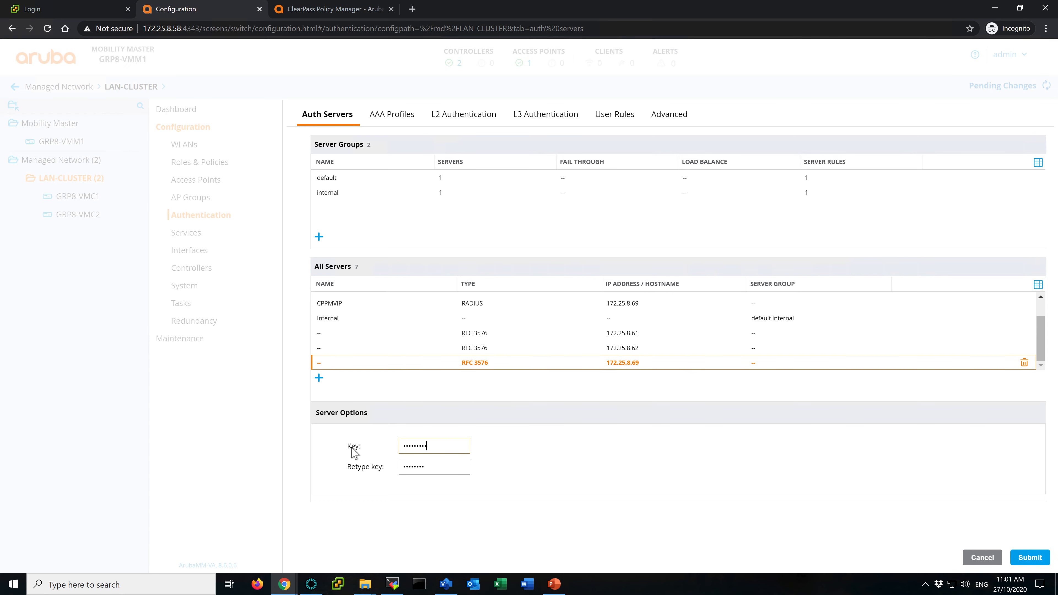
pyautogui.press('Tab')
pyautogui.write('•••••')
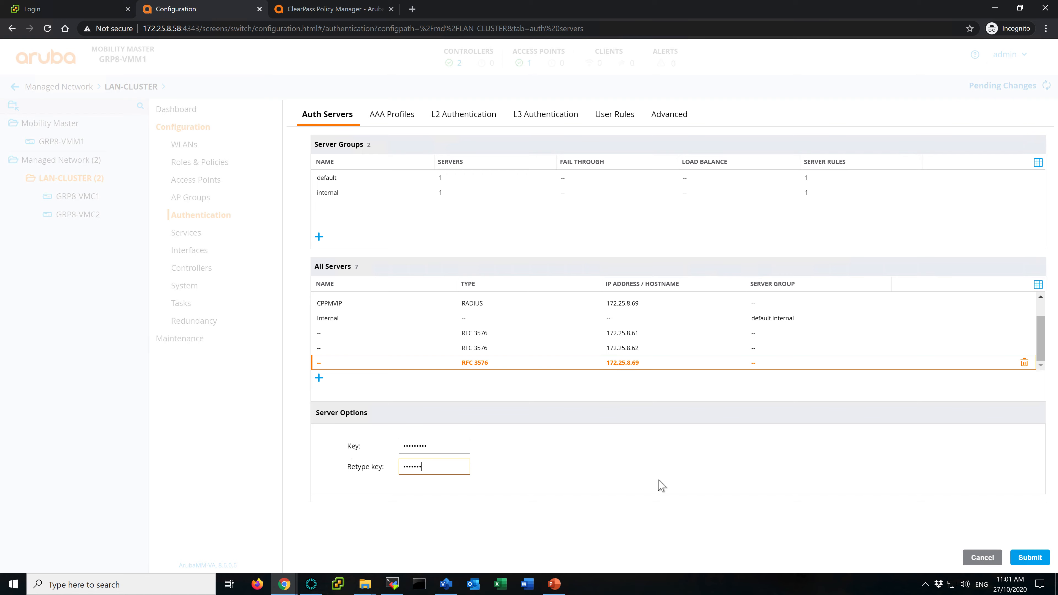
pyautogui.click(1029, 558)
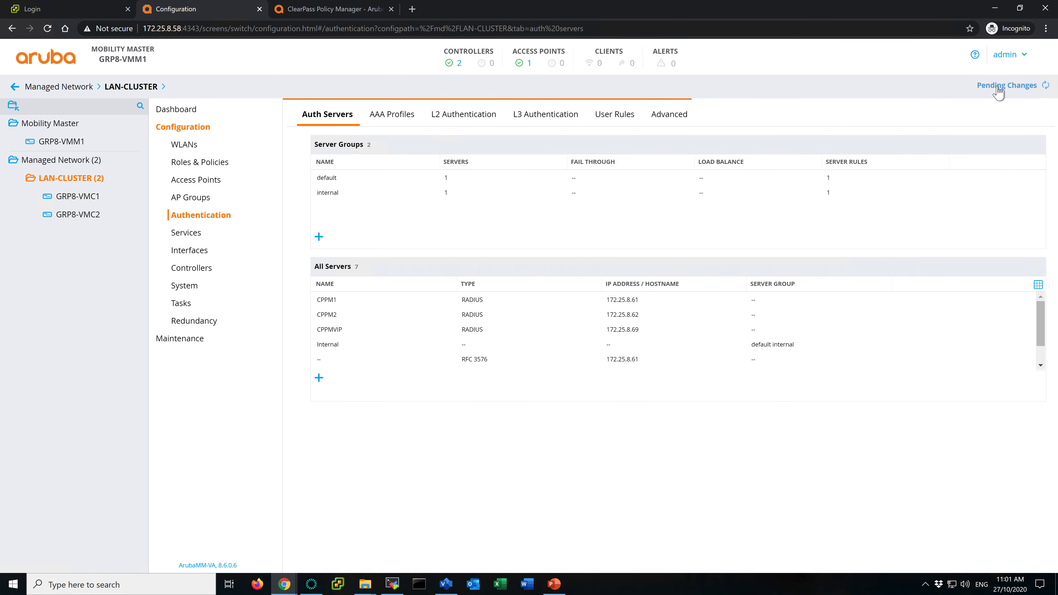
# Deploy the pending dynamic authorization server changes to the managed controllers and close the deployment status
pyautogui.click(1004, 85)
pyautogui.click(722, 180)
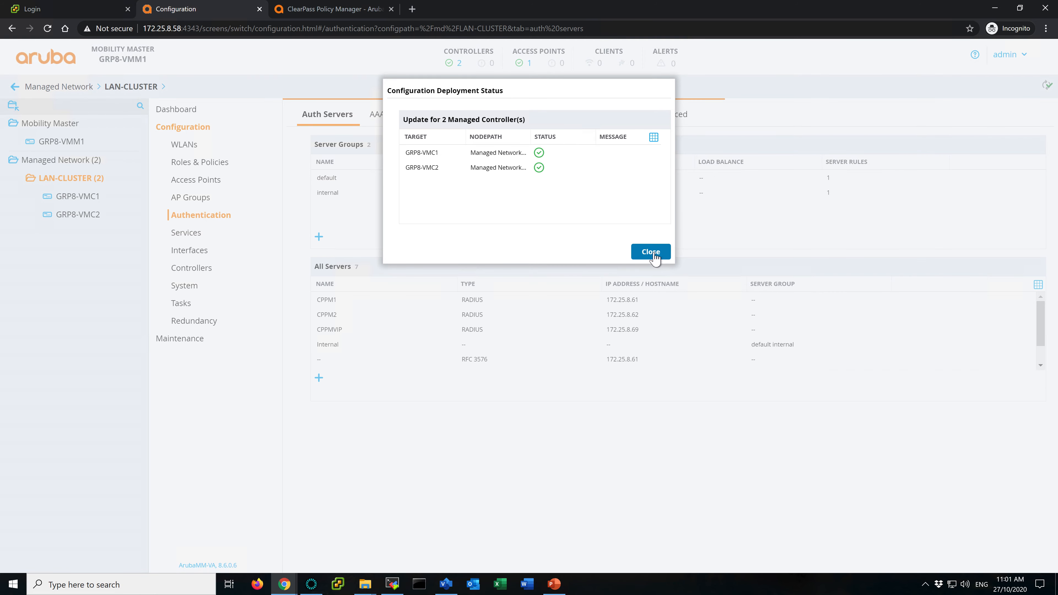
pyautogui.click(650, 251)
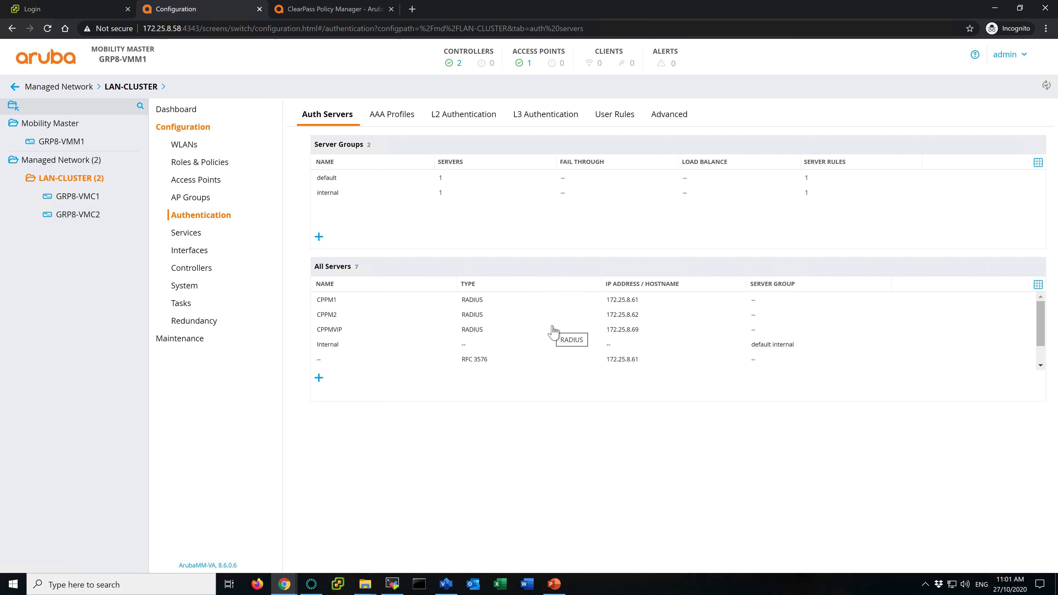
# Create a server group named CPPM-GRP-RADIUS
pyautogui.scroll(-2, 553, 332)
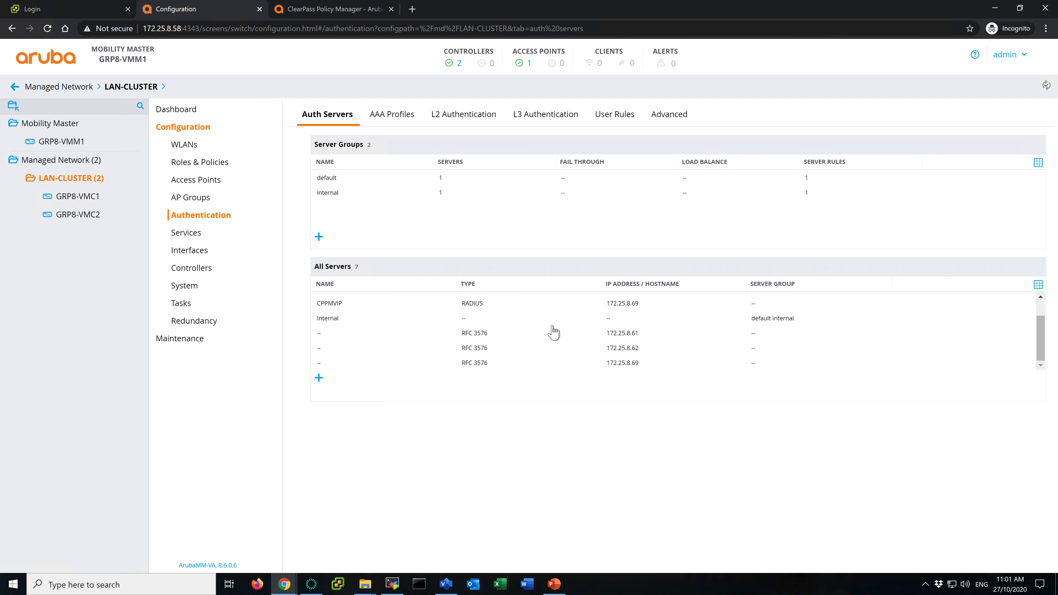
pyautogui.scroll(2, 554, 331)
pyautogui.click(319, 238)
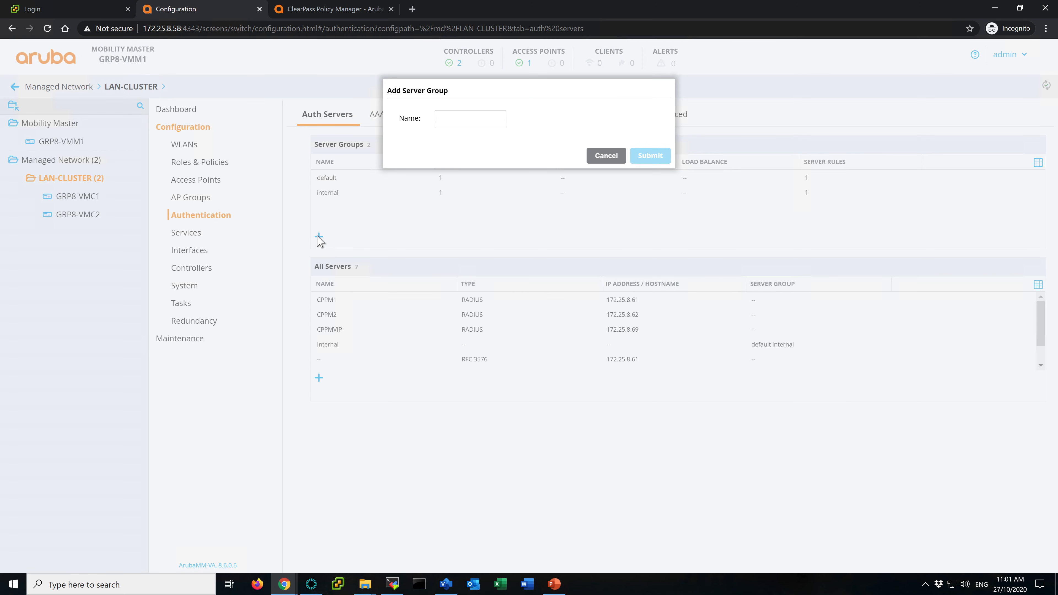
pyautogui.click(483, 122)
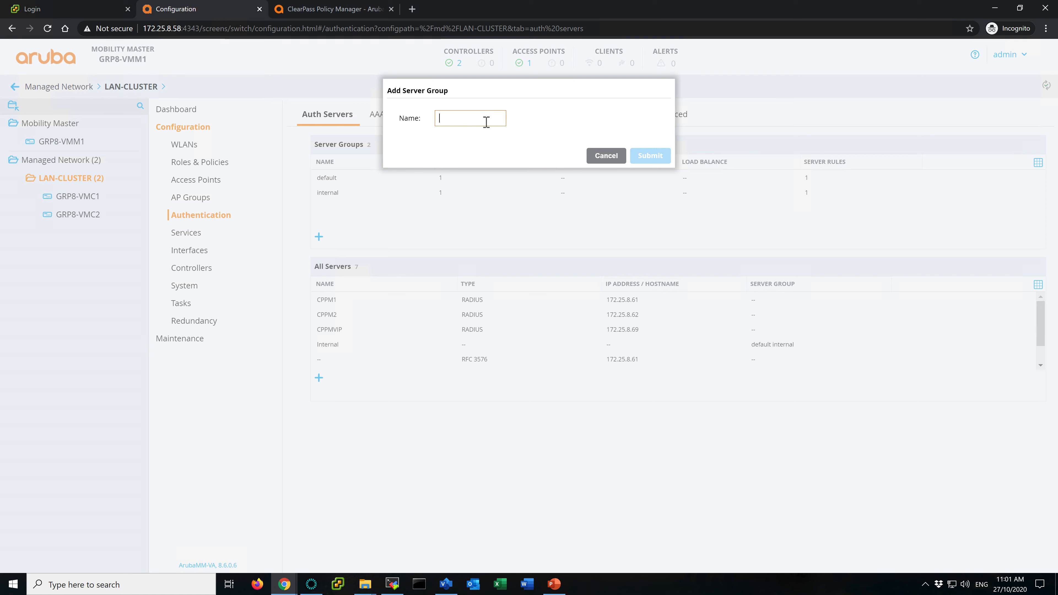
pyautogui.write('CPPM-R')
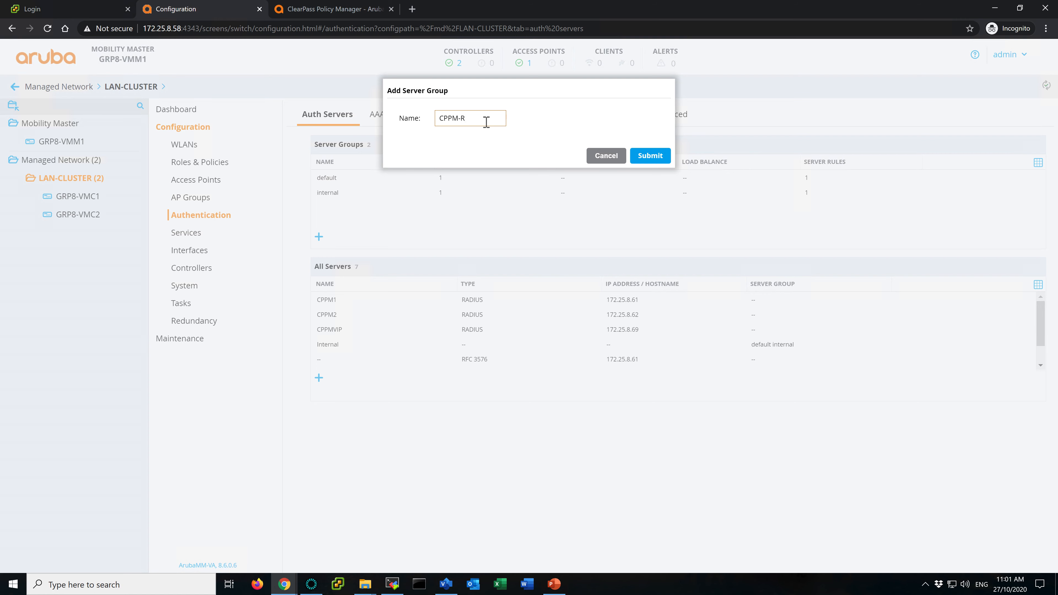
pyautogui.press('BackSpace')
pyautogui.write('GRP-RADIUS')
pyautogui.click(654, 158)
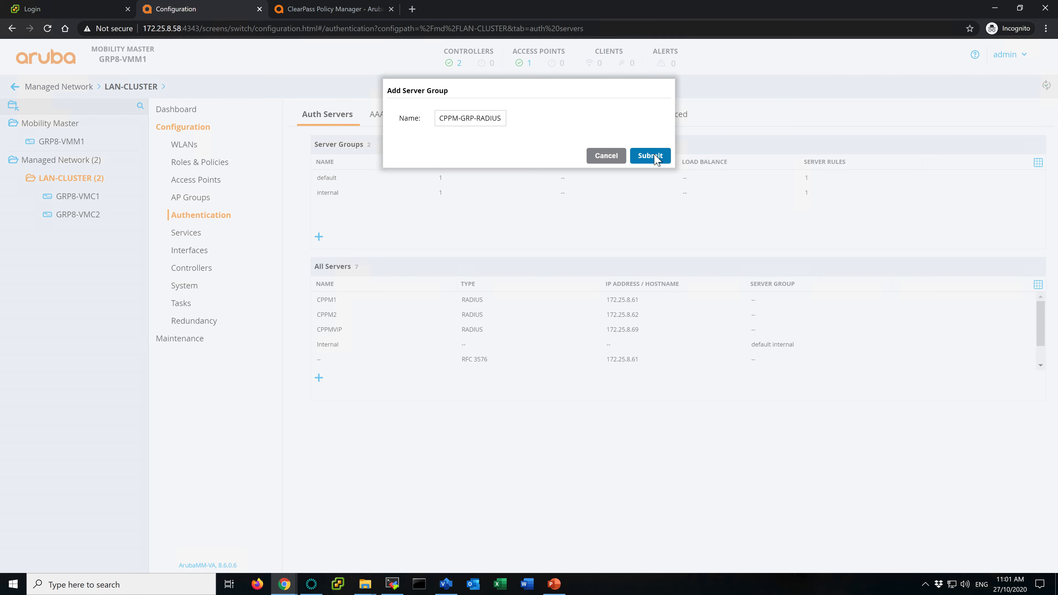
# Add the existing servers CPPM1, CPPM2 and CPPMVIP, in that order, to the CPPM-GRP-RADIUS server group
pyautogui.click(353, 207)
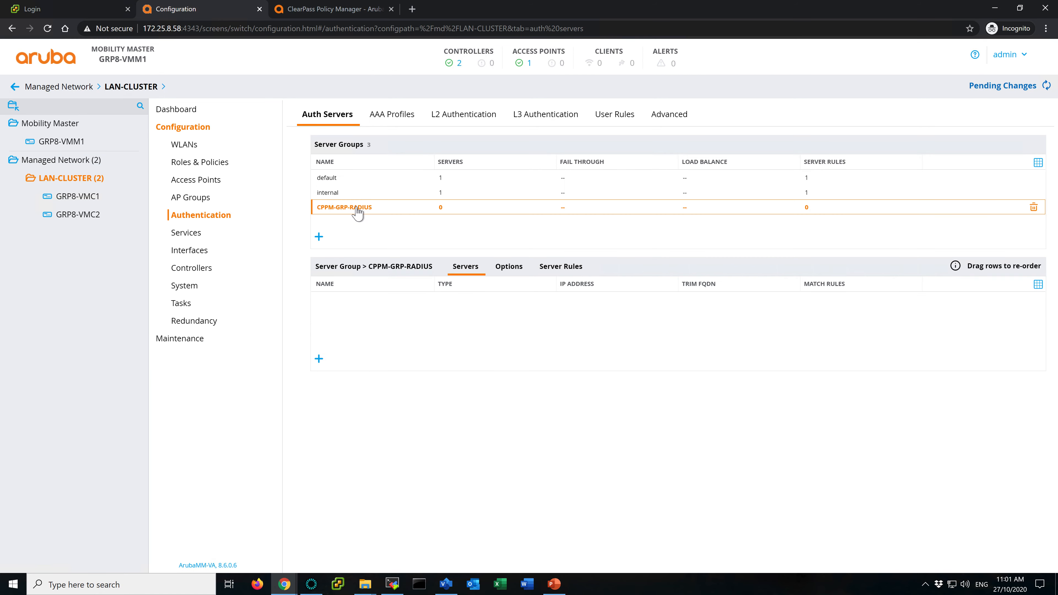
pyautogui.click(320, 360)
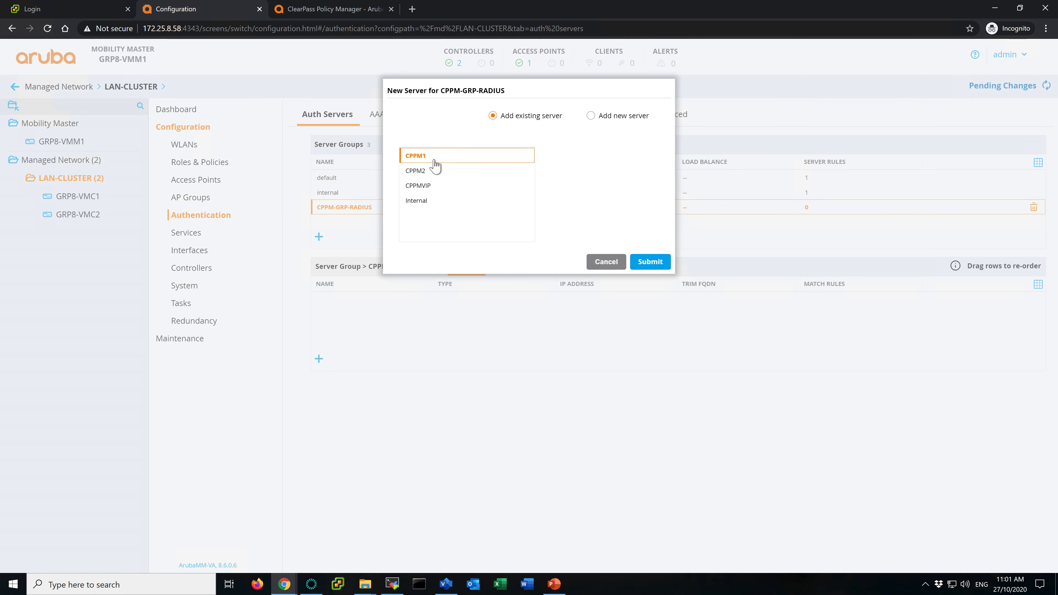
pyautogui.click(649, 261)
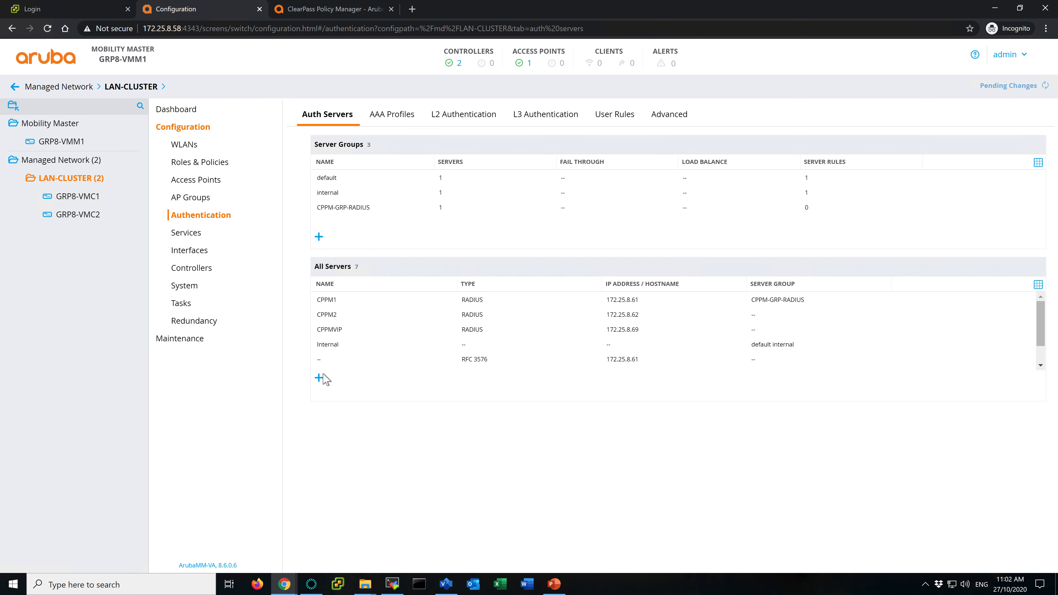
pyautogui.click(352, 208)
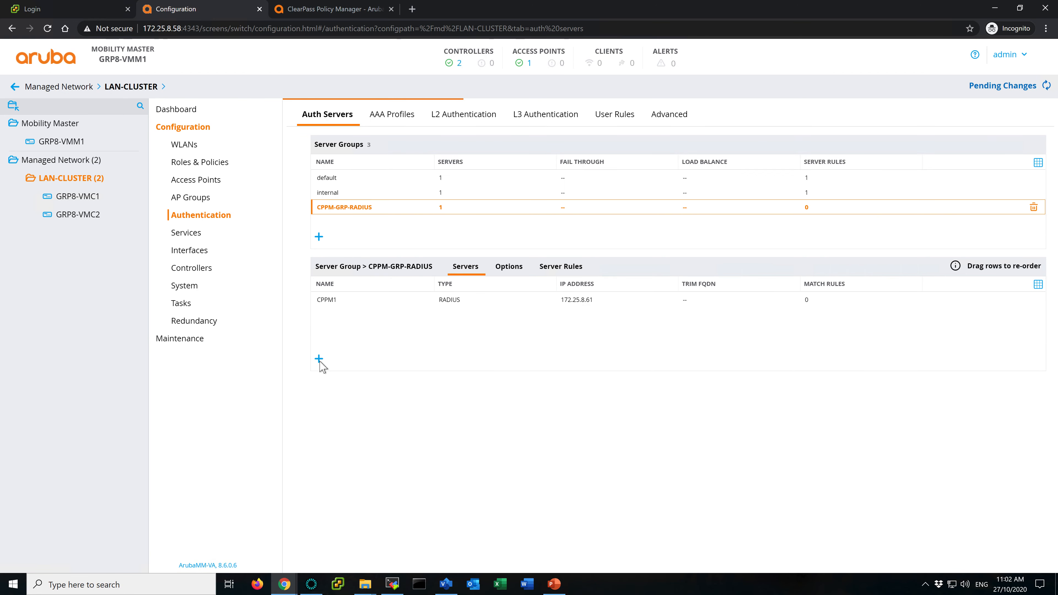
pyautogui.click(318, 359)
pyautogui.click(655, 262)
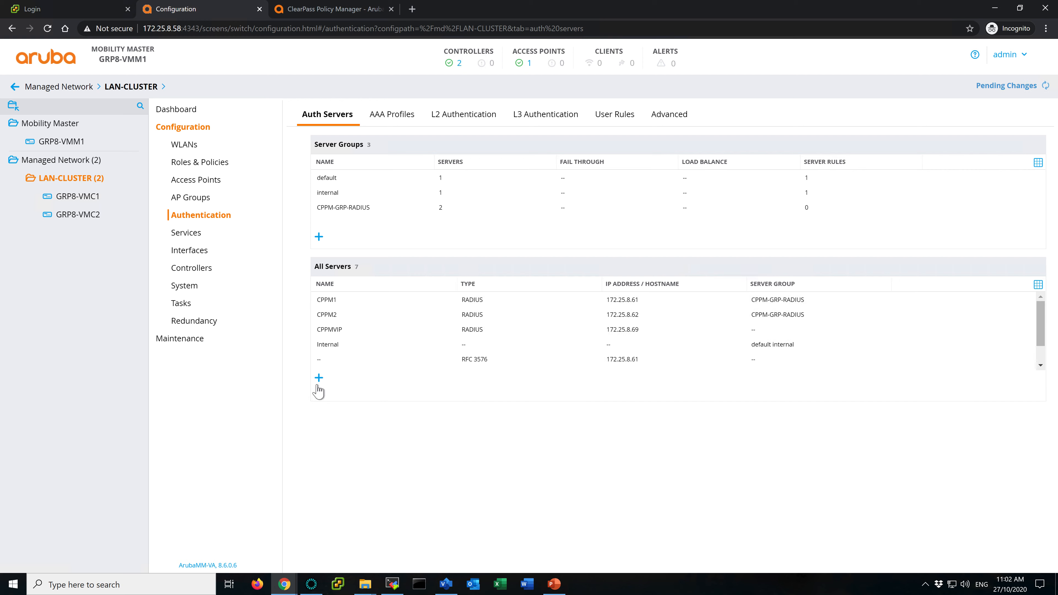
pyautogui.click(357, 208)
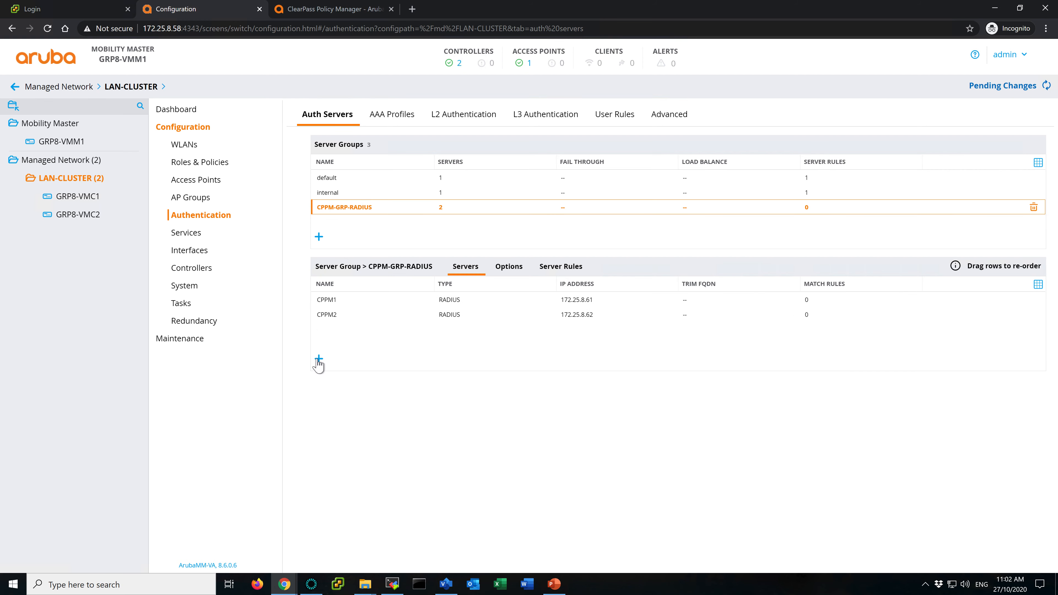
pyautogui.click(319, 359)
pyautogui.click(457, 158)
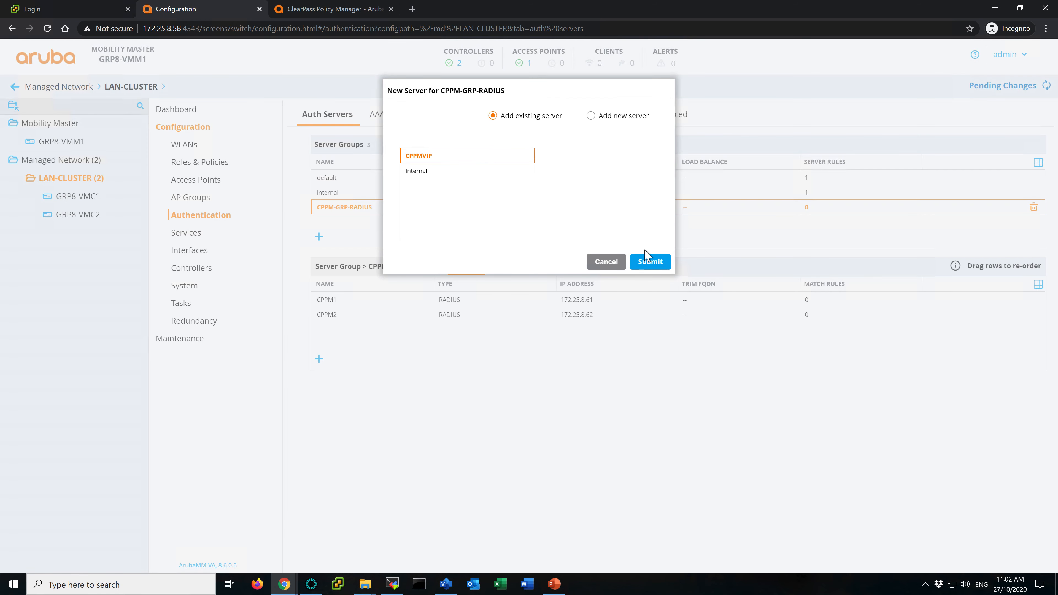
pyautogui.click(662, 260)
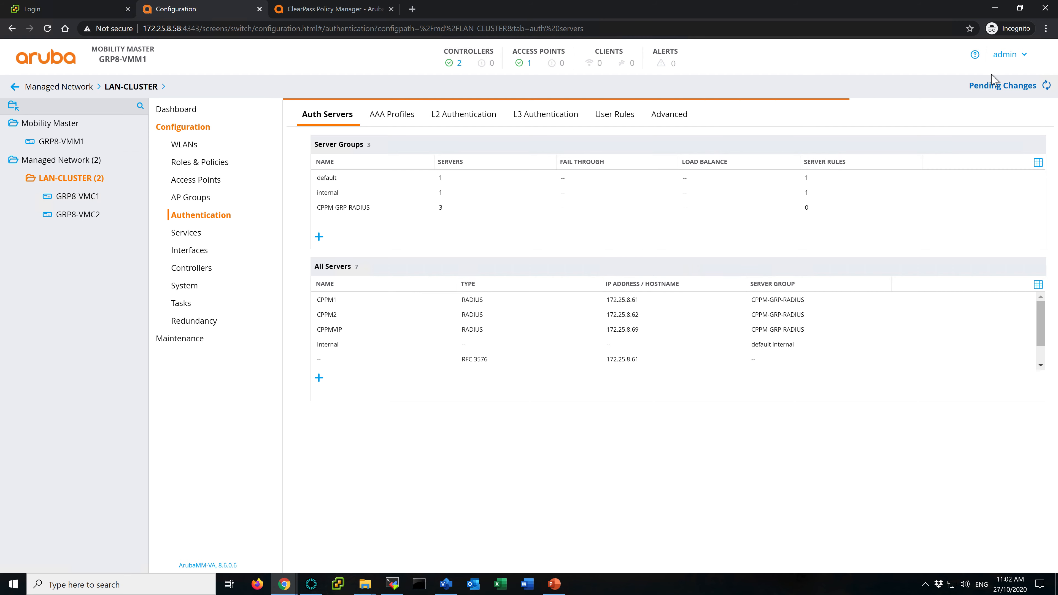
# Deploy the pending CPPM-GRP-RADIUS server group changes to the managed controllers and close the deployment status
pyautogui.click(1010, 85)
pyautogui.click(717, 183)
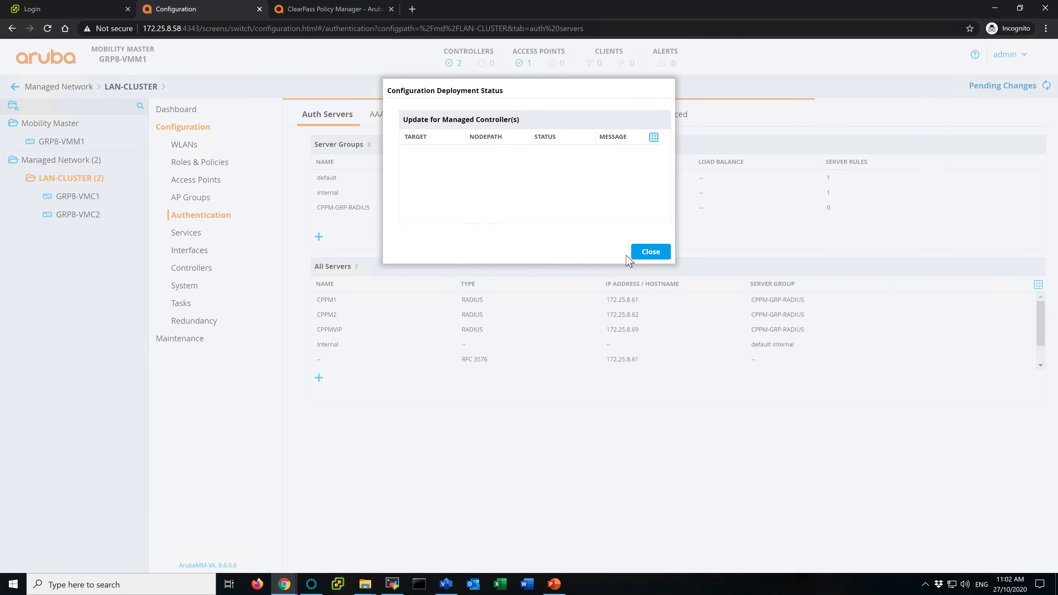
pyautogui.click(649, 251)
# Move CPPMVIP to first place in the CPPM-GRP-RADIUS server group and deploy the new order to the LAN-CLUSTER controllers
pyautogui.click(358, 207)
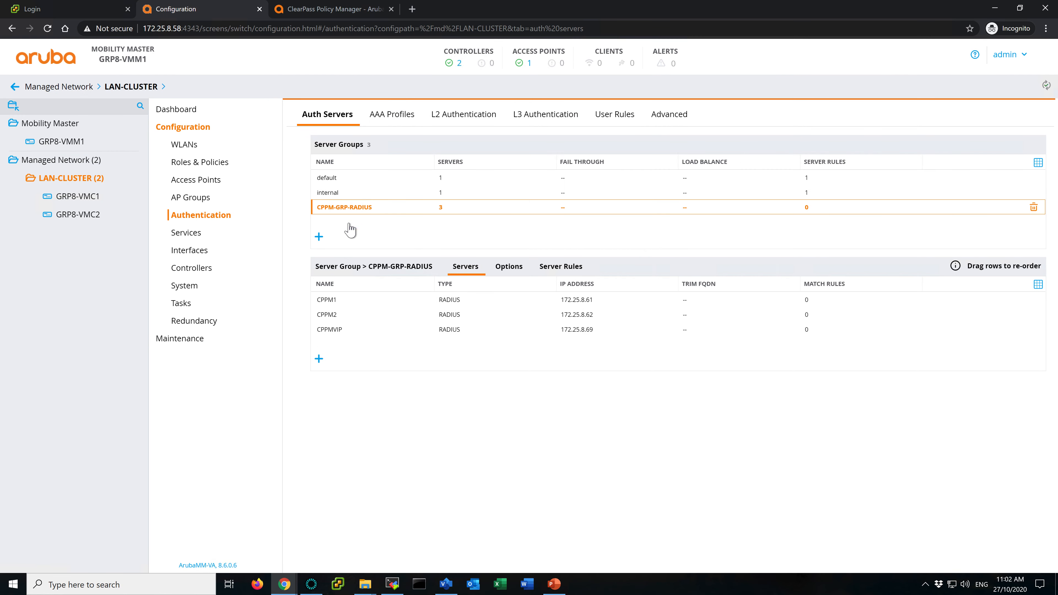
pyautogui.moveTo(336, 331); pyautogui.dragTo(342, 299)
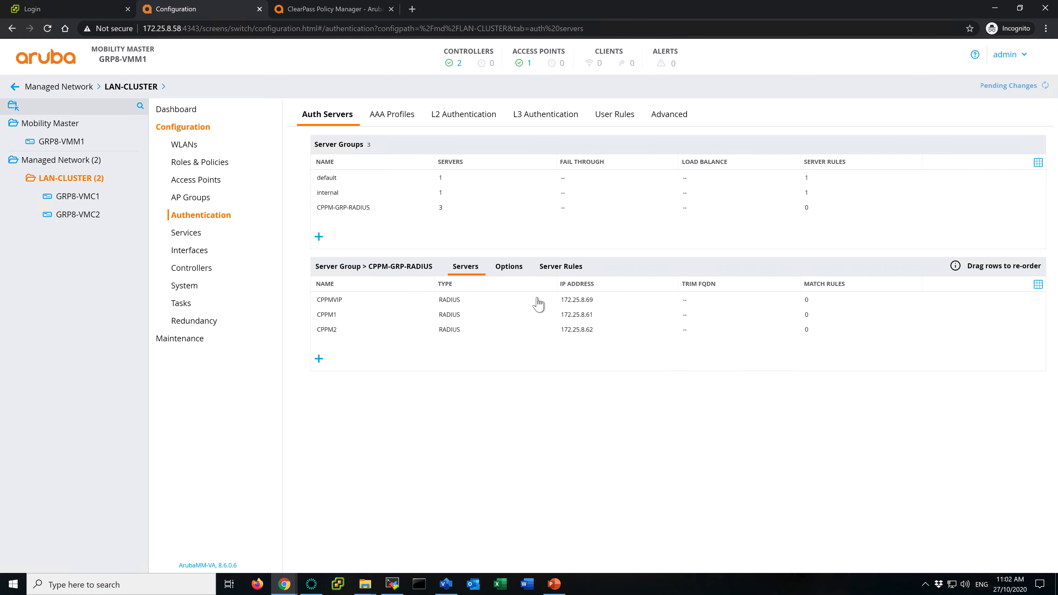
pyautogui.click(1000, 86)
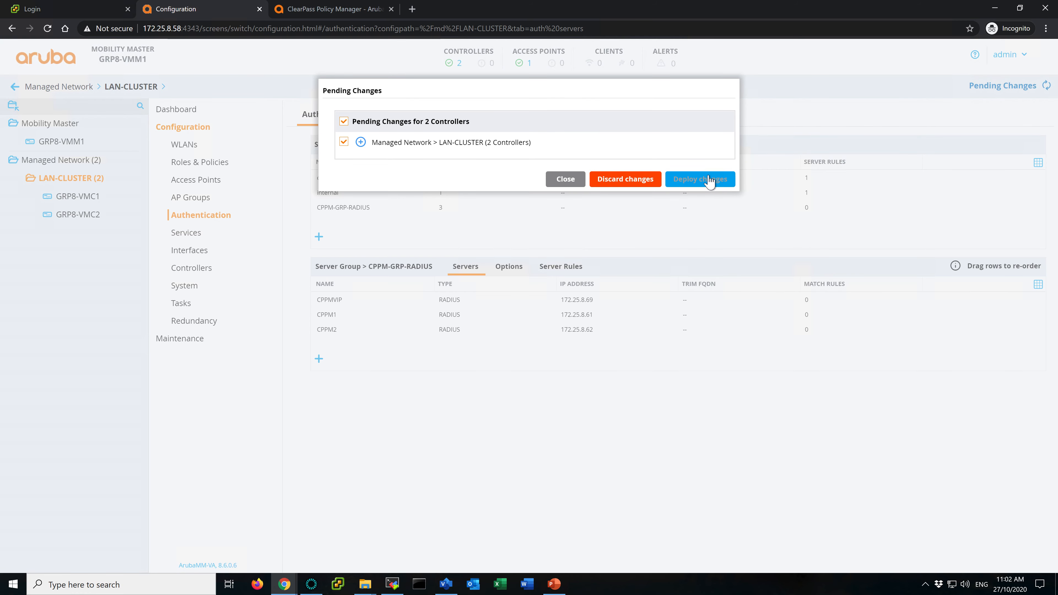
pyautogui.click(709, 180)
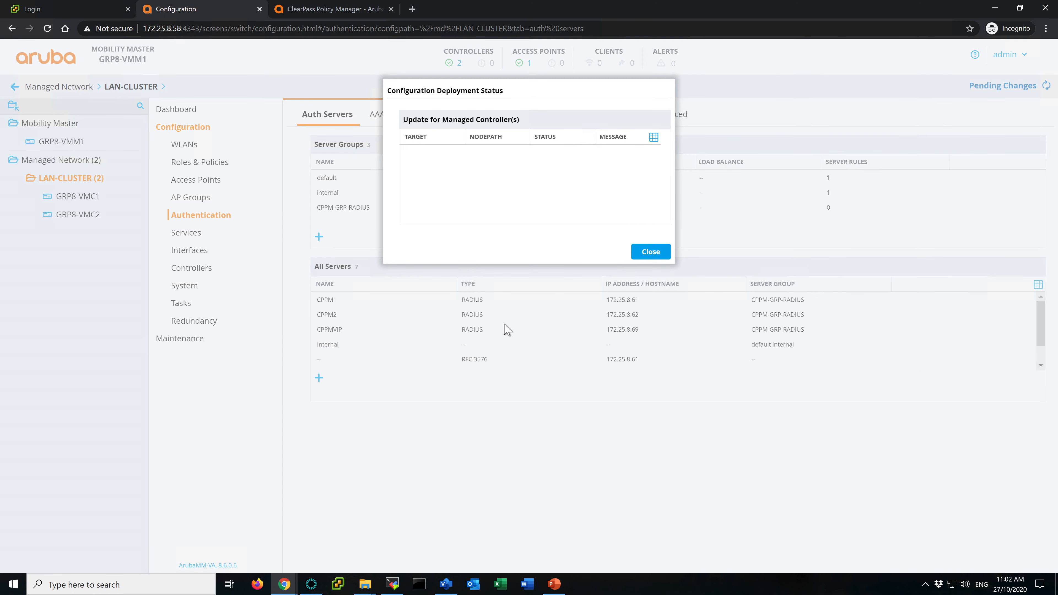
pyautogui.click(650, 251)
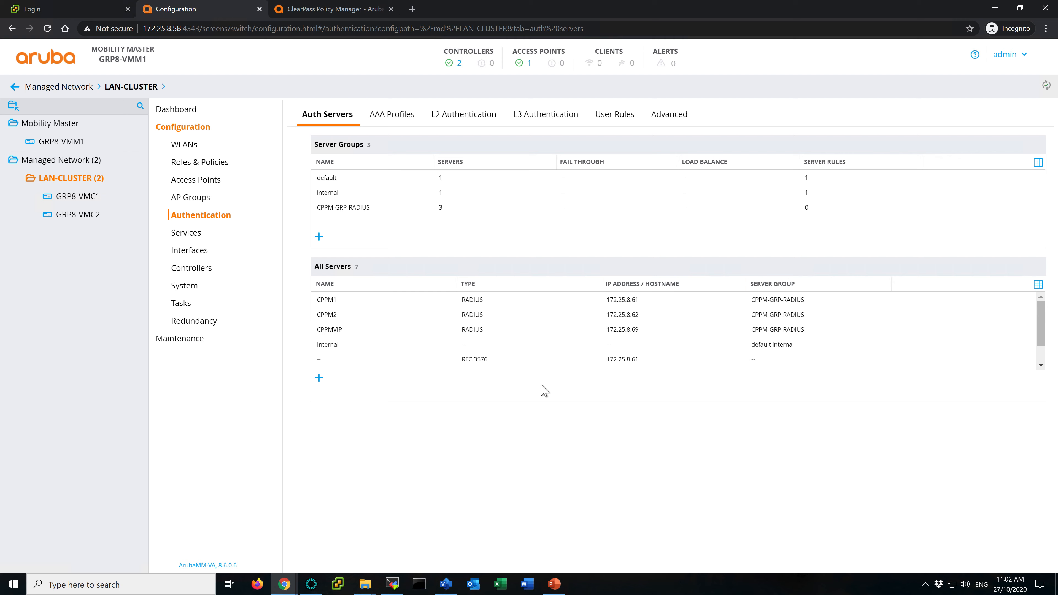
pyautogui.scroll(-2, 540, 358)
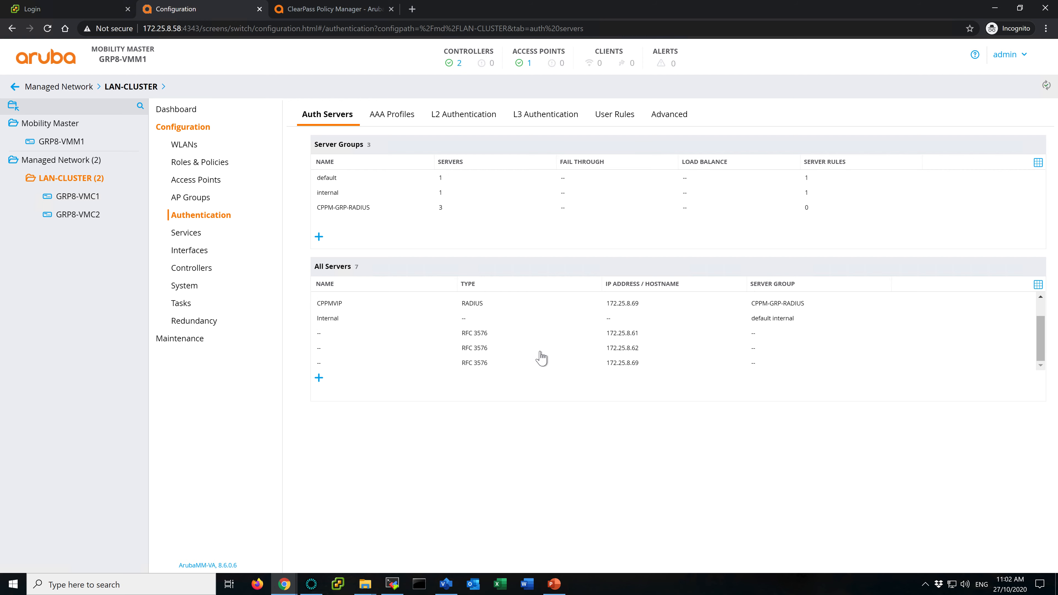
# Switch to MobaXterm's SSH session on 172.25.8.51 (GRP8-VMC1) and begin a show aaa command at a fresh prompt
pyautogui.click(392, 584)
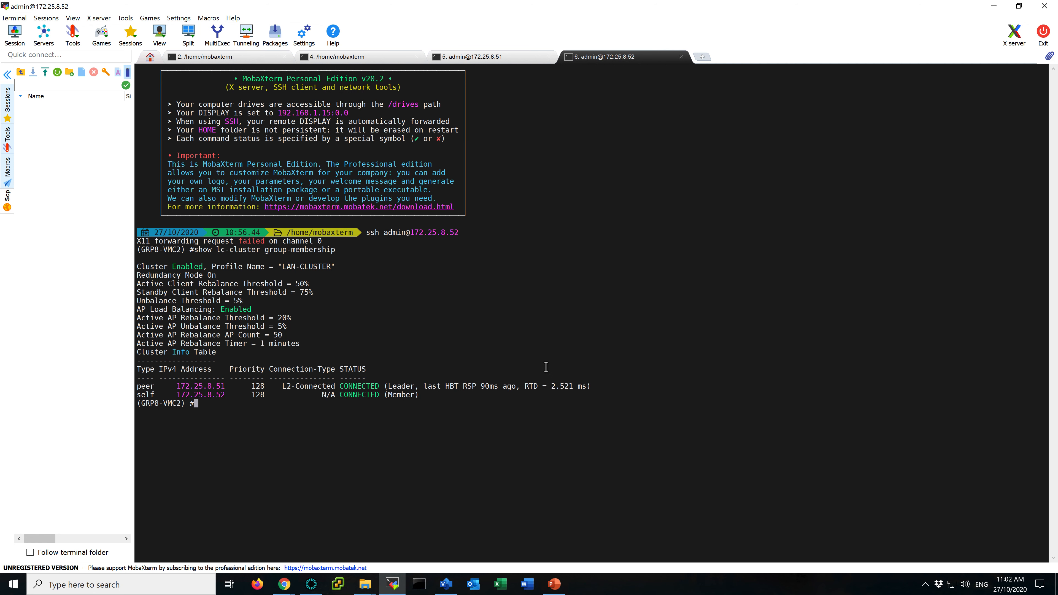
pyautogui.click(492, 59)
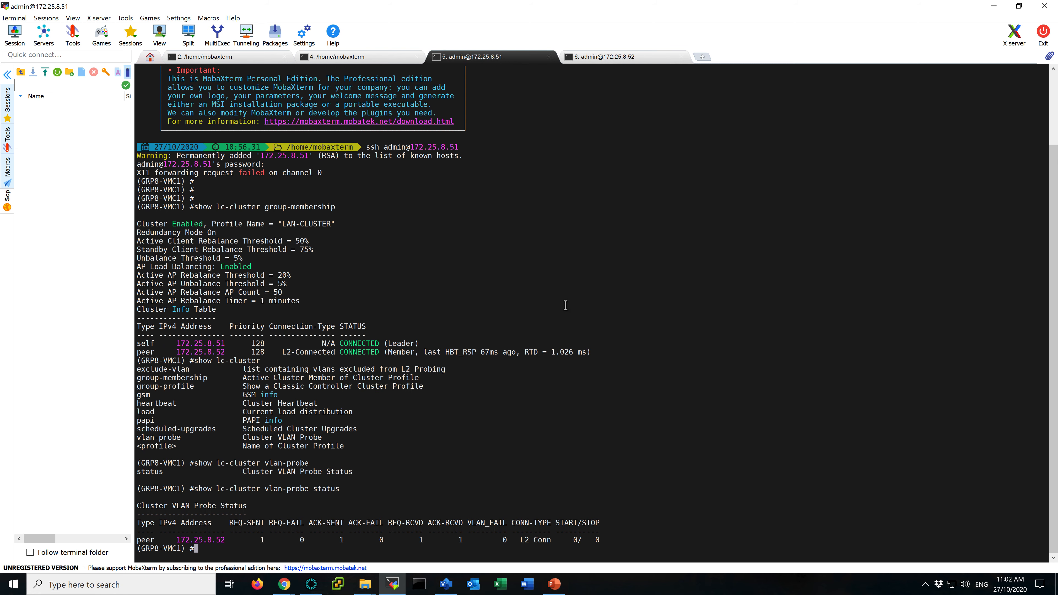
pyautogui.press('Return')
pyautogui.press('Return')
pyautogui.press('Return')
pyautogui.press('Return')
pyautogui.press('Return')
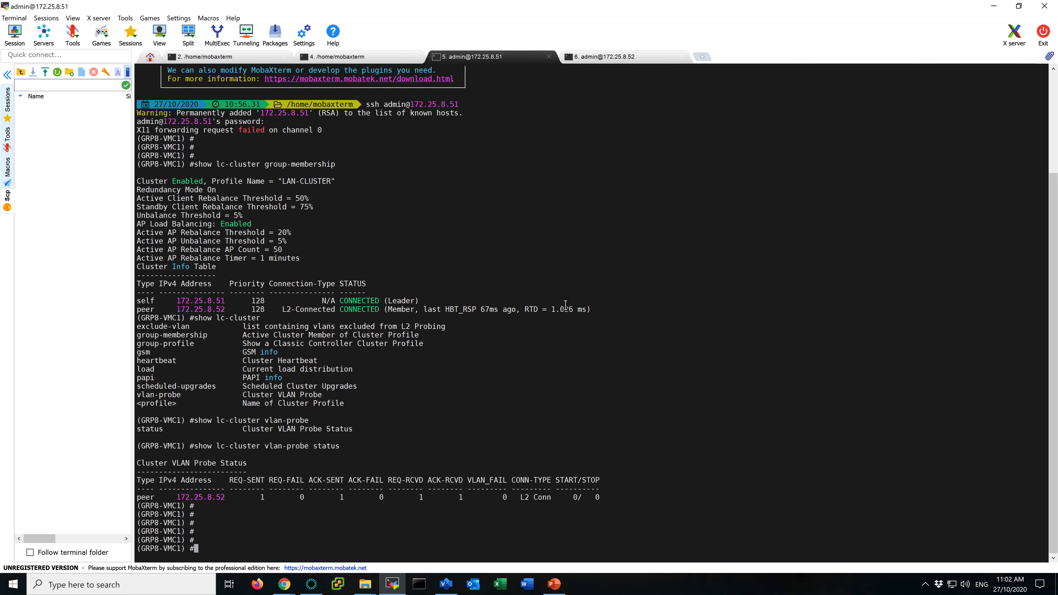
pyautogui.press('Return')
pyautogui.press('Return')
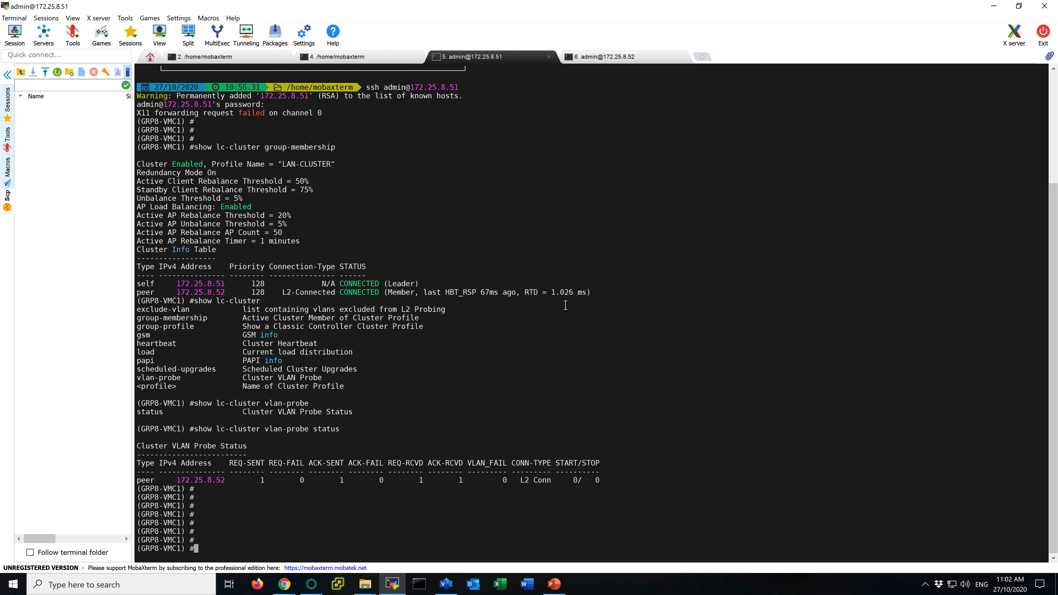
pyautogui.write('show aaa')
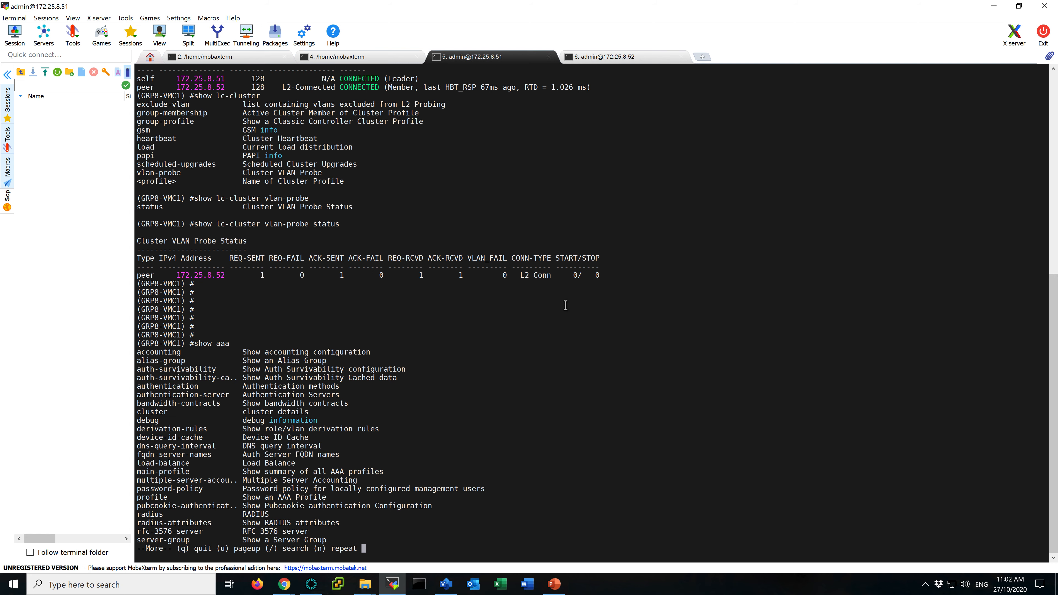
# Explore the show aaa options and list the RADIUS servers with show aaa authentication-server radius
pyautogui.write(' ?q')
pyautogui.write('ra')
pyautogui.write('dius')
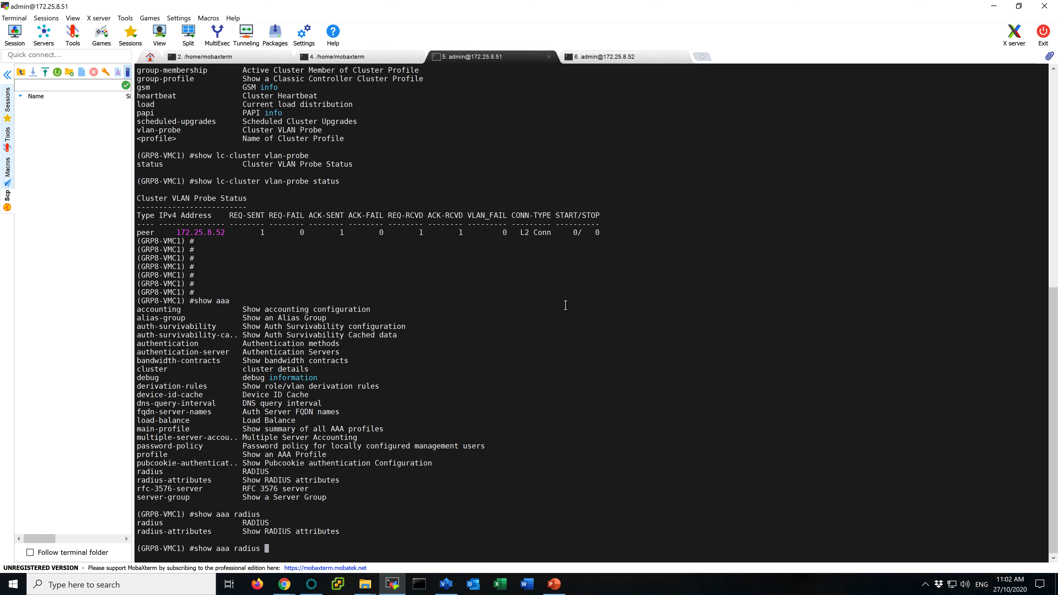
pyautogui.write('?authentication-server ')
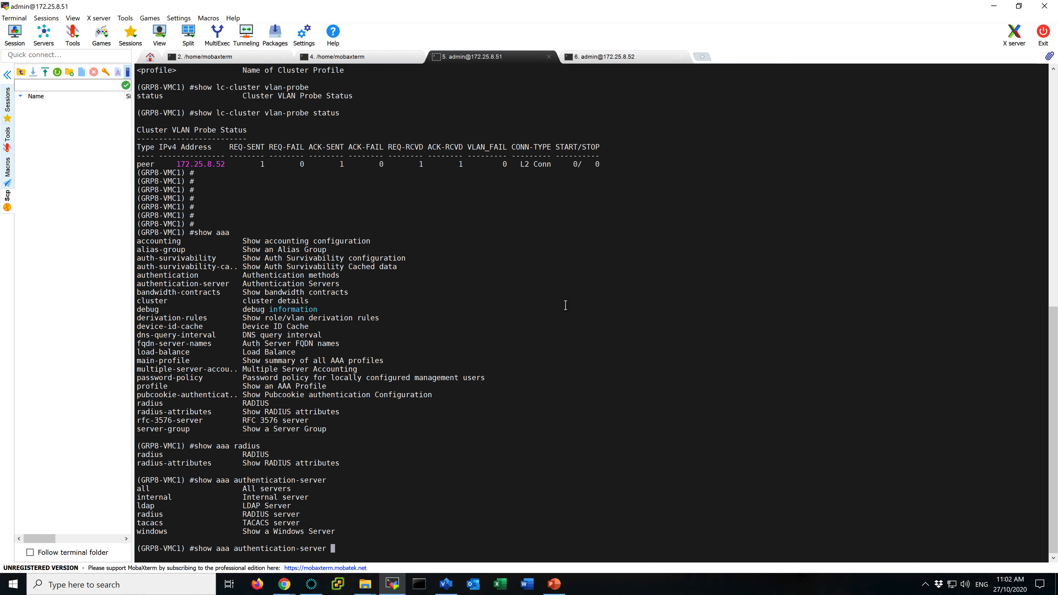
pyautogui.write('?radius ?')
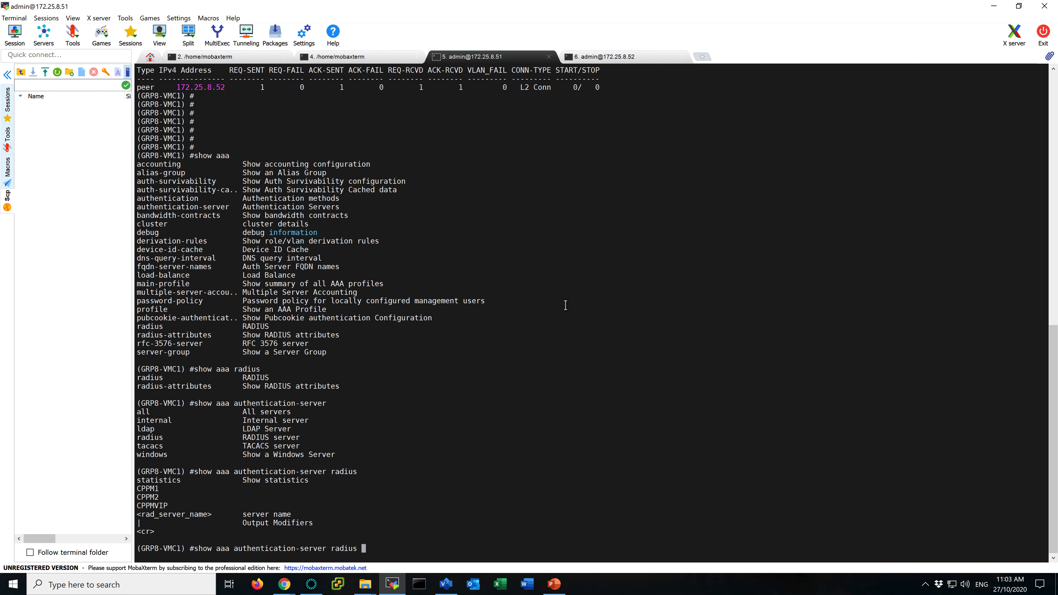
pyautogui.press('Return')
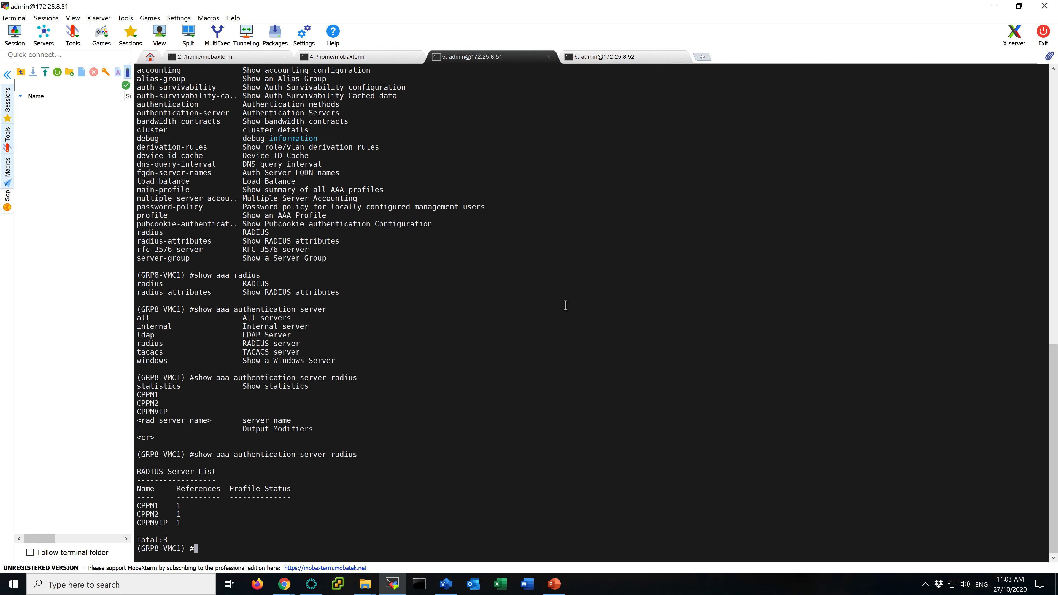
# Show the details of RADIUS server CPPM1 on GRP8-VMC1 and examine its masked key entry
pyautogui.press('Up')
pyautogui.write('JC')
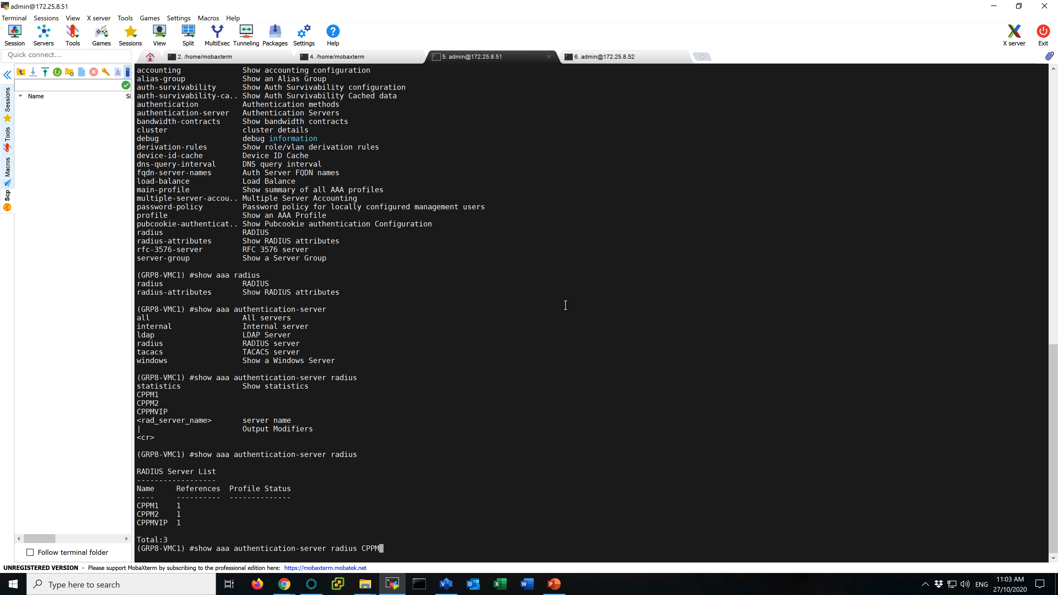
pyautogui.press('Return')
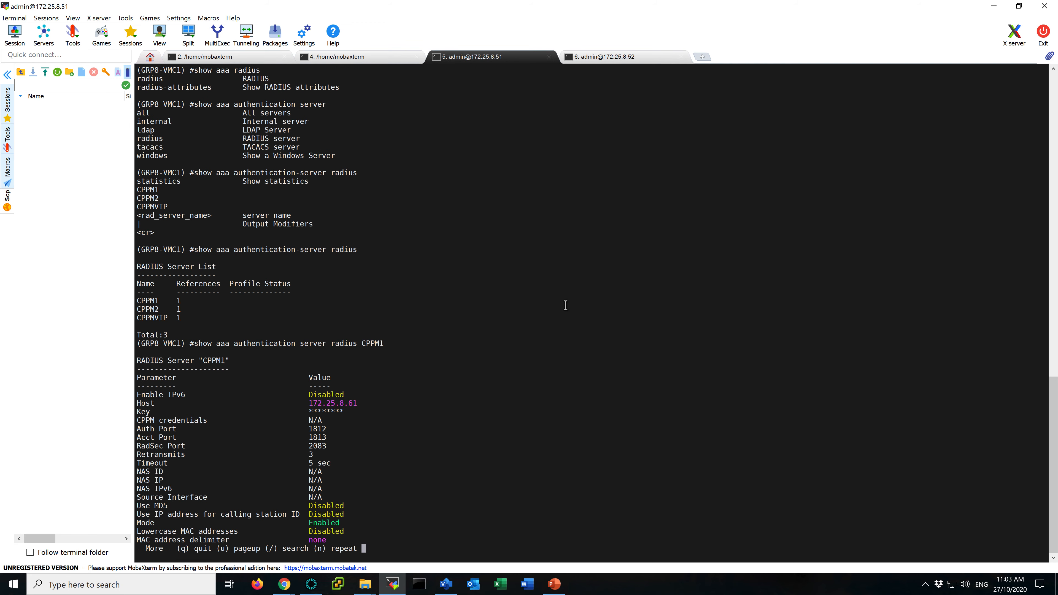
pyautogui.press('q')
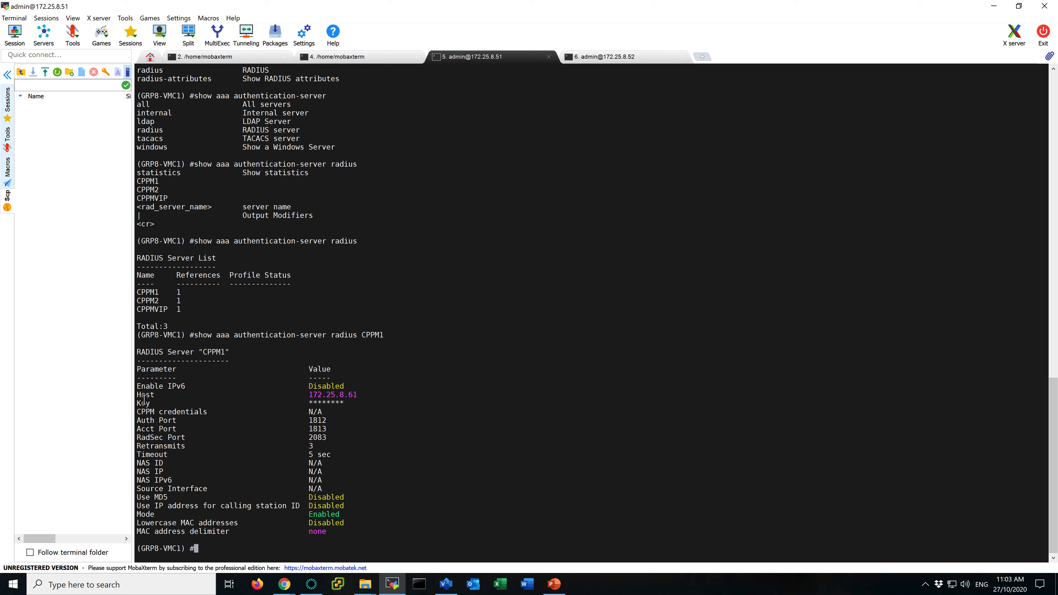
pyautogui.moveTo(142, 403); pyautogui.dragTo(346, 403)
pyautogui.click(401, 443)
# Run encrypt disable on GRP8-VMC1 and show the CPPM1 RADIUS server again to check its shared key in clear text
pyautogui.write('encrypt disable')
pyautogui.press('Return')
pyautogui.press('Return')
pyautogui.press('Return')
pyautogui.press('Return')
pyautogui.press('Return')
pyautogui.press('Up')
pyautogui.press('Up')
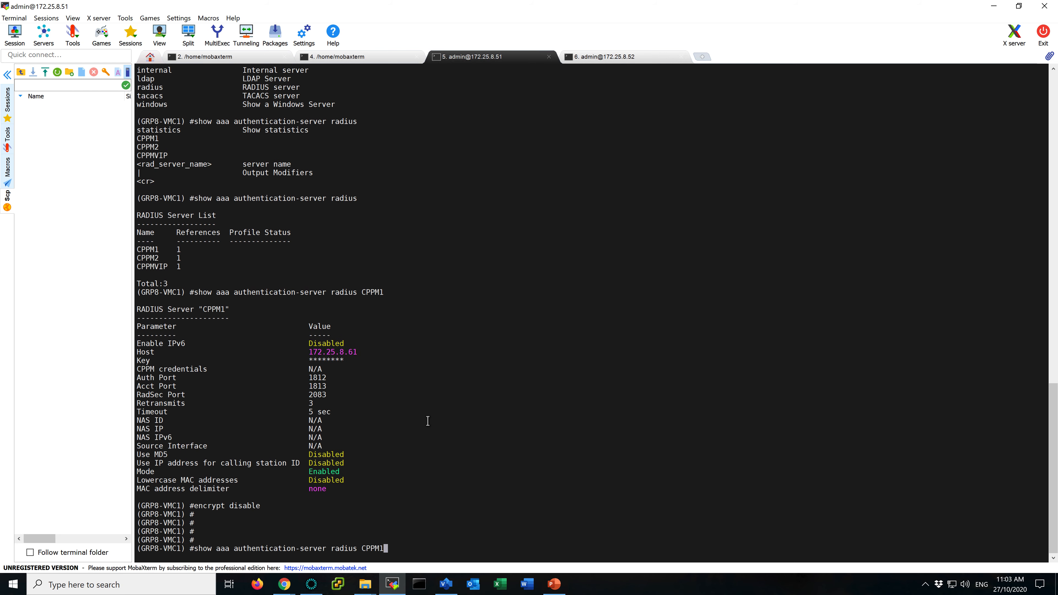
pyautogui.press('Return')
pyautogui.moveTo(312, 411); pyautogui.dragTo(348, 412)
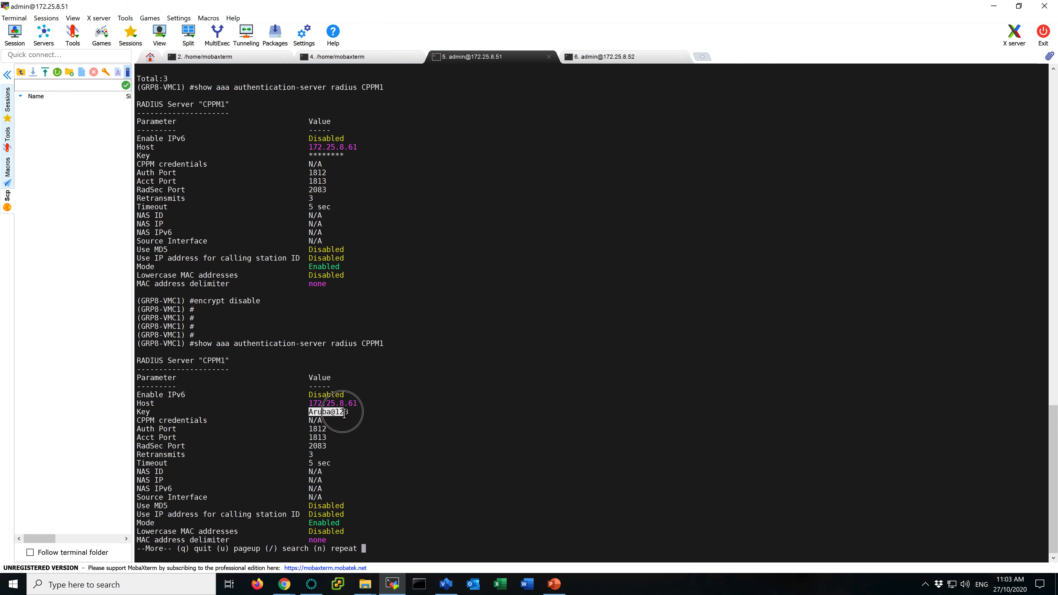
pyautogui.press('q')
# Show the details of RADIUS servers CPPM2 and CPPMVIP to check their hosts and shared keys
pyautogui.press('Up')
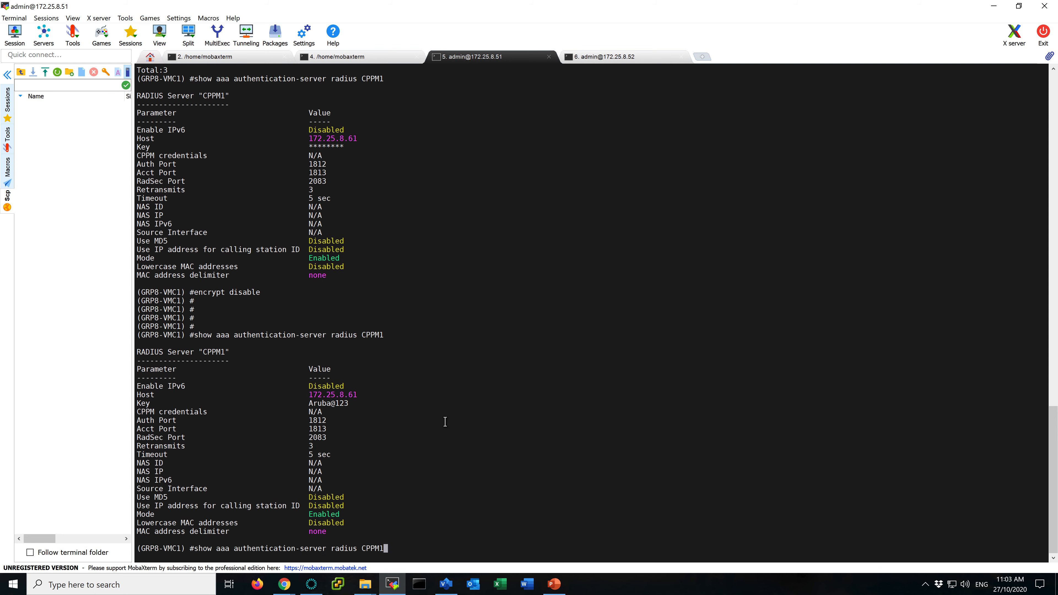
pyautogui.write('2')
pyautogui.press('Return')
pyautogui.press('q')
pyautogui.press('Up')
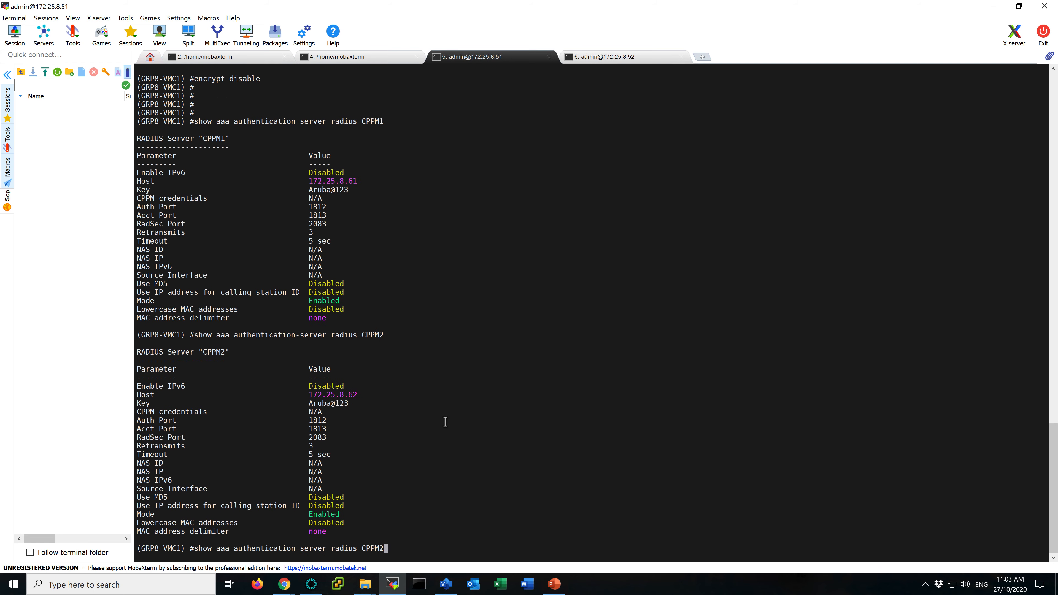
pyautogui.write('VIP')
pyautogui.press('Return')
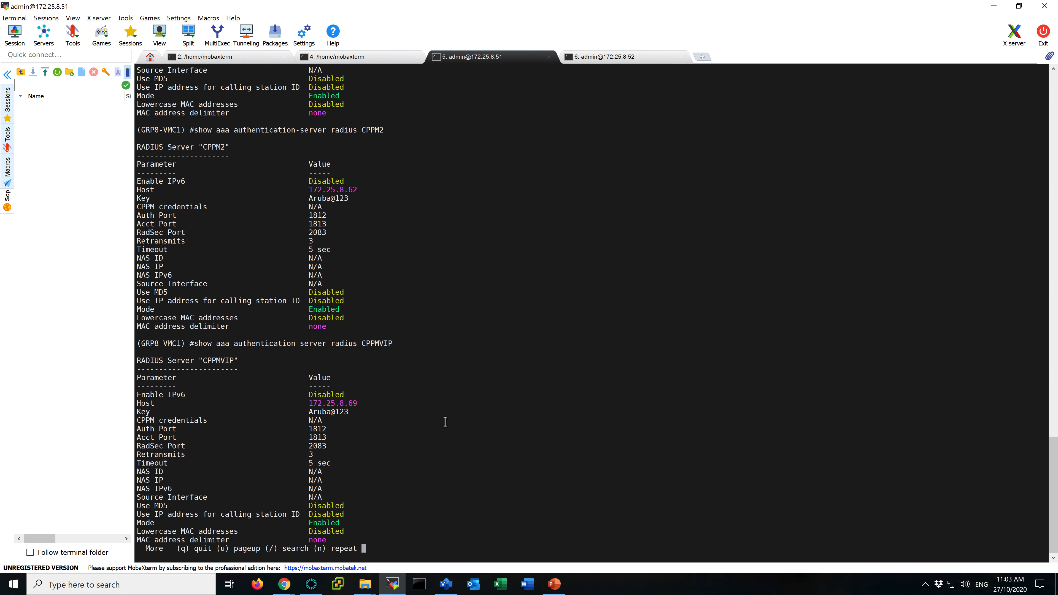
pyautogui.press('q')
pyautogui.write('show')
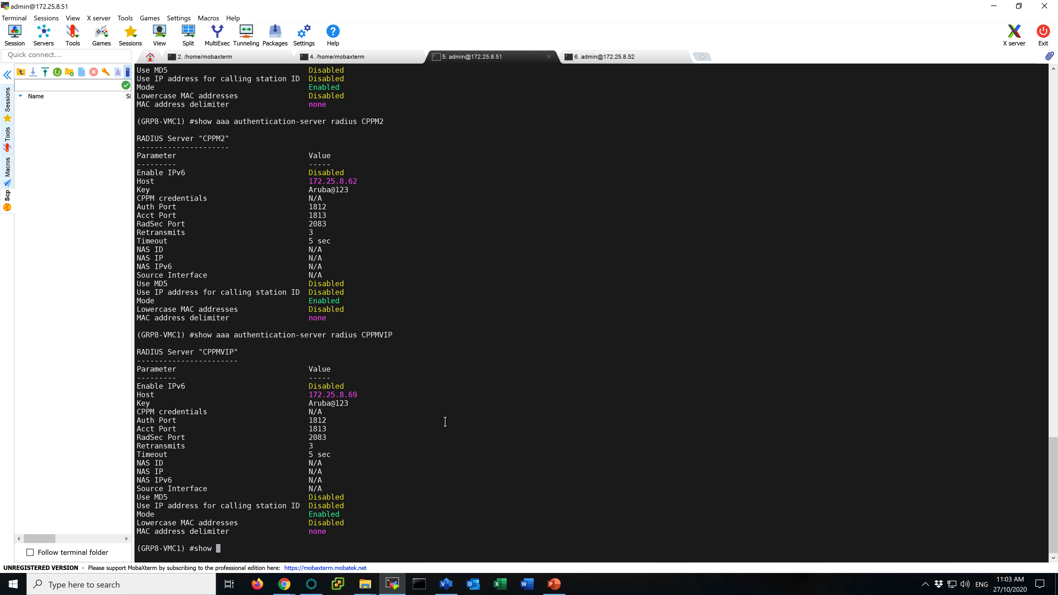
pyautogui.write('ntication')
pyautogui.press('Return')
# Correct the recalled command to show aaa rfc-3576-server and list its available options
pyautogui.press('Up')
pyautogui.press('BackSpace')
pyautogui.press('BackSpace')
pyautogui.press('BackSpace')
pyautogui.press('BackSpace')
pyautogui.press('BackSpace')
pyautogui.press('BackSpace')
pyautogui.press('BackSpace')
pyautogui.press('BackSpace')
pyautogui.press('BackSpace')
pyautogui.press('BackSpace')
pyautogui.press('BackSpace')
pyautogui.press('BackSpace')
pyautogui.press('BackSpace')
pyautogui.press('BackSpace')
pyautogui.press('BackSpace')
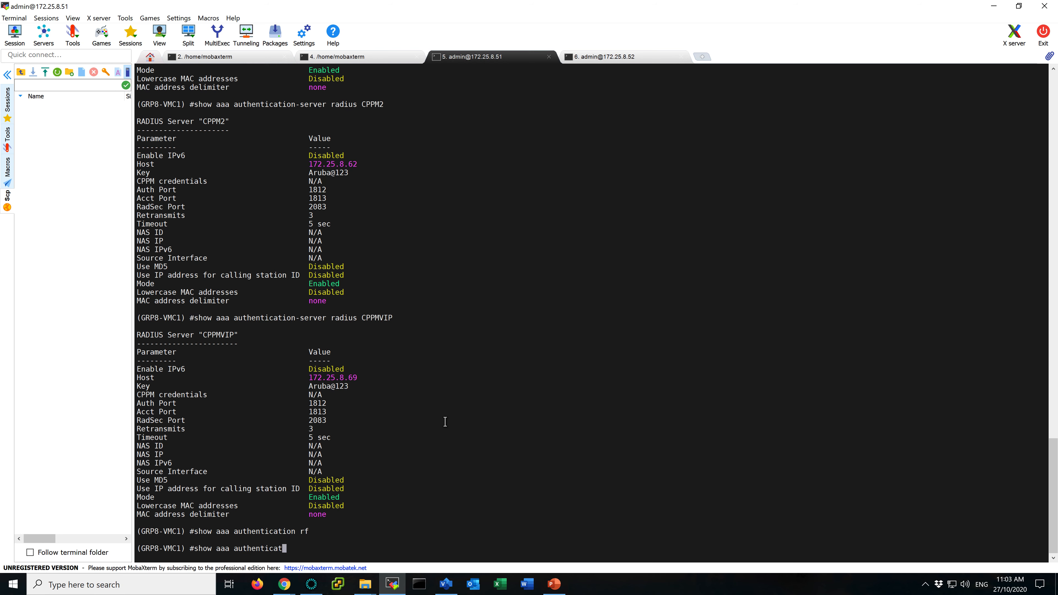
pyautogui.write('rf')
pyautogui.press('Tab')
pyautogui.press('?')
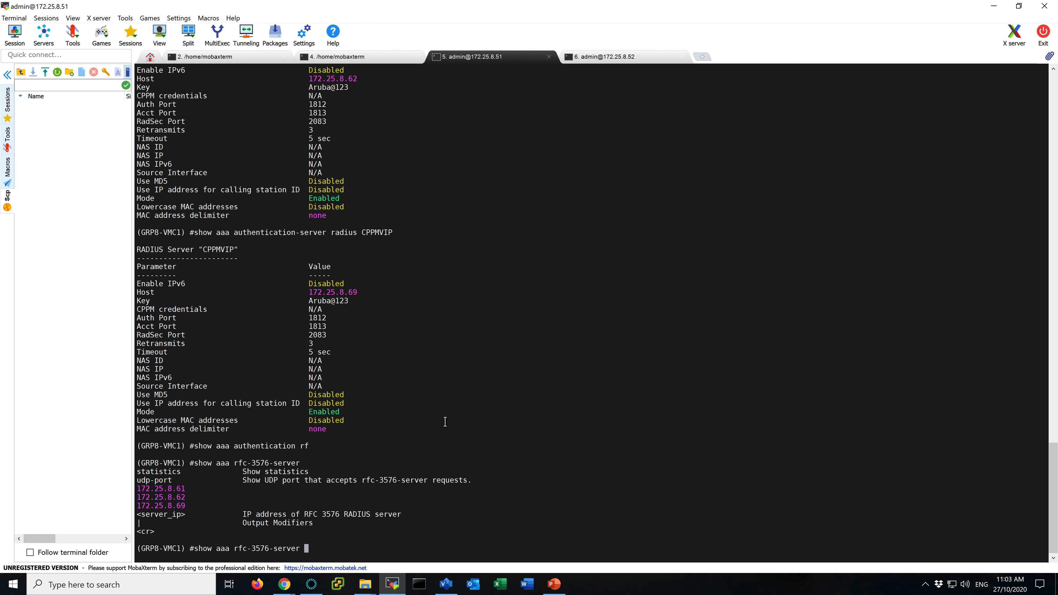
# Show the details of RFC 3576 servers 172.25.8.61, 172.25.8.62 and 172.25.8.69 to check their keys
pyautogui.write('172.25.8.61')
pyautogui.press('Return')
pyautogui.press('Up')
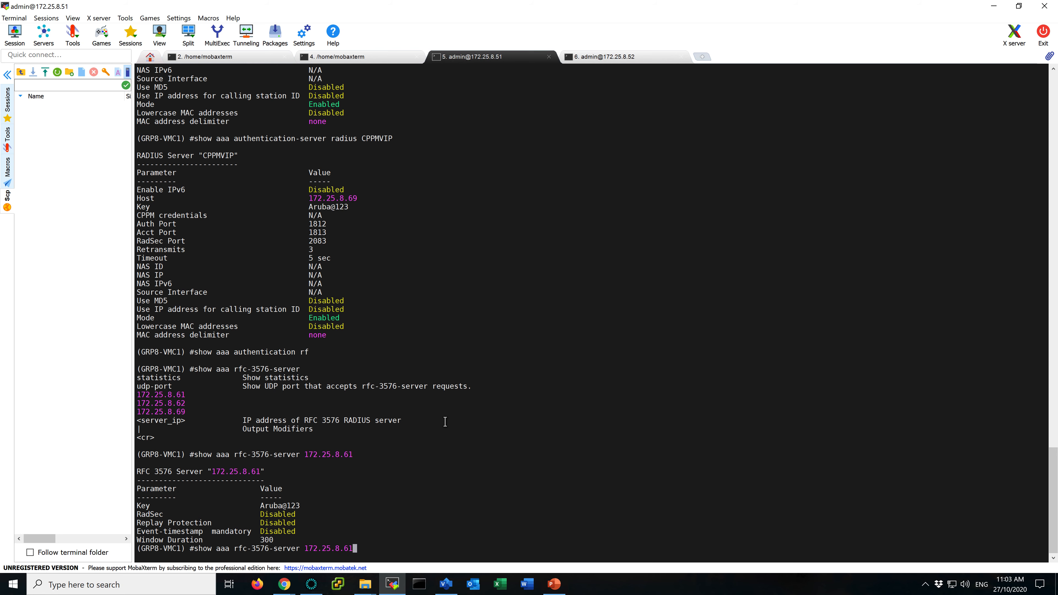
pyautogui.write('2')
pyautogui.press('Return')
pyautogui.press('Up')
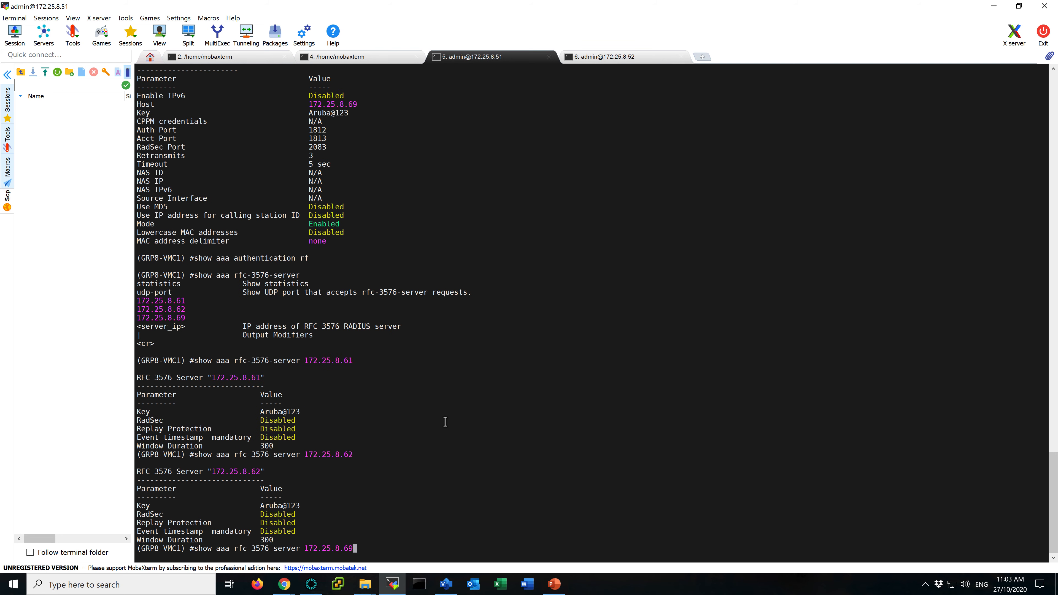
pyautogui.write('9')
pyautogui.press('Return')
pyautogui.press('Return')
# Re-enable key encryption on GRP8-VMC1 with encrypt enable and save the configuration with write me
pyautogui.write('encrypt enable')
pyautogui.press('Return')
pyautogui.write('write me')
pyautogui.press('Return')
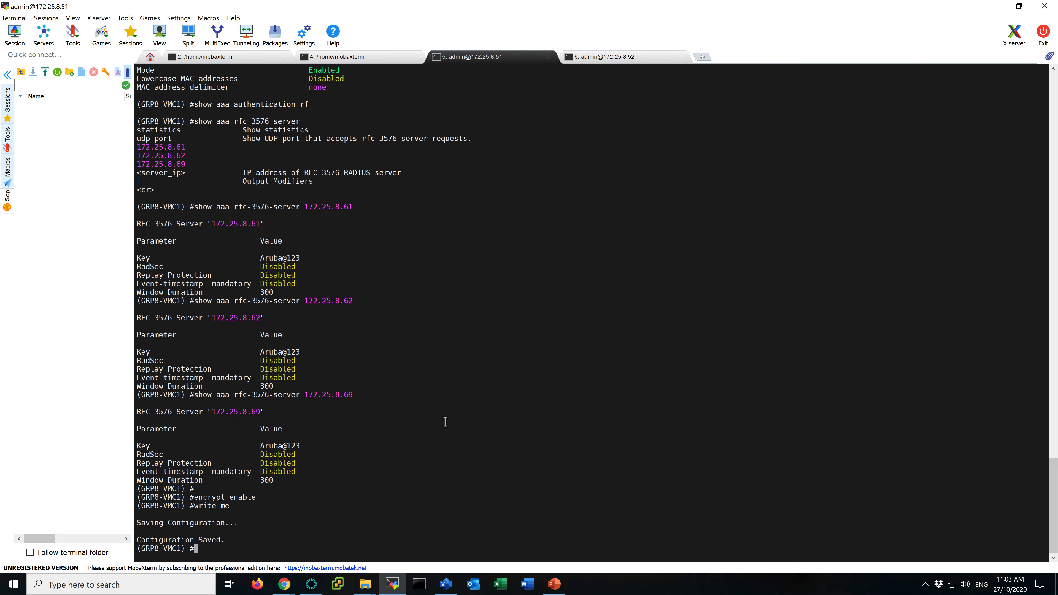
# Review the Wi-Fi configuration steps on slide 36 in PowerPoint up to Configure user-role, and return to the Mobility Master page
pyautogui.hotkey('alt', 'Tab')
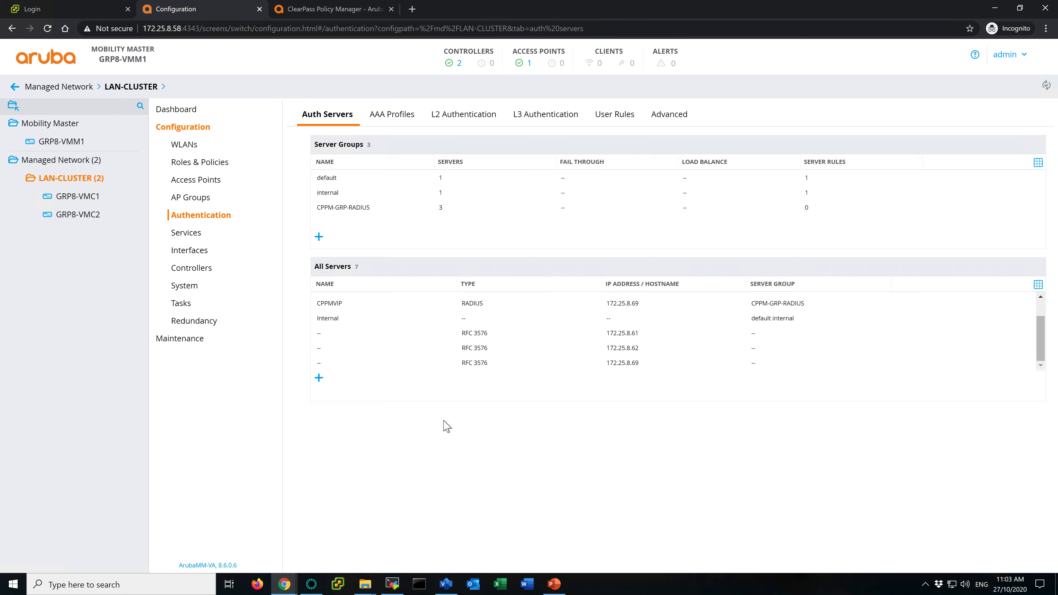
pyautogui.click(553, 584)
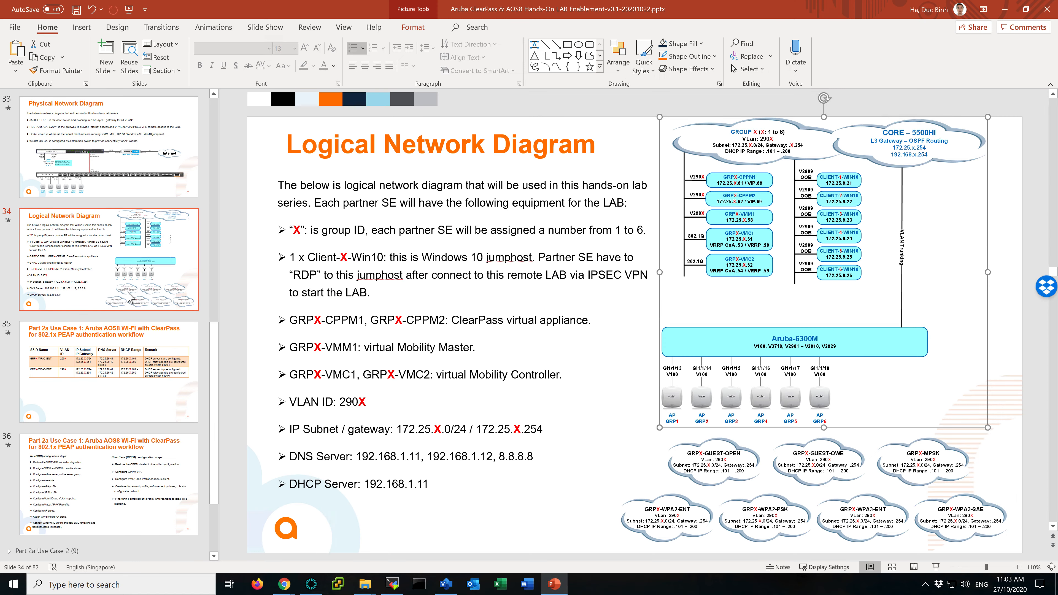
pyautogui.click(132, 485)
pyautogui.click(313, 291)
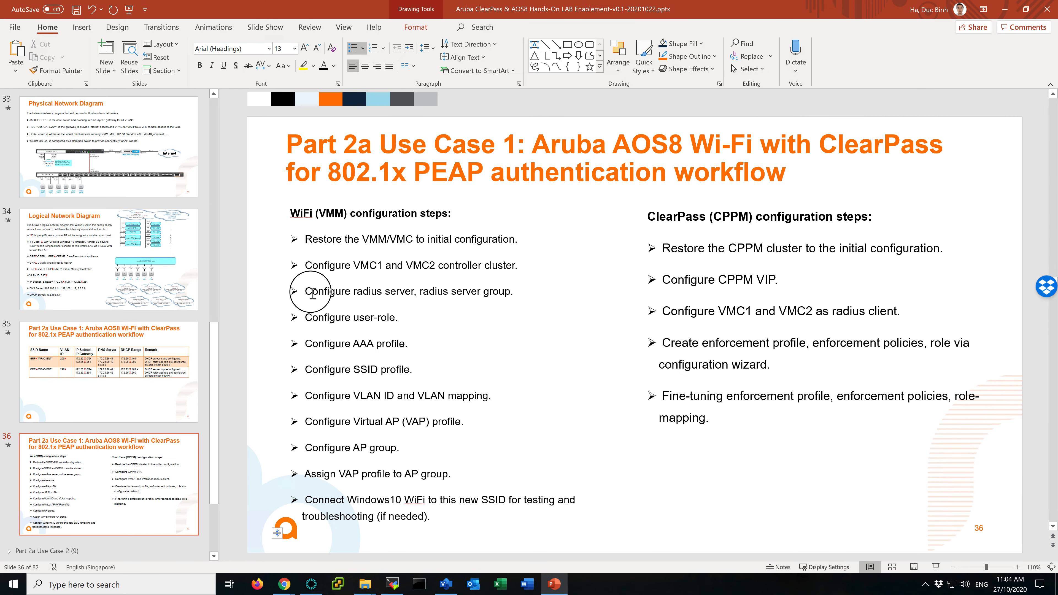
pyautogui.moveTo(468, 283); pyautogui.dragTo(469, 286)
pyautogui.click(353, 320)
pyautogui.moveTo(312, 319); pyautogui.dragTo(394, 321)
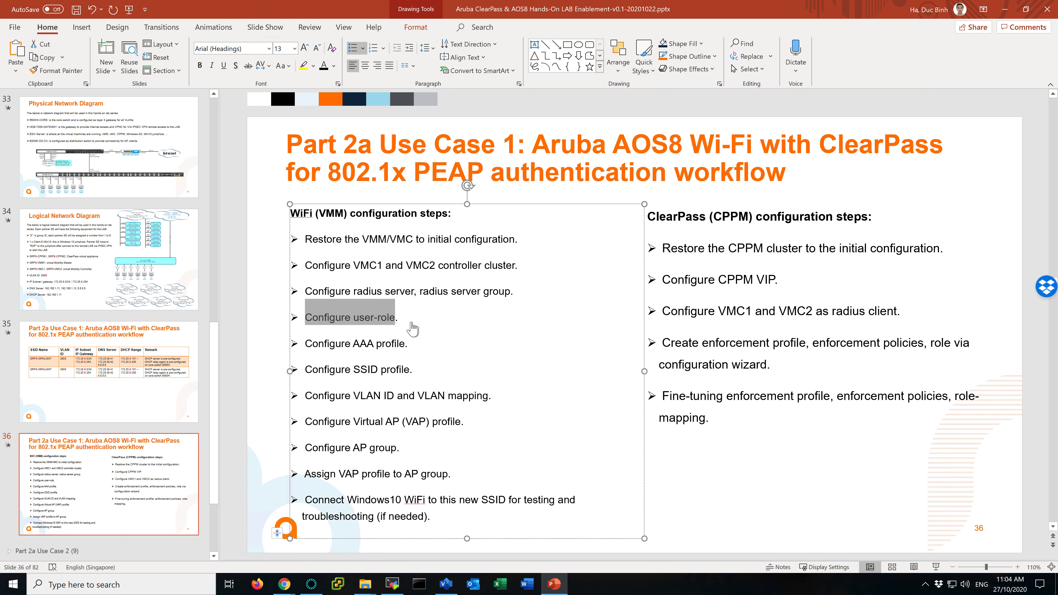
pyautogui.hotkey('alt', 'Tab')
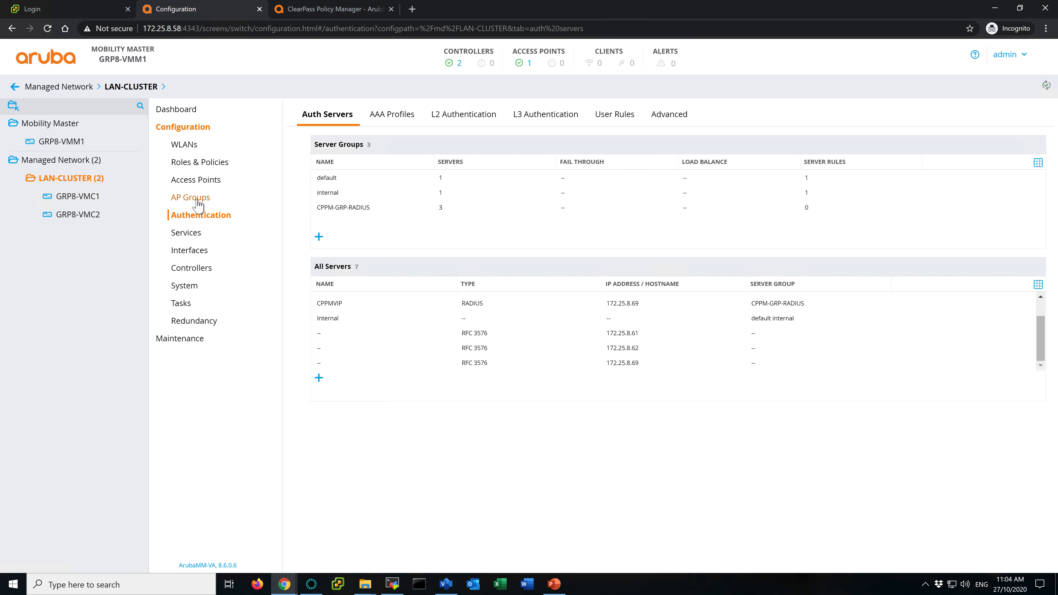
# Open the roles list under Roles & Policies for LAN-CLUSTER and start a new role
pyautogui.click(211, 165)
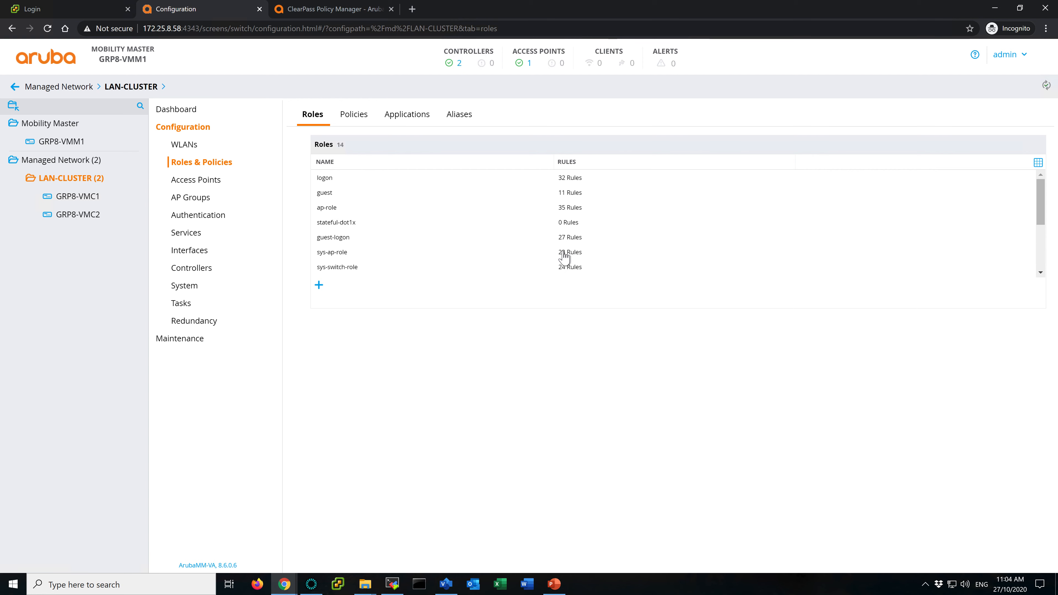
pyautogui.scroll(-3, 466, 271)
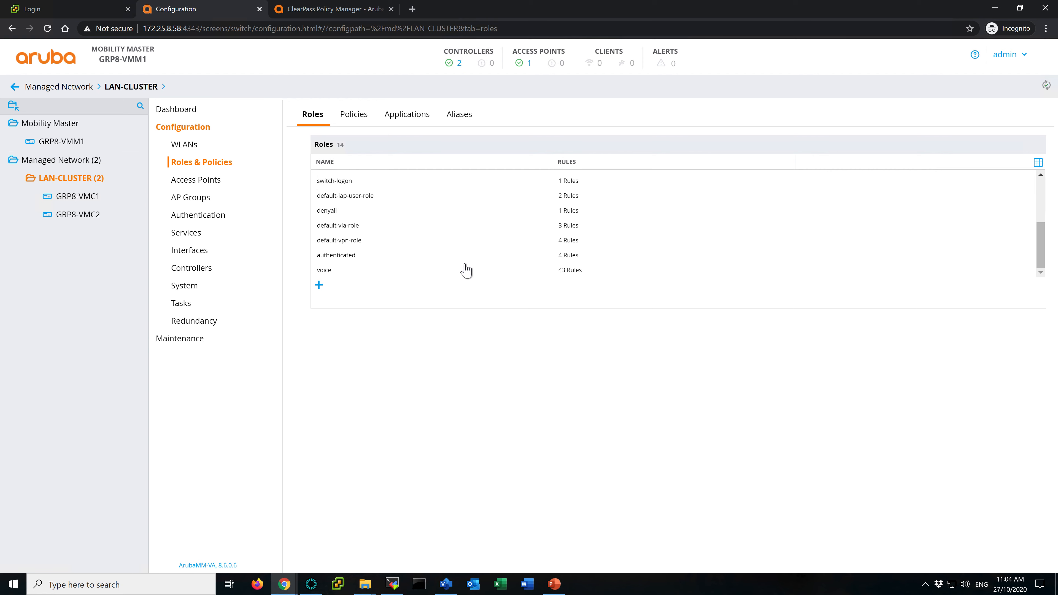
pyautogui.click(319, 285)
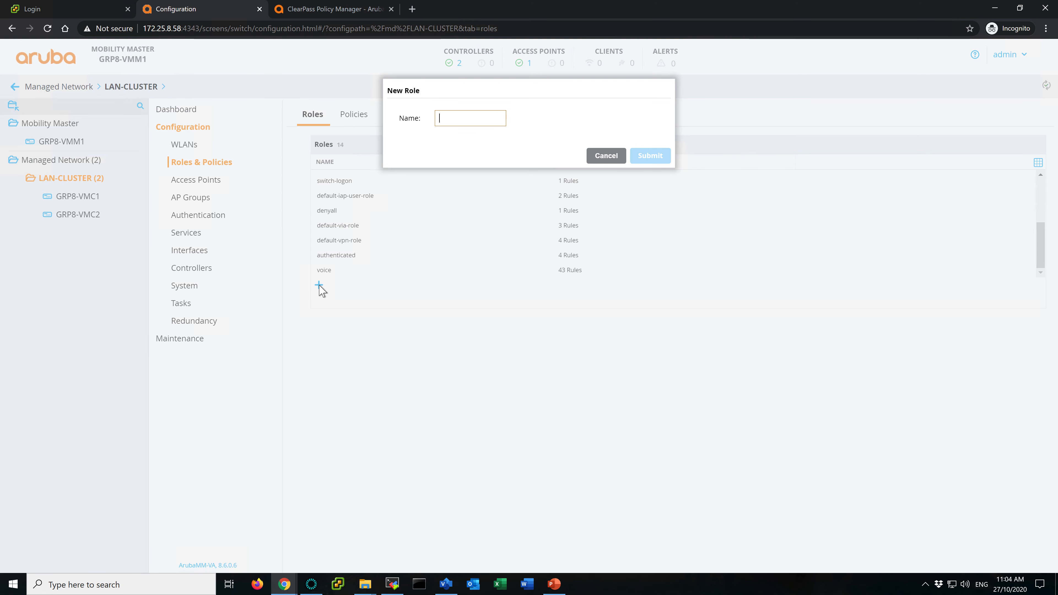
pyautogui.click(485, 118)
# Copy the SSID name GRPX-WPA2-ENT from the table on slide 35 in PowerPoint and return to the New Role dialog
pyautogui.hotkey('alt', 'Tab')
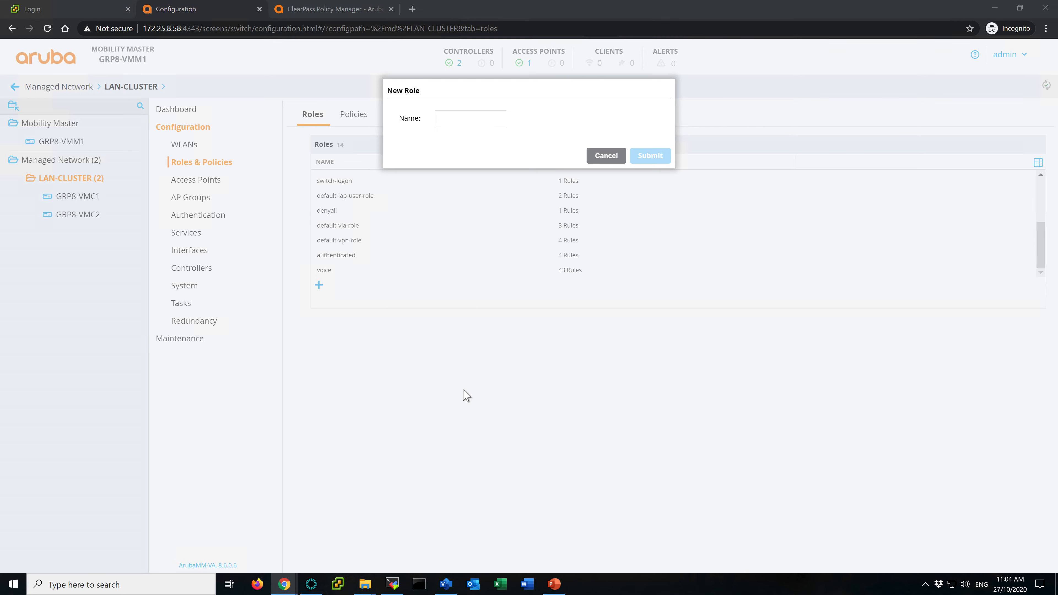
pyautogui.click(421, 317)
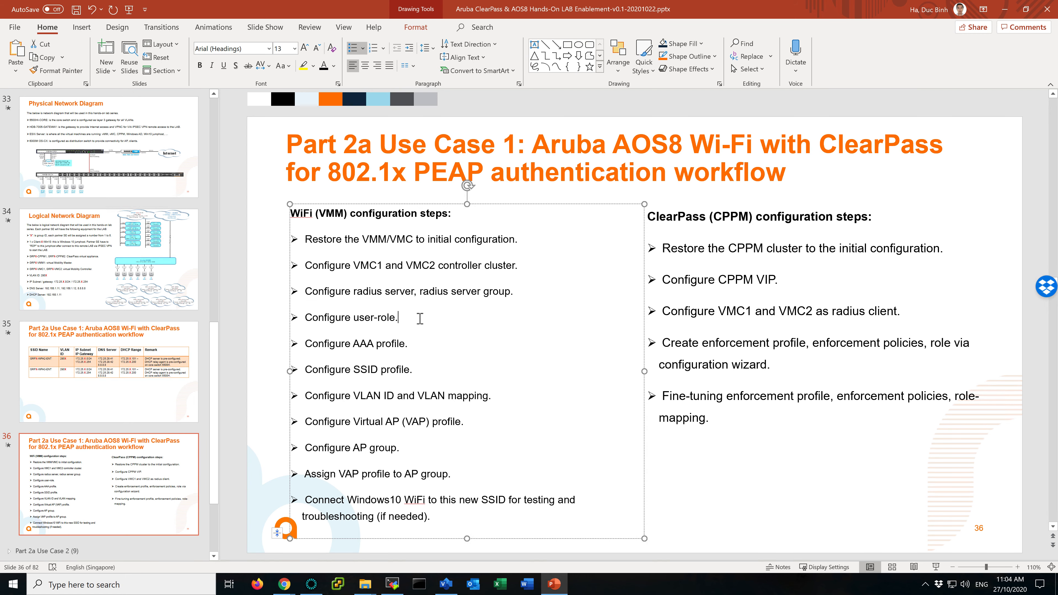
pyautogui.click(136, 254)
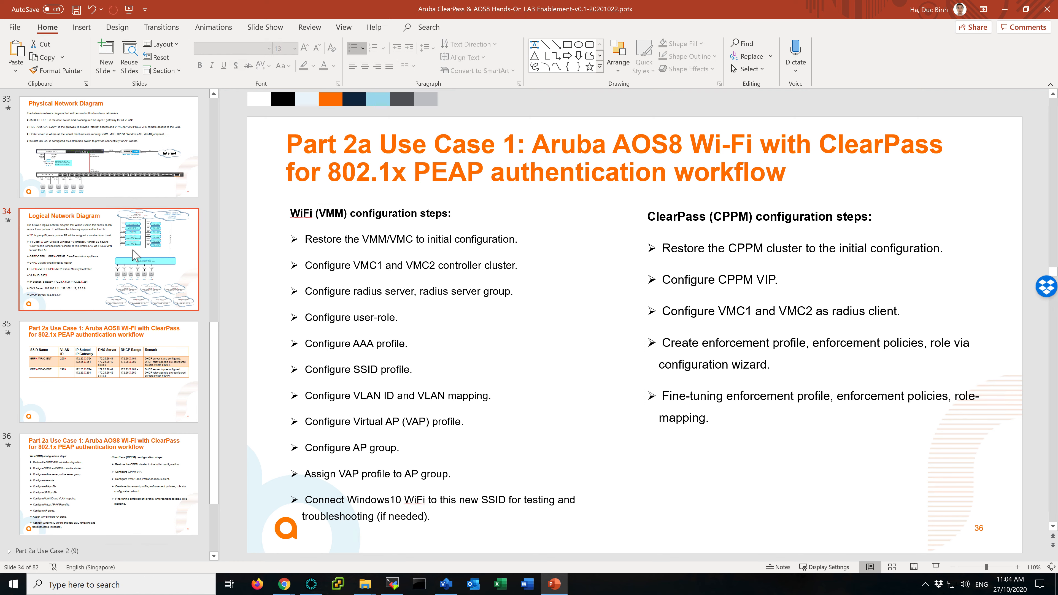
pyautogui.click(133, 372)
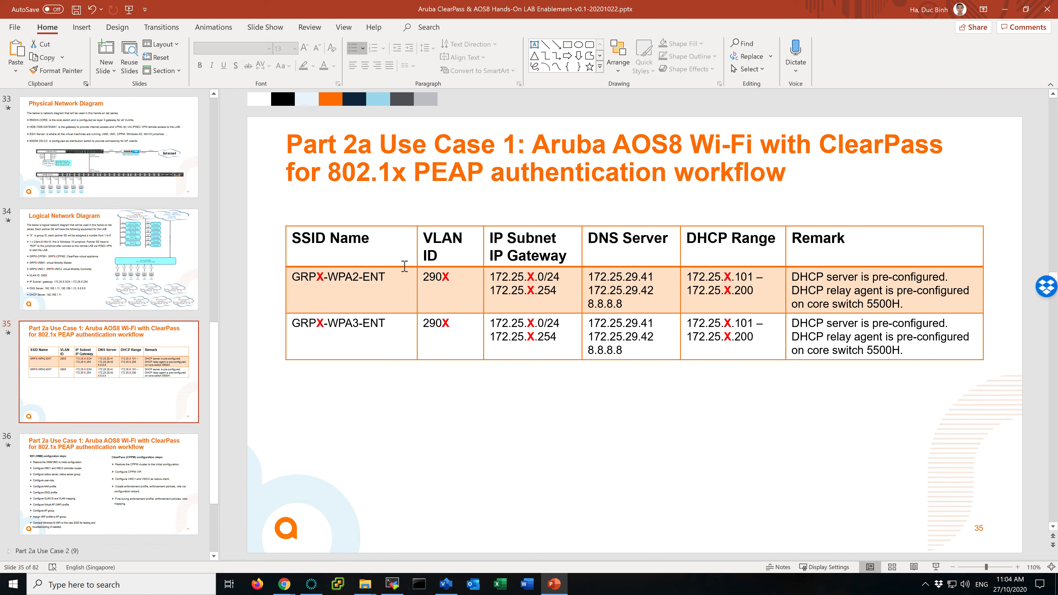
pyautogui.moveTo(396, 276); pyautogui.dragTo(306, 282)
pyautogui.hotkey('ctrl', 'c')
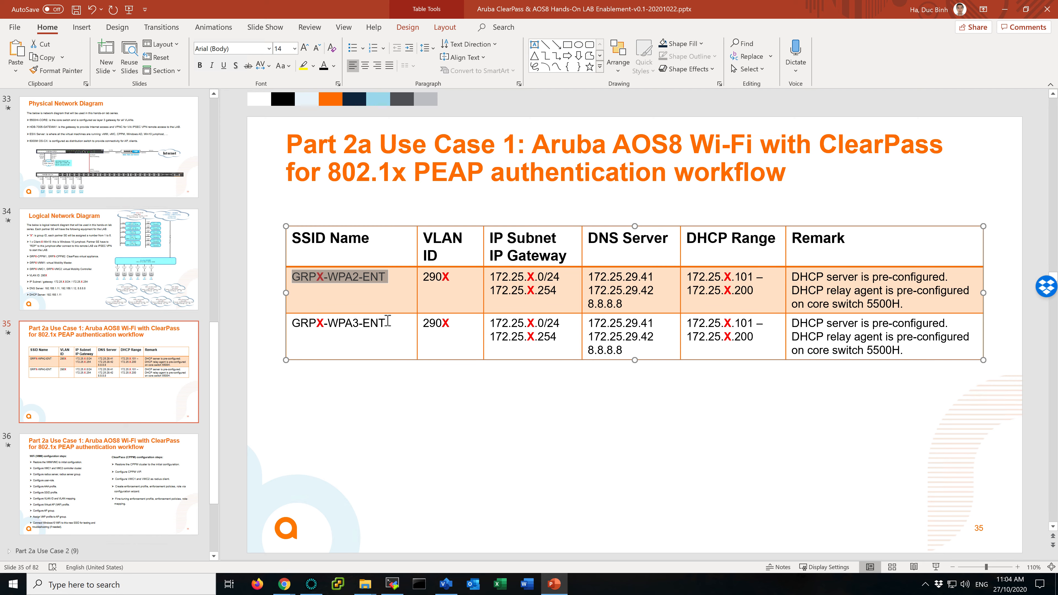
pyautogui.hotkey('alt', 'Tab')
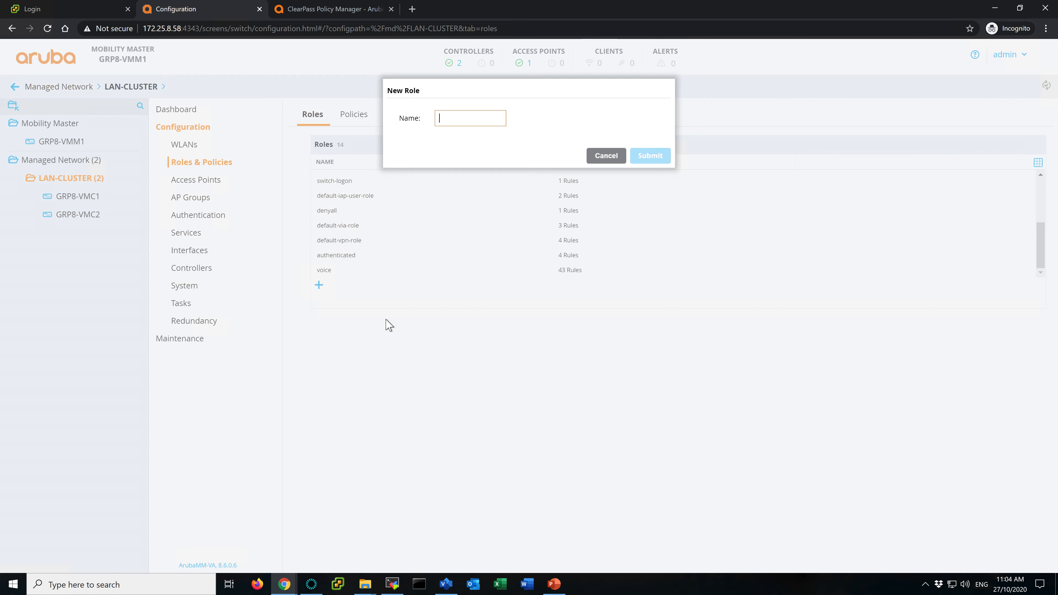
# Name the new role GRP8-WPA2-ENT, using the copied SSID name with X replaced by 8, and submit it
pyautogui.click(482, 119)
pyautogui.hotkey('ctrl', 'v')
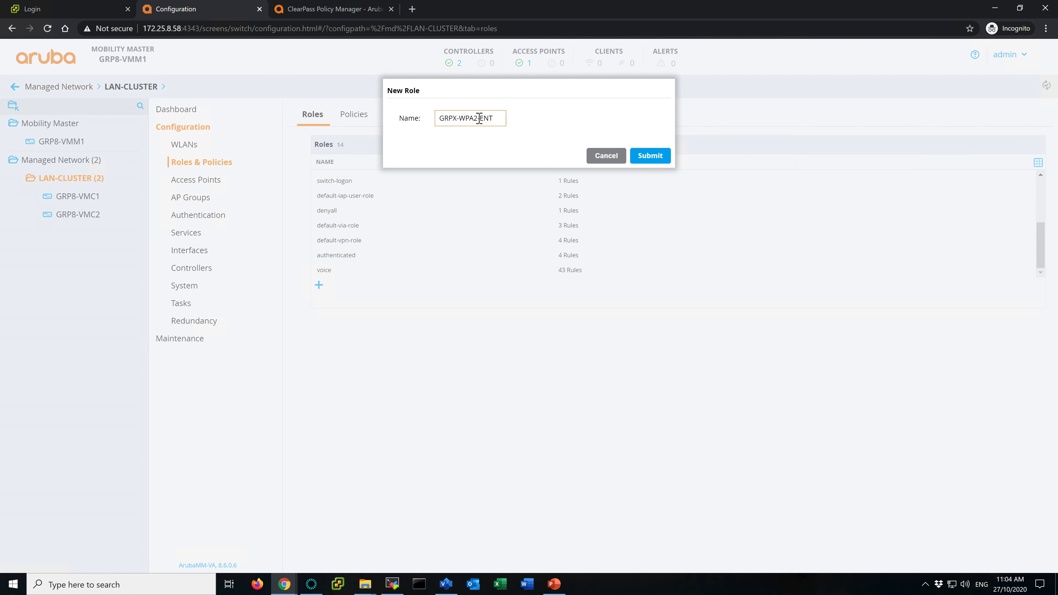
pyautogui.click(460, 119)
pyautogui.press('BackSpace')
pyautogui.write('8')
pyautogui.moveTo(461, 120); pyautogui.dragTo(425, 119)
pyautogui.press('BackSpace')
pyautogui.hotkey('ctrl', 'v')
pyautogui.hotkey('ctrl', 'a')
pyautogui.hotkey('ctrl', 'v')
pyautogui.click(458, 119)
pyautogui.press('BackSpace')
pyautogui.write('8')
pyautogui.click(652, 157)
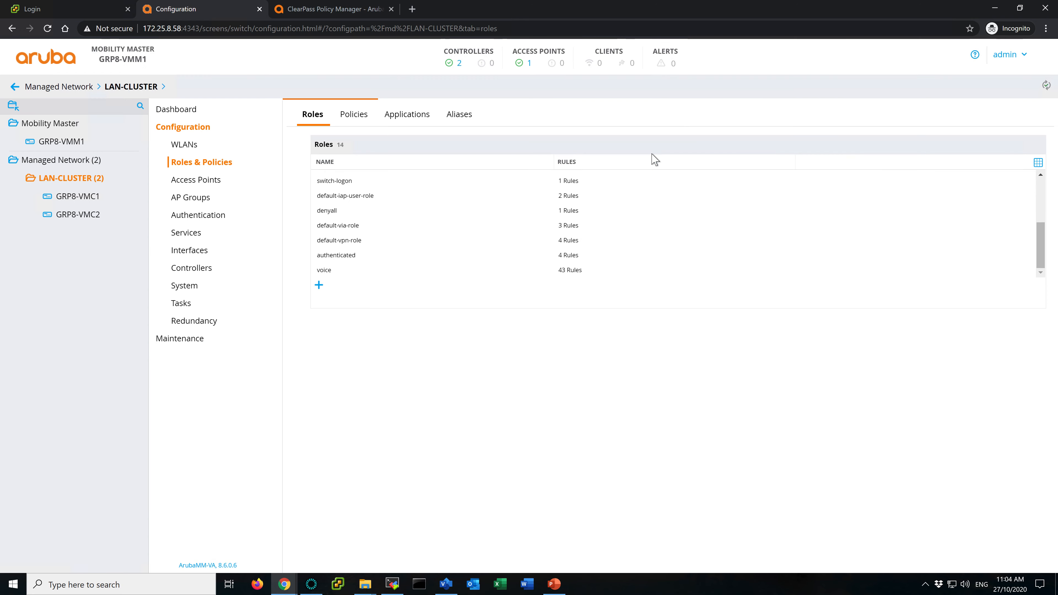
# Create a second role named GRP8-WPA3-ENT and bring both new roles into view in the list
pyautogui.click(318, 286)
pyautogui.hotkey('ctrl', 'v')
pyautogui.press('BackSpace')
pyautogui.write('8')
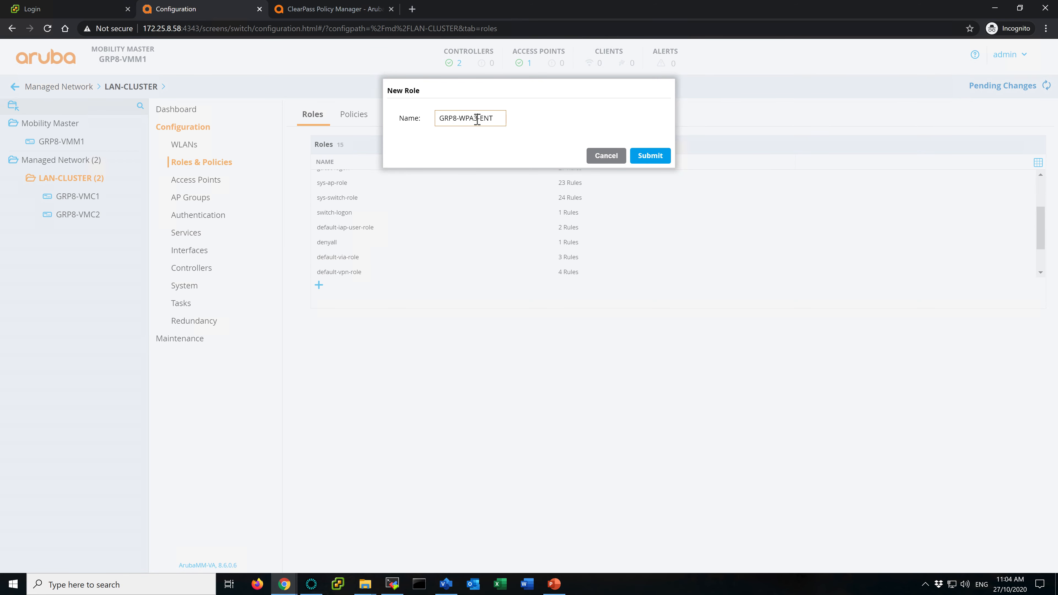
pyautogui.click(650, 155)
pyautogui.scroll(-2, 458, 225)
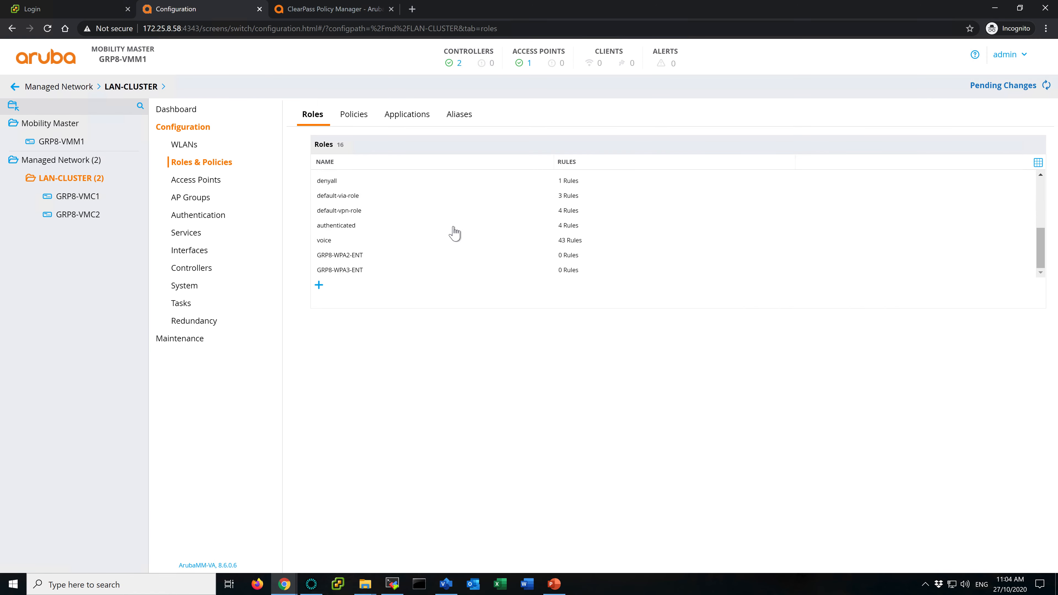
# Add the existing session policy allowall to the GRP8-WPA2-ENT role in its advanced view
pyautogui.click(353, 256)
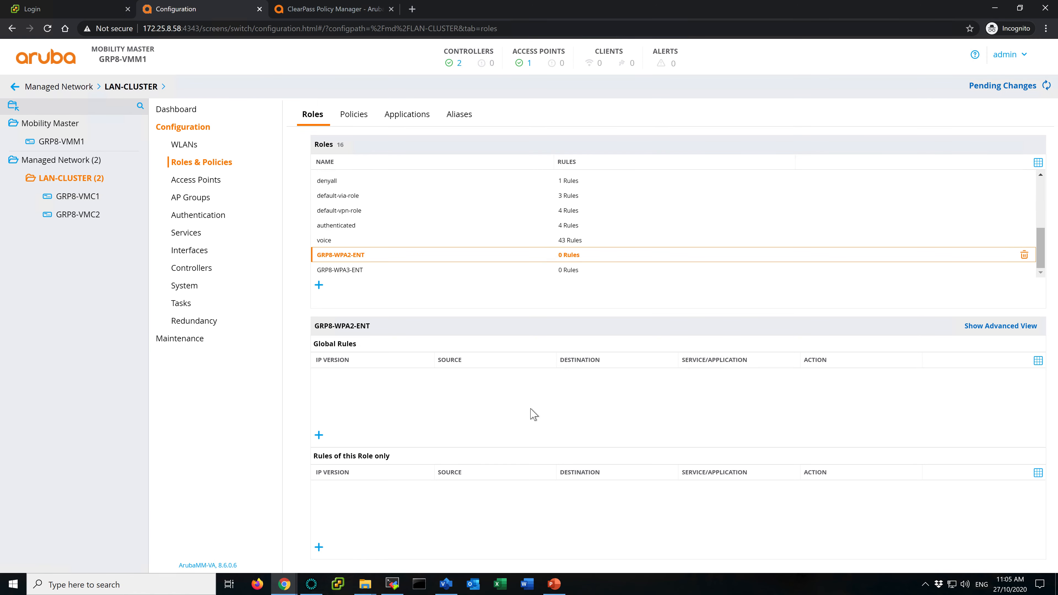
pyautogui.click(1013, 329)
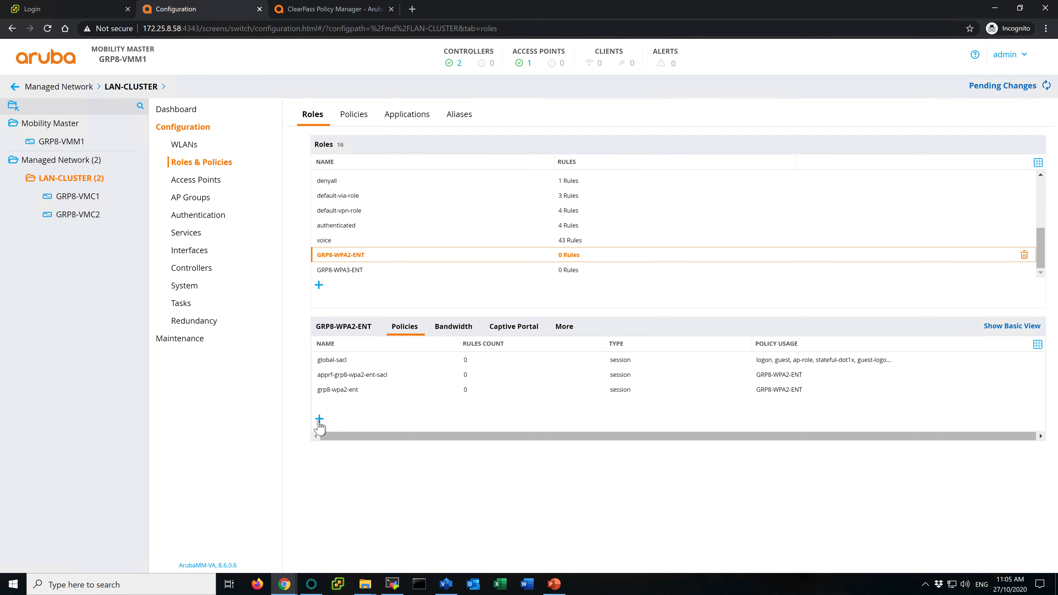
pyautogui.click(320, 419)
pyautogui.click(450, 127)
pyautogui.click(562, 166)
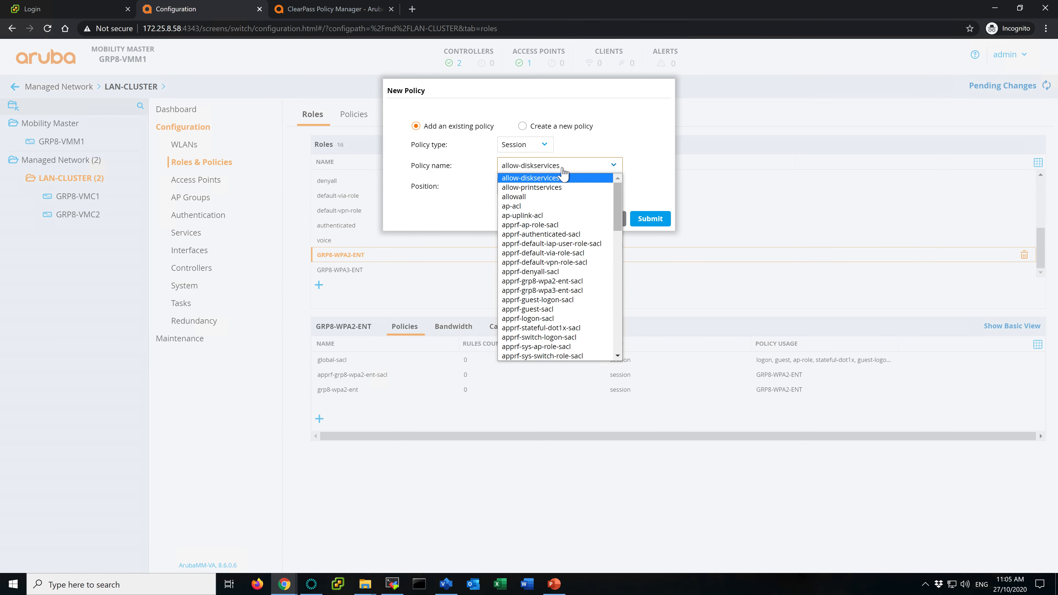
pyautogui.click(526, 198)
pyautogui.click(650, 219)
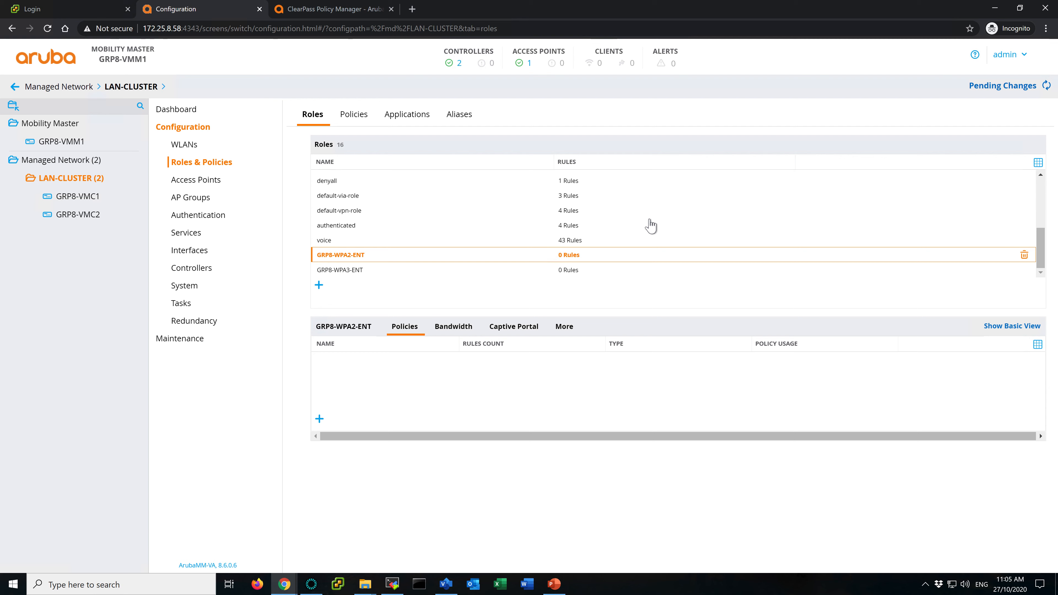
# Add the existing session policy allowall to the GRP8-WPA3-ENT role
pyautogui.click(346, 271)
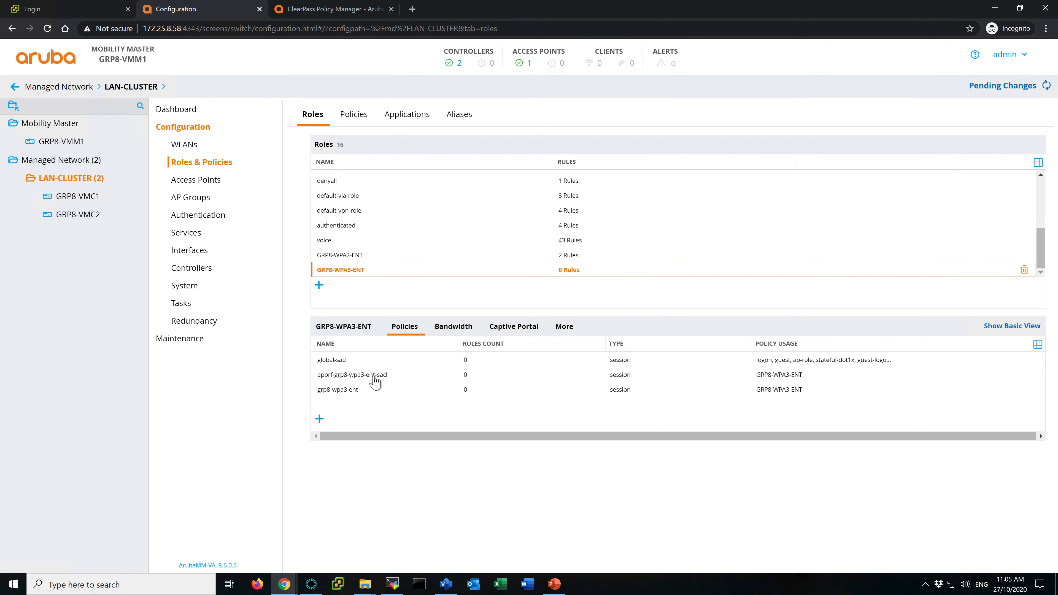
pyautogui.click(320, 419)
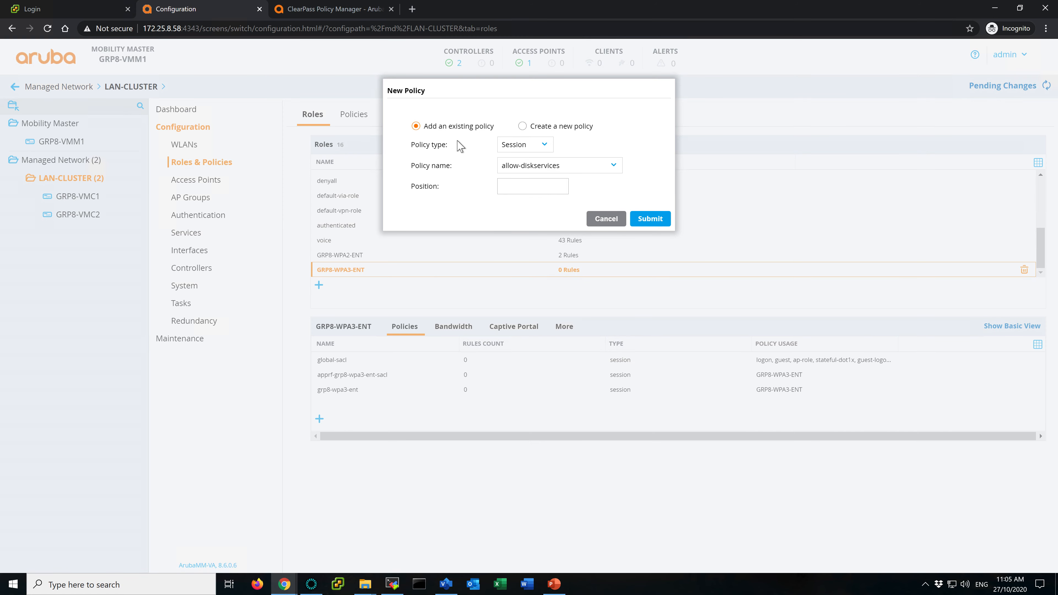
pyautogui.click(548, 166)
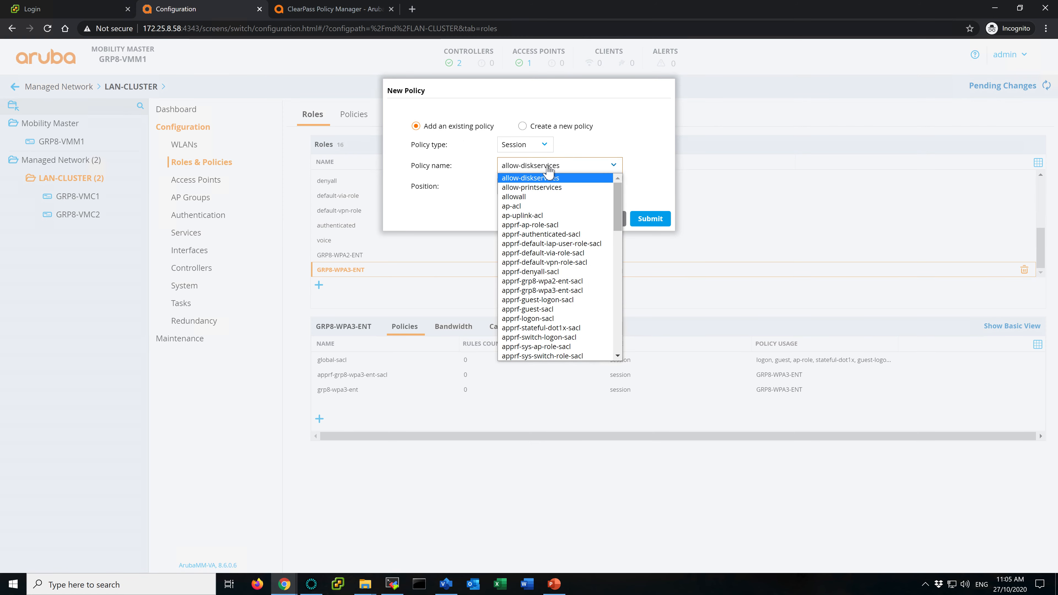
pyautogui.click(534, 199)
pyautogui.click(657, 222)
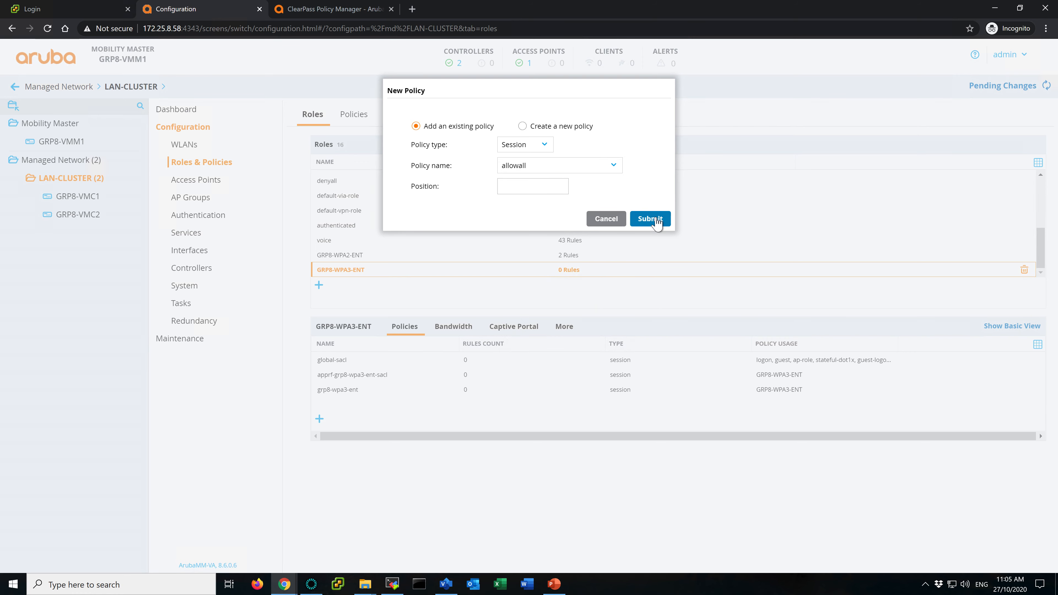
# Deploy the pending changes to the LAN-CLUSTER controllers and check the new roles' rules in the list
pyautogui.click(1016, 88)
pyautogui.click(713, 182)
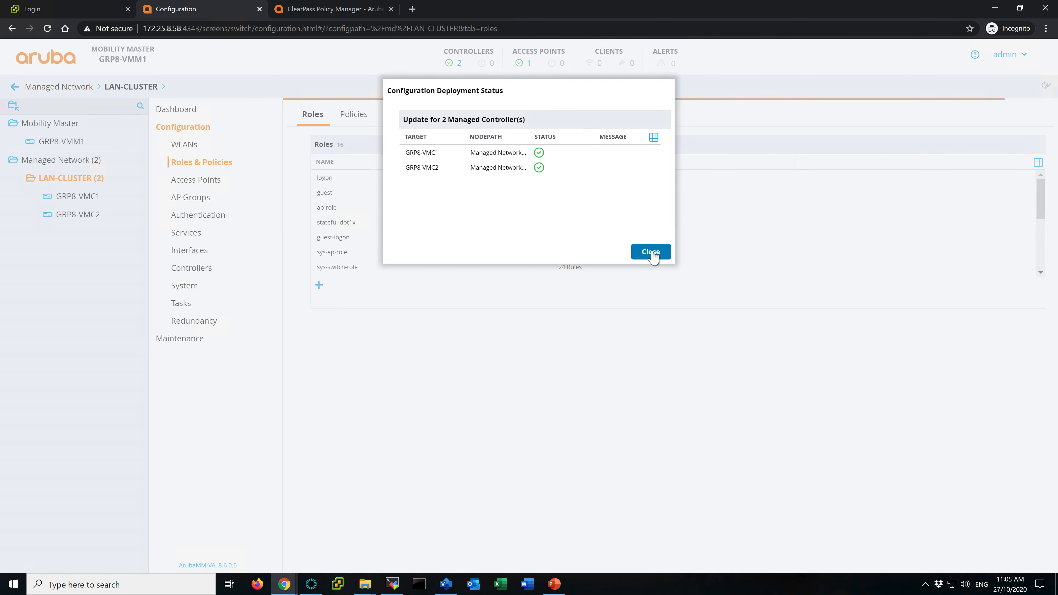
pyautogui.click(650, 250)
pyautogui.scroll(-5, 432, 229)
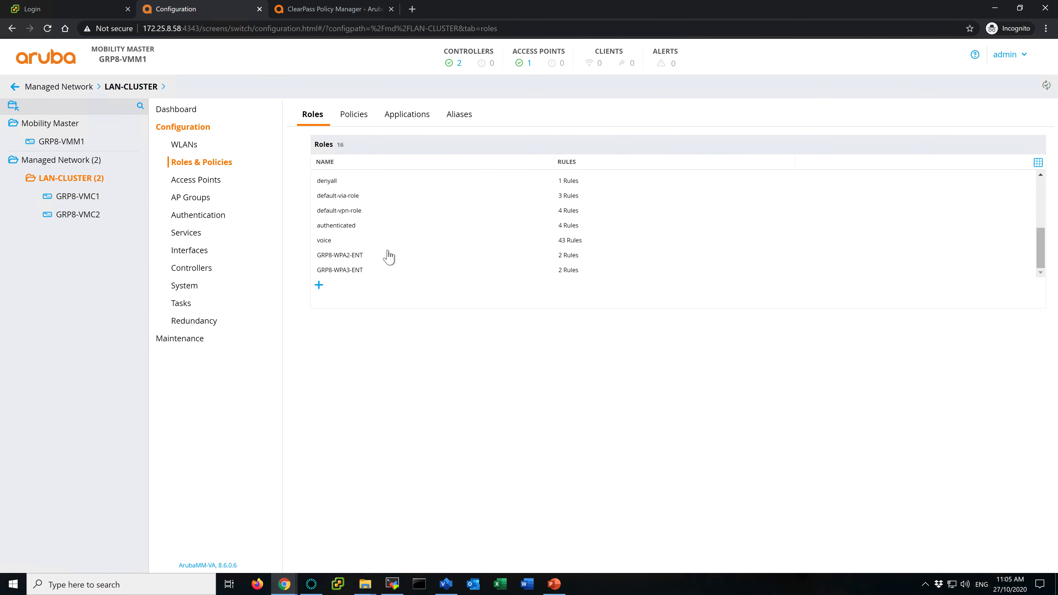
# Review the Wi-Fi configuration steps on slide 36 in PowerPoint up to Configure AAA profile, and return to the Mobility Master page
pyautogui.hotkey('alt', 'Tab')
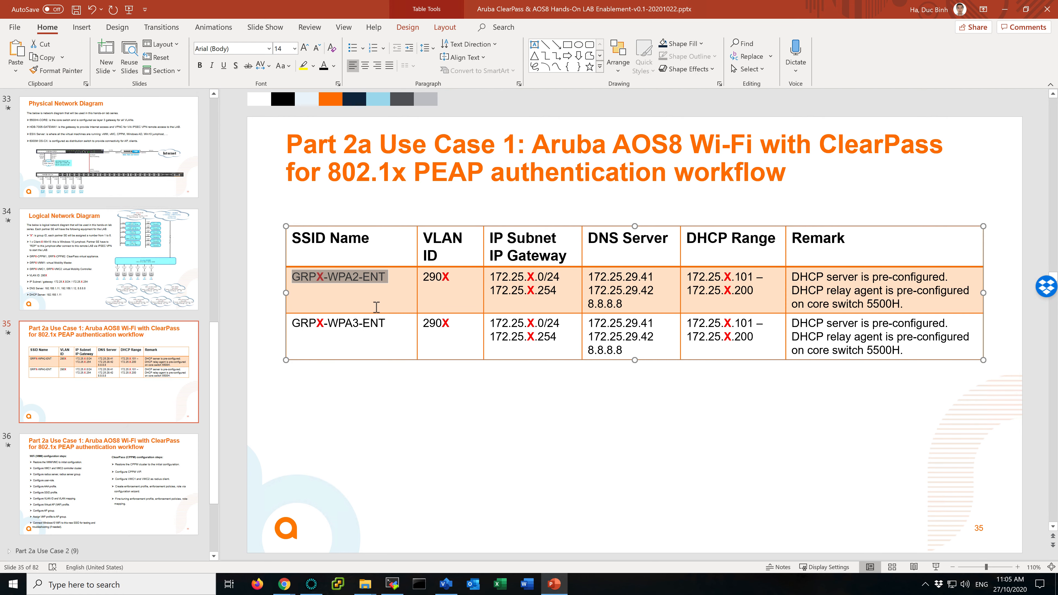
pyautogui.click(386, 303)
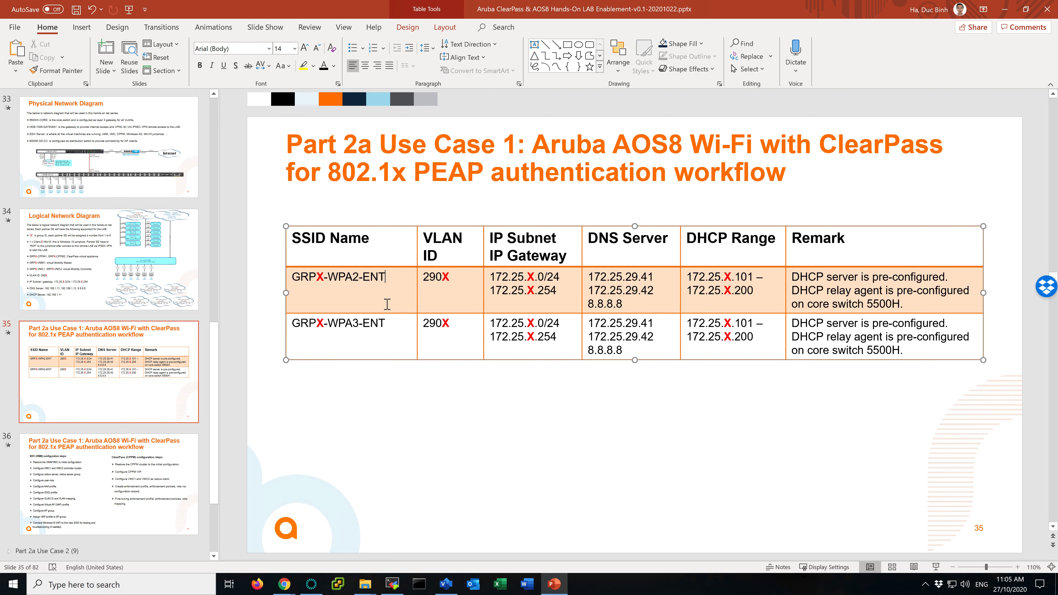
pyautogui.click(94, 482)
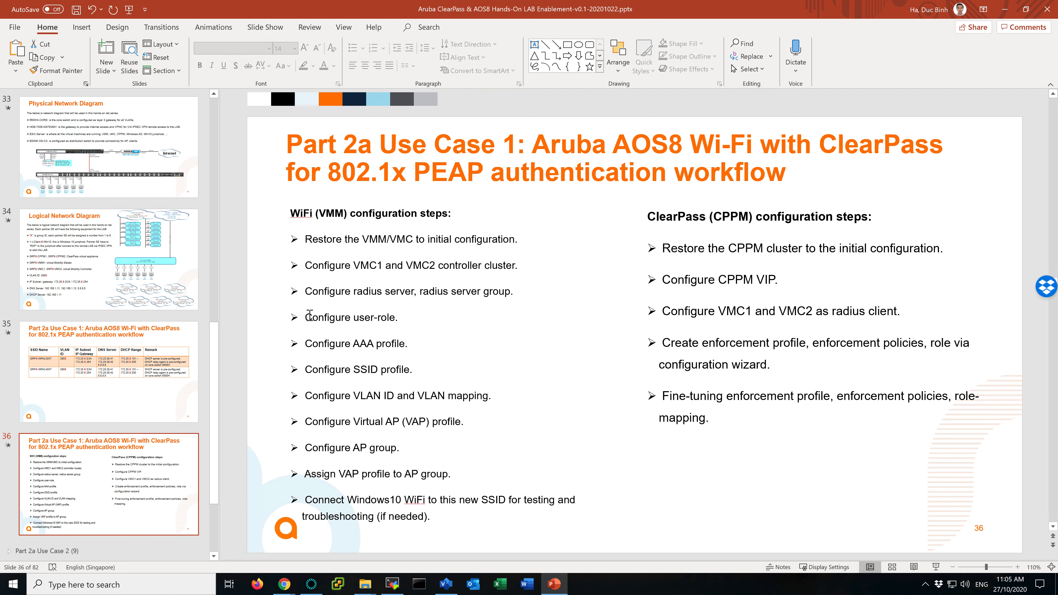
pyautogui.moveTo(306, 344); pyautogui.dragTo(409, 343)
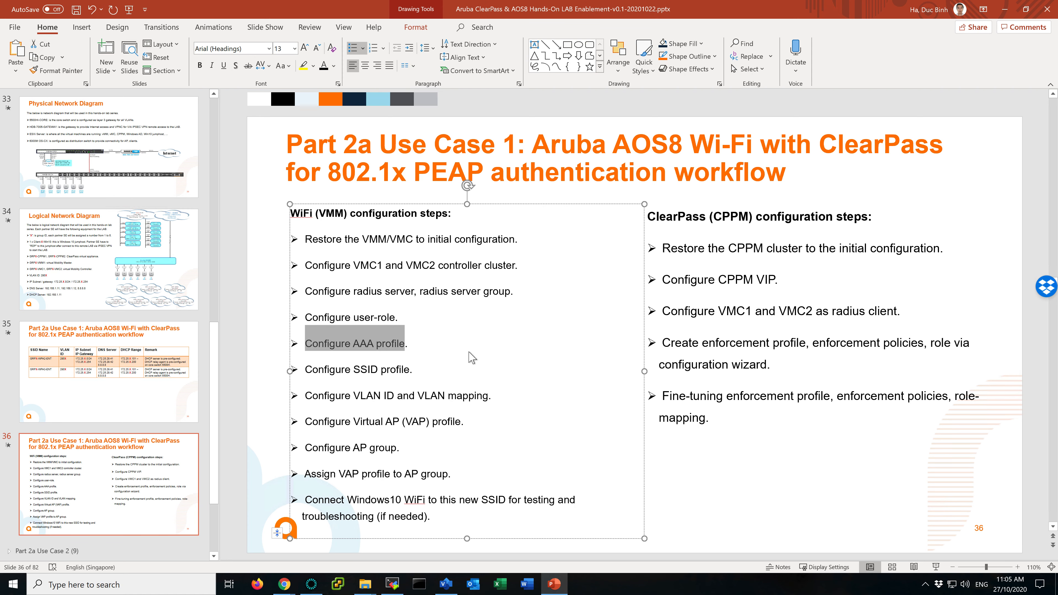
pyautogui.hotkey('alt', 'Tab')
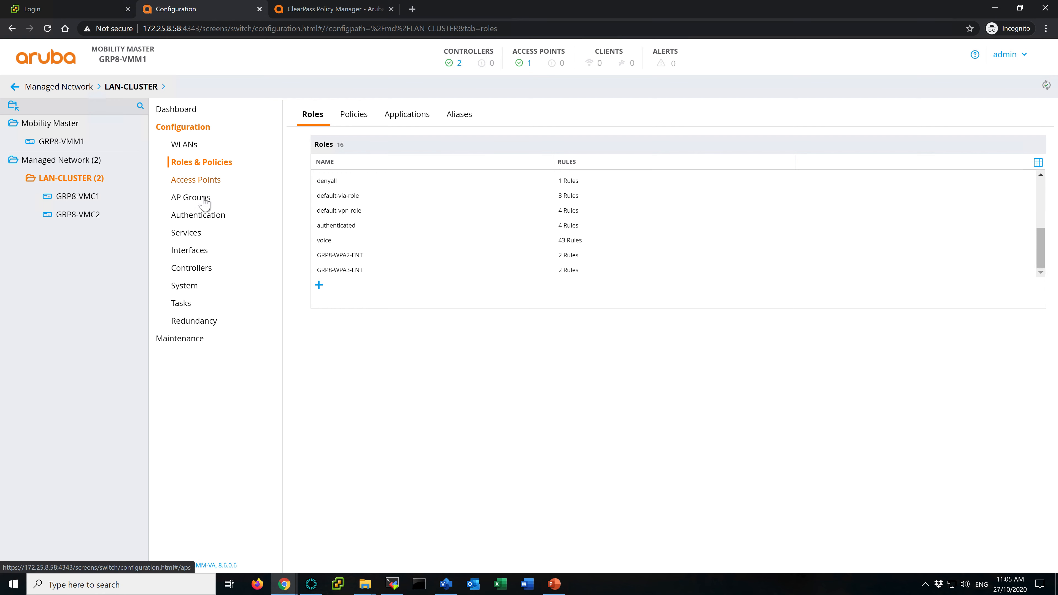
# Save the default-dot1x AAA profile under Authentication as a new profile named AAA-WPA2-ENT
pyautogui.click(194, 220)
pyautogui.click(401, 121)
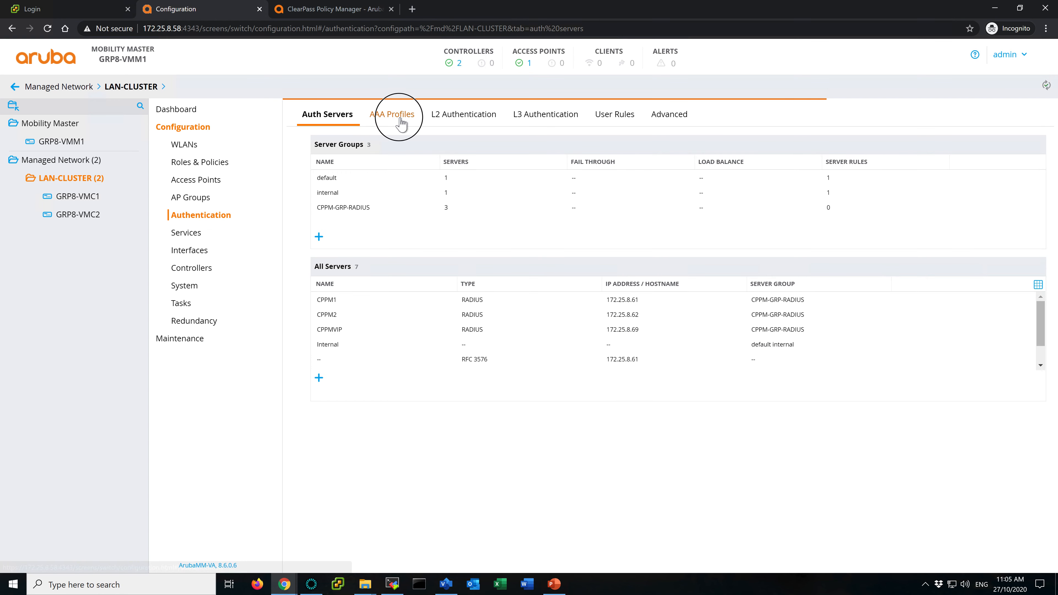
pyautogui.click(326, 163)
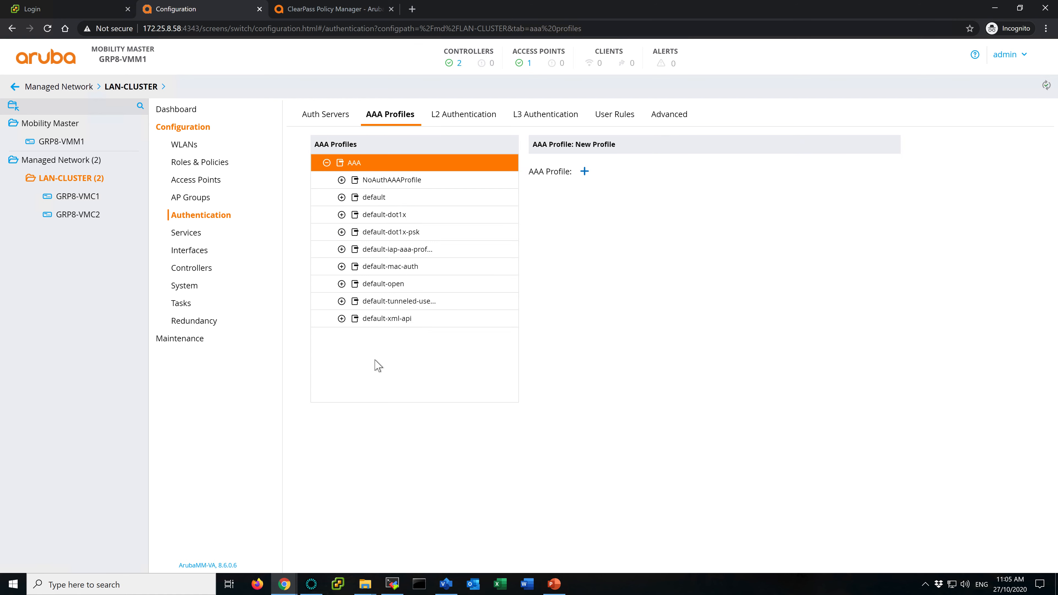
pyautogui.click(381, 217)
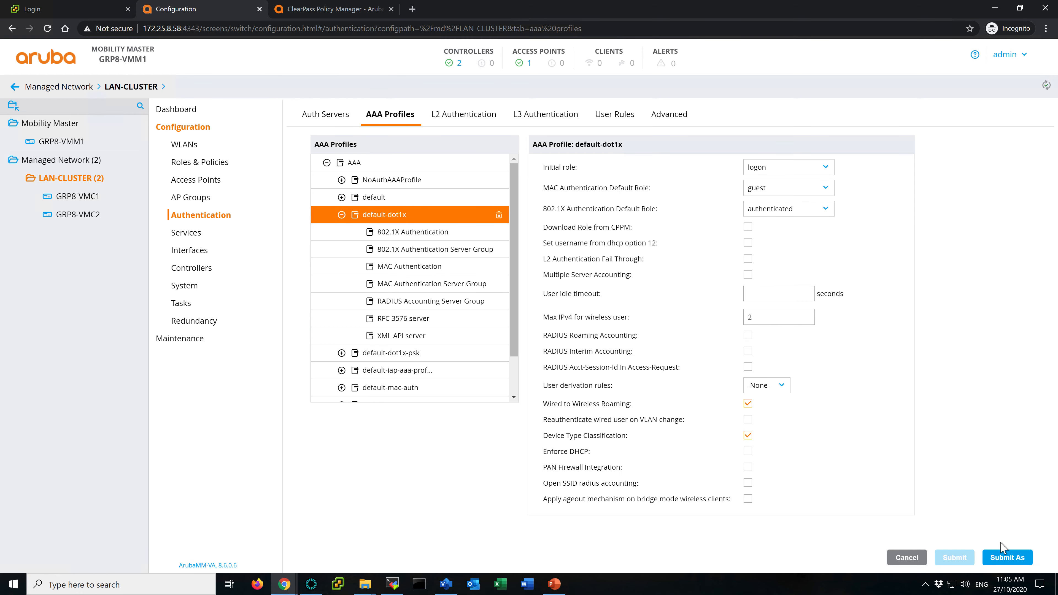
pyautogui.click(1003, 557)
pyautogui.click(489, 118)
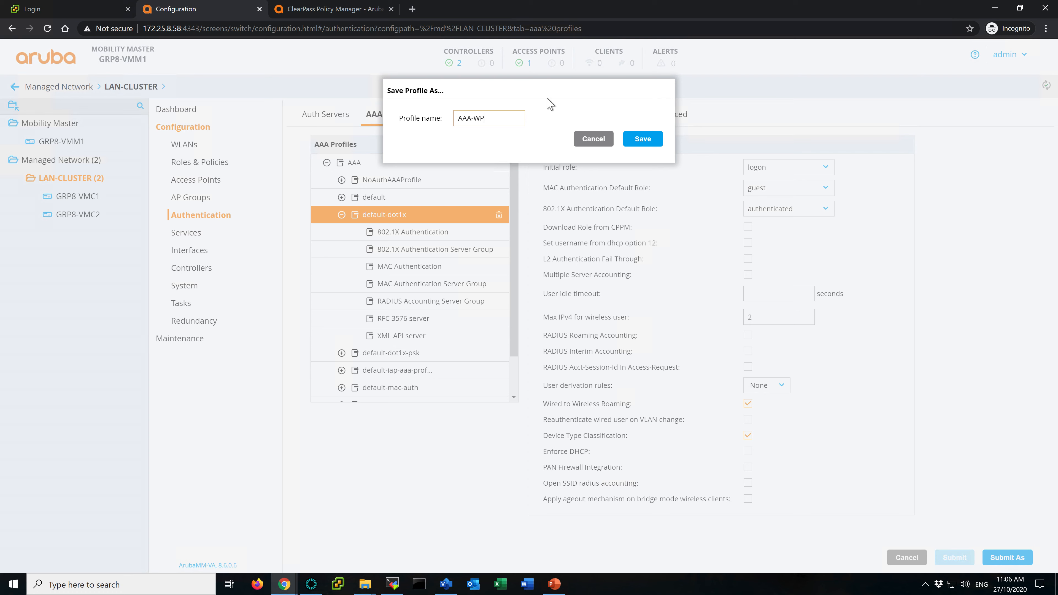
pyautogui.write('-ENT')
pyautogui.click(642, 139)
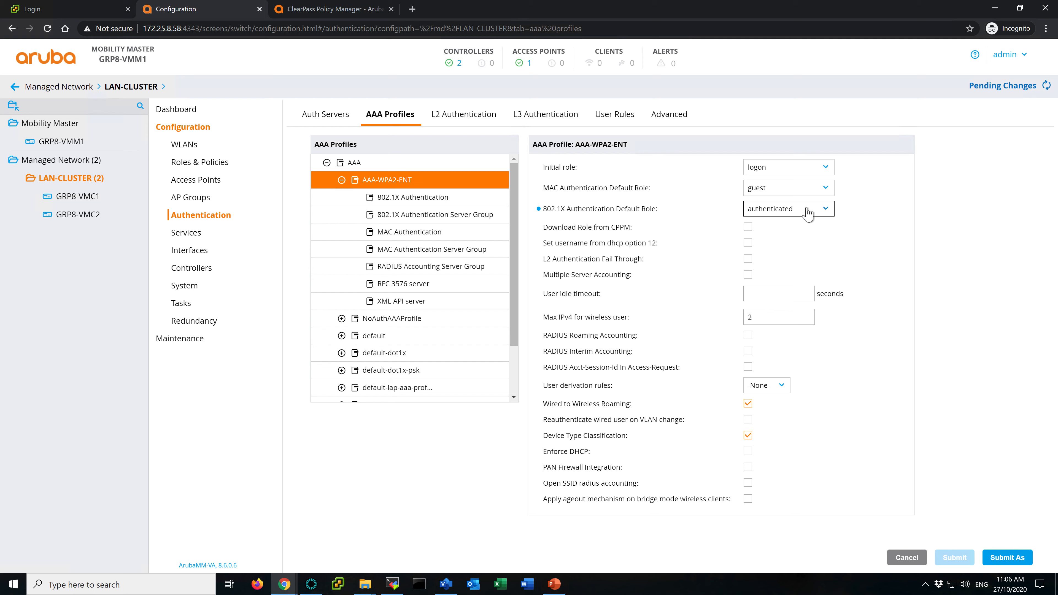
# Set AAA-WPA2-ENT's 802.1X default role to GRP8-WPA2-ENT, enable RADIUS roaming and interim accounting, and submit the profile
pyautogui.click(821, 210)
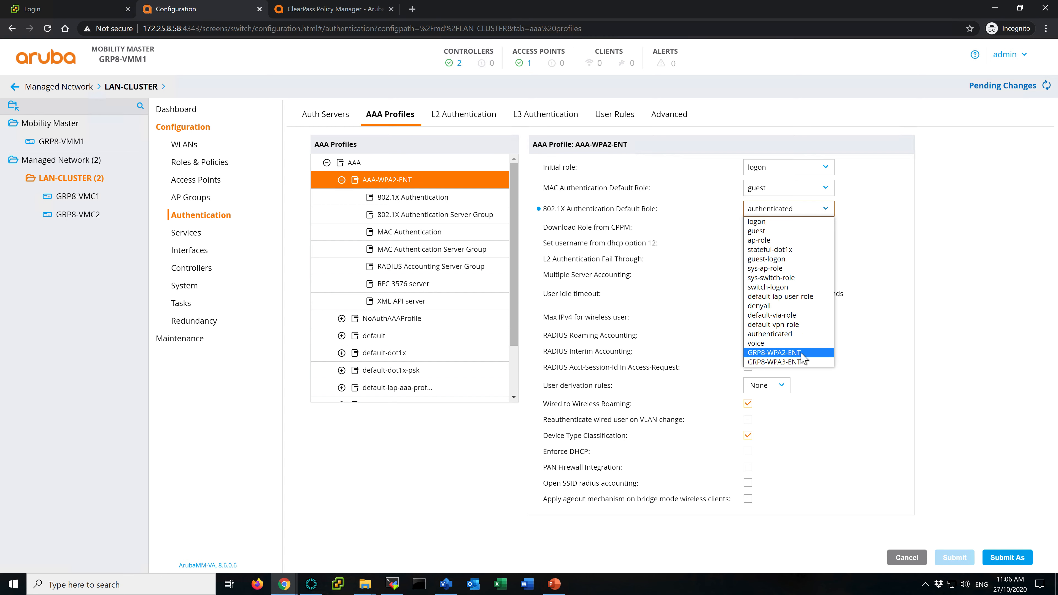
pyautogui.click(773, 352)
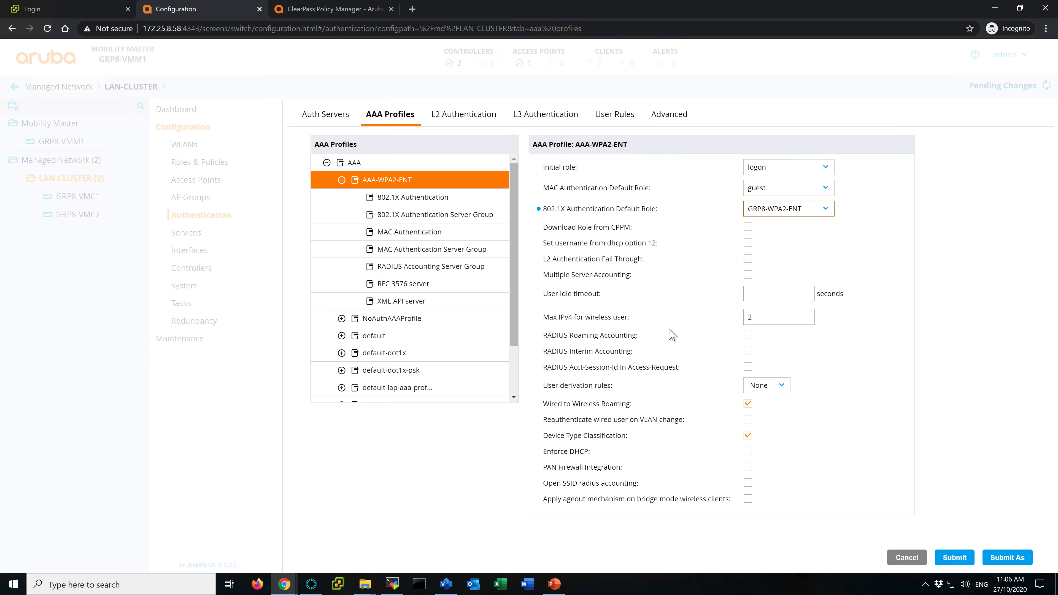
pyautogui.click(749, 337)
pyautogui.click(954, 558)
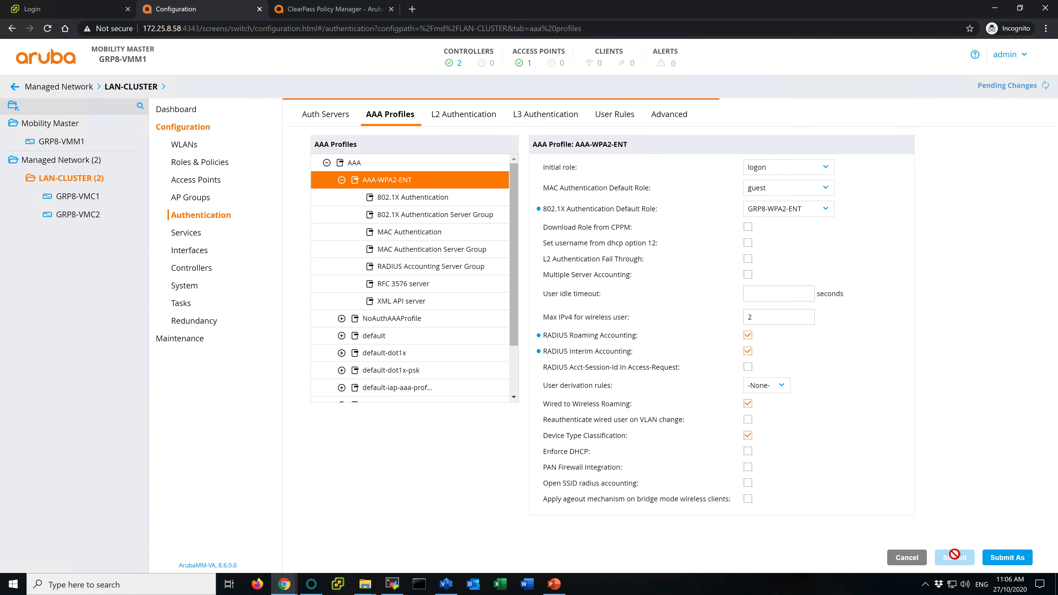
# Look over AAA-WPA2-ENT's 802.1X authentication settings, and assign CPPM-GRP-RADIUS as its 802.1X authentication server group
pyautogui.click(392, 200)
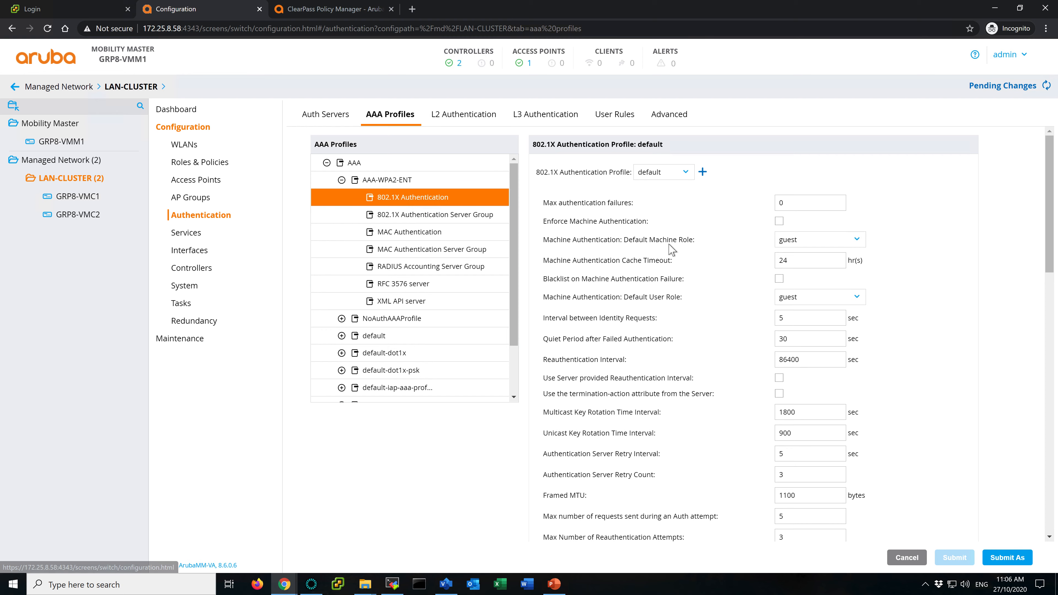
pyautogui.scroll(-5, 697, 452)
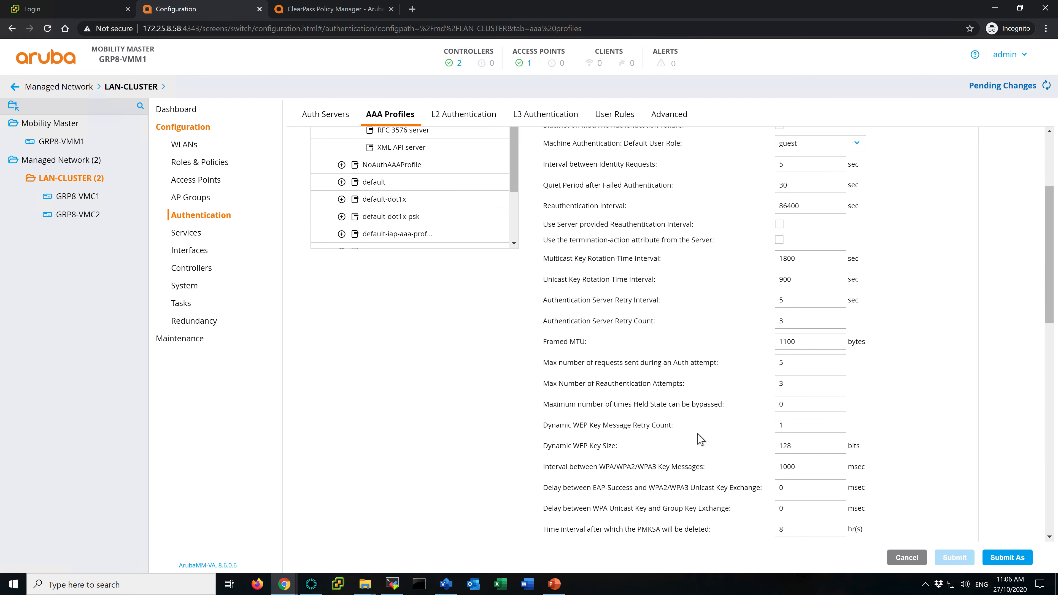
pyautogui.scroll(-2, 697, 439)
pyautogui.scroll(8, 697, 439)
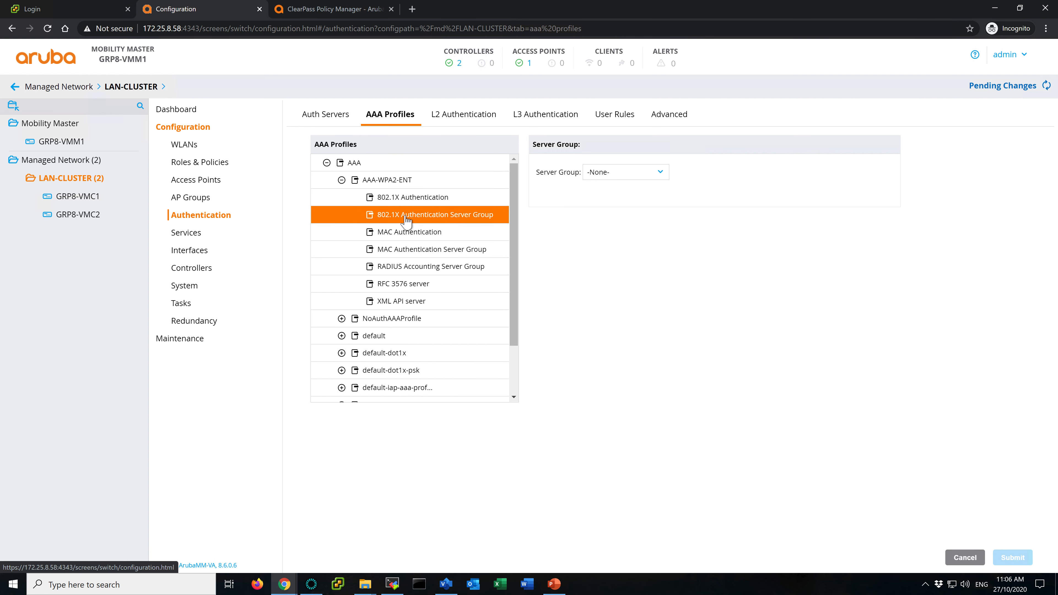
pyautogui.click(637, 173)
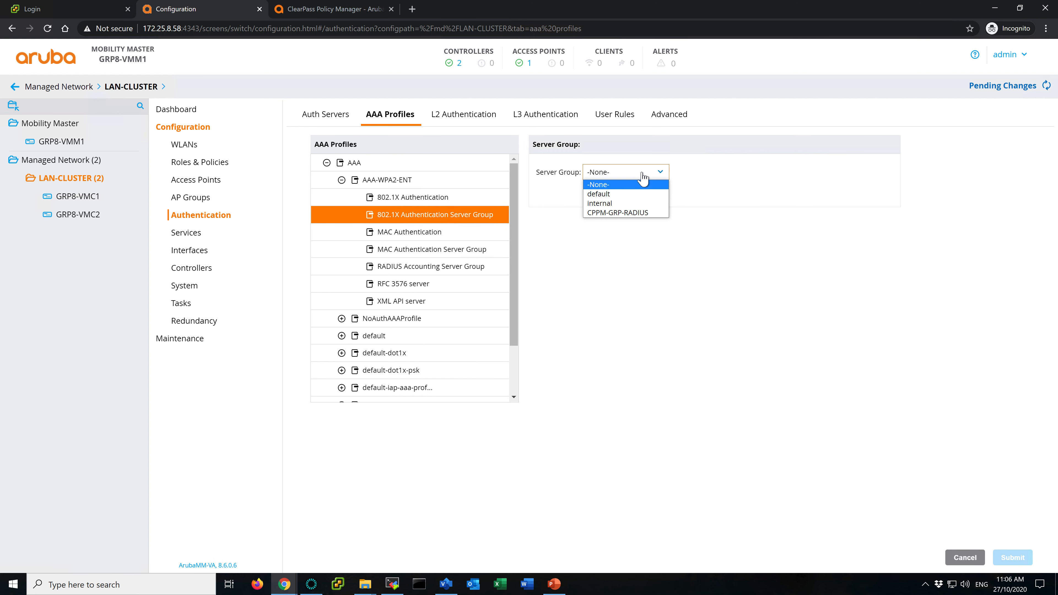
pyautogui.click(630, 213)
pyautogui.click(1019, 558)
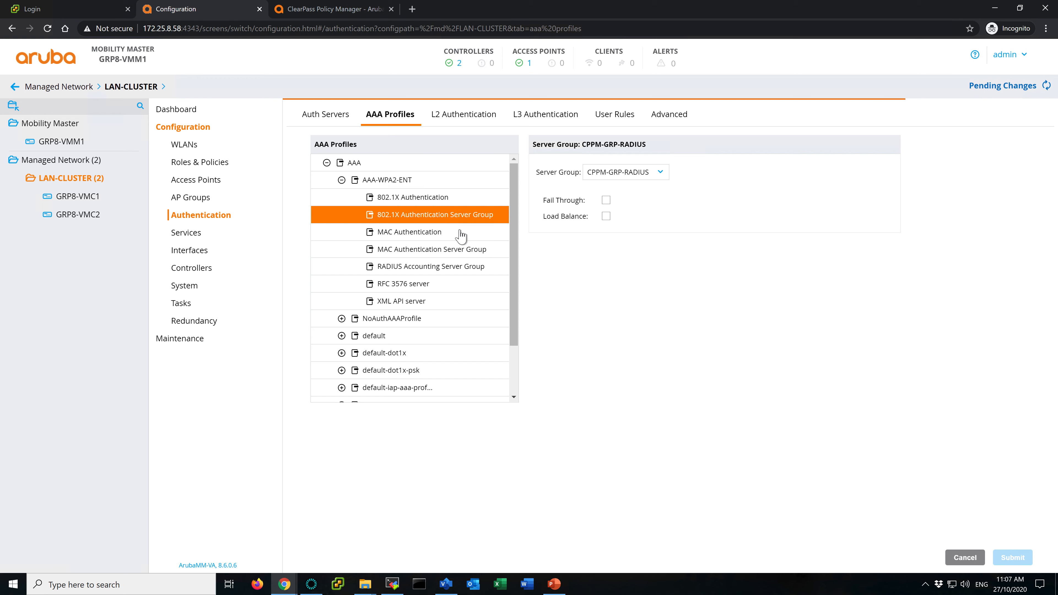
# Check AAA-WPA2-ENT's MAC authentication entries, and assign CPPM-GRP-RADIUS as its RADIUS accounting server group
pyautogui.click(427, 234)
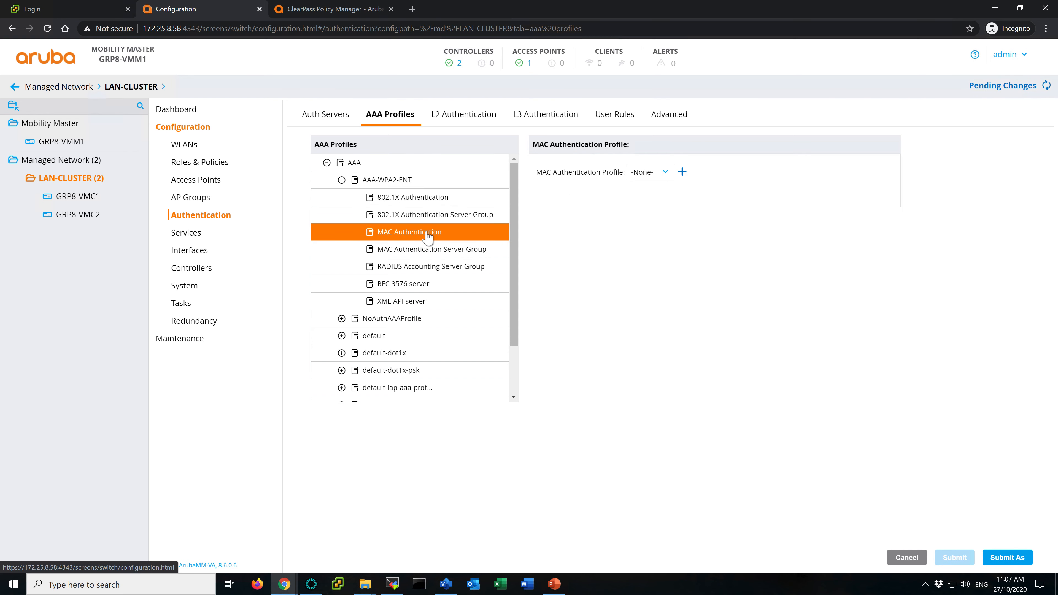
pyautogui.click(405, 250)
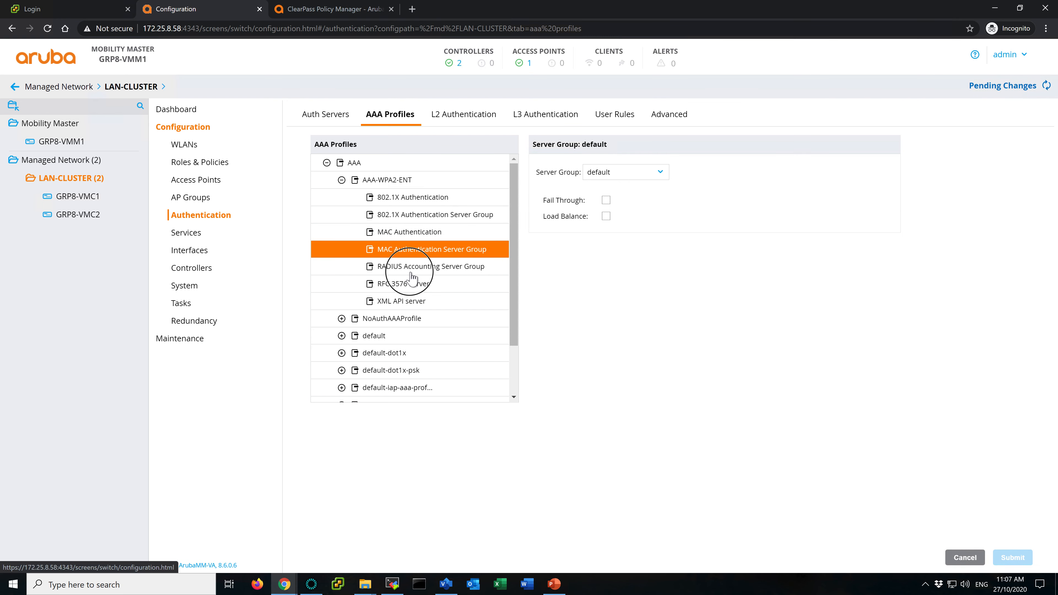
pyautogui.click(412, 271)
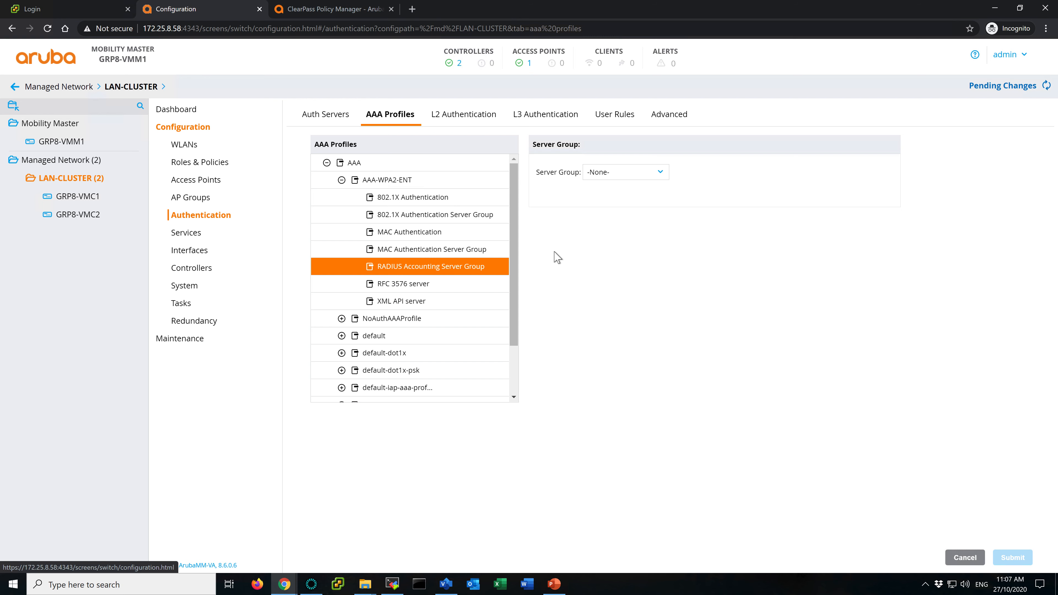
pyautogui.click(649, 176)
pyautogui.click(615, 213)
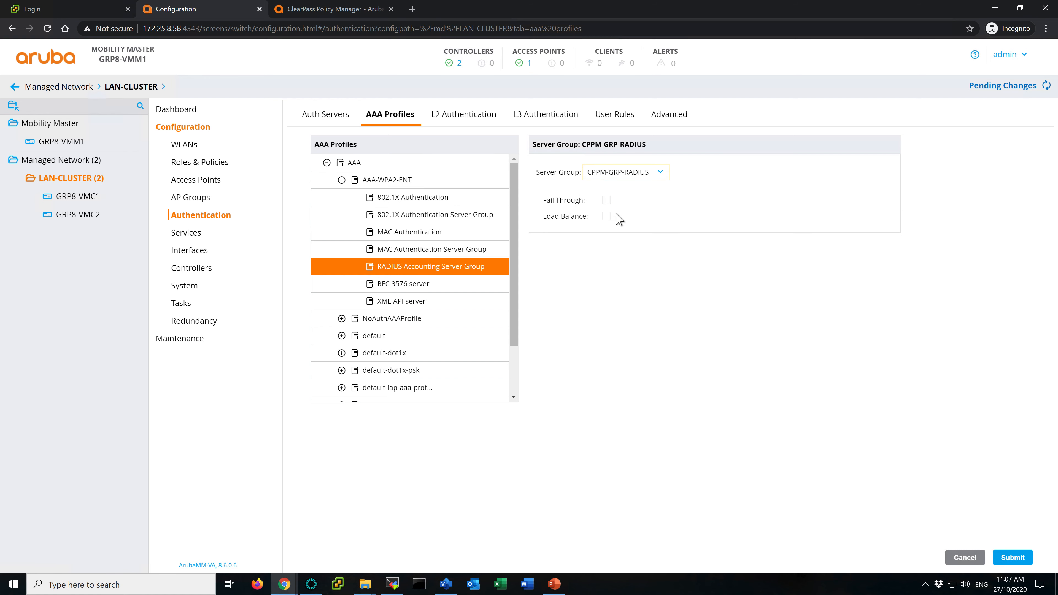
pyautogui.click(1012, 557)
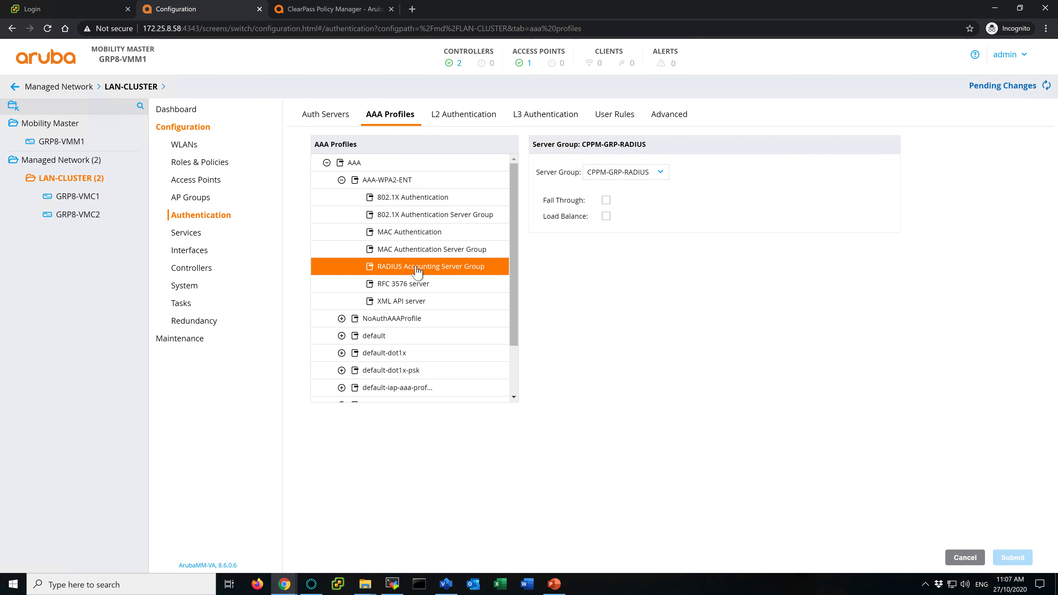
# Add the RFC 3576 servers 172.25.8.61, 172.25.8.62 and 172.25.8.69 to AAA-WPA2-ENT and submit them
pyautogui.click(406, 285)
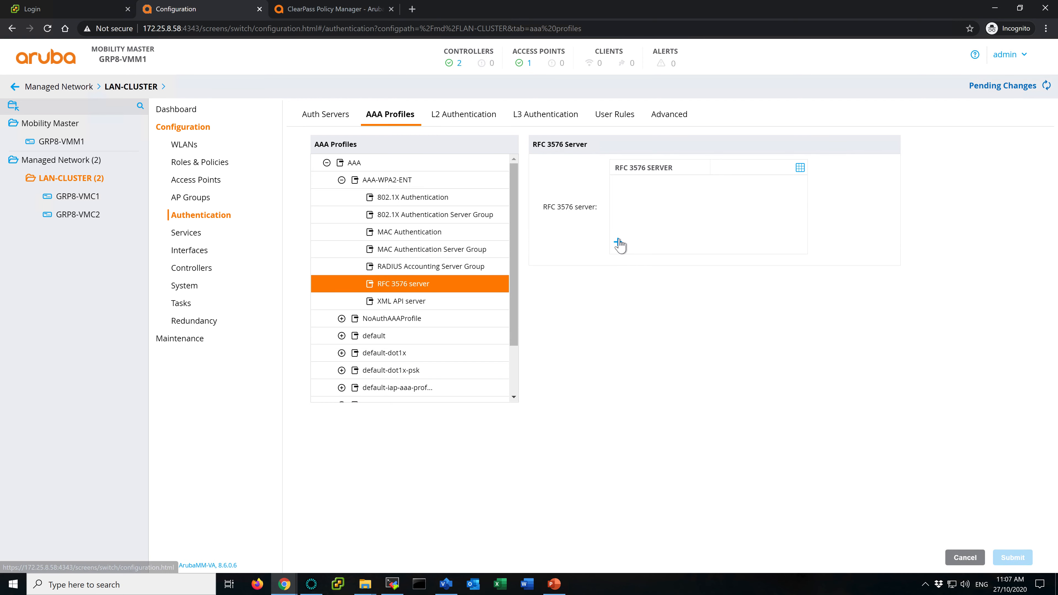
pyautogui.click(617, 242)
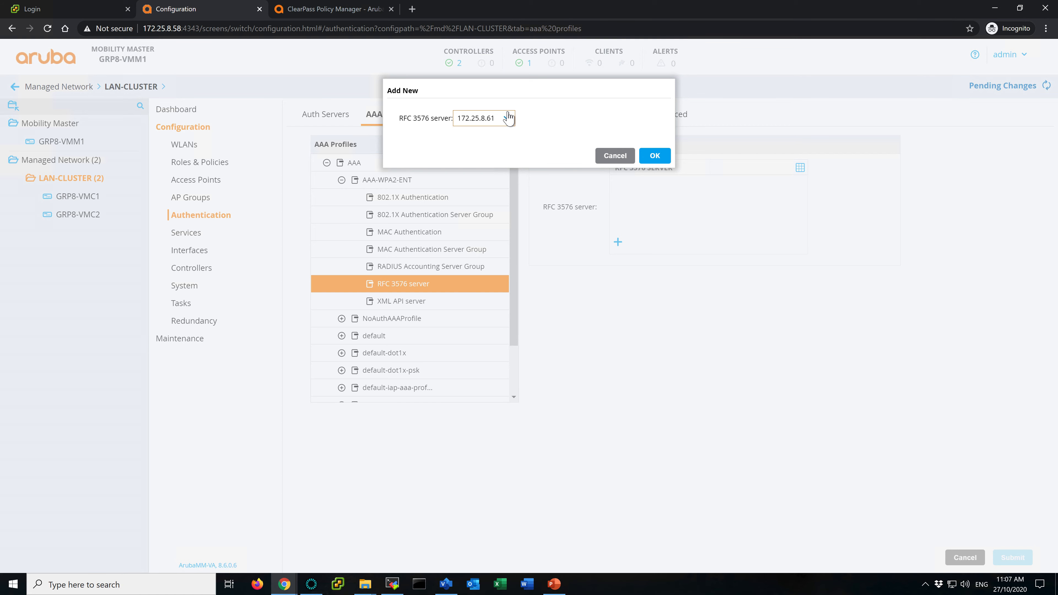
pyautogui.click(655, 156)
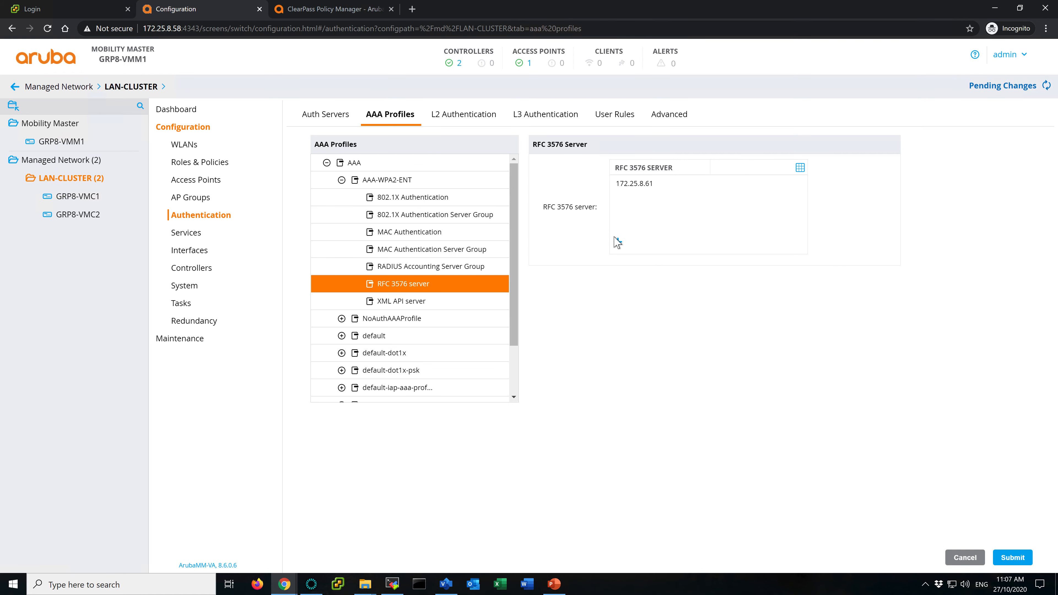
pyautogui.click(617, 241)
pyautogui.click(654, 155)
pyautogui.click(617, 242)
pyautogui.click(656, 160)
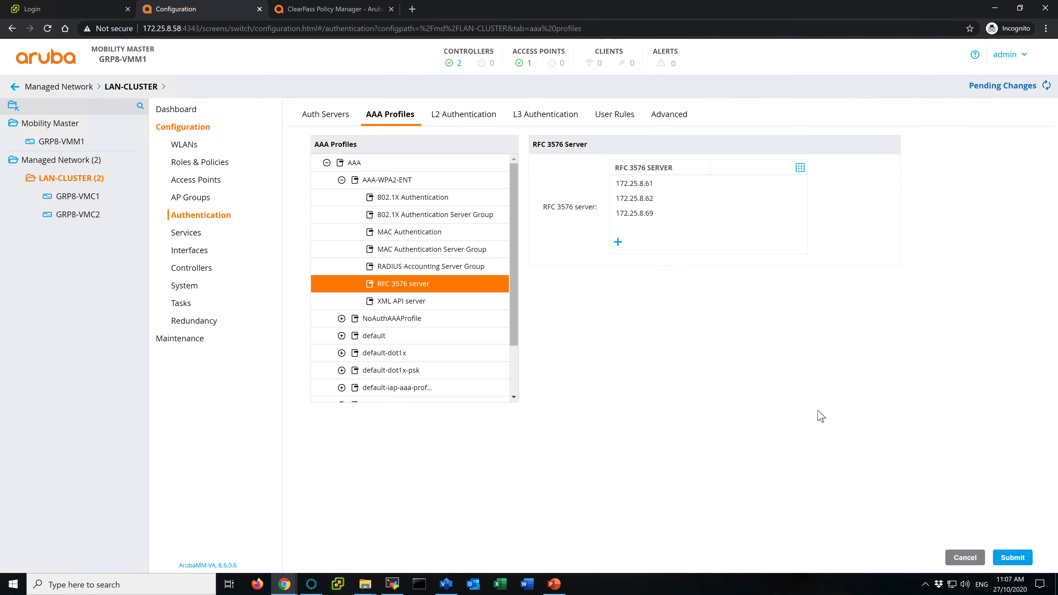
pyautogui.click(1021, 558)
# Deploy the pending AAA-WPA2-ENT changes to the LAN-CLUSTER controllers and dismiss the deployment status
pyautogui.click(1012, 83)
pyautogui.click(703, 179)
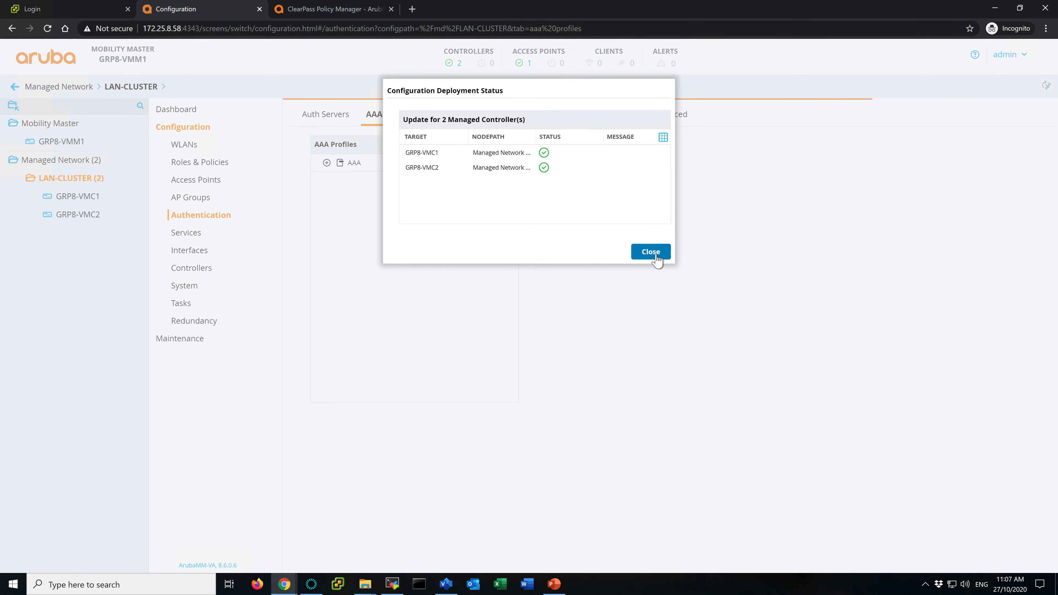
pyautogui.click(654, 252)
# Save the AAA-WPA2-ENT profile as a new AAA profile named AAA-WPA3-ENT
pyautogui.click(328, 165)
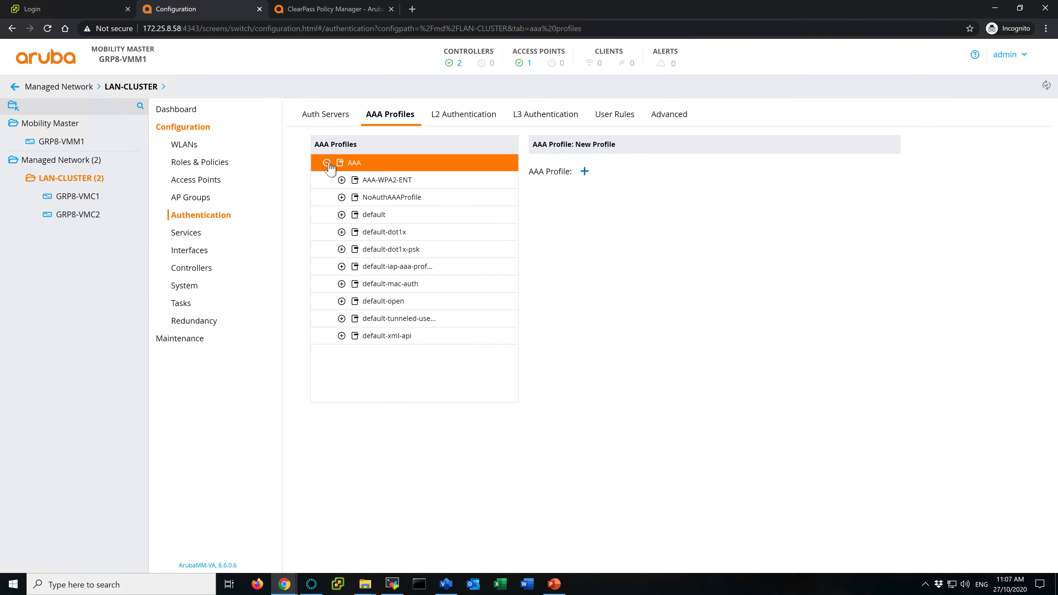
pyautogui.click(403, 183)
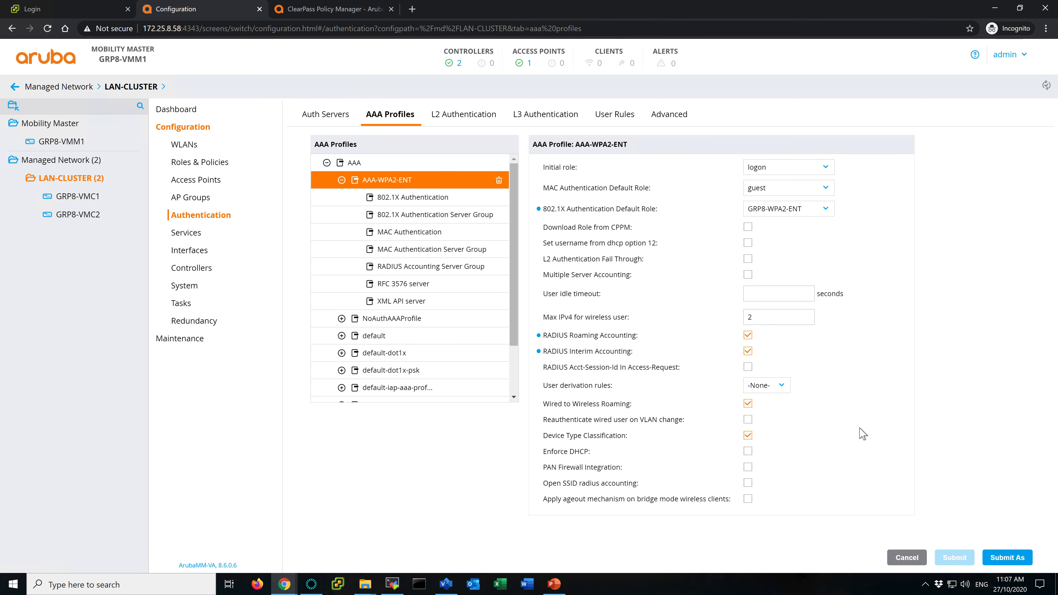
pyautogui.click(1003, 557)
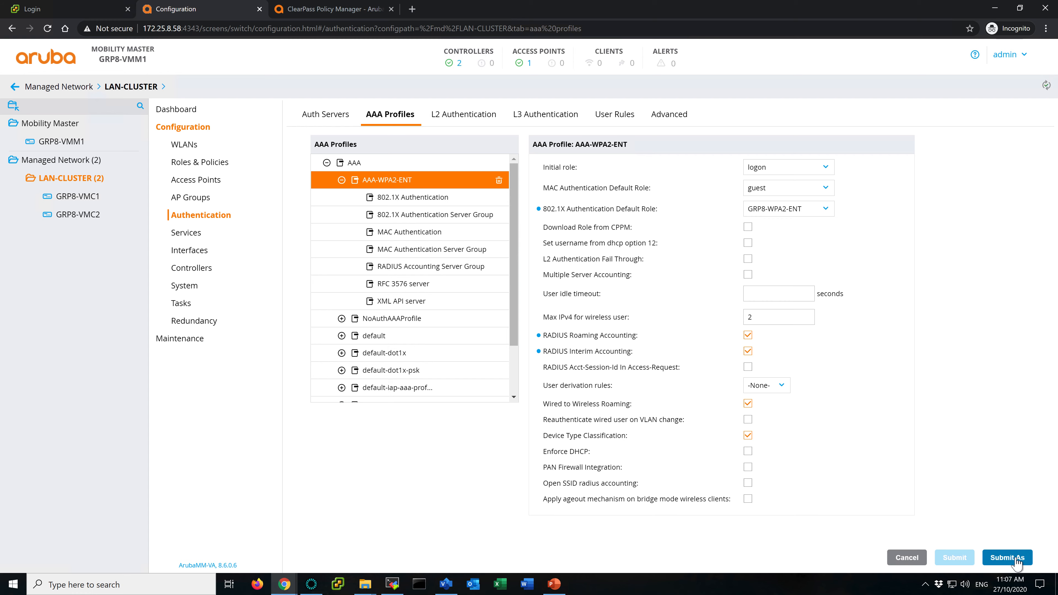
pyautogui.click(478, 118)
pyautogui.write('AAA-WPA3-ENT')
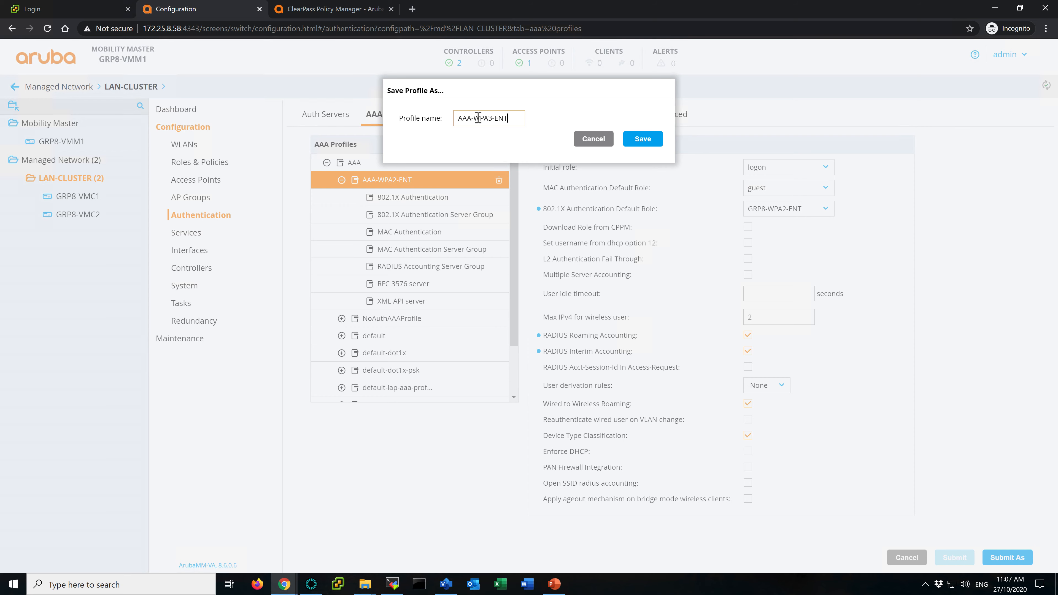
pyautogui.click(642, 139)
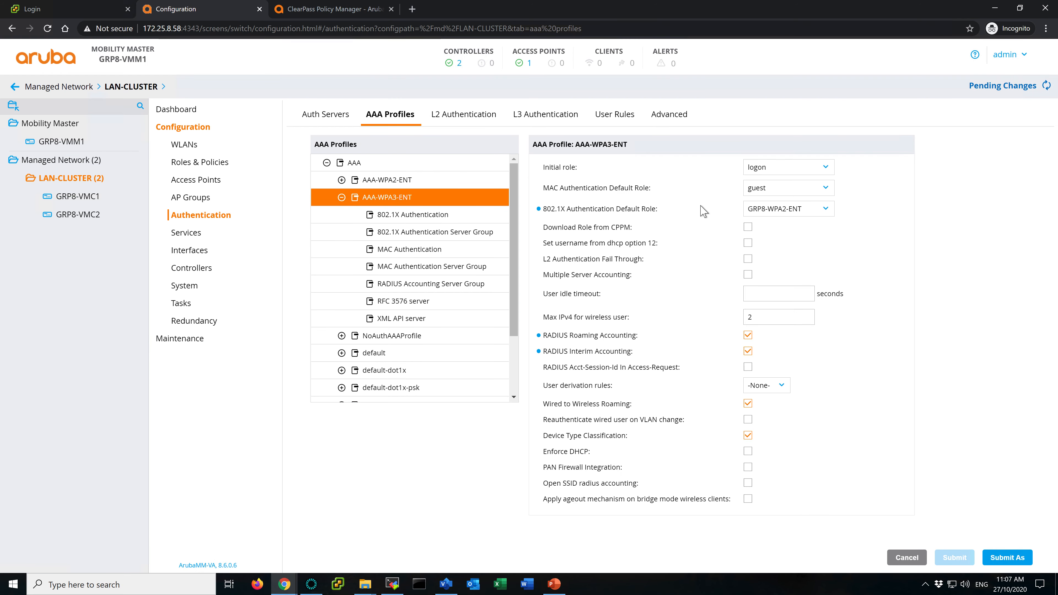
# Set the 802.1X authentication default role of AAA-WPA3-ENT to GRP8-WPA3-ENT and submit the profile
pyautogui.click(802, 210)
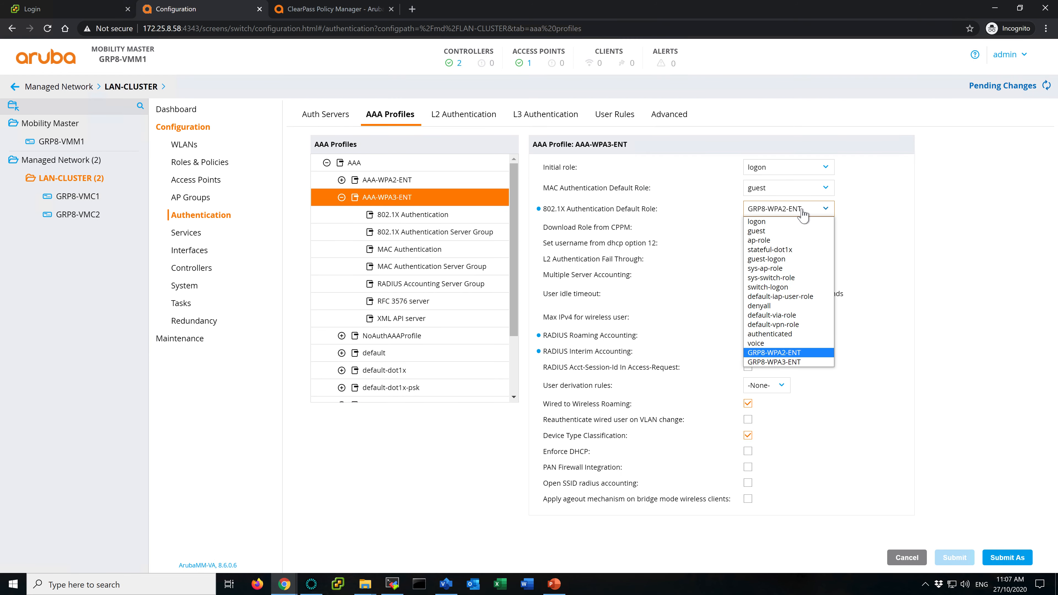
pyautogui.click(788, 362)
pyautogui.click(953, 557)
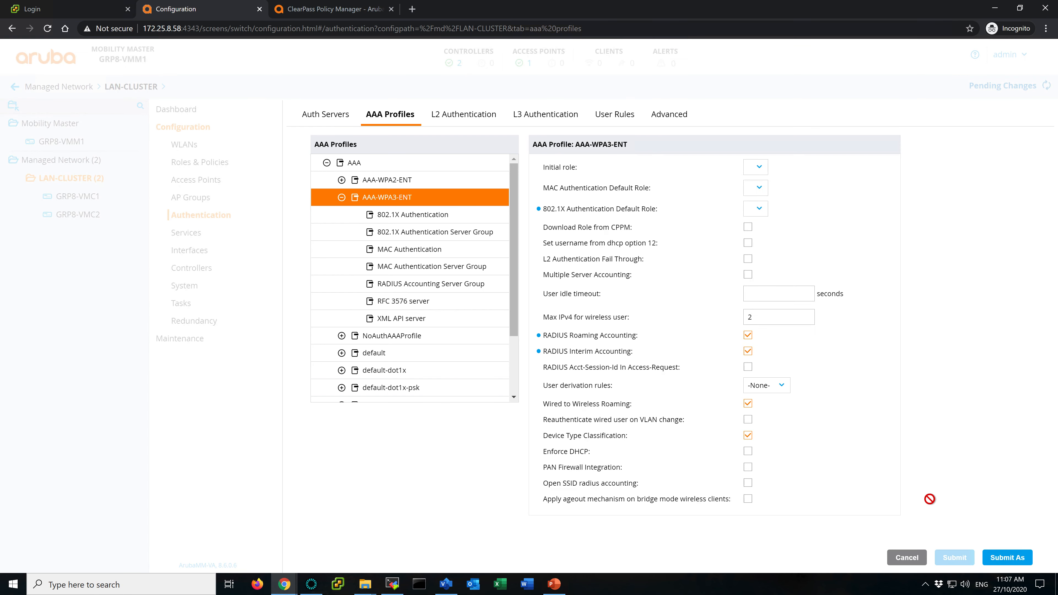
# Check AAA-WPA3-ENT's 802.1X authentication, server group, RADIUS accounting and RFC 3576 server settings
pyautogui.click(432, 212)
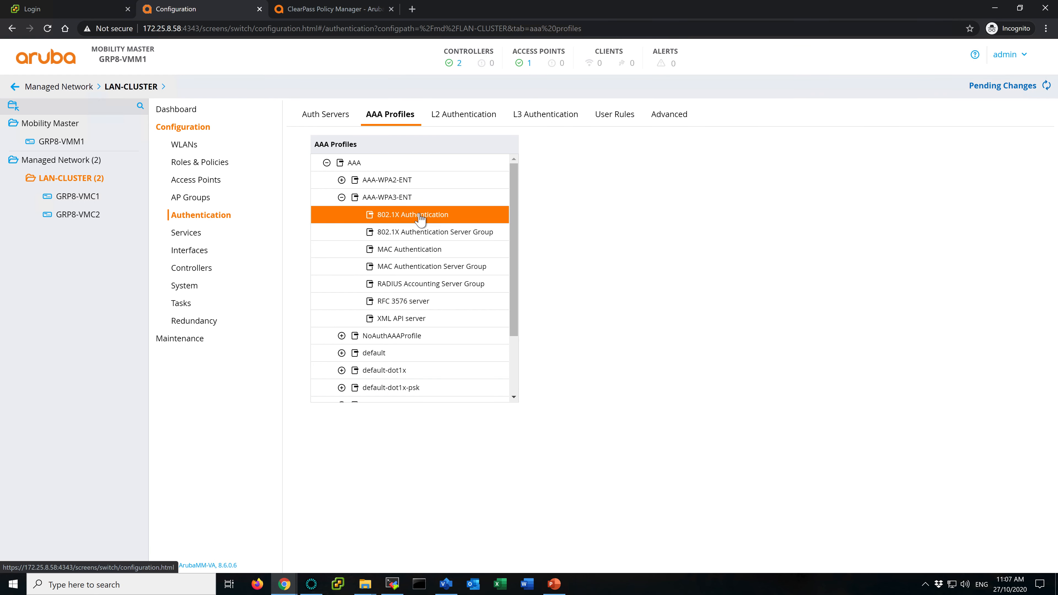
pyautogui.click(428, 235)
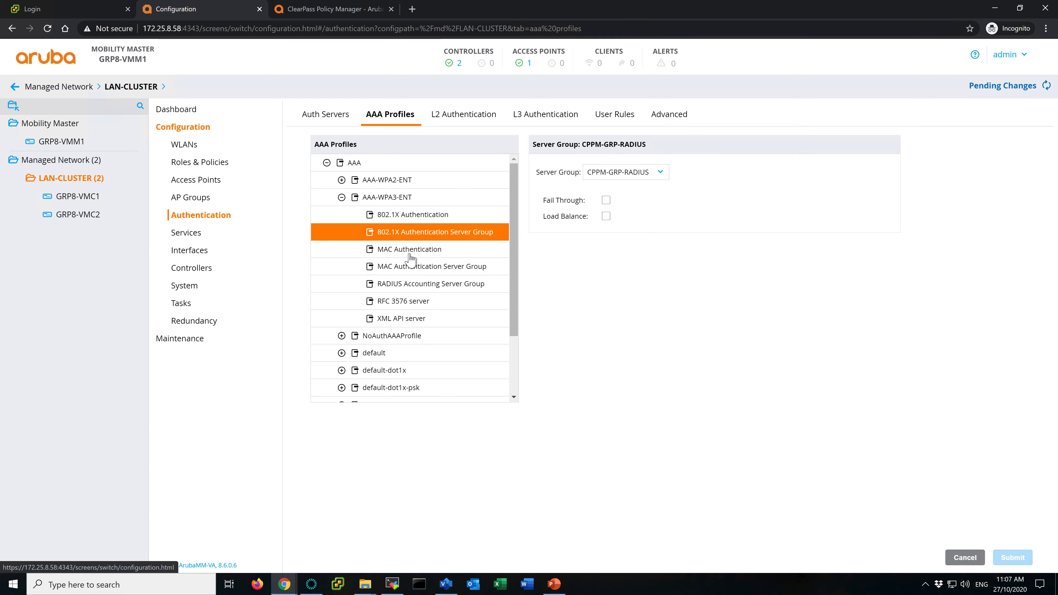
pyautogui.click(421, 271)
pyautogui.click(413, 286)
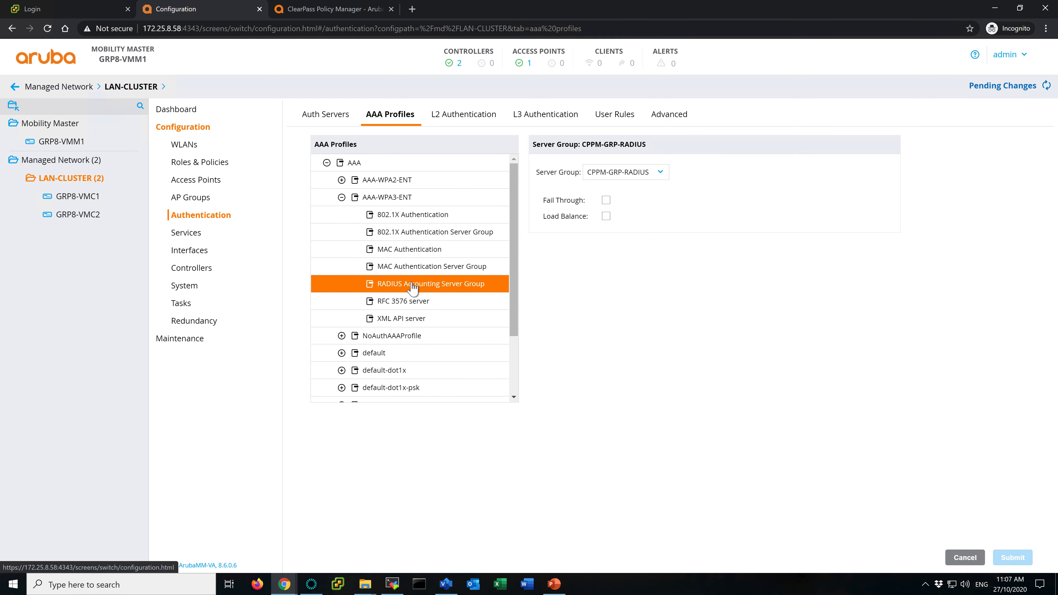
pyautogui.click(413, 301)
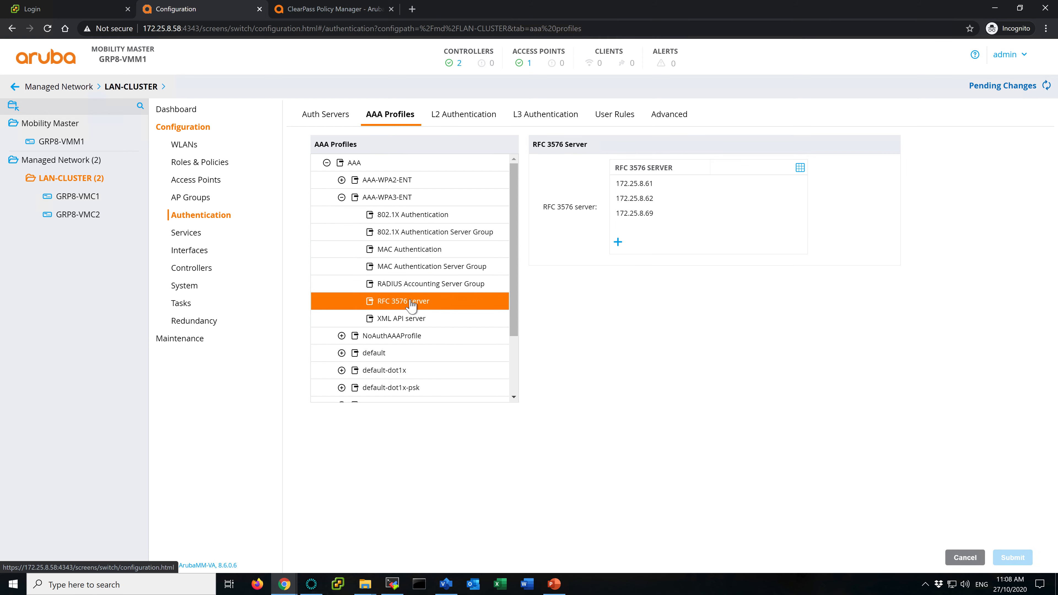
# Deploy the pending AAA-WPA3-ENT changes to the LAN-CLUSTER controllers and dismiss the deployment status
pyautogui.click(1020, 86)
pyautogui.click(720, 180)
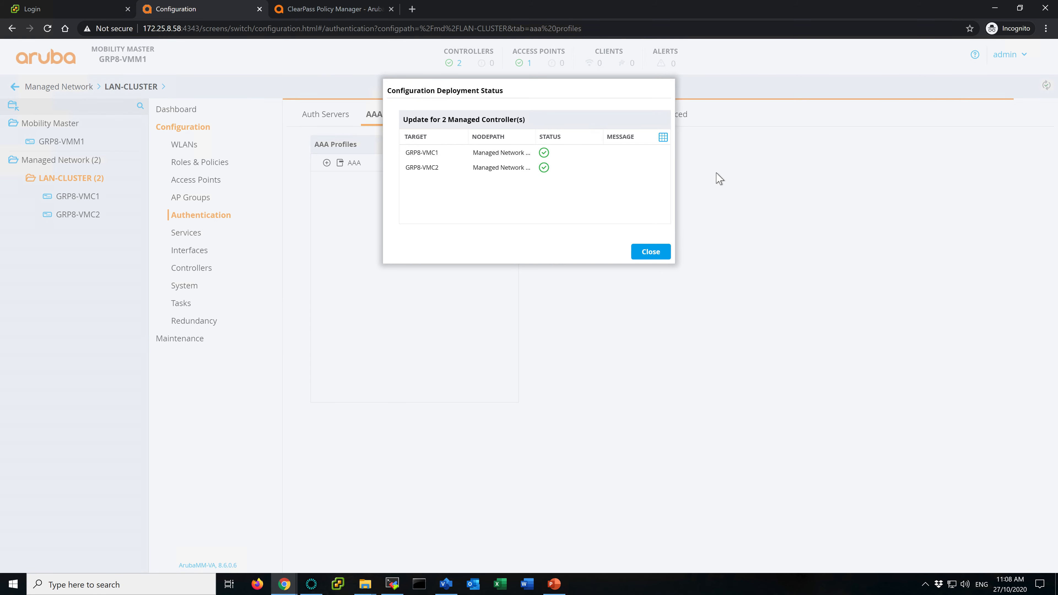
pyautogui.click(651, 251)
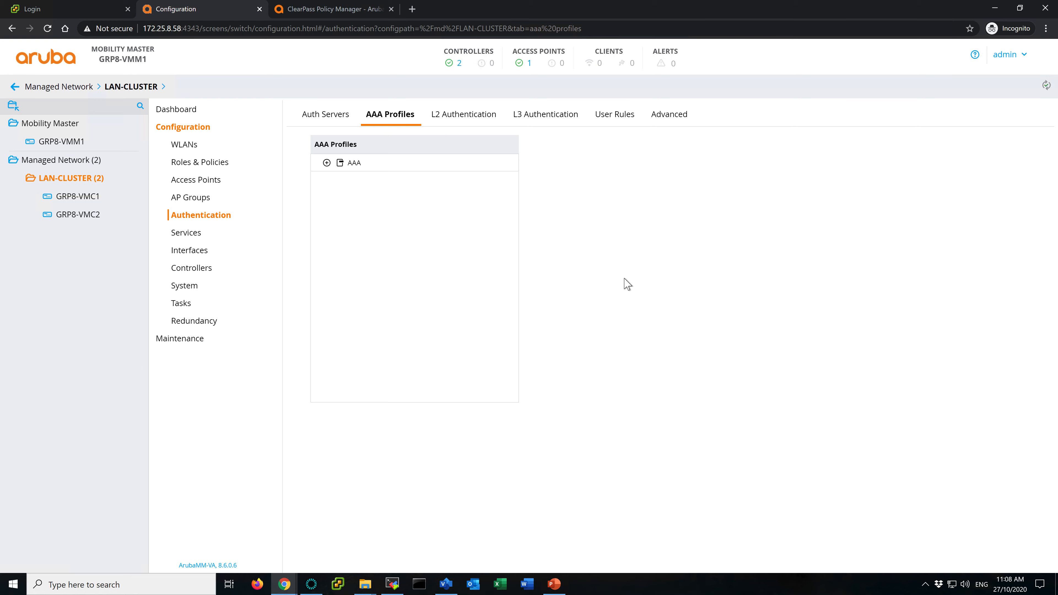
# Switch to PowerPoint, highlight the Configure SSID profile step on slide 36, and return to the Mobility Master page in Chrome
pyautogui.hotkey('alt', 'Tab')
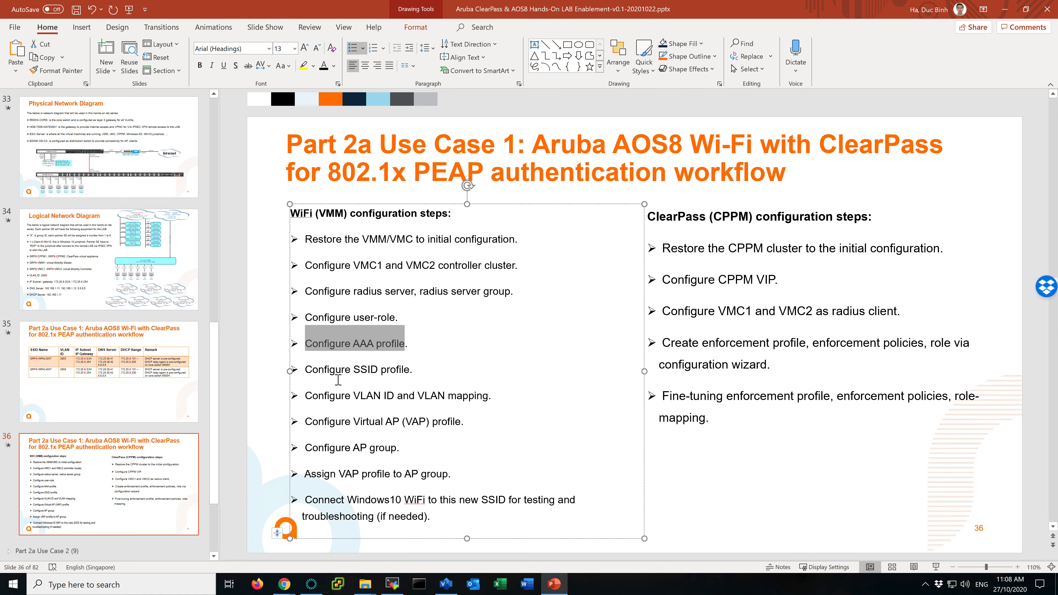
pyautogui.moveTo(308, 372); pyautogui.dragTo(402, 372)
pyautogui.hotkey('alt', 'Tab')
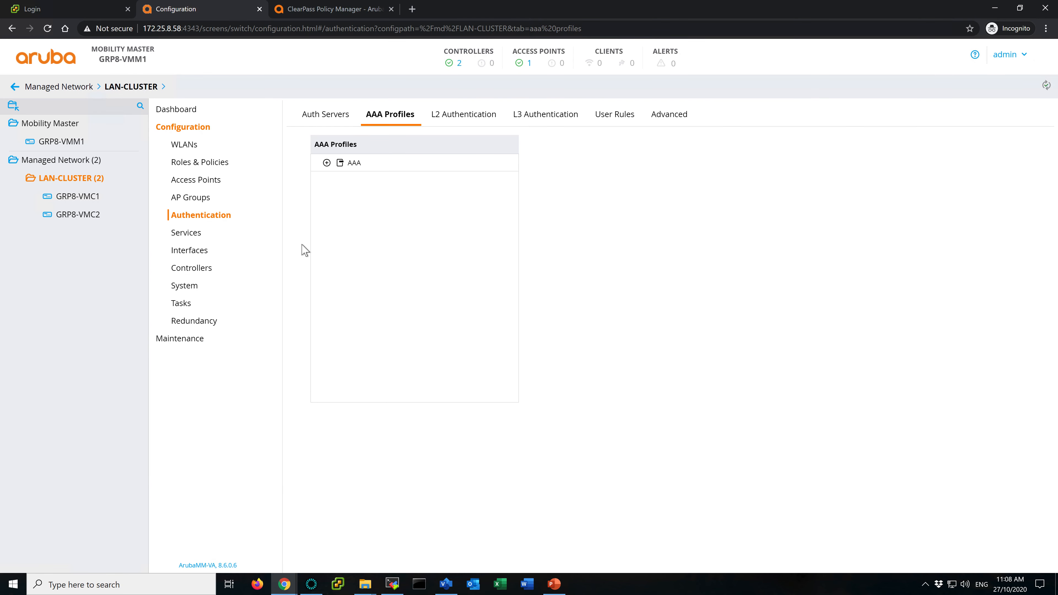
# Open the LAN-CLUSTER system profiles and enable showing advanced profiles in the admin preferences
pyautogui.click(187, 288)
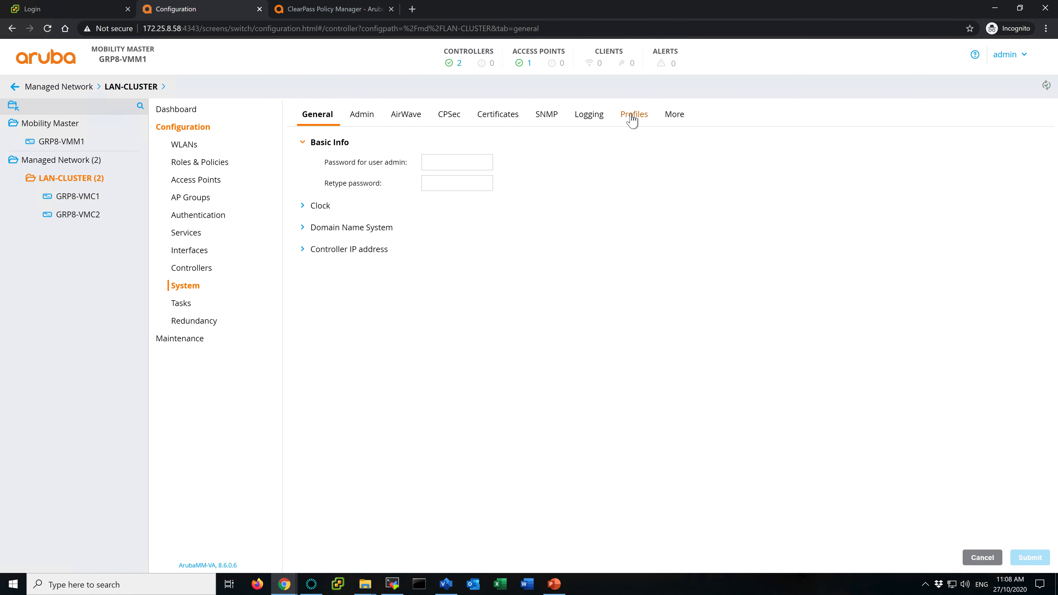
pyautogui.click(633, 116)
pyautogui.click(1008, 56)
pyautogui.click(999, 75)
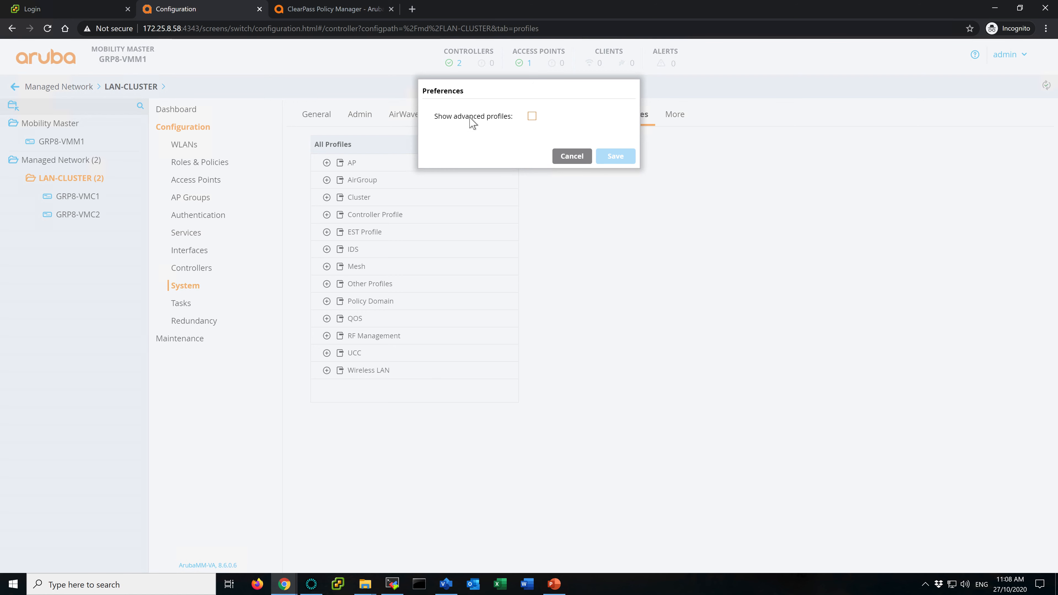
pyautogui.click(532, 118)
pyautogui.click(616, 157)
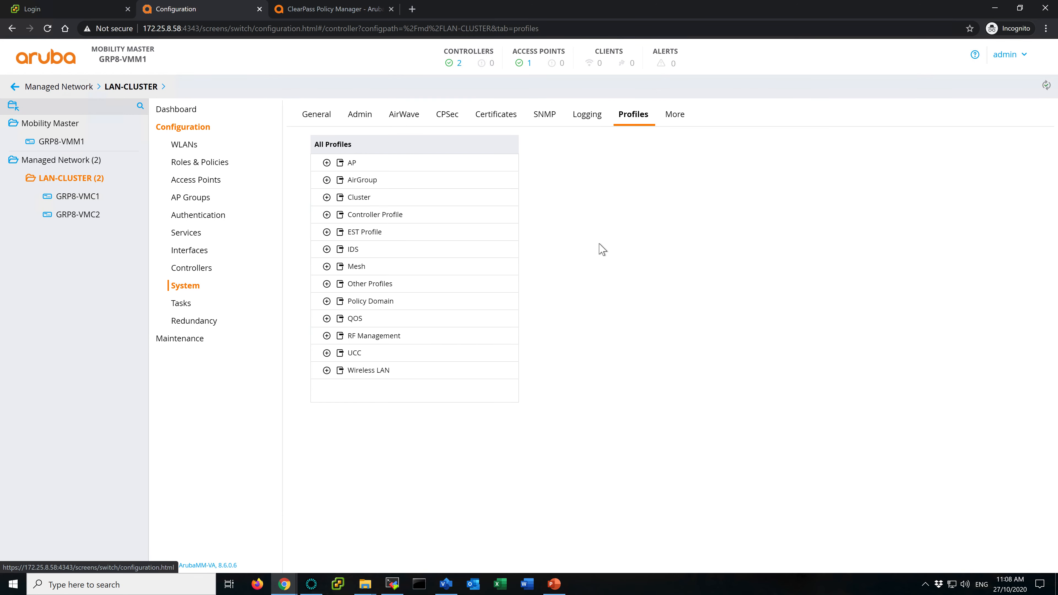
# Create a new SSID profile named SSID-WPA2-ENT under the Wireless LAN profiles
pyautogui.click(362, 371)
pyautogui.scroll(-3, 427, 331)
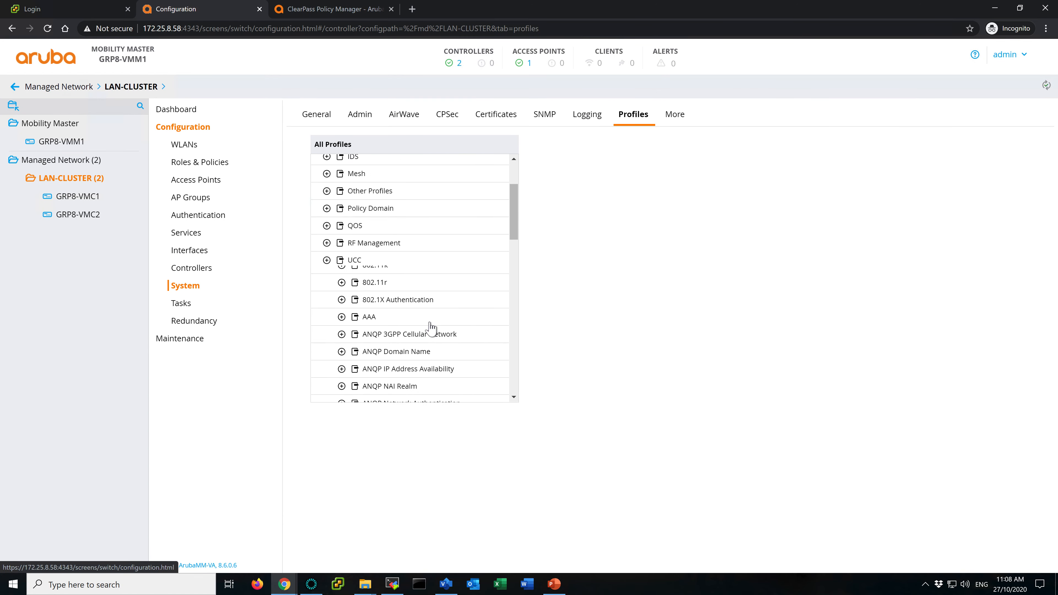
pyautogui.scroll(-10, 431, 329)
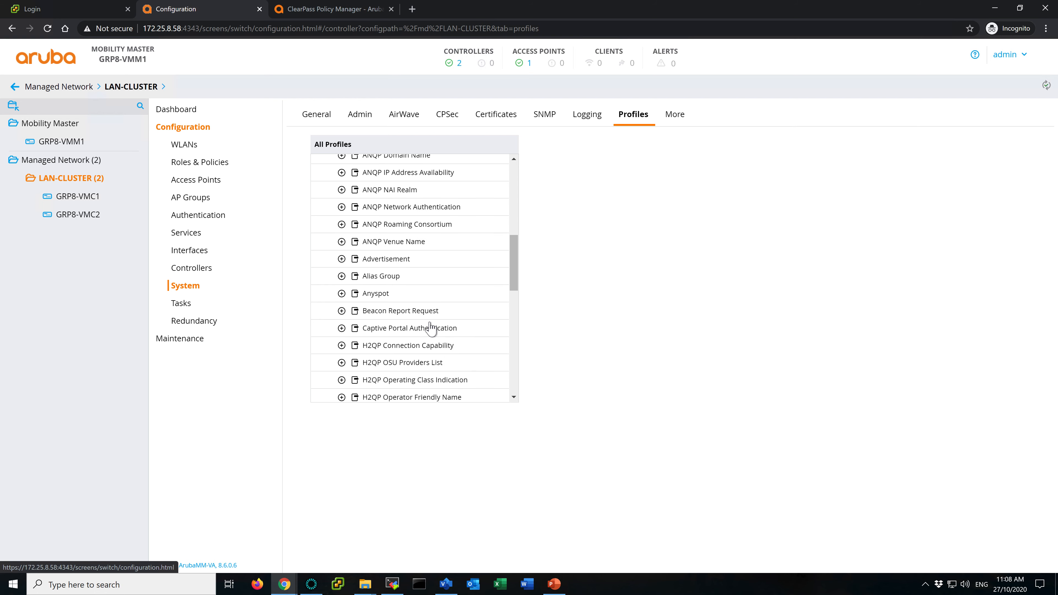
pyautogui.scroll(-3, 430, 329)
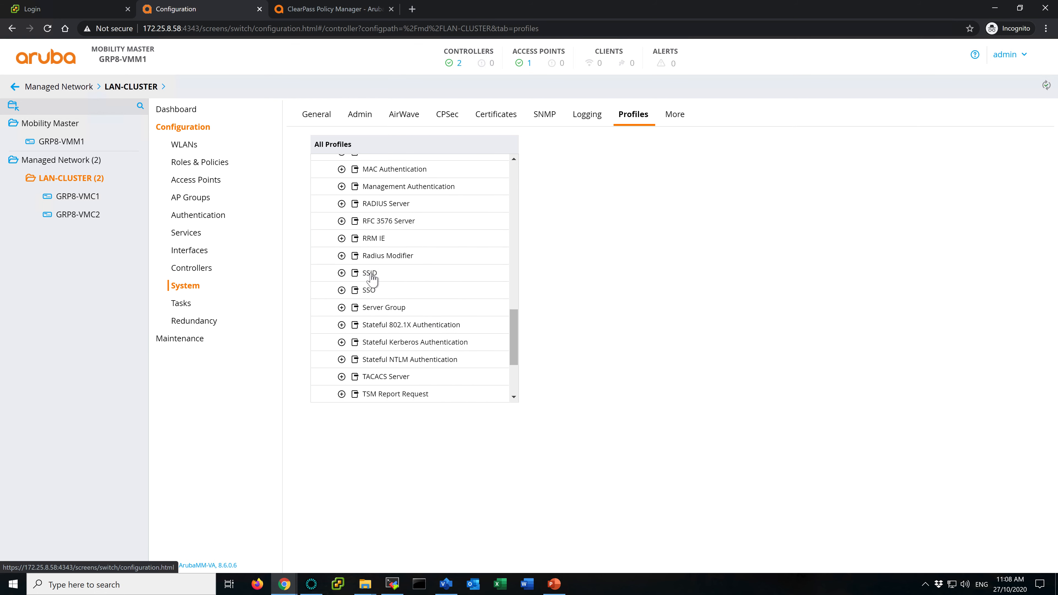
pyautogui.click(370, 275)
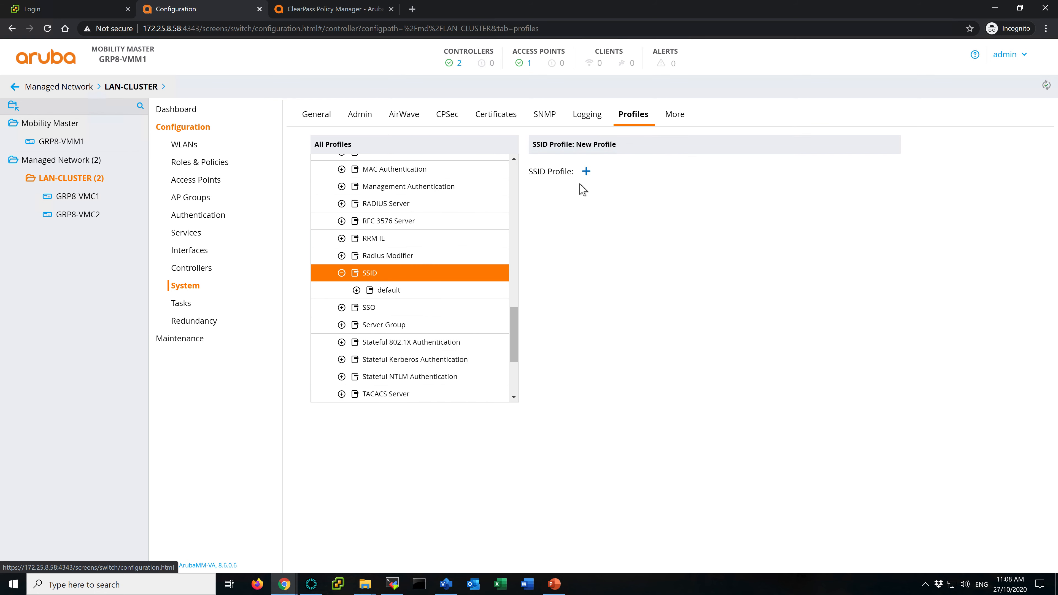
pyautogui.click(586, 171)
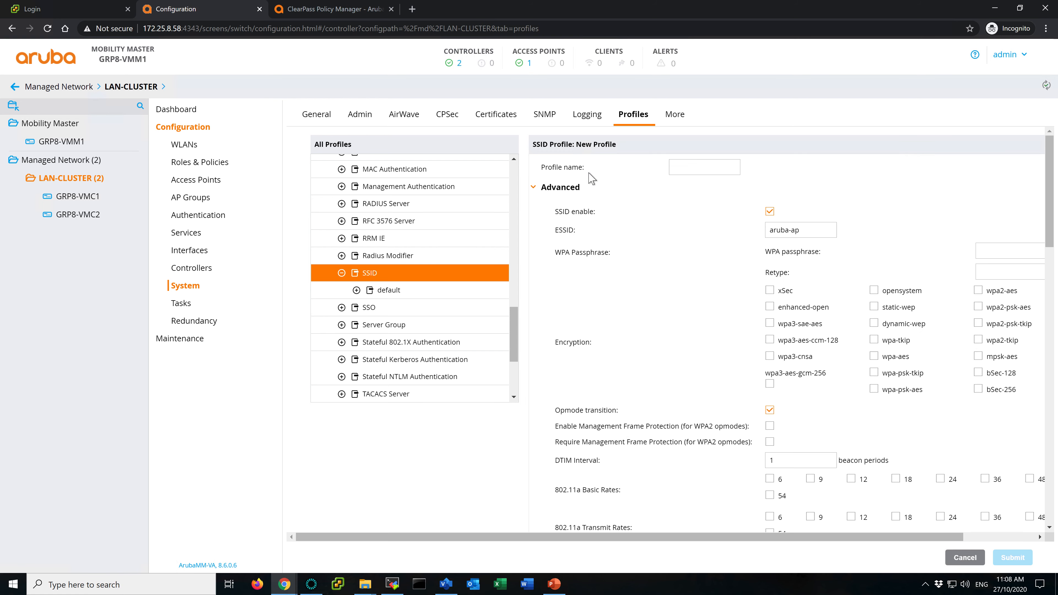
pyautogui.click(704, 168)
pyautogui.write('SSID-')
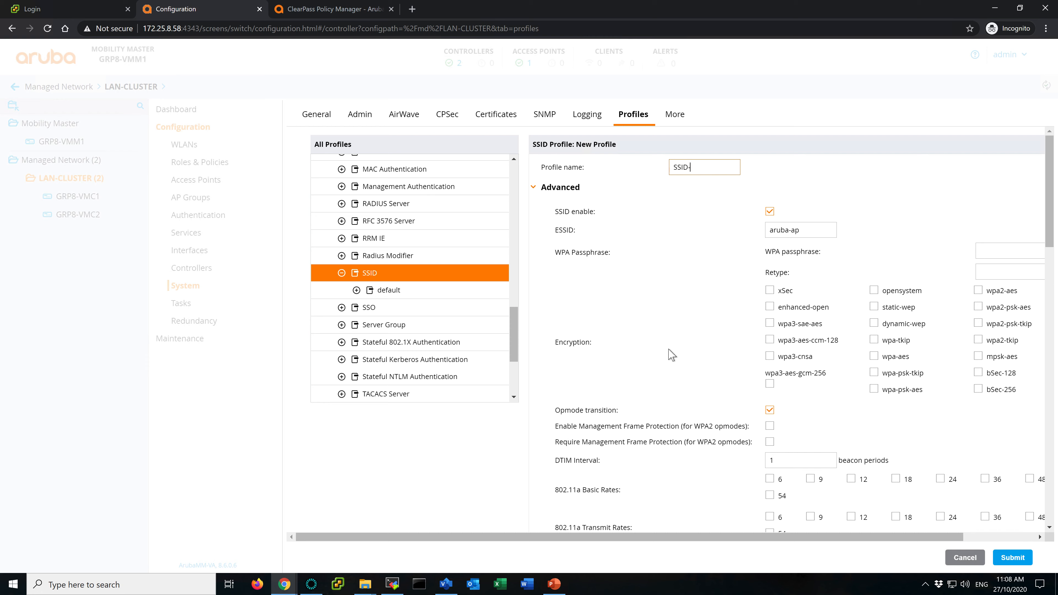
pyautogui.write('WPA2-ENT')
# Select the ESSID text for replacement, copy the WPA2 SSID name from the slide 35 table in PowerPoint, and return to Chrome
pyautogui.moveTo(817, 231); pyautogui.dragTo(765, 232)
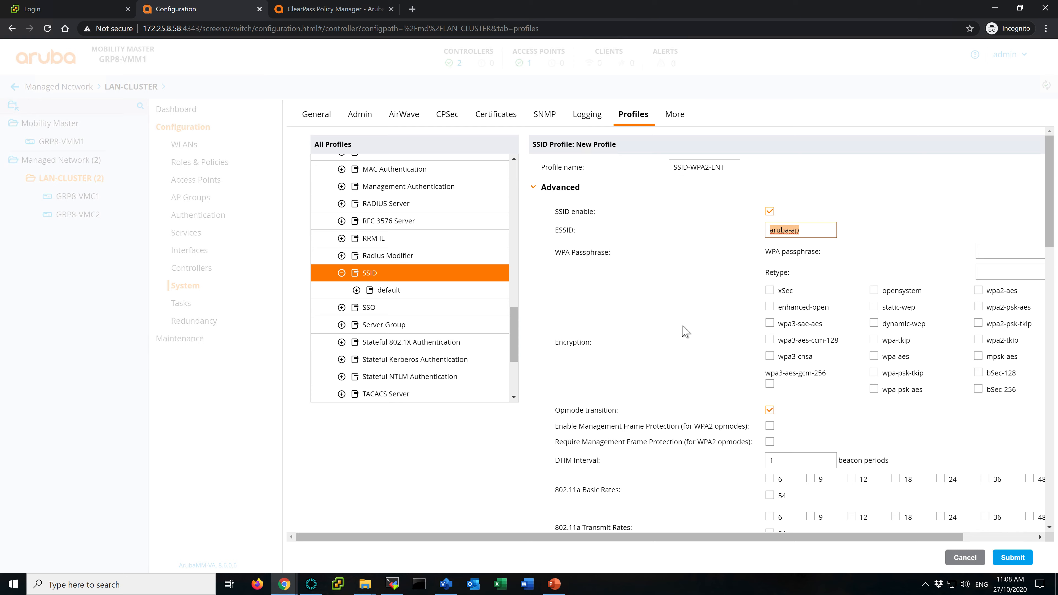
pyautogui.hotkey('alt', 'Tab')
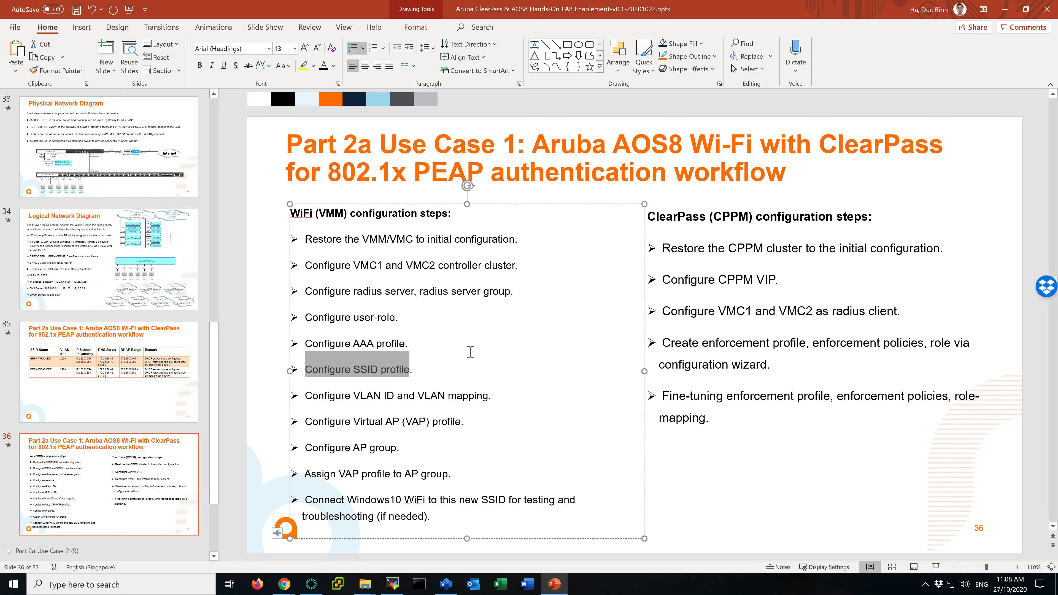
pyautogui.click(119, 378)
pyautogui.click(391, 280)
pyautogui.moveTo(302, 279)
pyautogui.mouseDown()
pyautogui.moveTo(355, 286)
pyautogui.moveTo(298, 277)
pyautogui.mouseUp()
pyautogui.hotkey('ctrl', 'z')
pyautogui.hotkey('ctrl', 'c')
pyautogui.hotkey('alt', 'Tab')
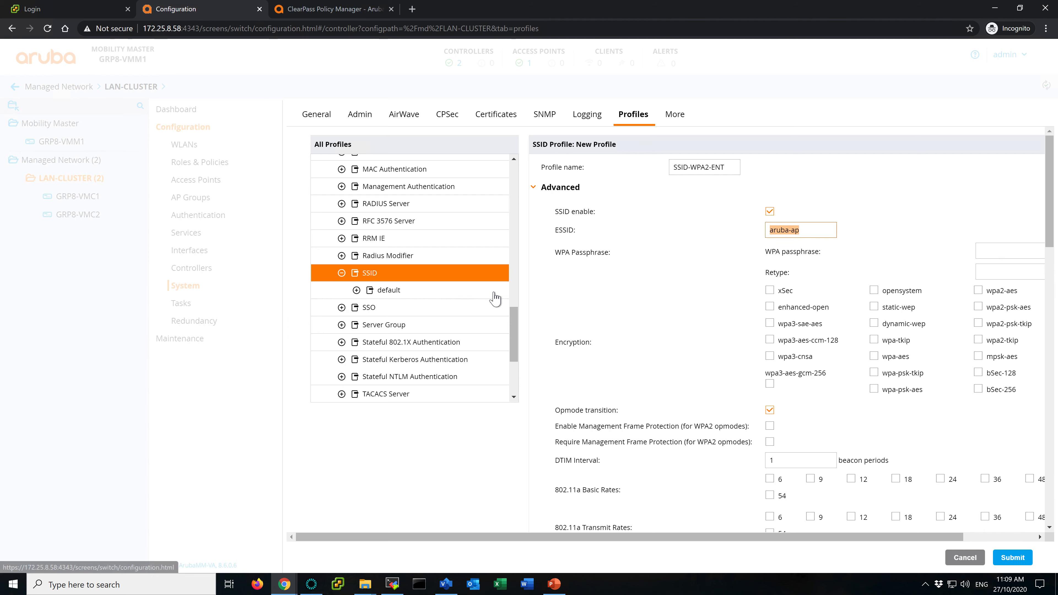
# Paste the copied name as the new profile's ESSID and correct it to GRP8-WPA2-ENT
pyautogui.hotkey('ctrl', 'v')
pyautogui.click(779, 229)
pyautogui.press('BackSpace')
pyautogui.write('8')
pyautogui.write('G')
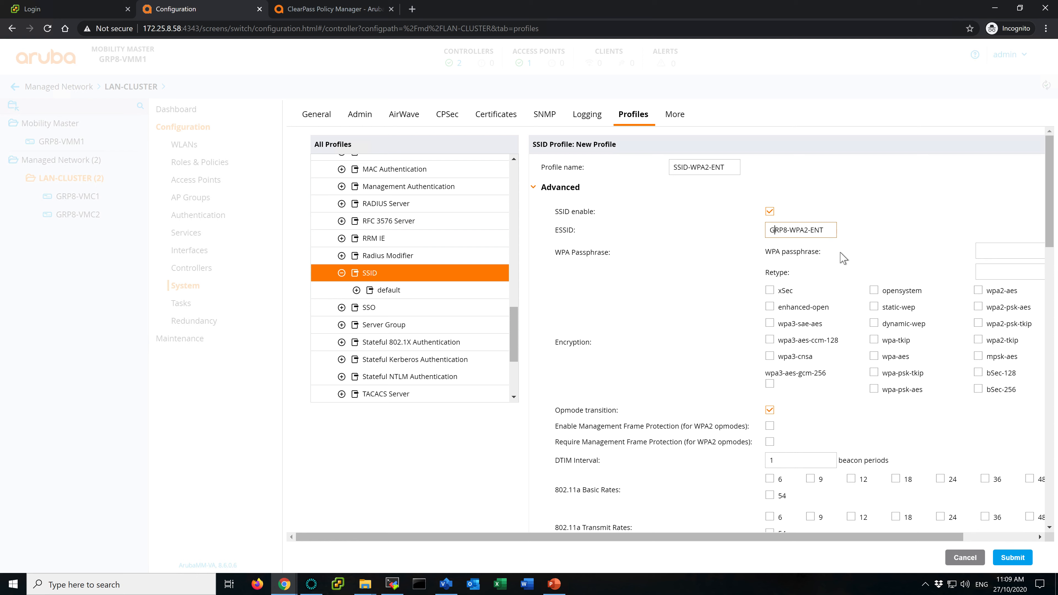
# Enable wpa2-aes encryption for SSID-WPA2-ENT and submit the new profile
pyautogui.click(978, 291)
pyautogui.scroll(-3, 869, 440)
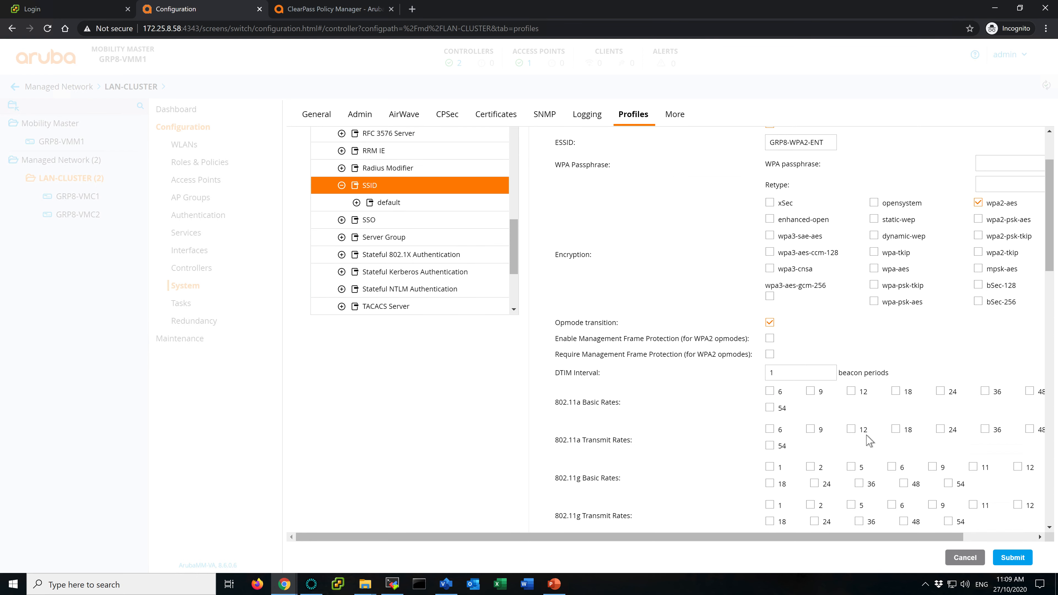
pyautogui.click(1012, 557)
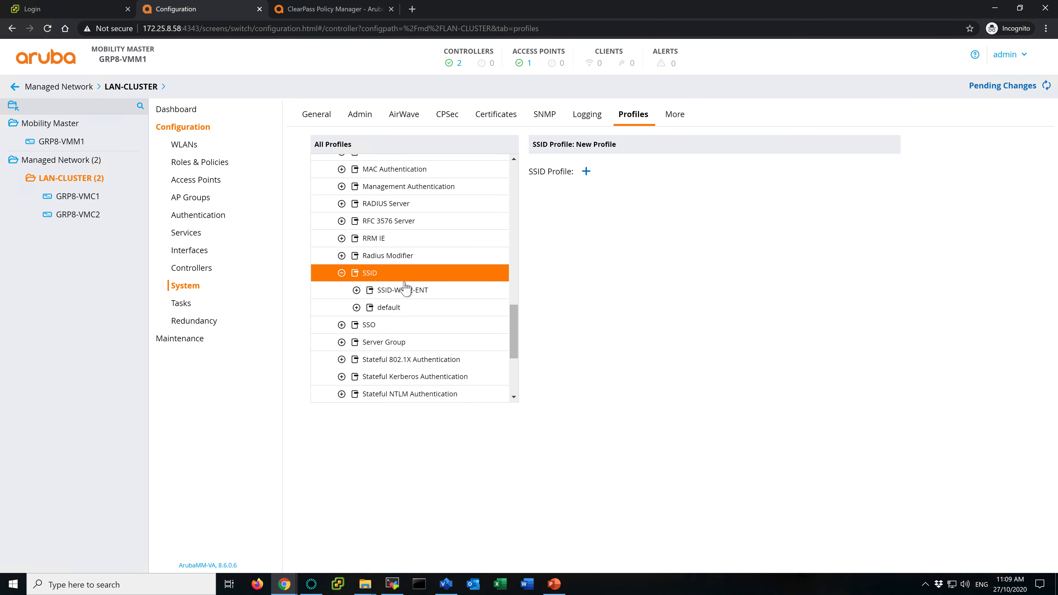
# Deploy the new SSID-WPA2-ENT profile to the LAN-CLUSTER controllers and dismiss the deployment status
pyautogui.click(999, 86)
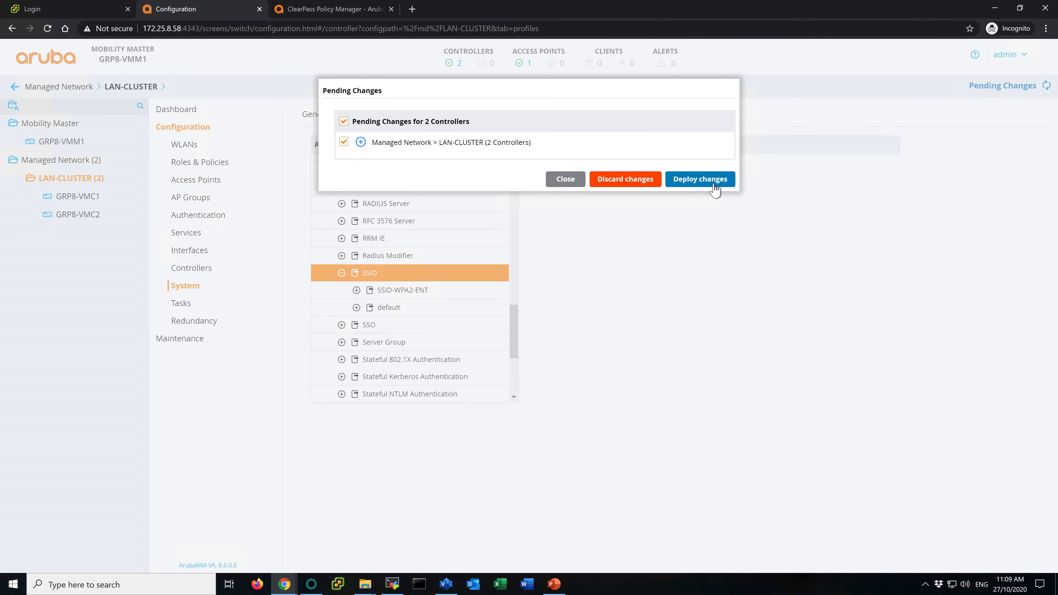
pyautogui.click(709, 182)
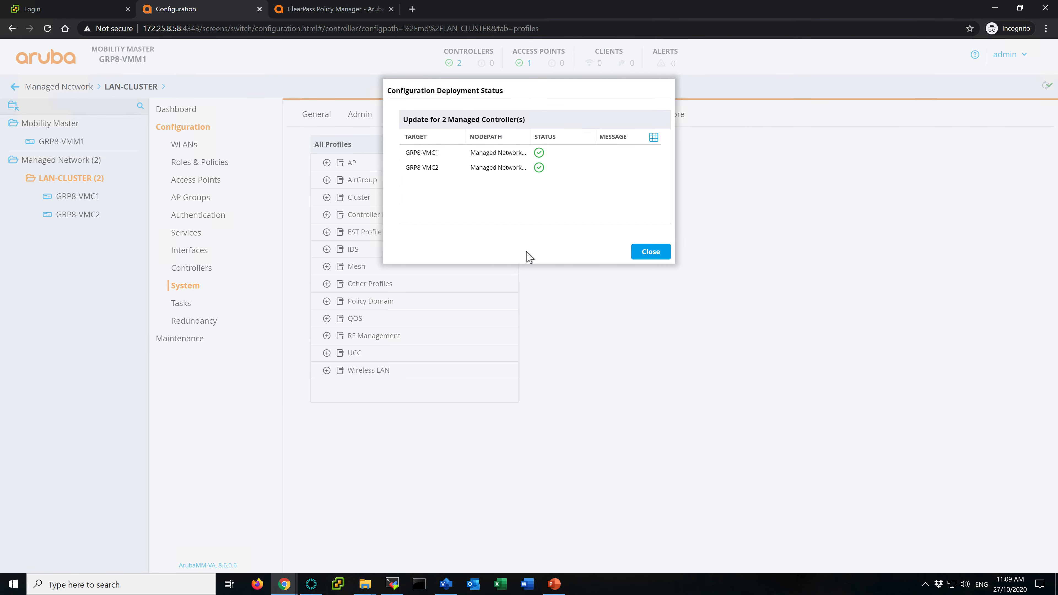
pyautogui.click(653, 251)
# Reopen the SSID-WPA2-ENT profile and disable 802.11a basic rate 6 and transmit rates 6 and 9
pyautogui.click(372, 370)
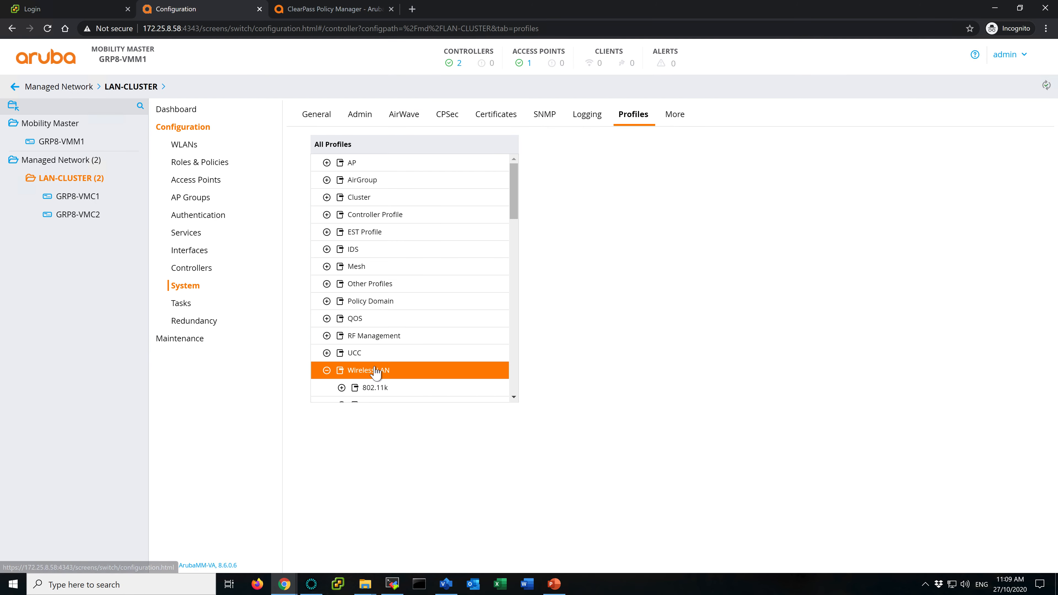
pyautogui.scroll(-10, 375, 372)
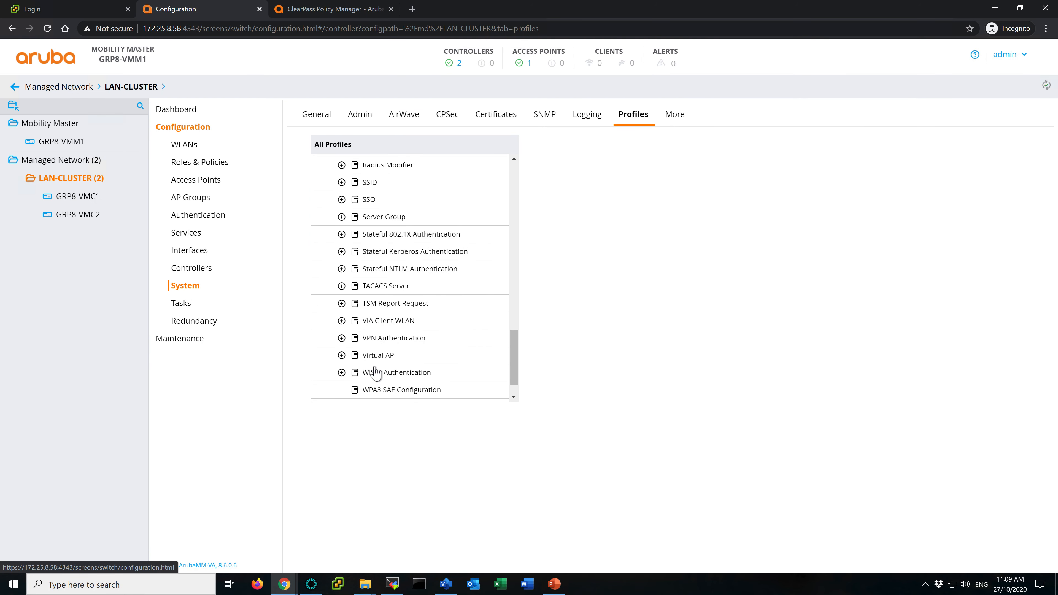
pyautogui.click(369, 182)
pyautogui.click(405, 200)
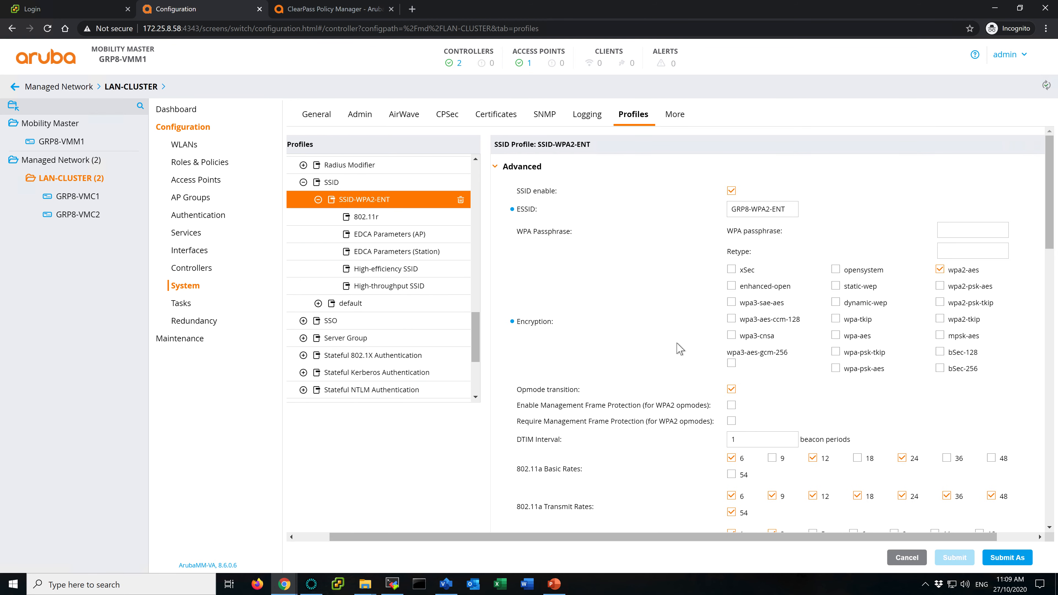
pyautogui.scroll(-2, 678, 348)
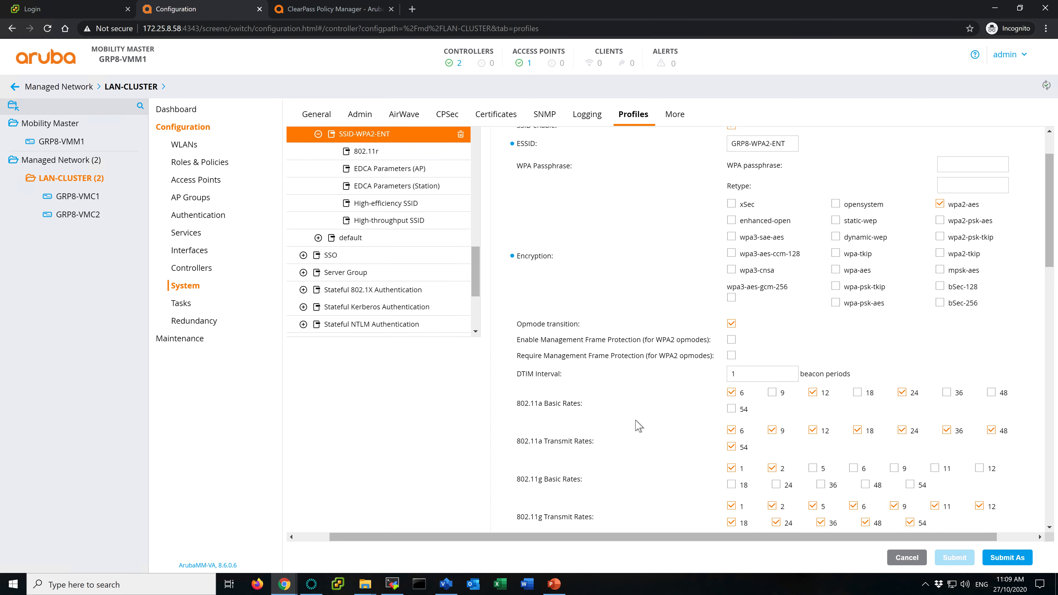
pyautogui.scroll(-1, 638, 426)
pyautogui.scroll(-2, 640, 425)
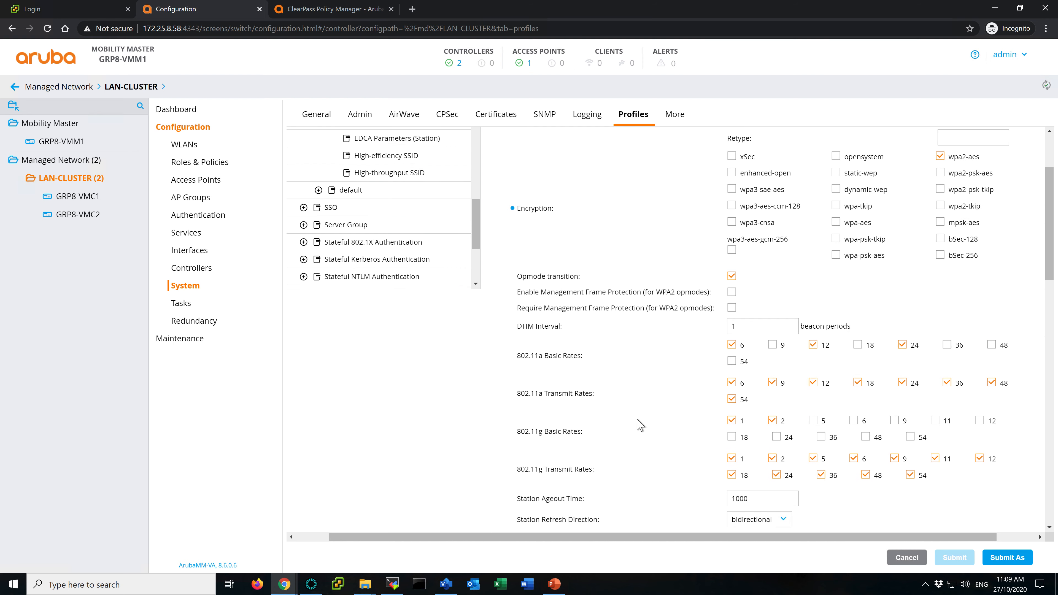
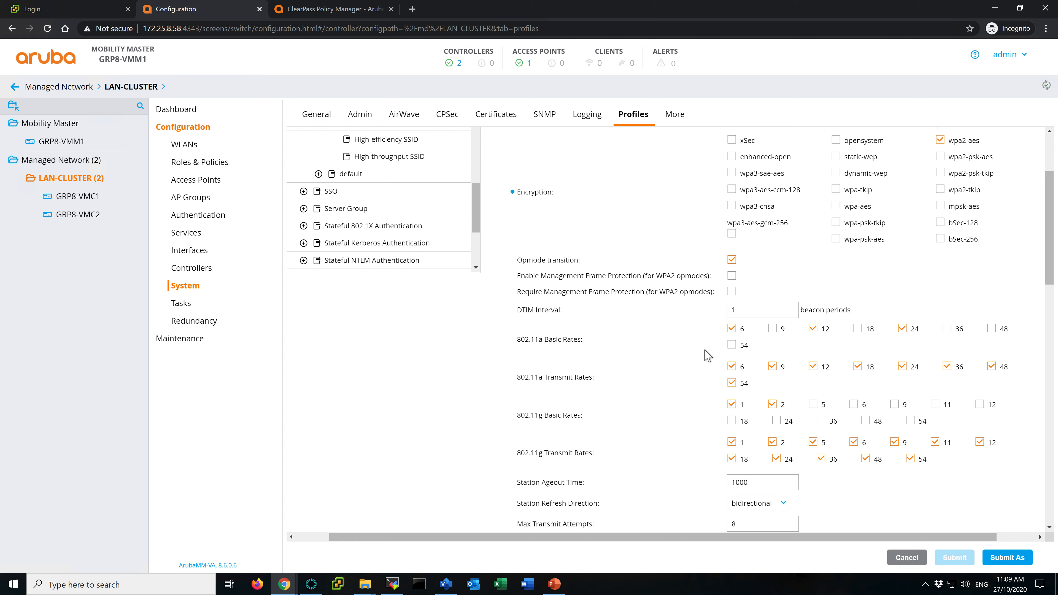
pyautogui.click(731, 329)
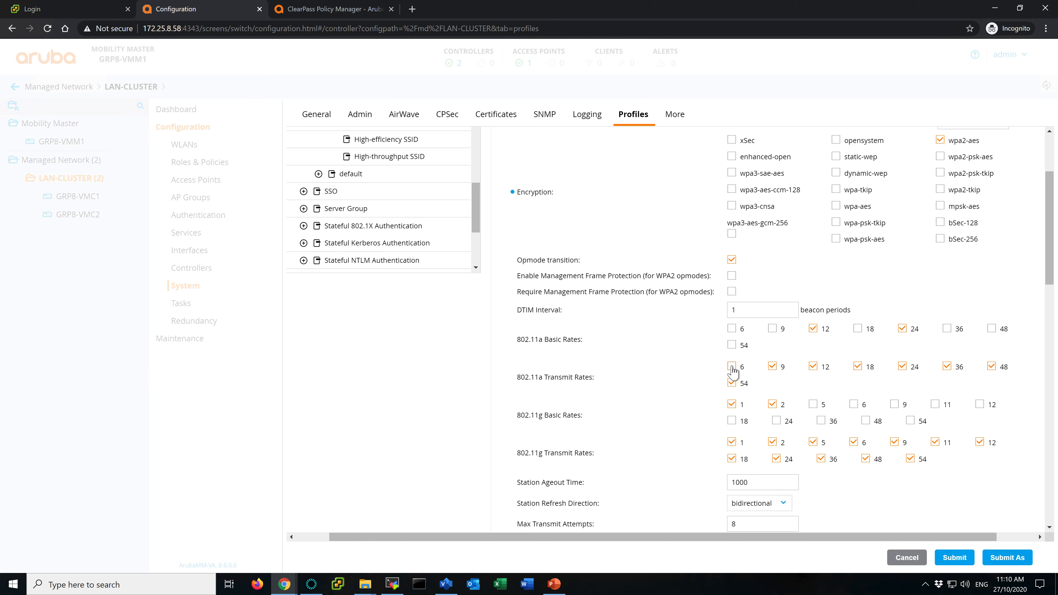
pyautogui.click(771, 369)
# Replace 802.11g basic rates 1 and 2 with 6, disable 802.11g transmit rate 2, and submit SSID-WPA2-ENT
pyautogui.click(734, 409)
pyautogui.click(773, 405)
pyautogui.click(856, 406)
pyautogui.click(856, 407)
pyautogui.click(771, 442)
pyautogui.click(952, 556)
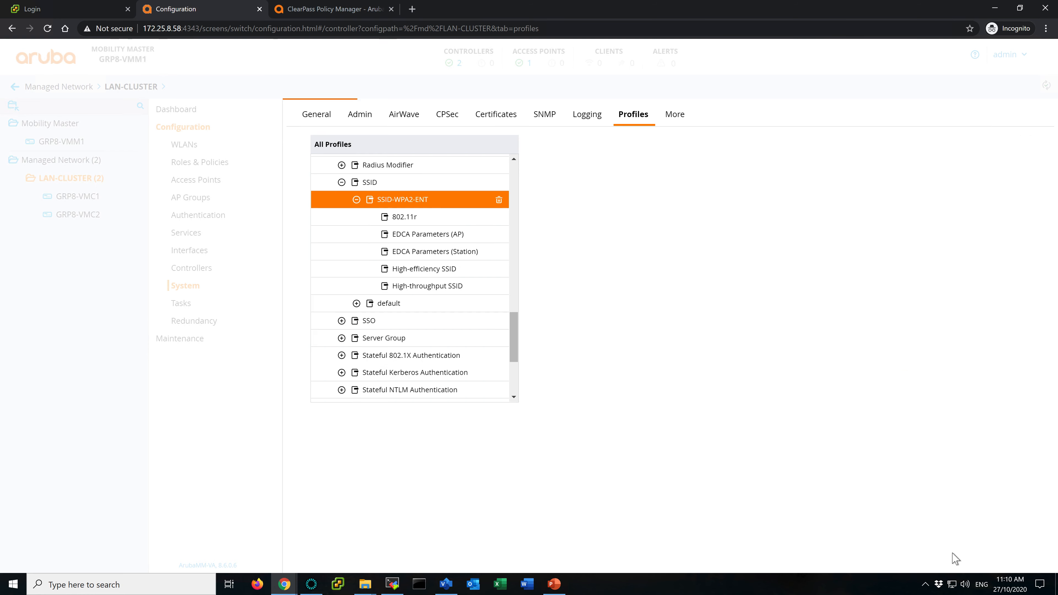
# Deploy the pending SSID-WPA2-ENT rate changes to the LAN-CLUSTER controllers and dismiss the deployment status
pyautogui.scroll(-10, 730, 349)
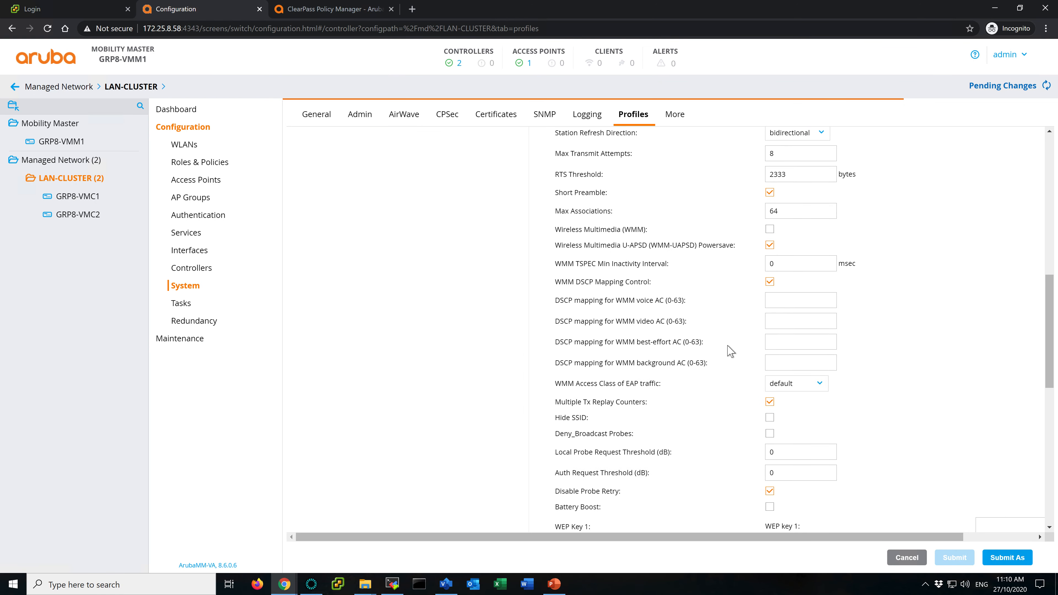
pyautogui.scroll(-8, 729, 351)
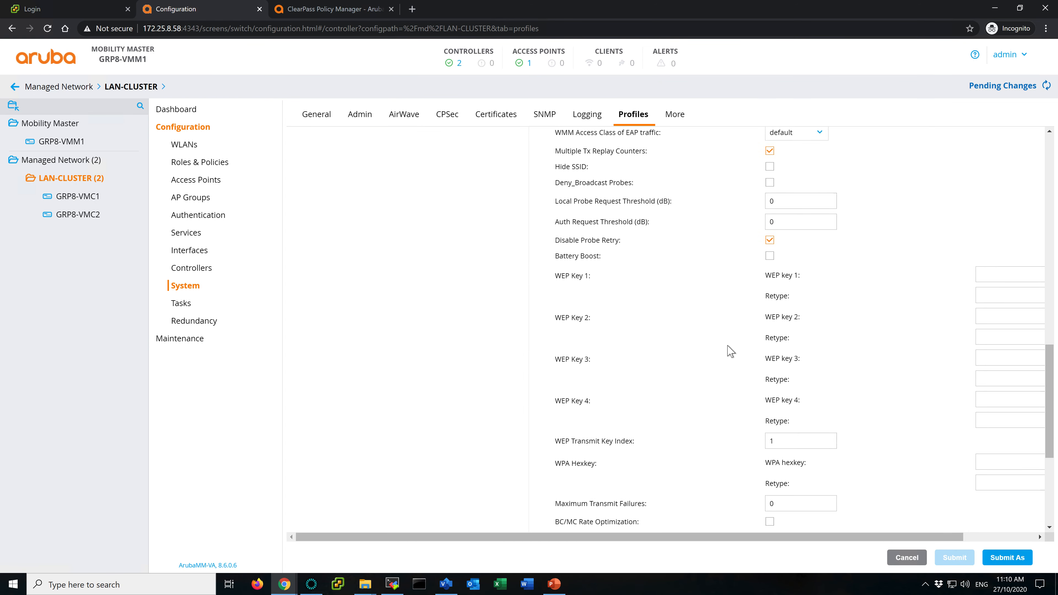
pyautogui.scroll(18, 731, 350)
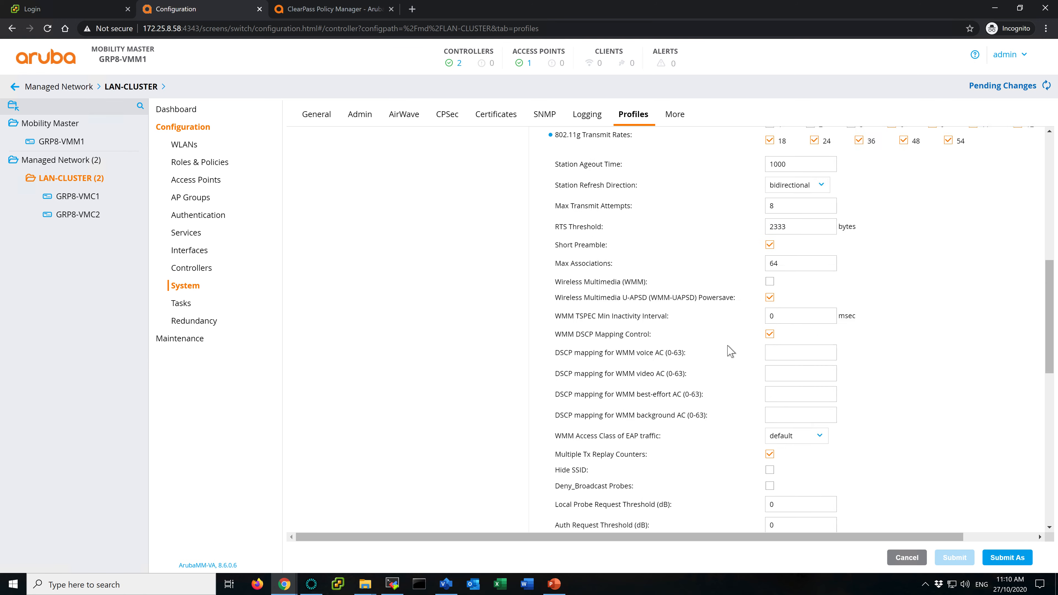
pyautogui.click(998, 87)
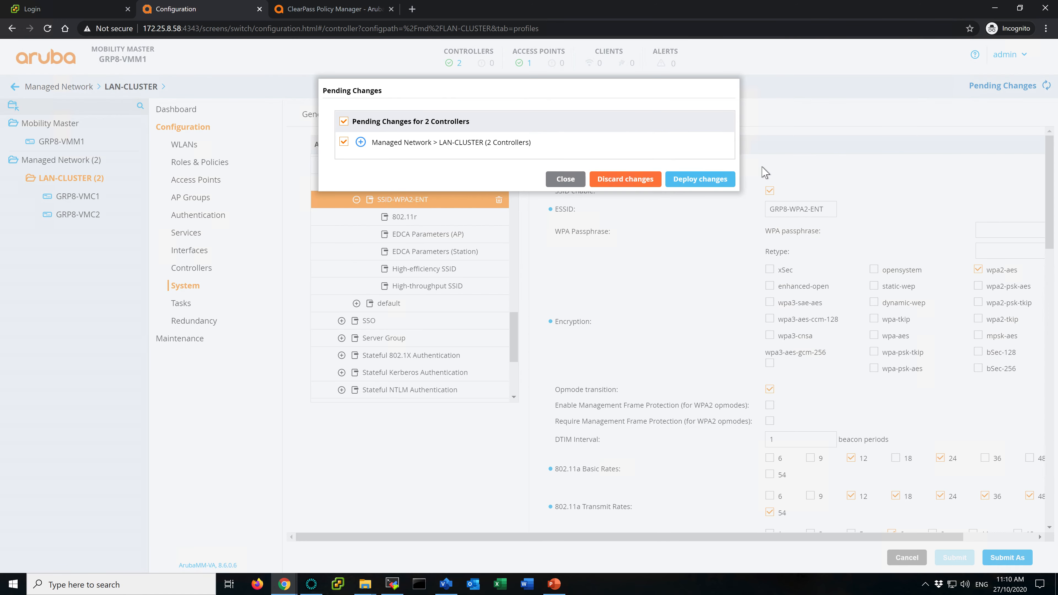
pyautogui.click(716, 181)
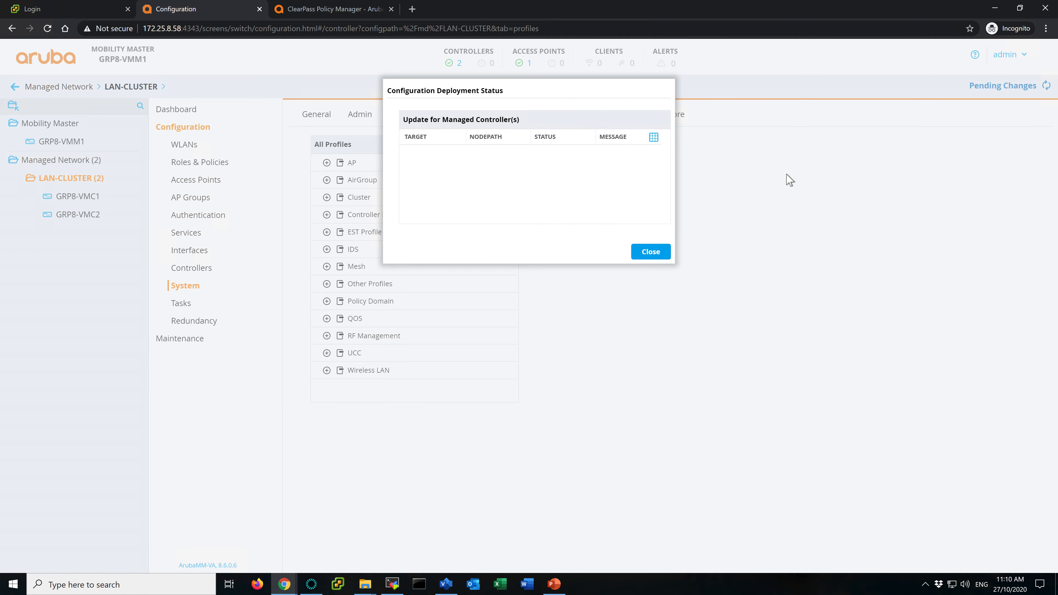
pyautogui.click(651, 252)
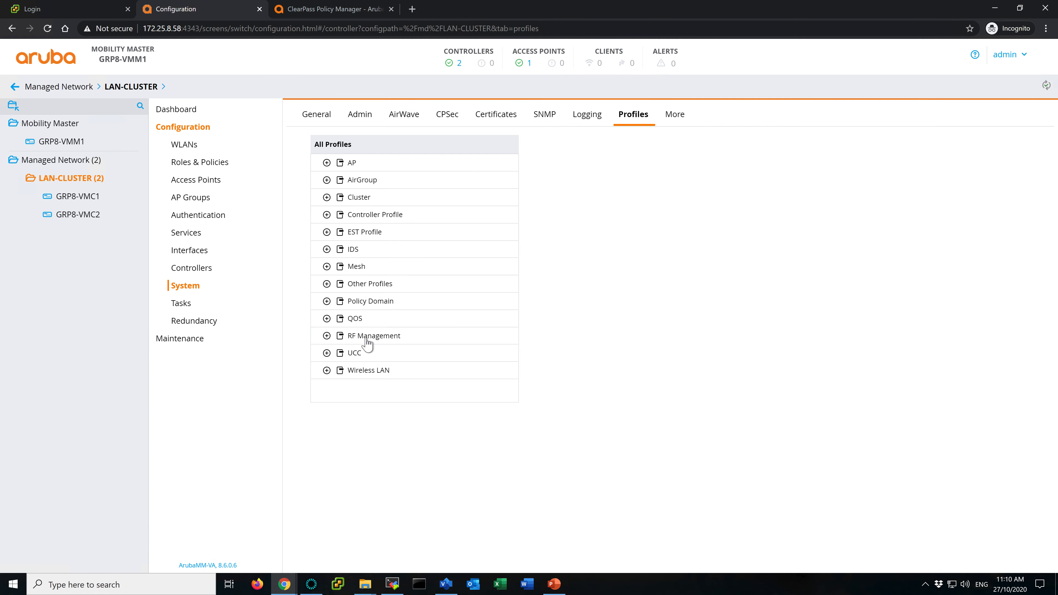
# Expand the Wireless LAN profiles, check the Configure SSID profile step on slide 36 in PowerPoint, and return to Chrome
pyautogui.click(371, 375)
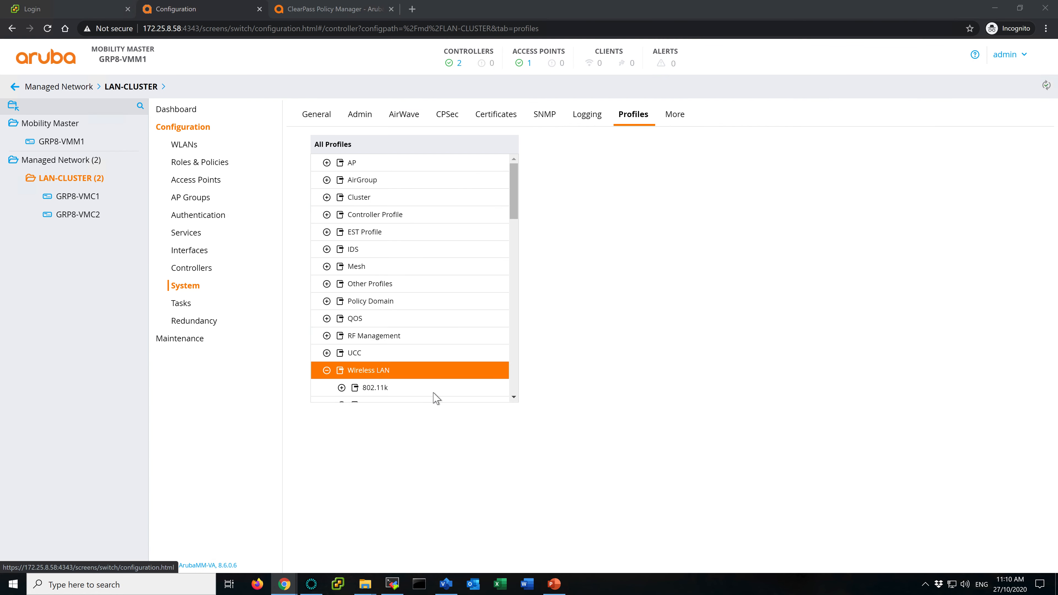
pyautogui.hotkey('alt', 'Tab')
pyautogui.click(114, 475)
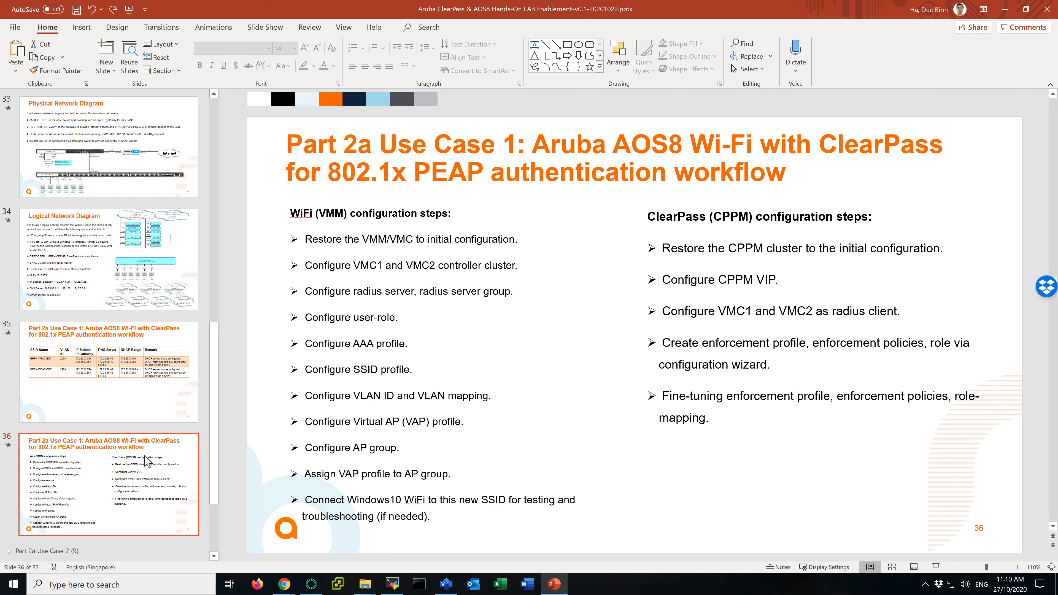
pyautogui.click(319, 369)
pyautogui.doubleClick(365, 369)
pyautogui.hotkey('alt', 'Tab')
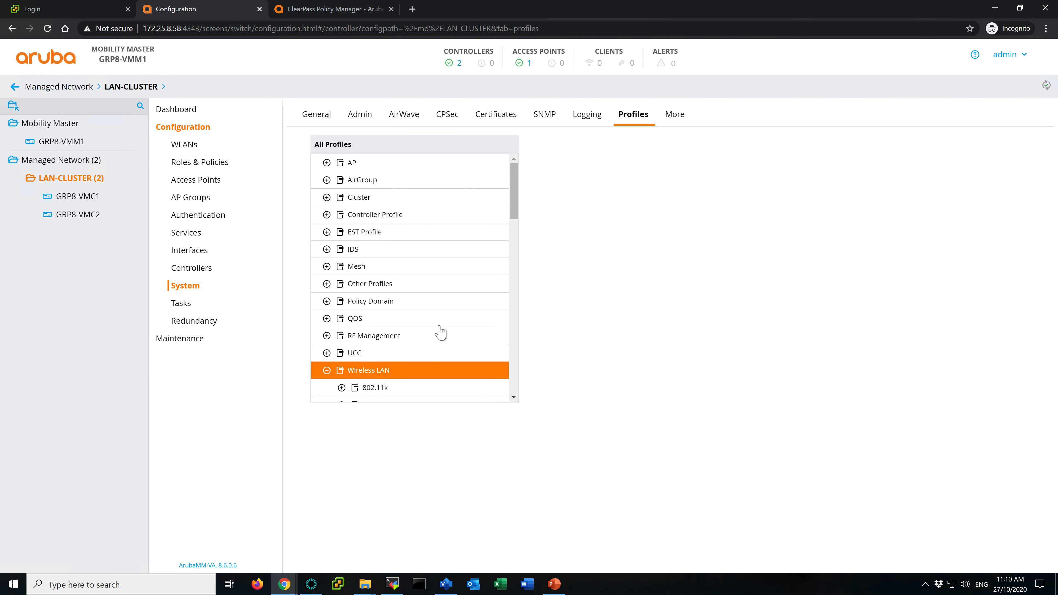
# Open the SSID-WPA2-ENT profile under Wireless LAN SSID and save a copy of it as SSID-WPA3-ENT
pyautogui.scroll(-15, 439, 333)
pyautogui.click(369, 268)
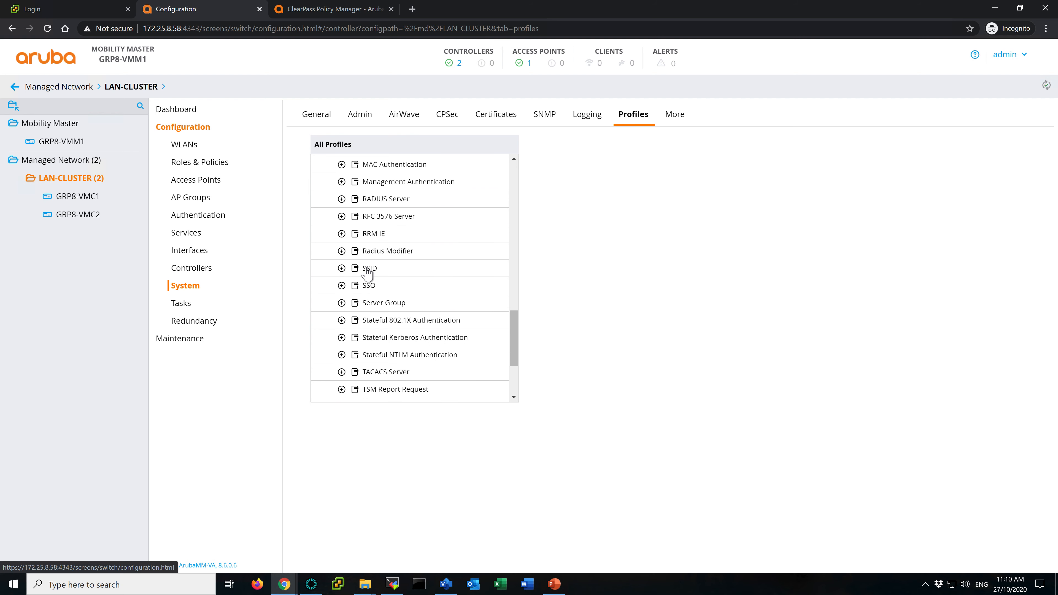
pyautogui.click(418, 287)
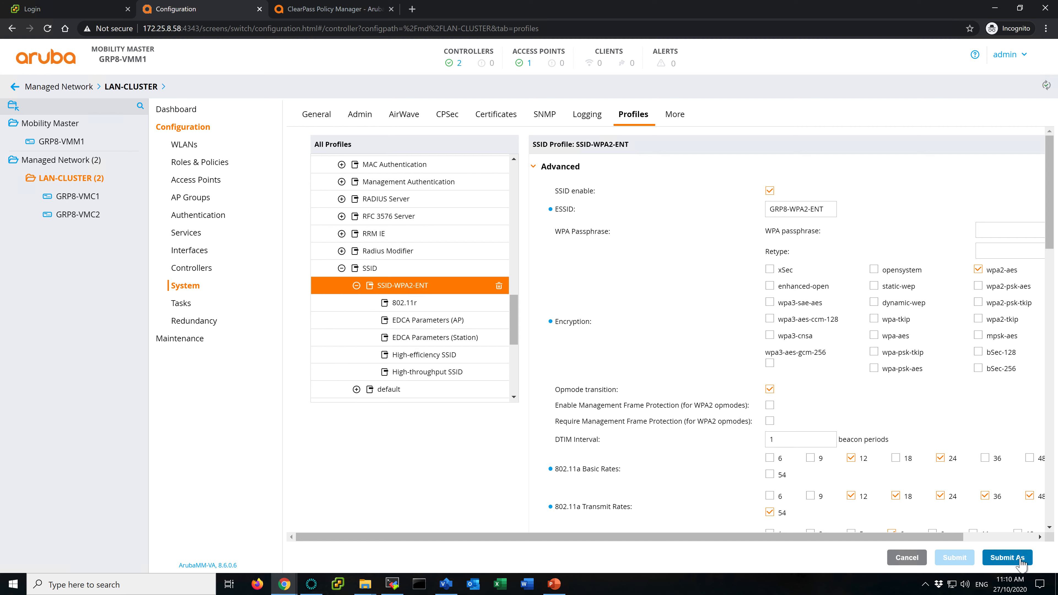
pyautogui.click(995, 556)
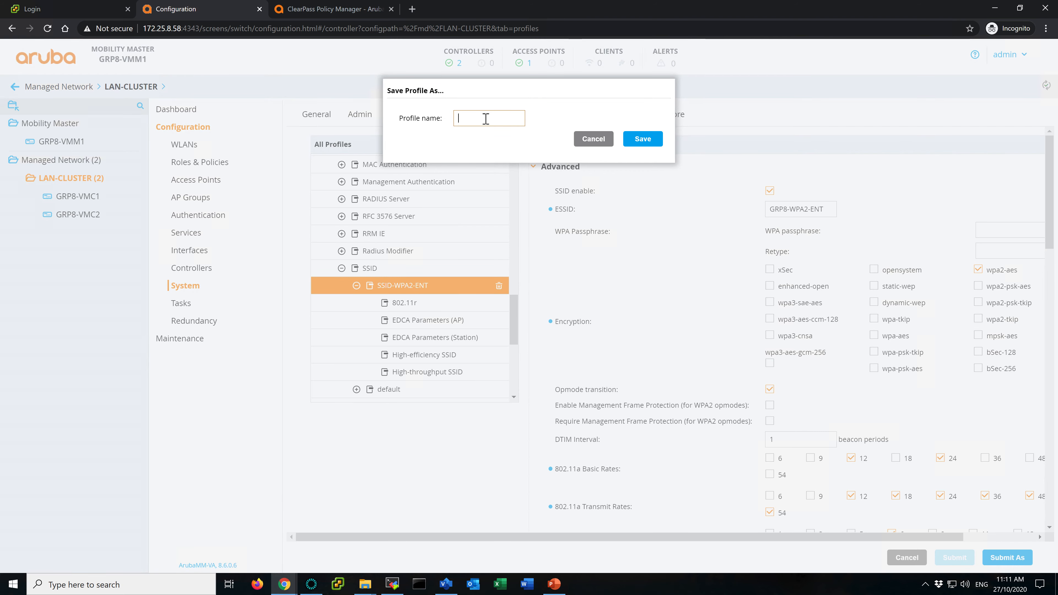
pyautogui.write('SSID-WPA3-ENT')
pyautogui.click(643, 138)
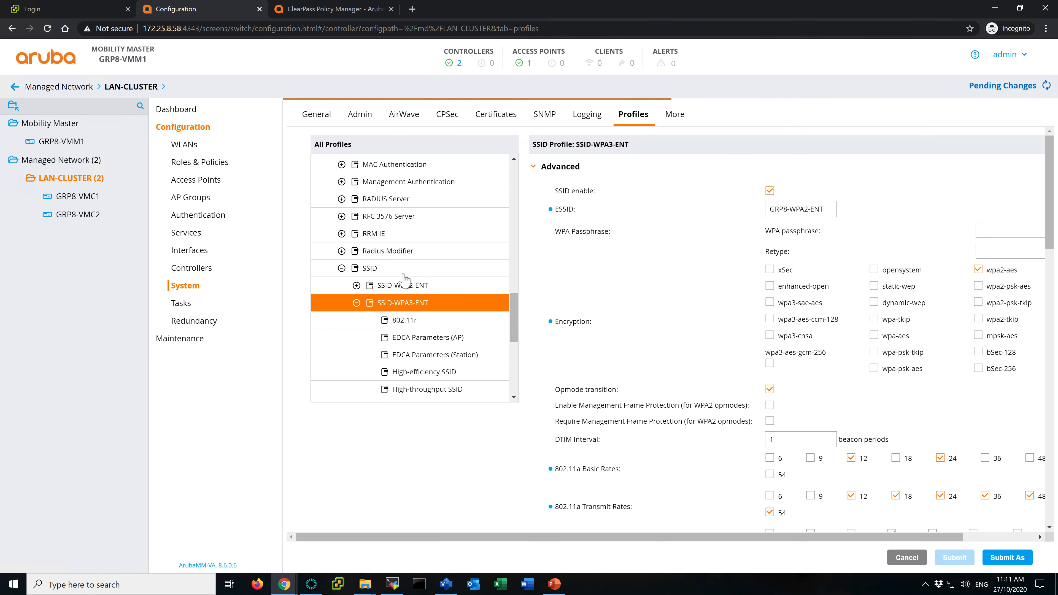
# Change the ESSID of the SSID-WPA3-ENT profile to GRP8-WPA3-ENT and submit the profile
pyautogui.click(809, 209)
pyautogui.write('3')
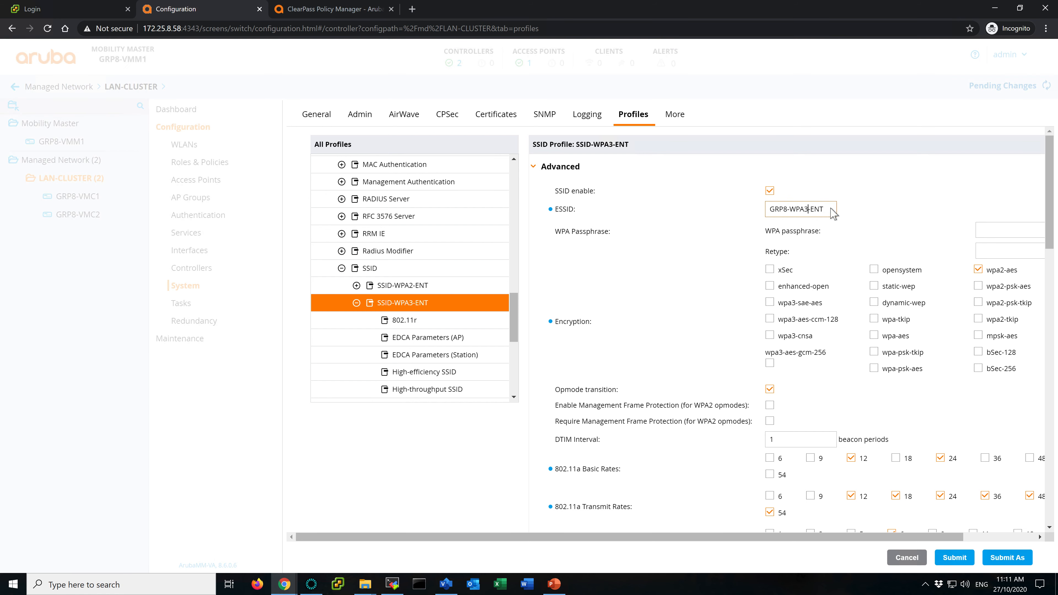
pyautogui.scroll(-3, 925, 448)
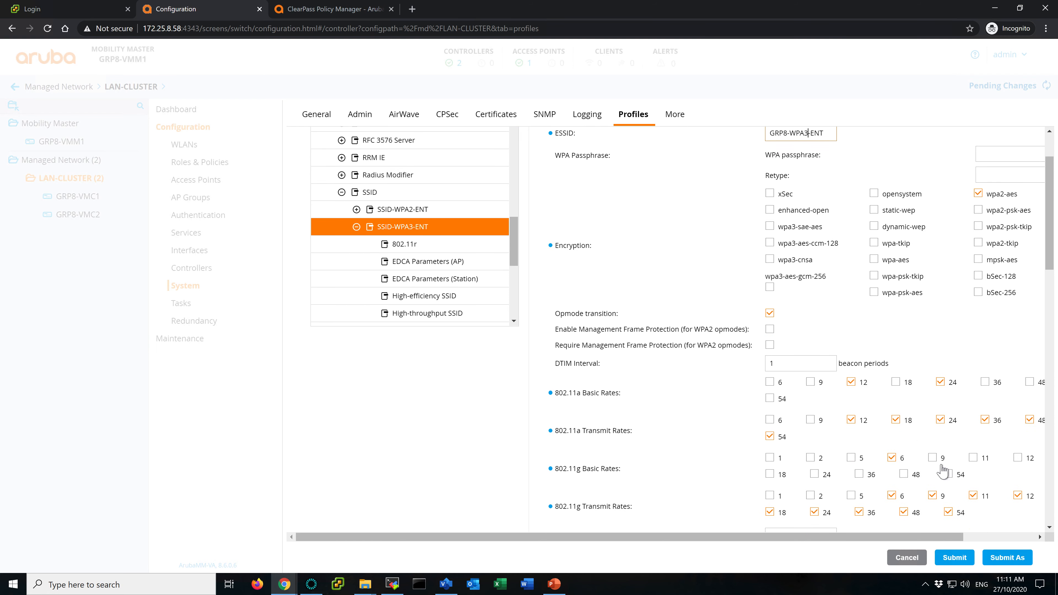
pyautogui.click(956, 557)
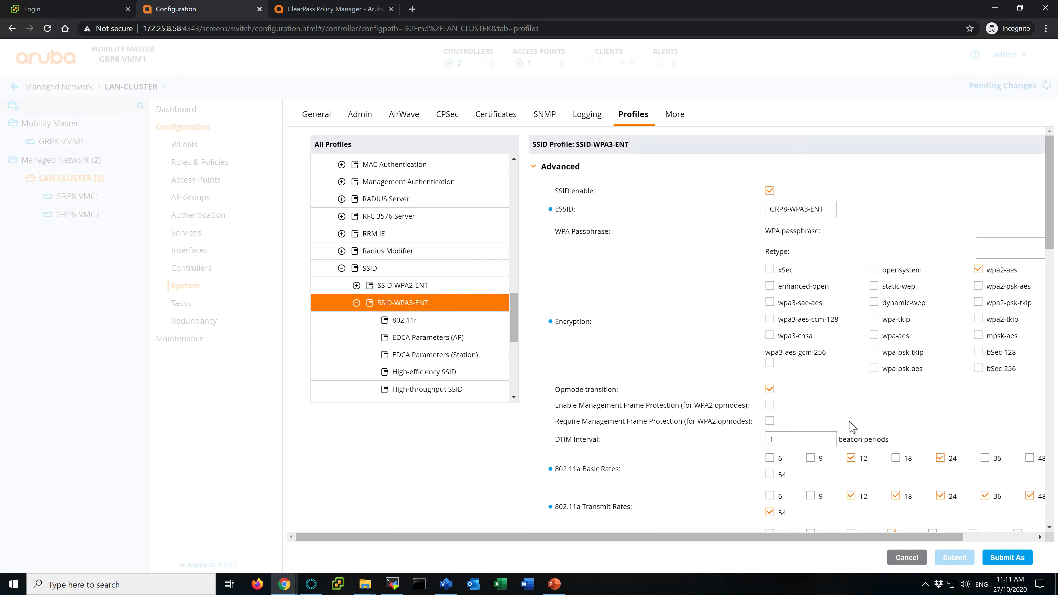
# Review the SSID-WPA3-ENT settings, deploy the pending changes to the LAN-CLUSTER controllers, and dismiss the deployment status
pyautogui.scroll(-3, 859, 384)
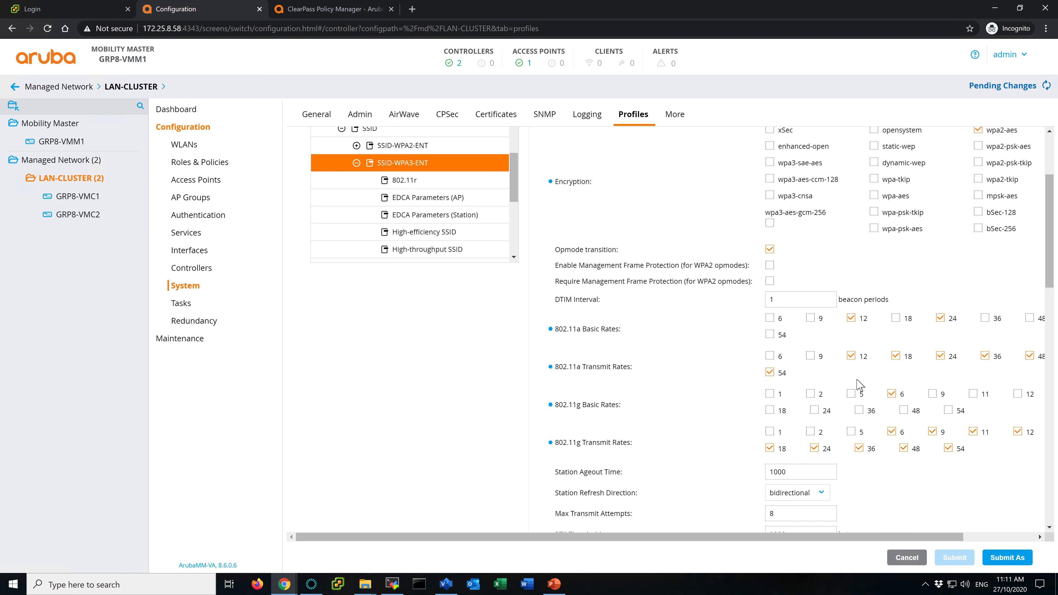
pyautogui.scroll(3, 858, 385)
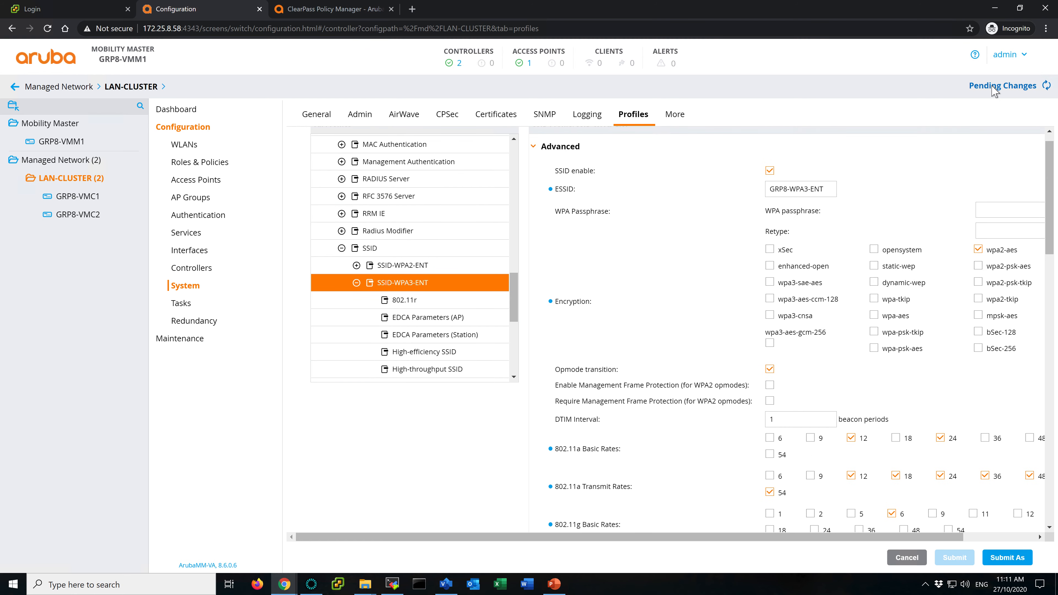
pyautogui.click(983, 89)
pyautogui.click(704, 180)
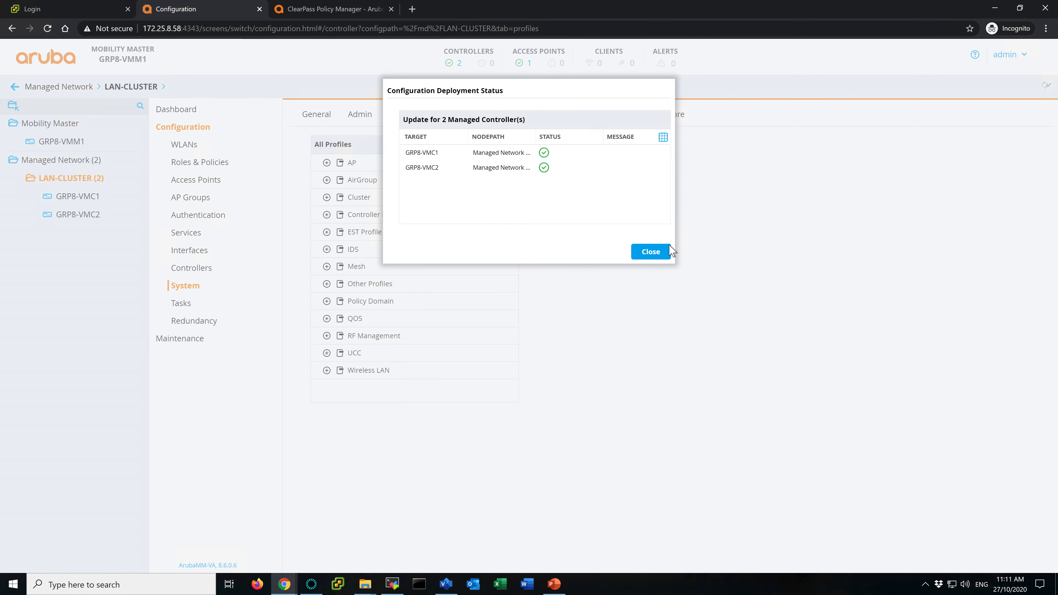
pyautogui.click(664, 251)
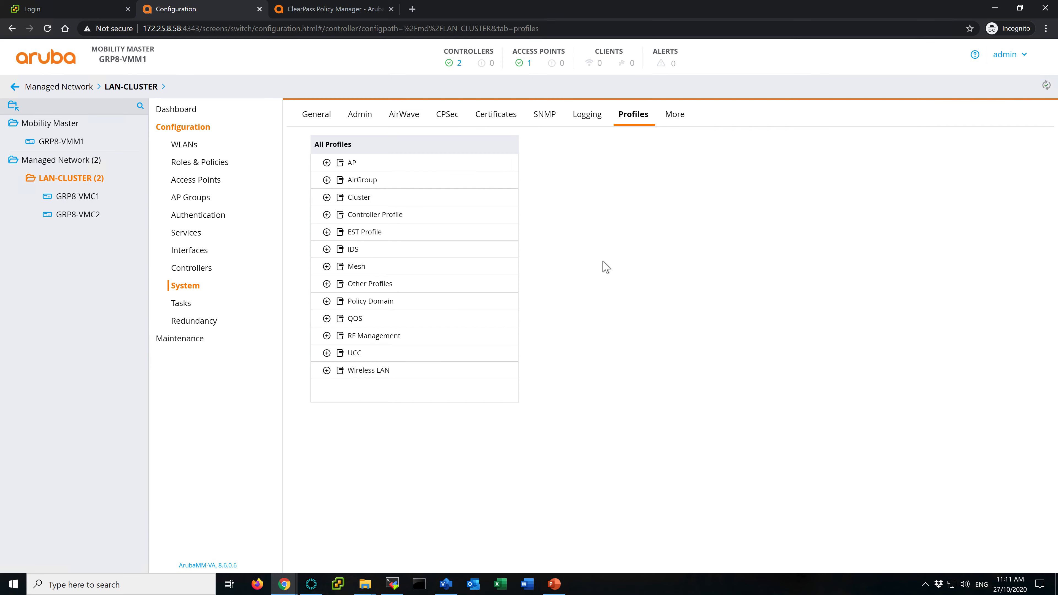
# Expand the Wireless LAN SSID profiles to check the list of SSID profiles
pyautogui.click(367, 370)
pyautogui.scroll(-7, 421, 337)
pyautogui.scroll(-4, 422, 335)
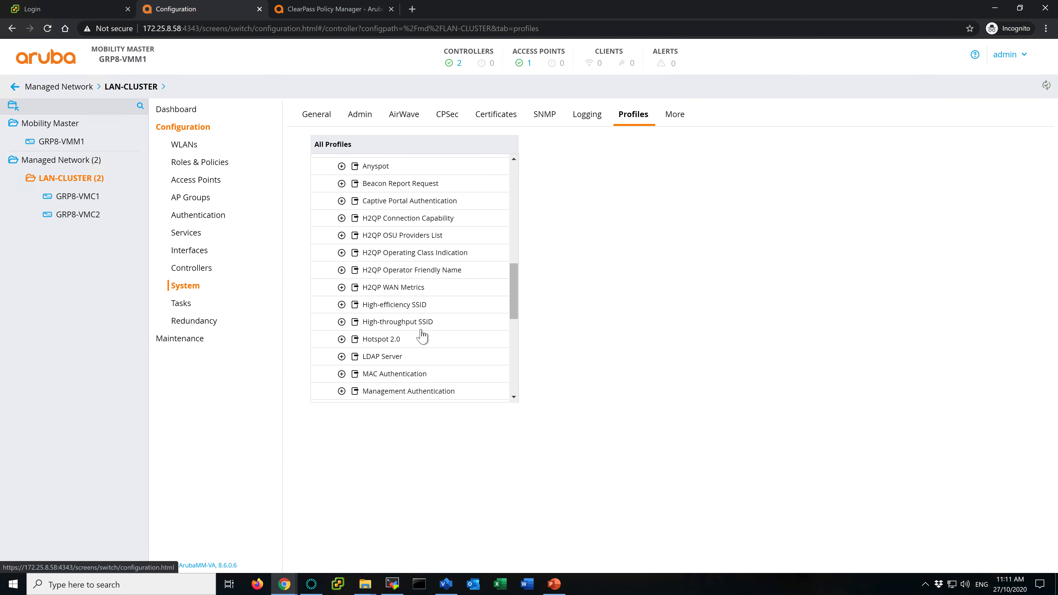
pyautogui.click(374, 354)
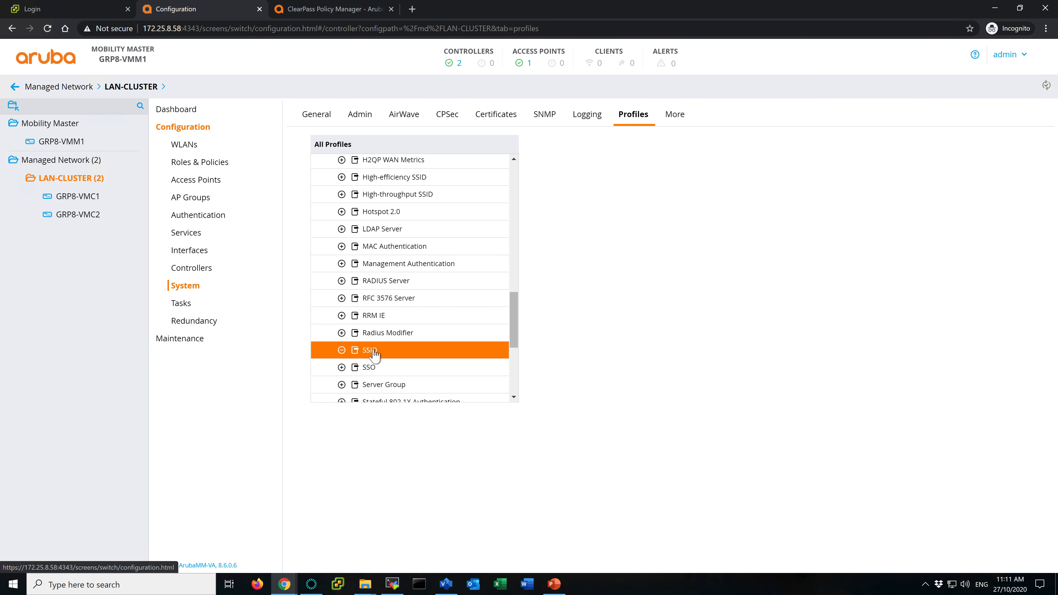
pyautogui.scroll(-2, 456, 350)
# Check the Configure VLAN ID and VLAN mapping step on slide 36 in PowerPoint, and return to Chrome
pyautogui.hotkey('alt', 'Tab')
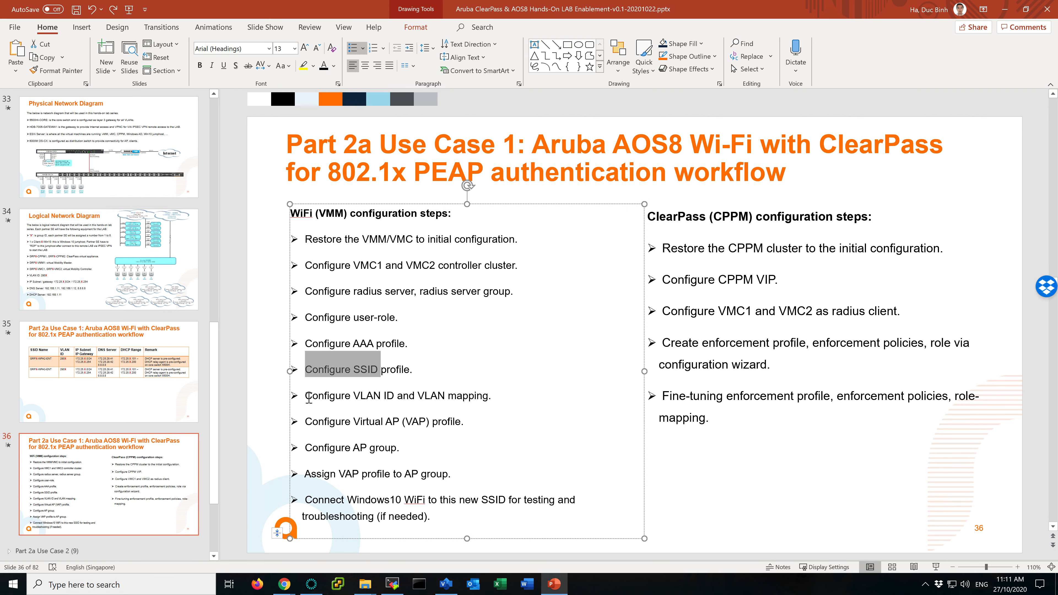
pyautogui.moveTo(307, 396); pyautogui.dragTo(485, 395)
pyautogui.hotkey('alt', 'Tab')
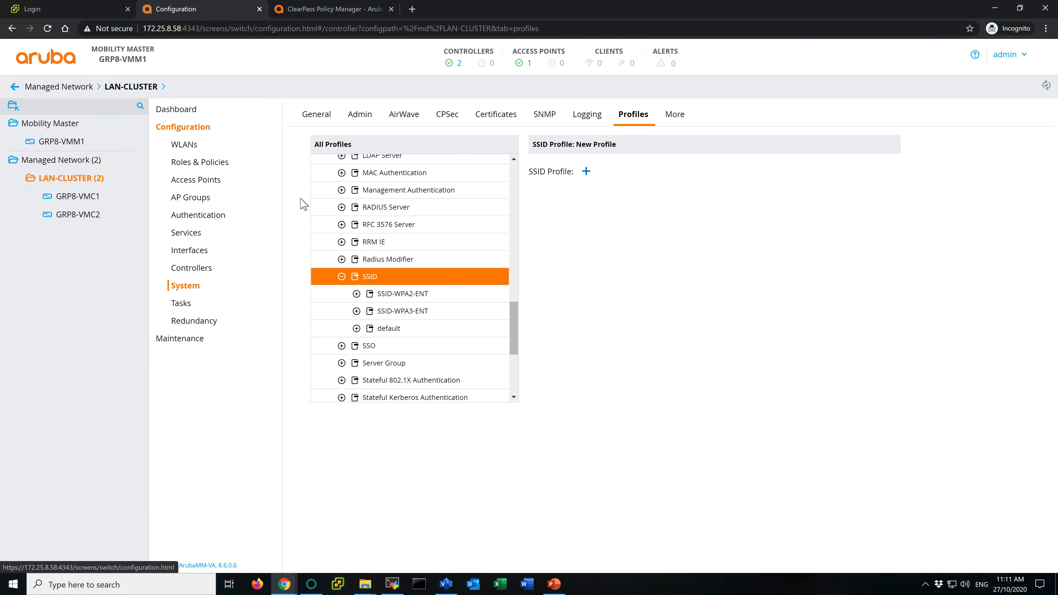
# Add a VLAN named V2908 with ID 2908 to the LAN-CLUSTER interfaces and submit it
pyautogui.click(190, 250)
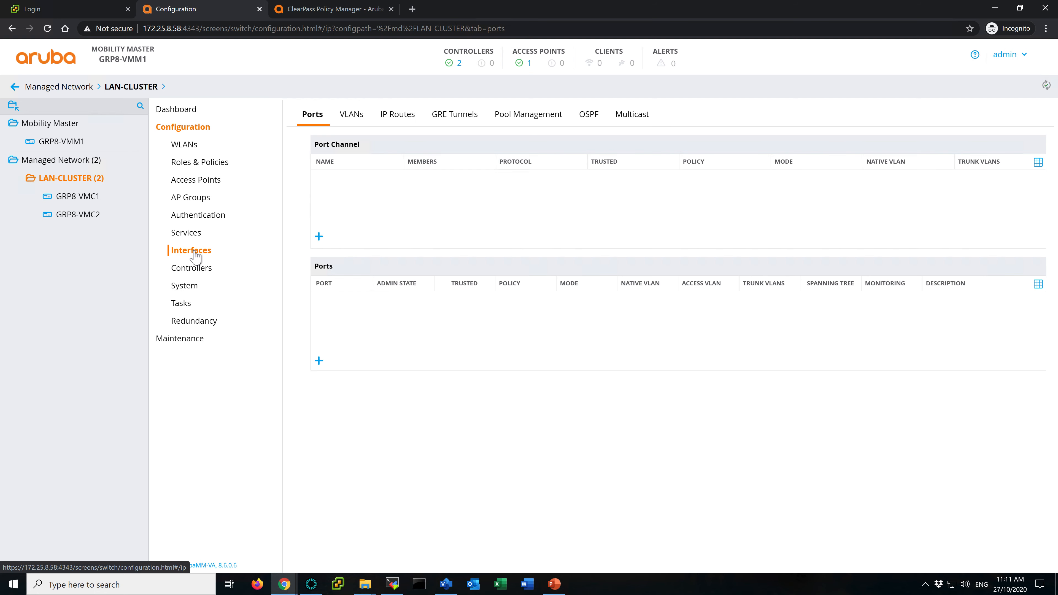
pyautogui.click(351, 117)
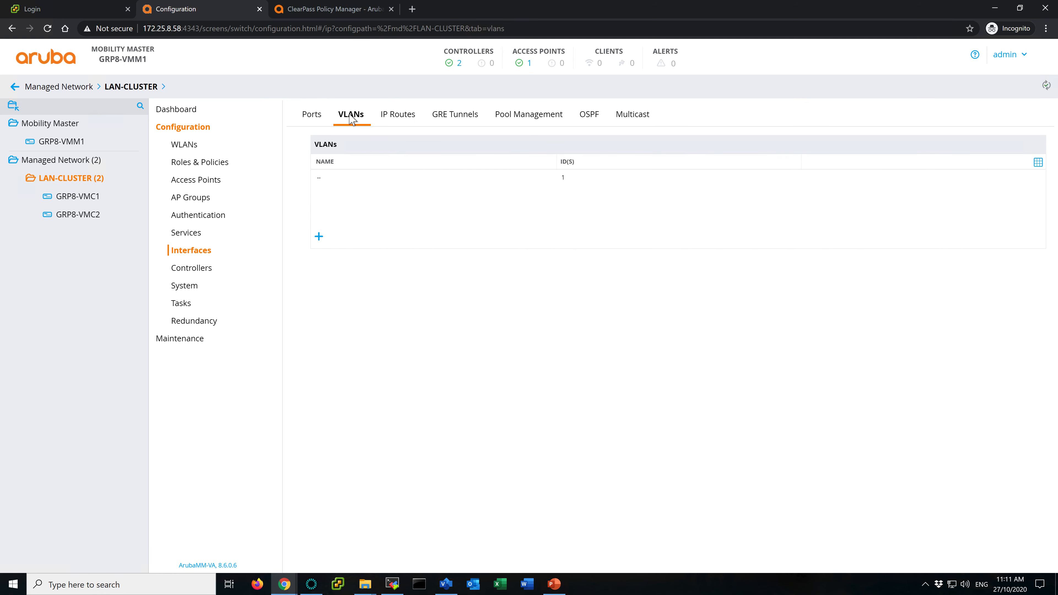
pyautogui.click(318, 237)
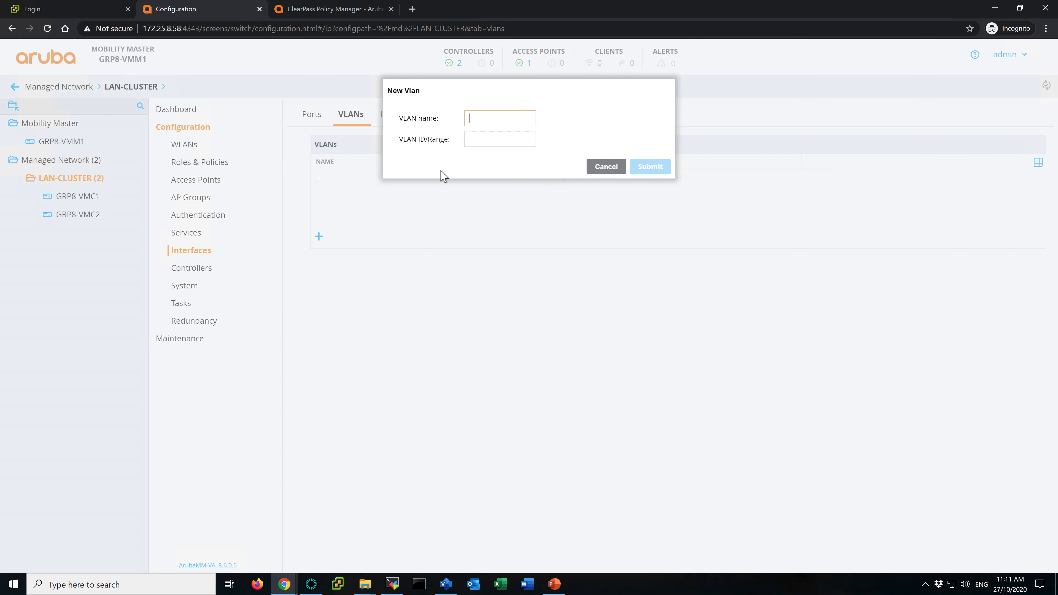
pyautogui.write('V2908')
pyautogui.press('Tab')
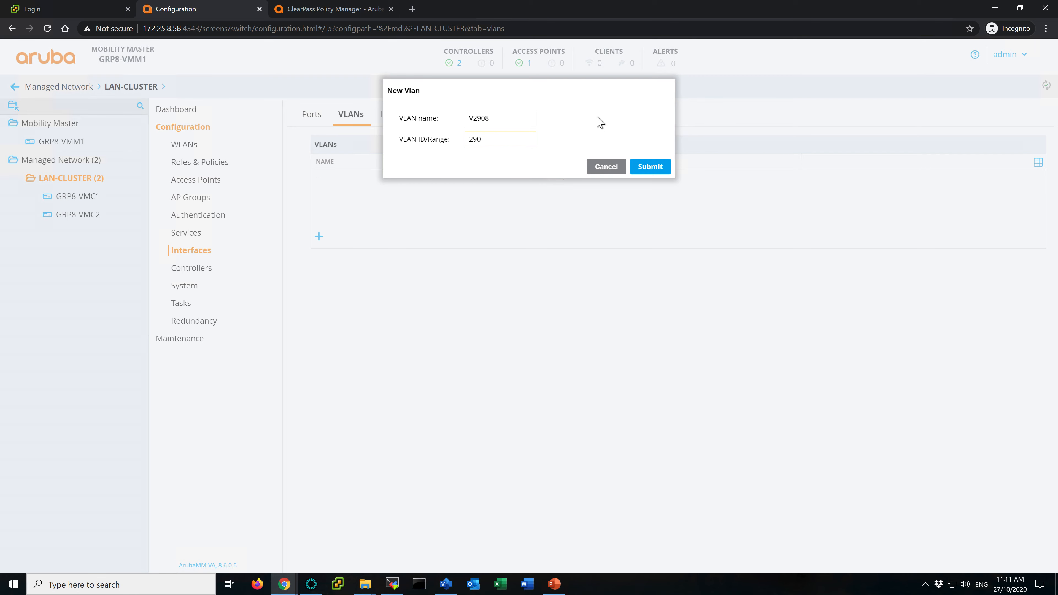
pyautogui.click(654, 169)
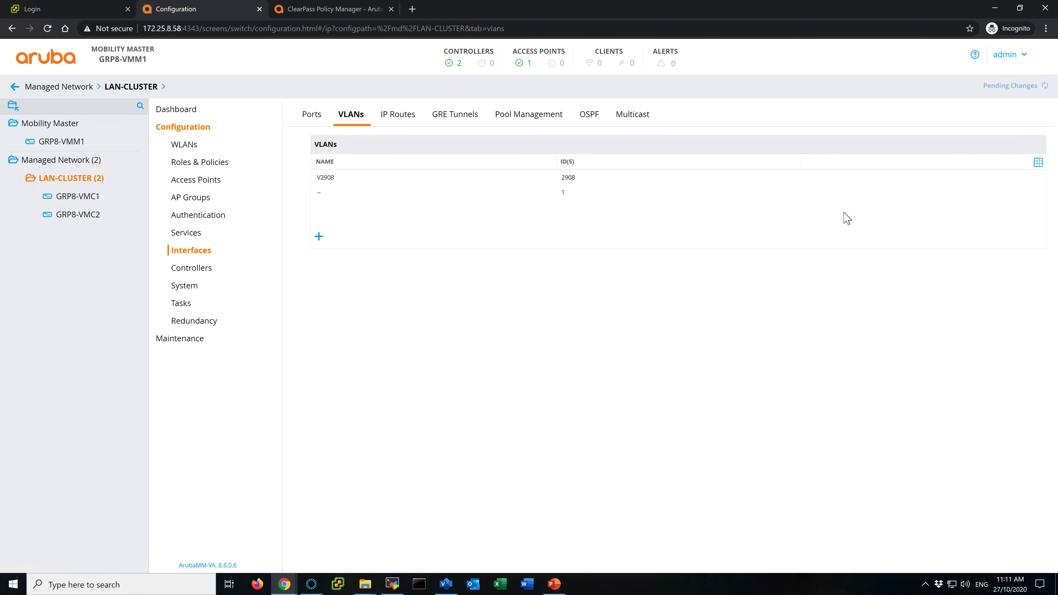
# Deploy the pending VLAN change, check the SSID and VLAN table on slide 35 in PowerPoint, and dismiss the deployment status in Chrome
pyautogui.click(995, 93)
pyautogui.click(711, 178)
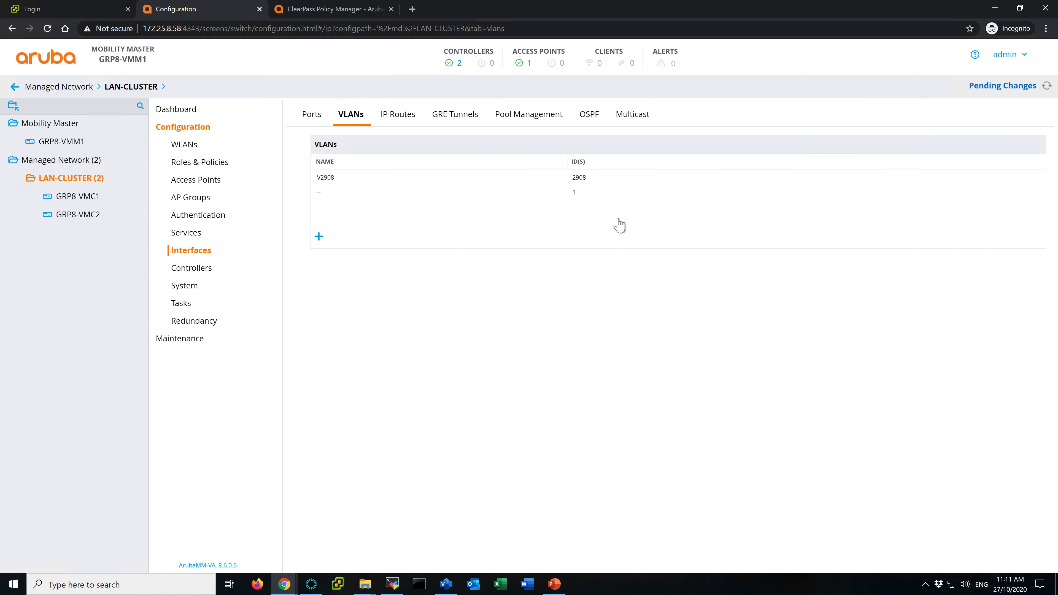
pyautogui.click(553, 584)
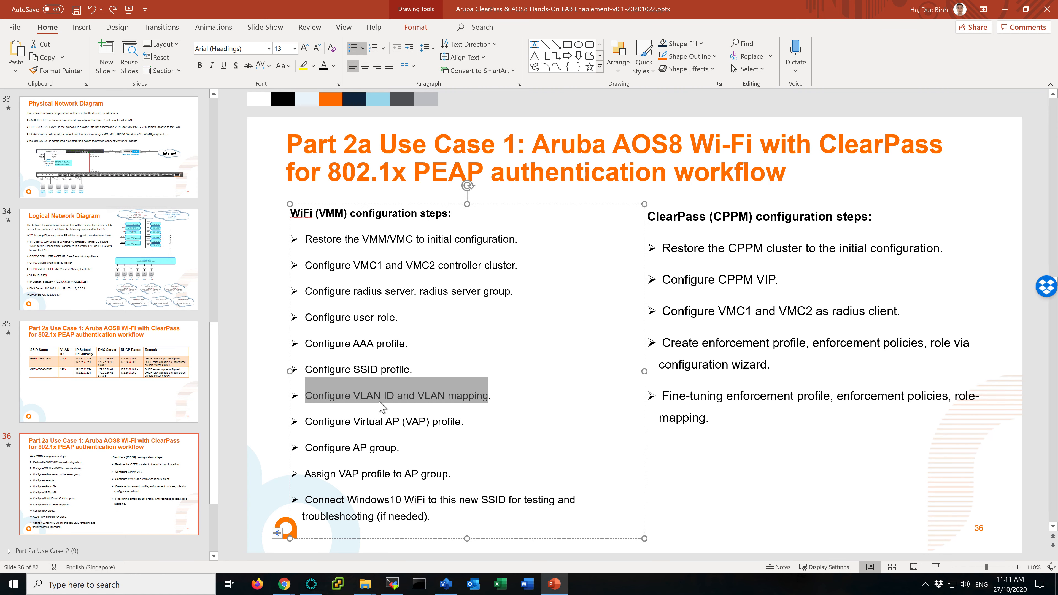
pyautogui.click(125, 358)
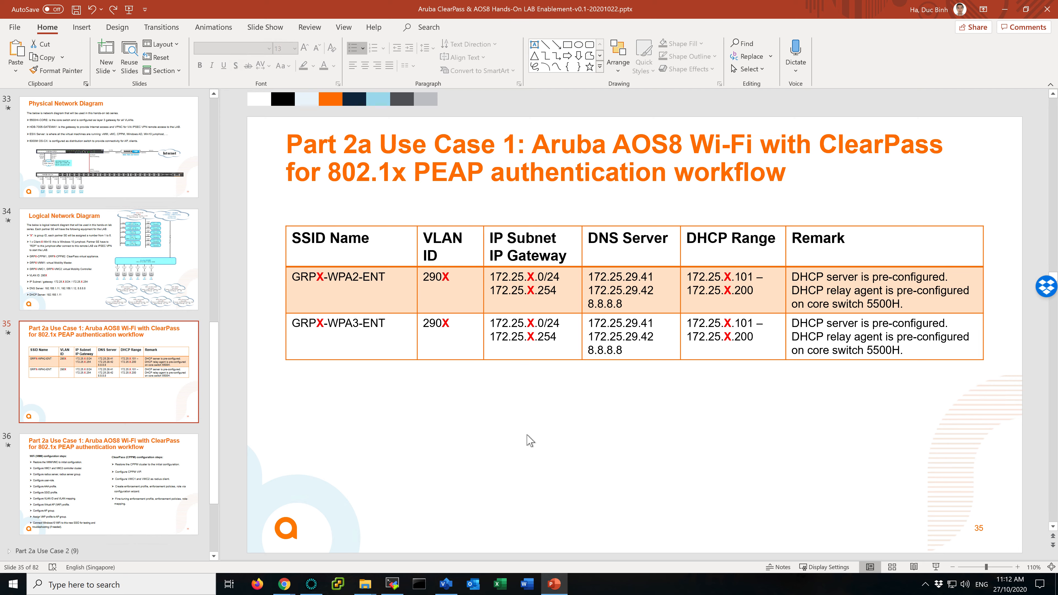
pyautogui.hotkey('alt', 'Tab')
pyautogui.click(653, 252)
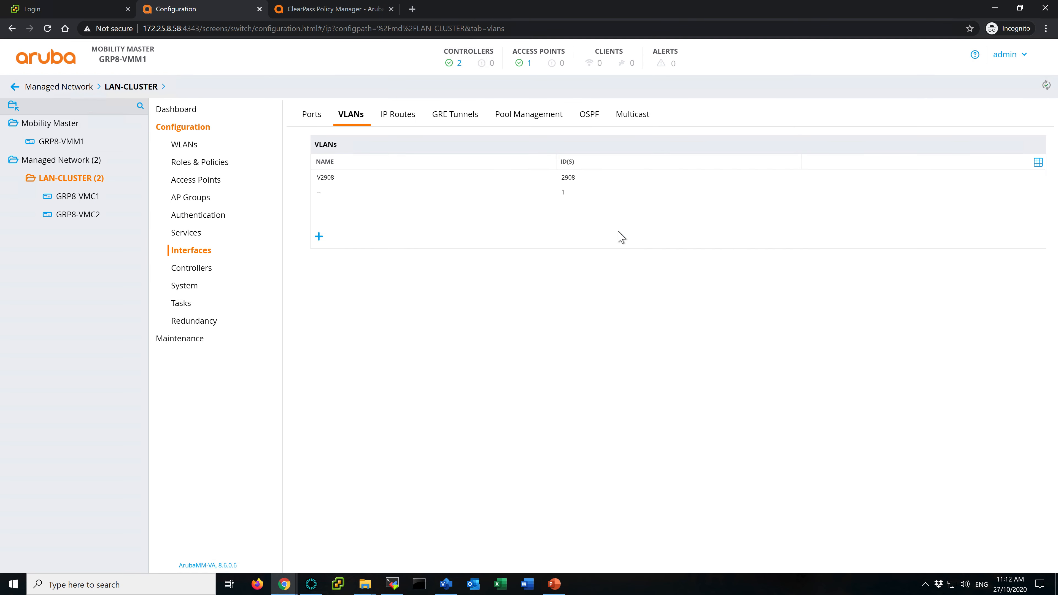
# Examine the details of VLAN V2908 and the VLAN list on GRP8-VMC1, and return to LAN-CLUSTER
pyautogui.click(399, 182)
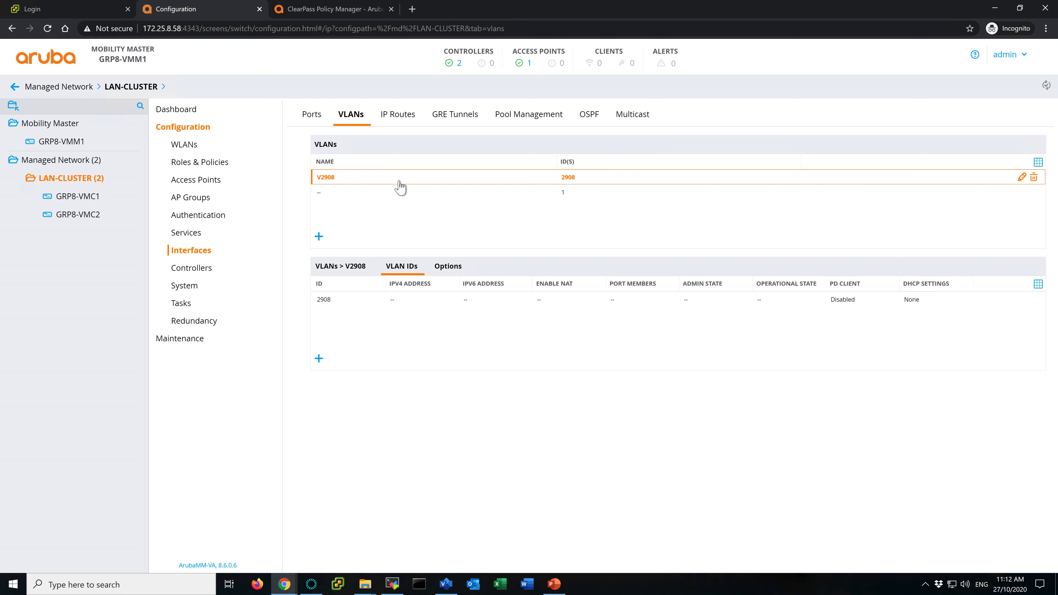
pyautogui.click(76, 198)
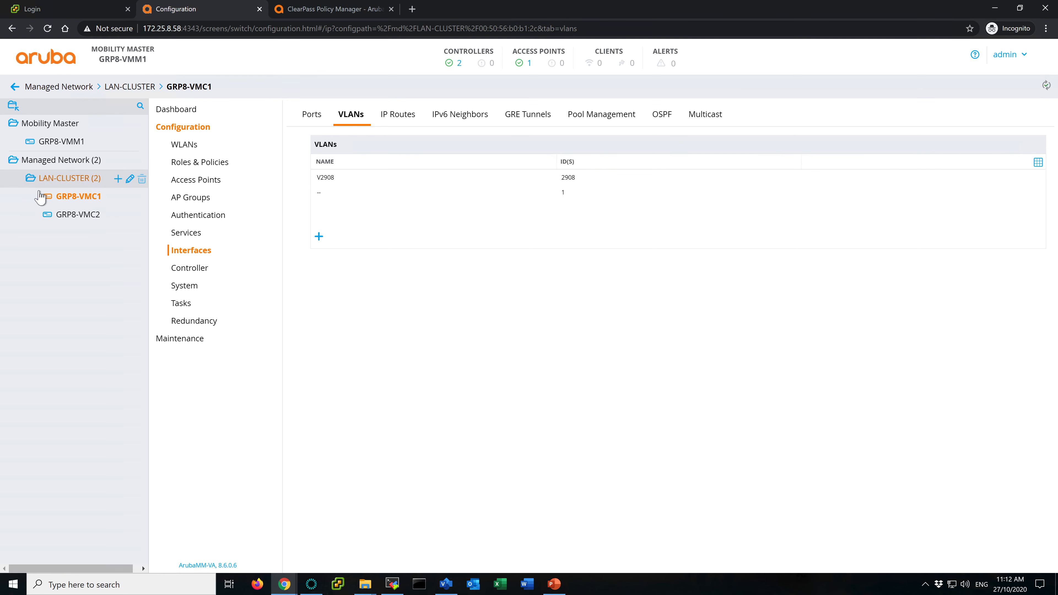
pyautogui.click(75, 179)
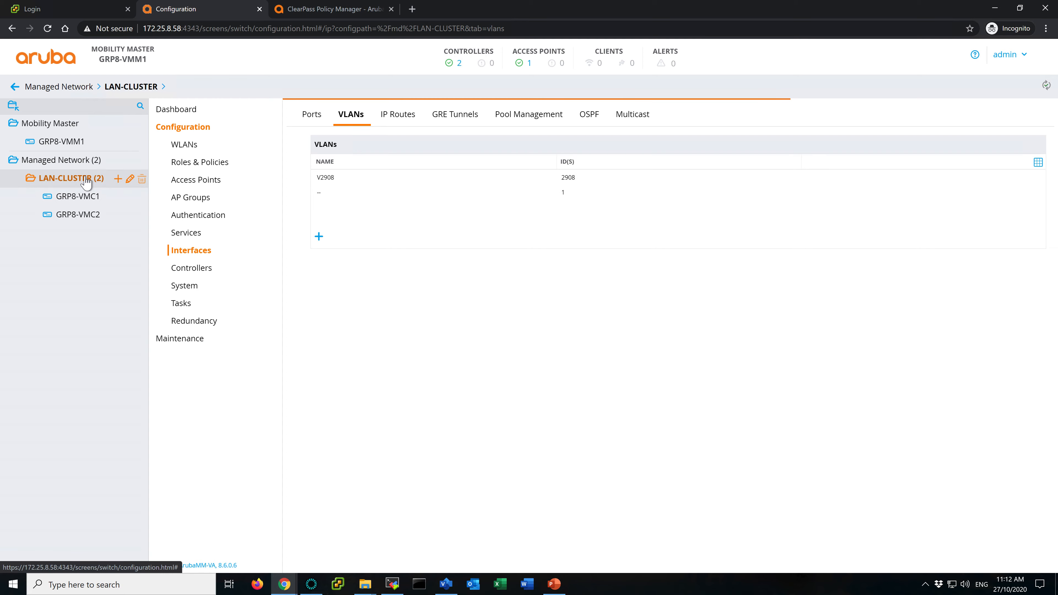
# Check the VLAN and Configure Virtual AP (VAP) profile steps on slide 36 in PowerPoint, and return to Chrome
pyautogui.click(554, 584)
pyautogui.scroll(-1, 249, 421)
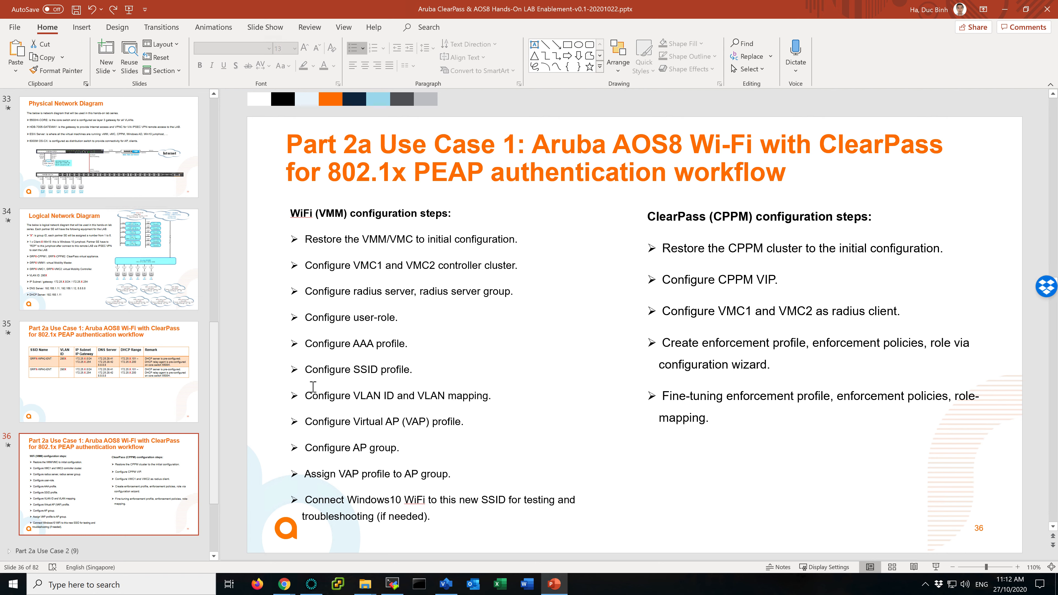
pyautogui.moveTo(306, 395); pyautogui.dragTo(388, 400)
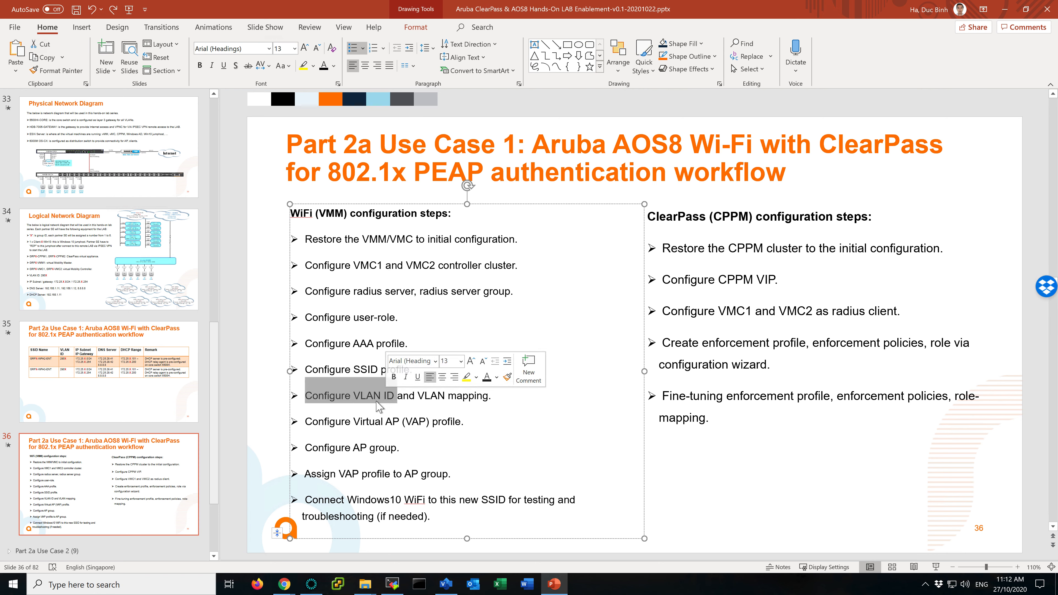
pyautogui.moveTo(297, 425); pyautogui.dragTo(427, 429)
pyautogui.hotkey('alt', 'Tab')
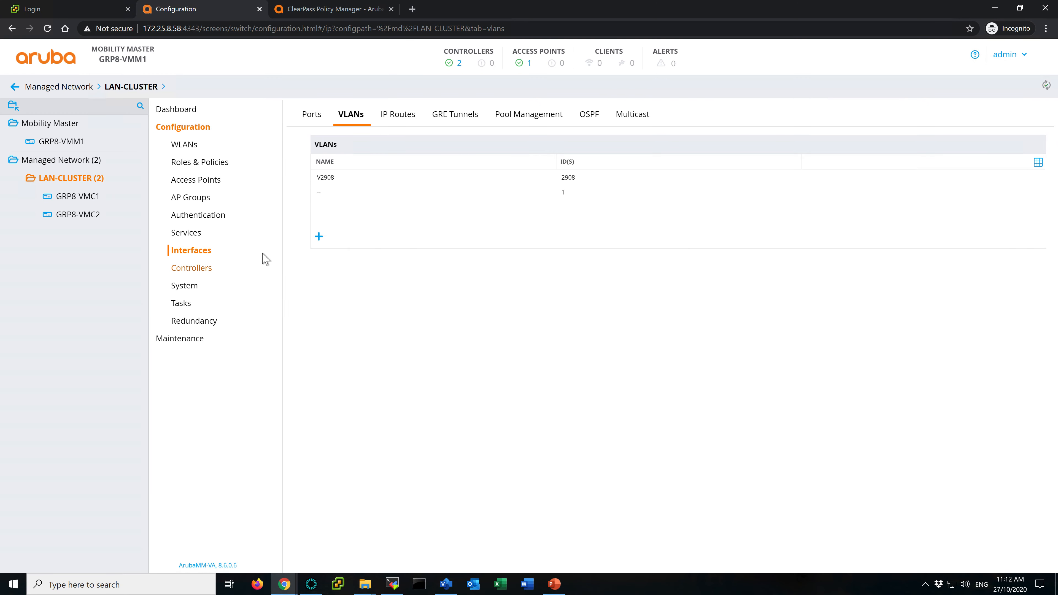
# Start a new Virtual AP profile under the LAN-CLUSTER Wireless LAN profiles and name it VAP-WPA2-ENT
pyautogui.click(191, 288)
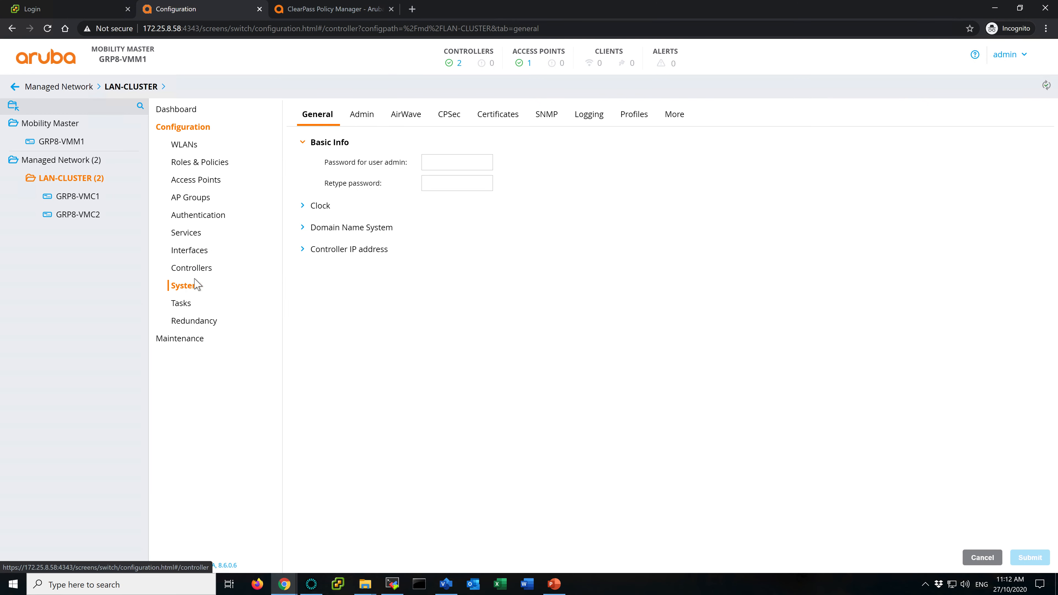
pyautogui.click(646, 123)
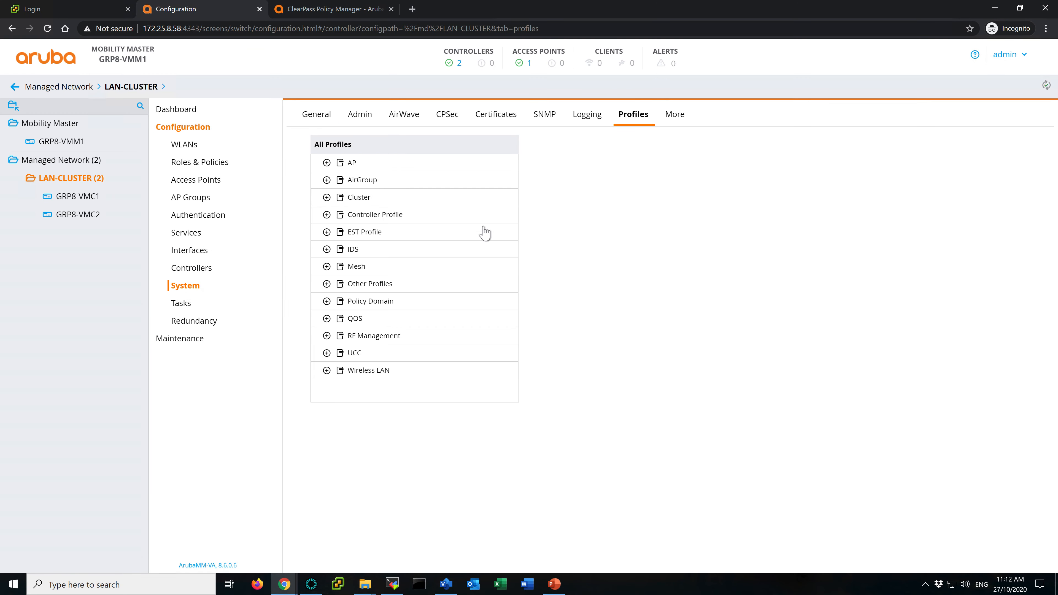
pyautogui.click(327, 372)
pyautogui.scroll(-15, 421, 339)
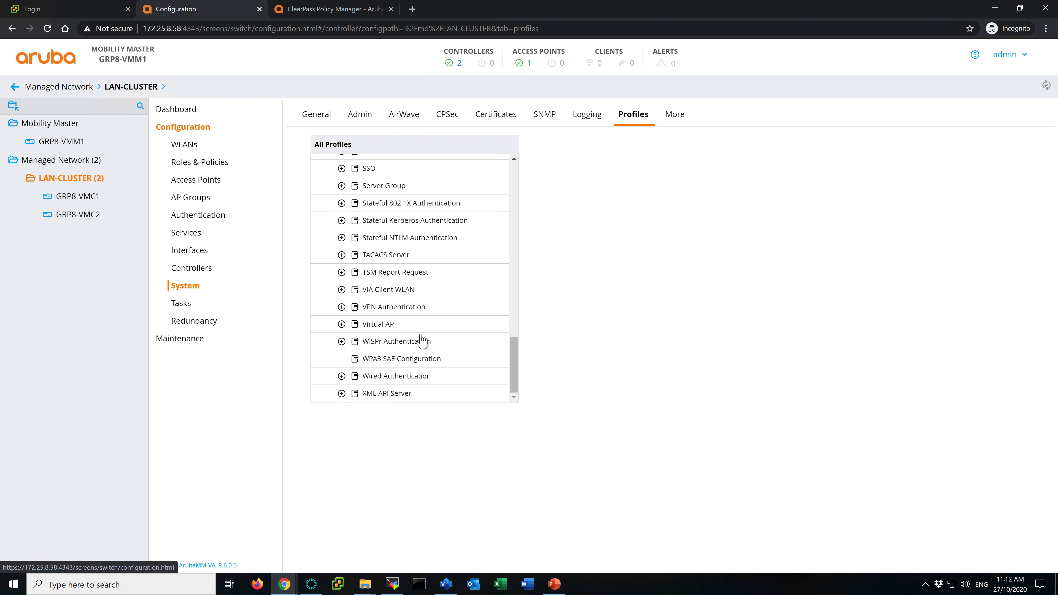
pyautogui.click(375, 325)
pyautogui.click(605, 172)
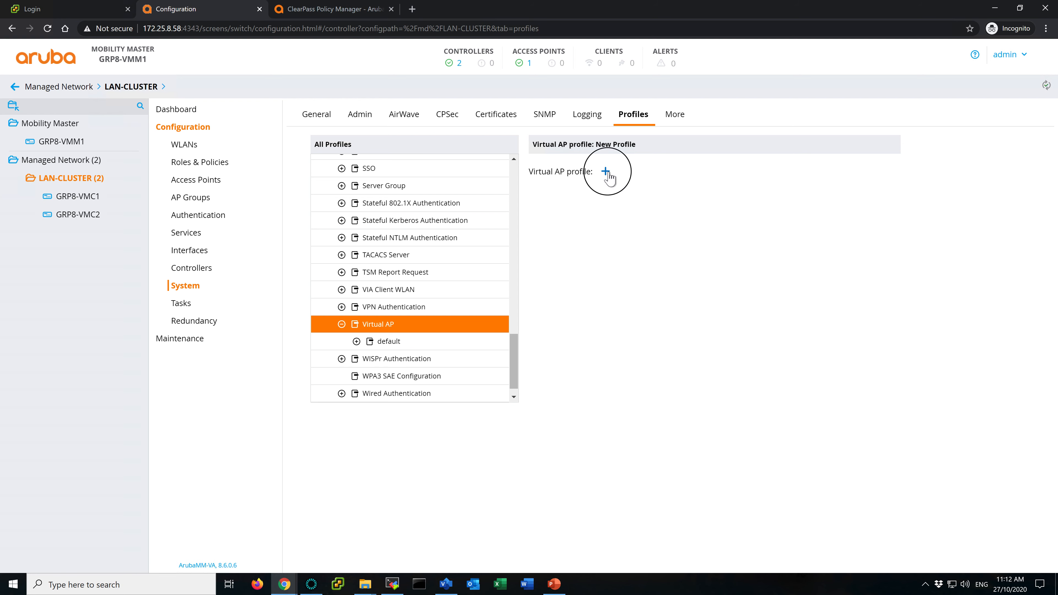
pyautogui.write('VAP-WPA2-ENT')
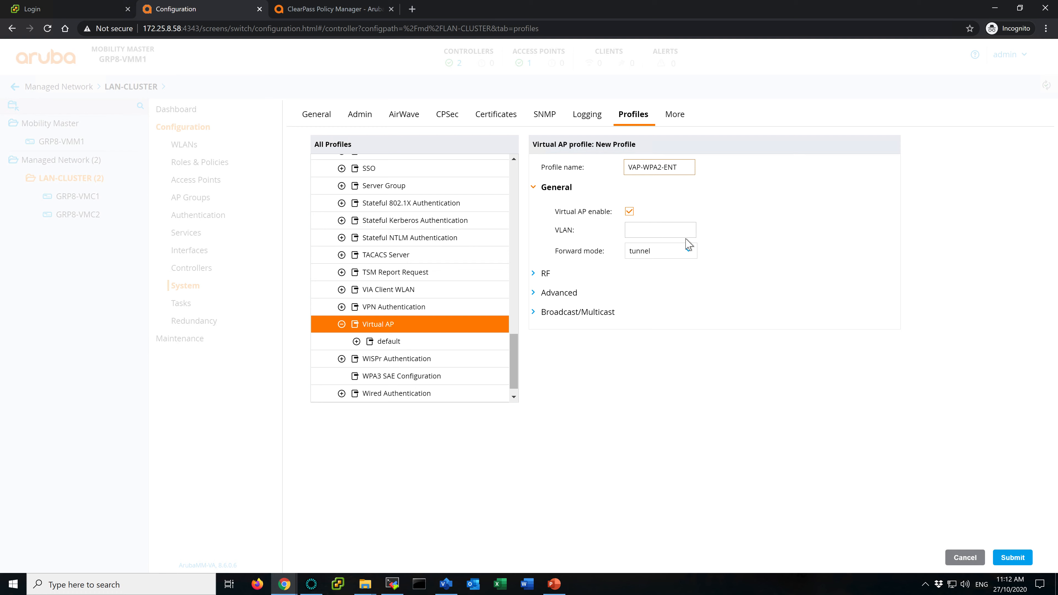
# Set the VLAN of the new VAP-WPA2-ENT Virtual AP profile to V2908 and submit the profile
pyautogui.click(681, 230)
pyautogui.write('V2908')
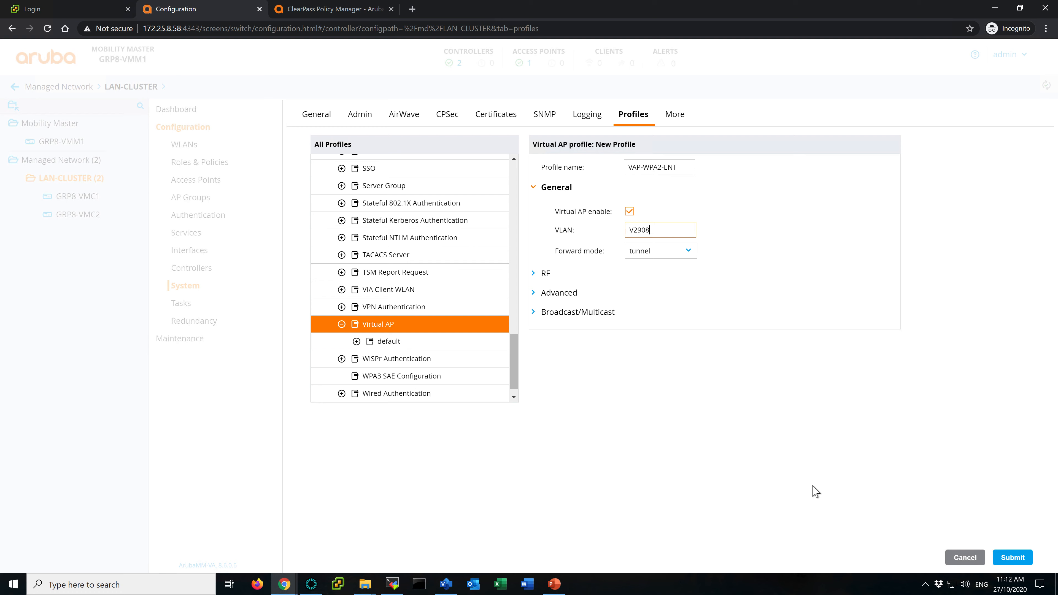
pyautogui.click(1012, 557)
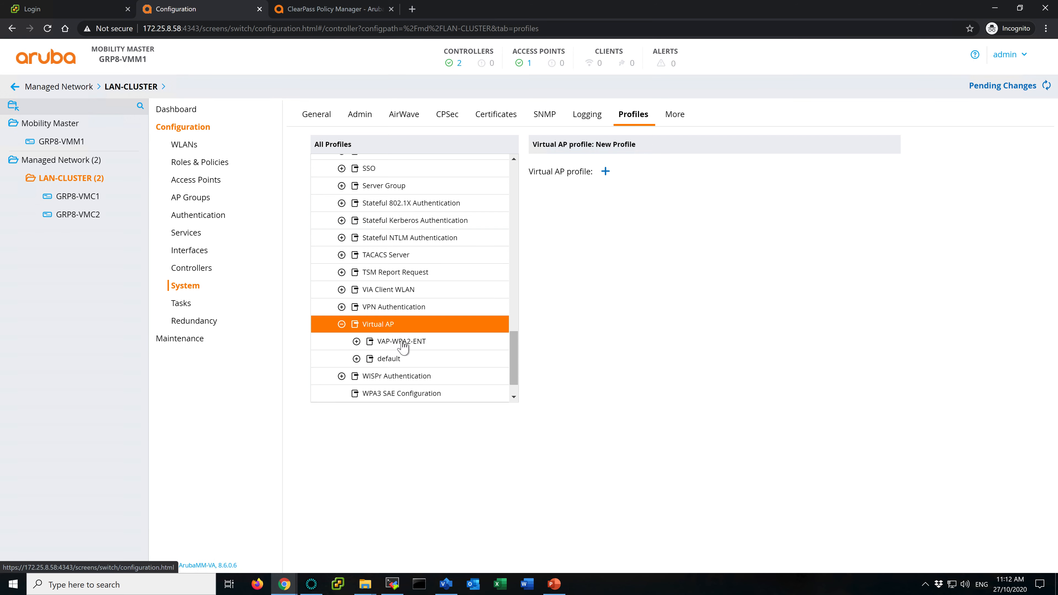
# Assign the AAA-WPA2-ENT AAA profile to the VAP-WPA2-ENT Virtual AP profile and submit it
pyautogui.click(413, 344)
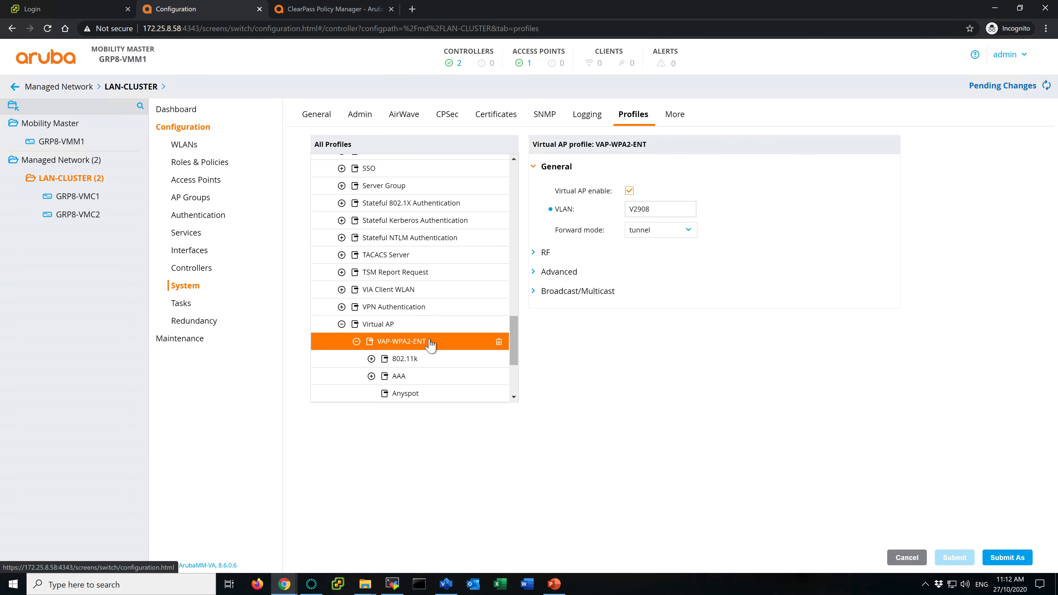
pyautogui.scroll(-2, 424, 346)
pyautogui.click(398, 315)
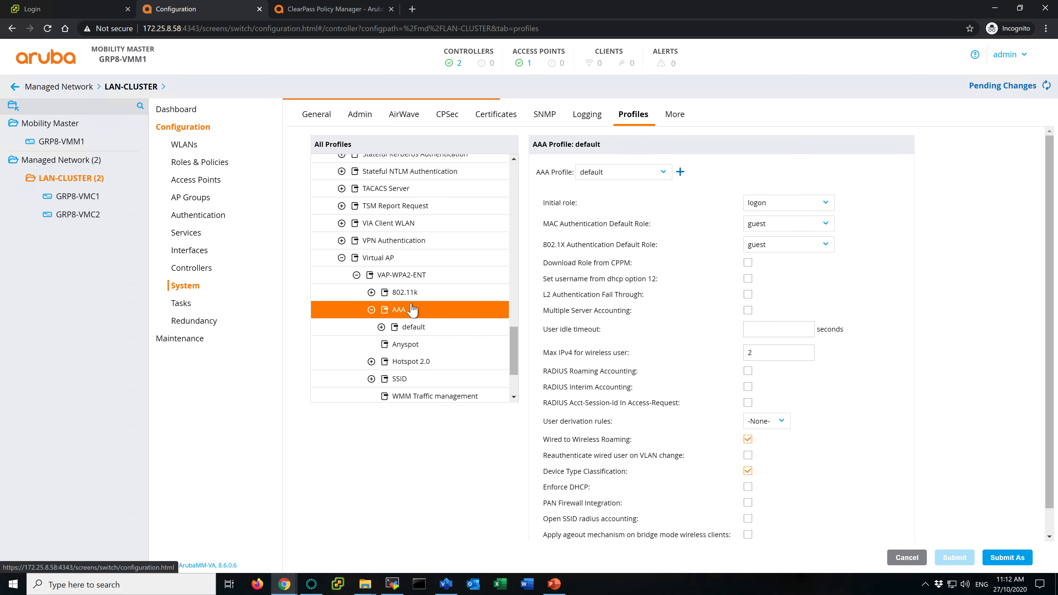
pyautogui.click(651, 177)
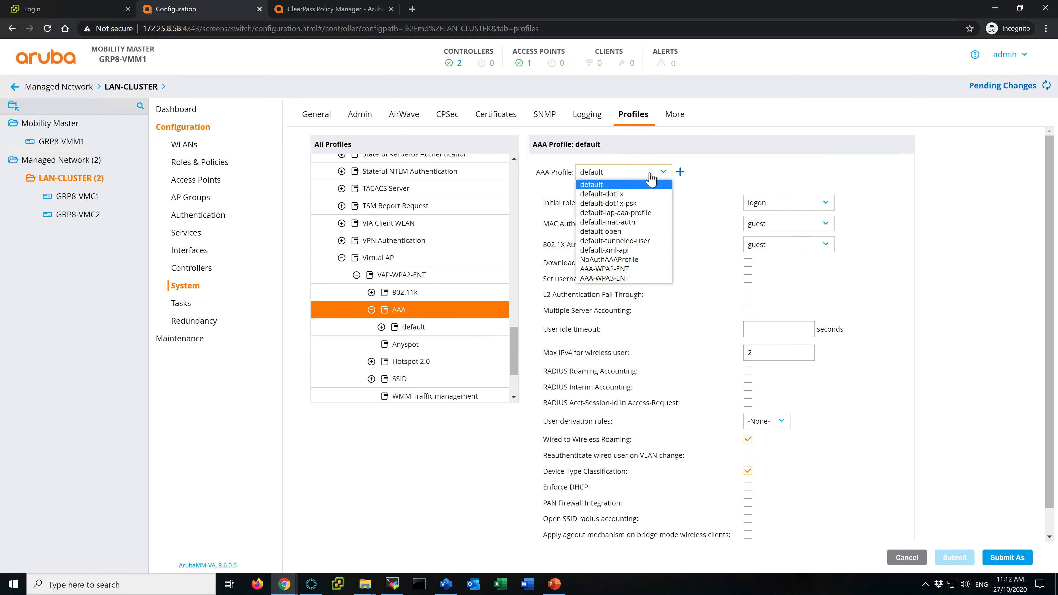
pyautogui.click(626, 269)
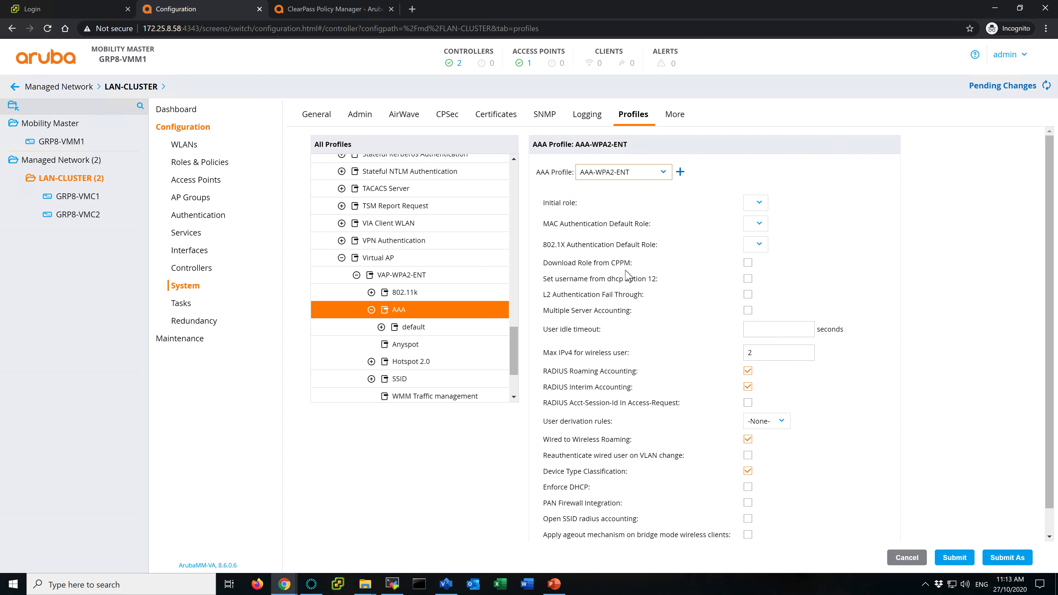
pyautogui.click(963, 560)
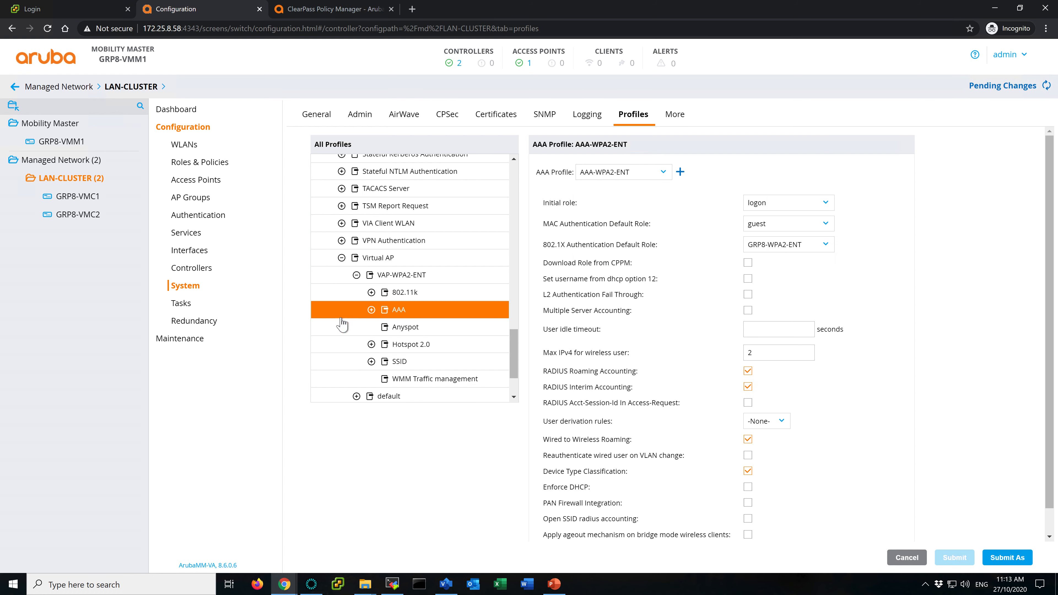
# Assign the SSID-WPA2-ENT SSID profile to the VAP-WPA2-ENT Virtual AP profile and submit it
pyautogui.click(398, 362)
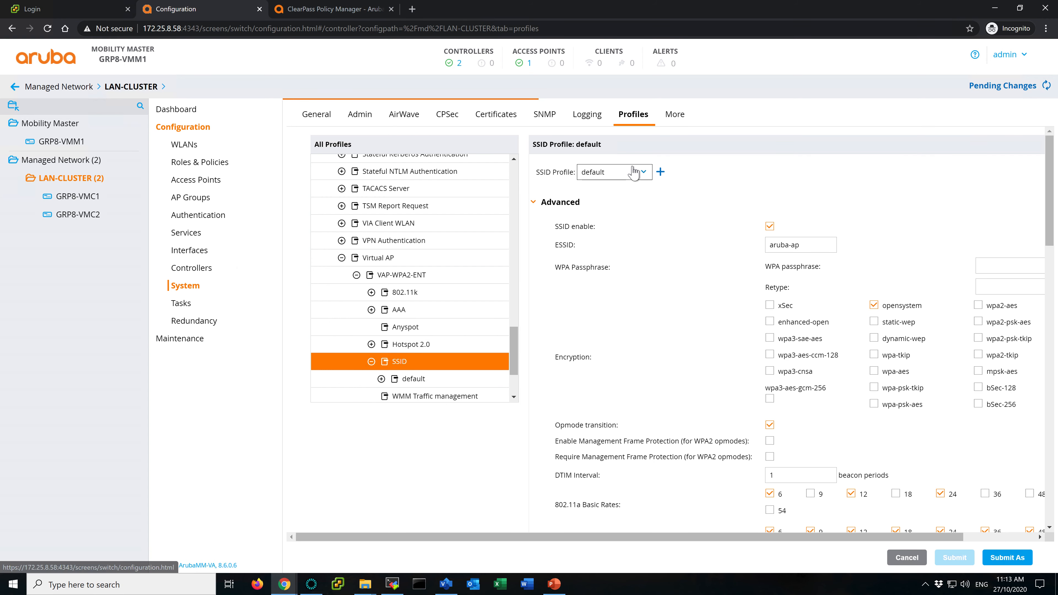
pyautogui.click(643, 172)
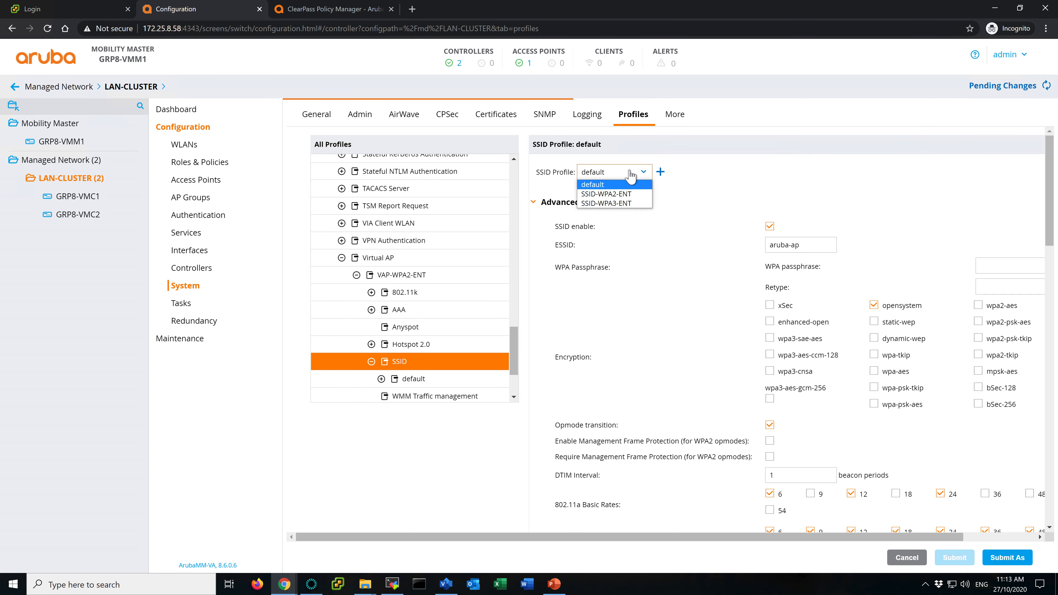
pyautogui.click(633, 194)
pyautogui.click(952, 556)
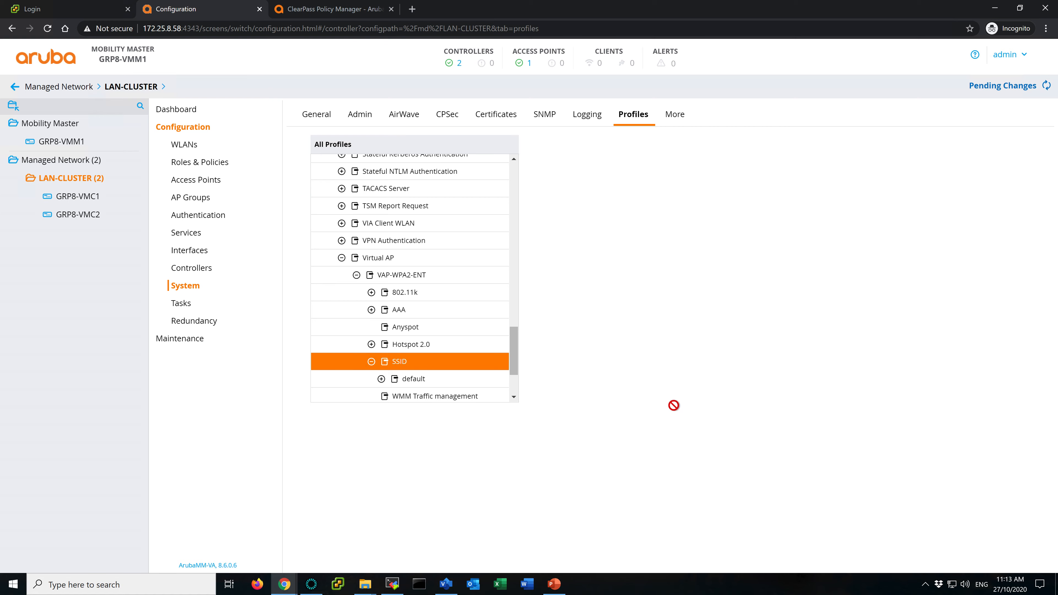
# Deploy the pending Virtual AP profile changes on LAN-CLUSTER and dismiss the deployment status
pyautogui.click(1006, 87)
pyautogui.click(716, 180)
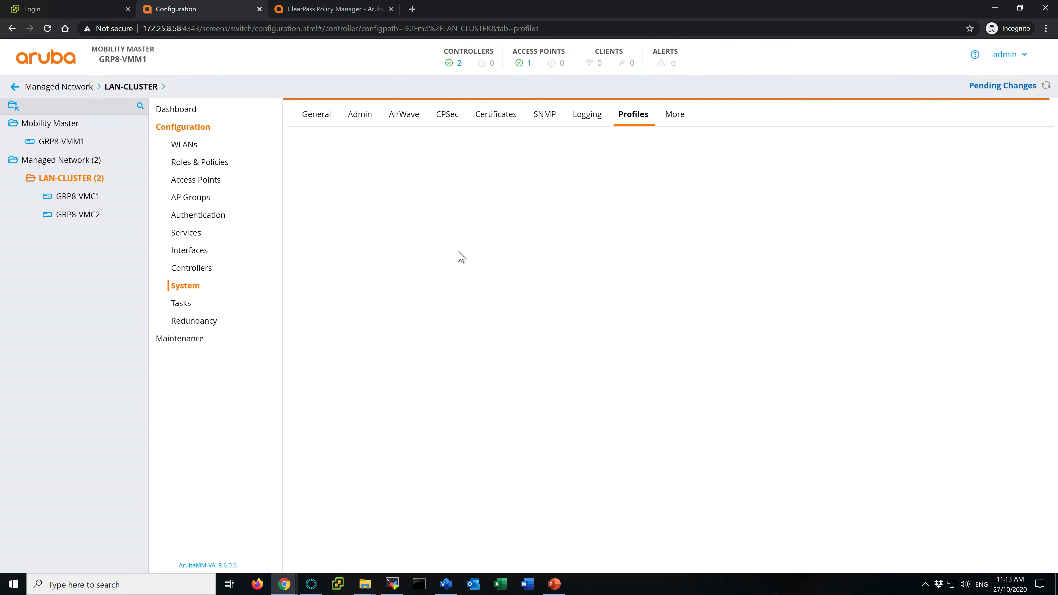
pyautogui.click(645, 253)
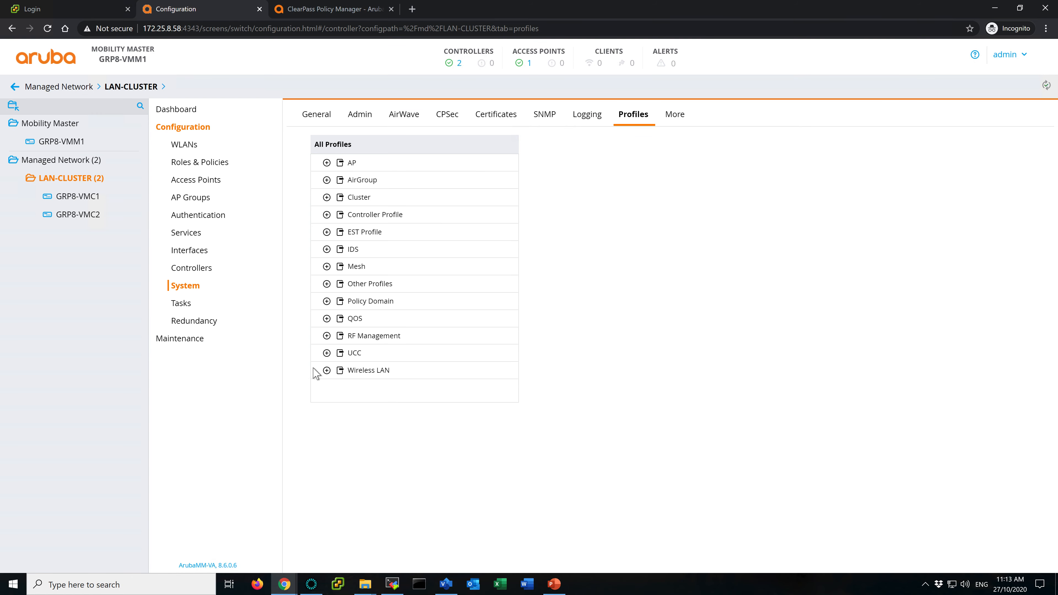
# Save a copy of the VAP-WPA2-ENT Virtual AP profile under Wireless LAN as VAP-WPA3-ENT
pyautogui.click(332, 370)
pyautogui.scroll(-5, 402, 345)
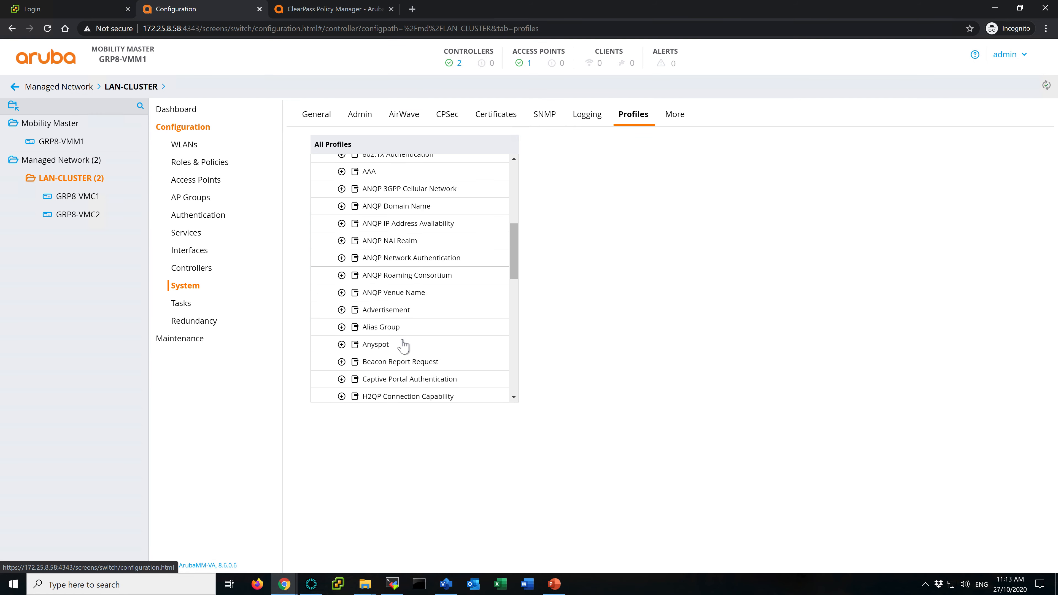
pyautogui.scroll(-5, 402, 345)
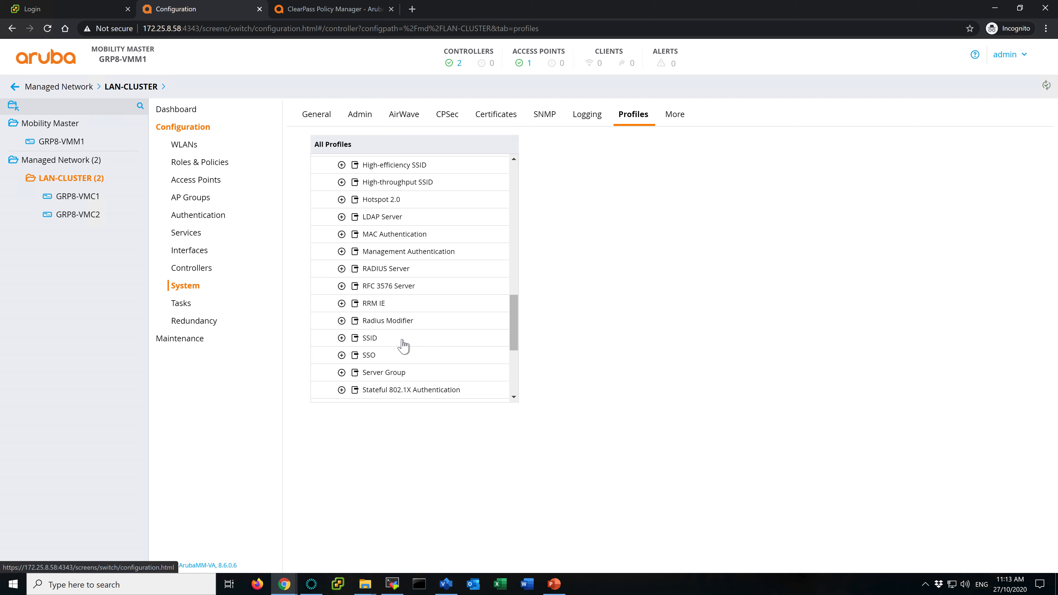
pyautogui.scroll(-1, 394, 372)
pyautogui.scroll(-4, 395, 374)
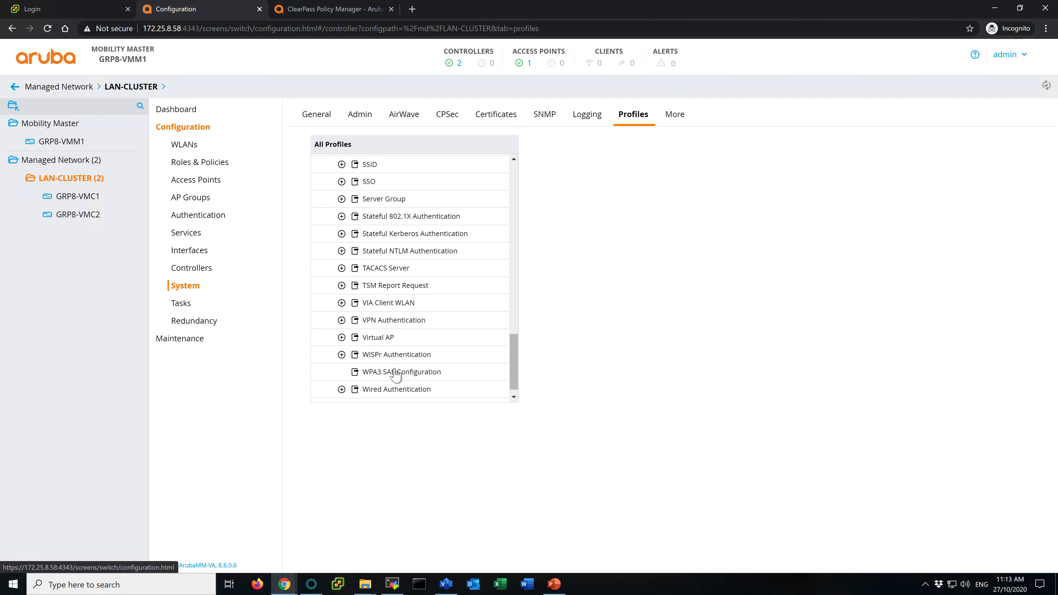
pyautogui.scroll(-1, 395, 374)
pyautogui.click(374, 329)
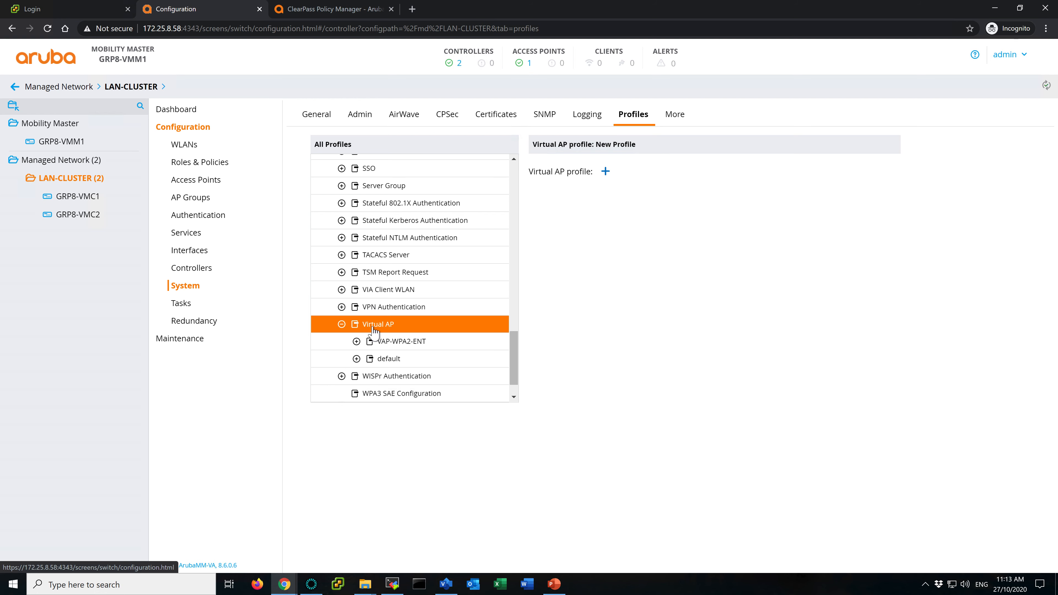
pyautogui.click(407, 347)
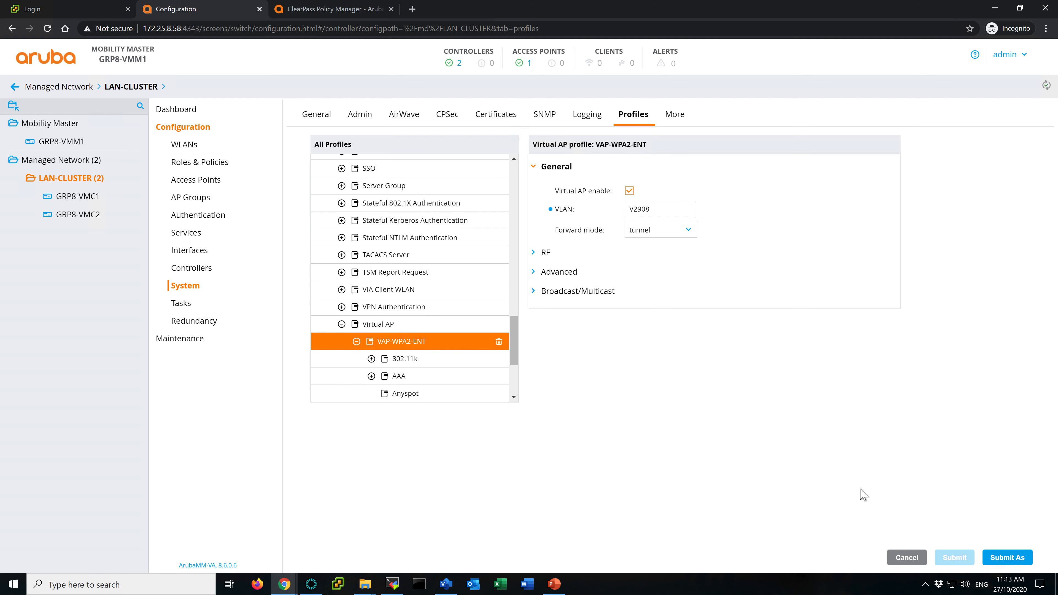
pyautogui.click(1000, 557)
pyautogui.click(498, 119)
pyautogui.write('VAP-WPA3-')
pyautogui.write('ENT')
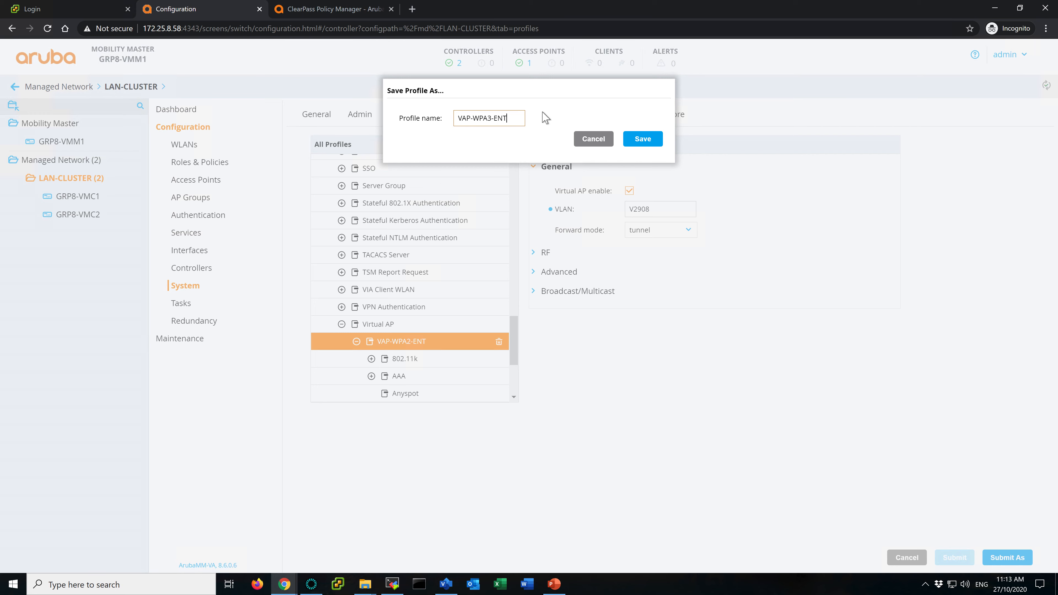
# Save the virtual AP profile as VAP-WPA3-ENT and assign it the AAA-WPA3-ENT AAA profile
pyautogui.click(649, 139)
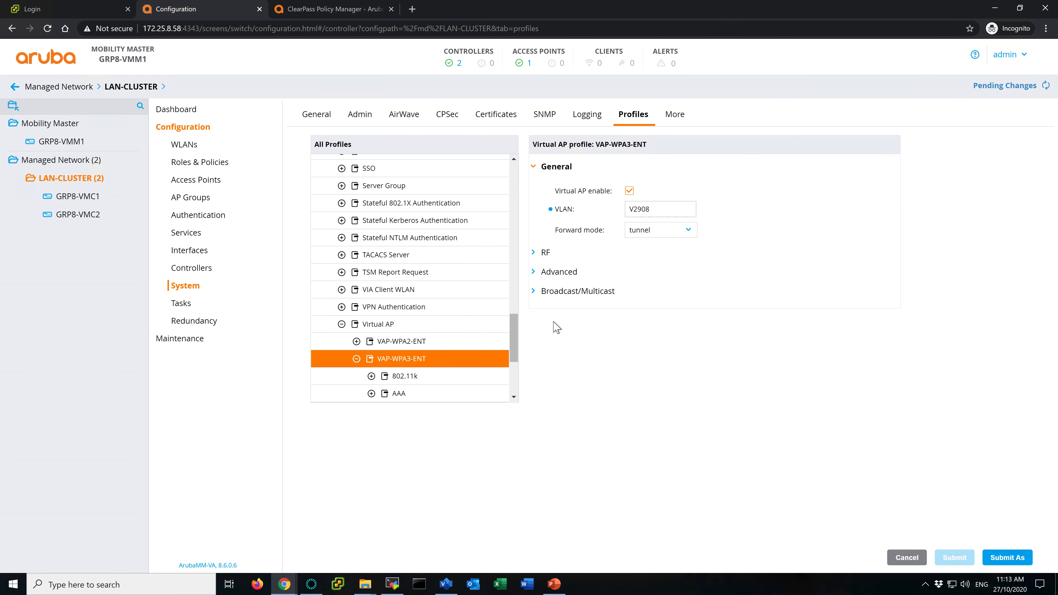
pyautogui.scroll(-1, 441, 332)
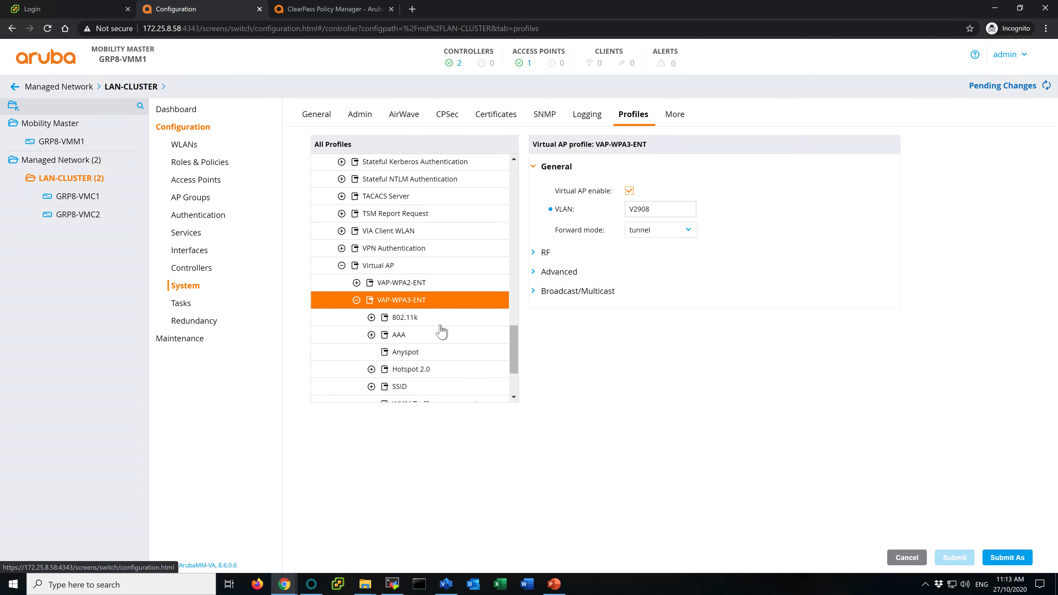
pyautogui.click(401, 335)
pyautogui.click(641, 174)
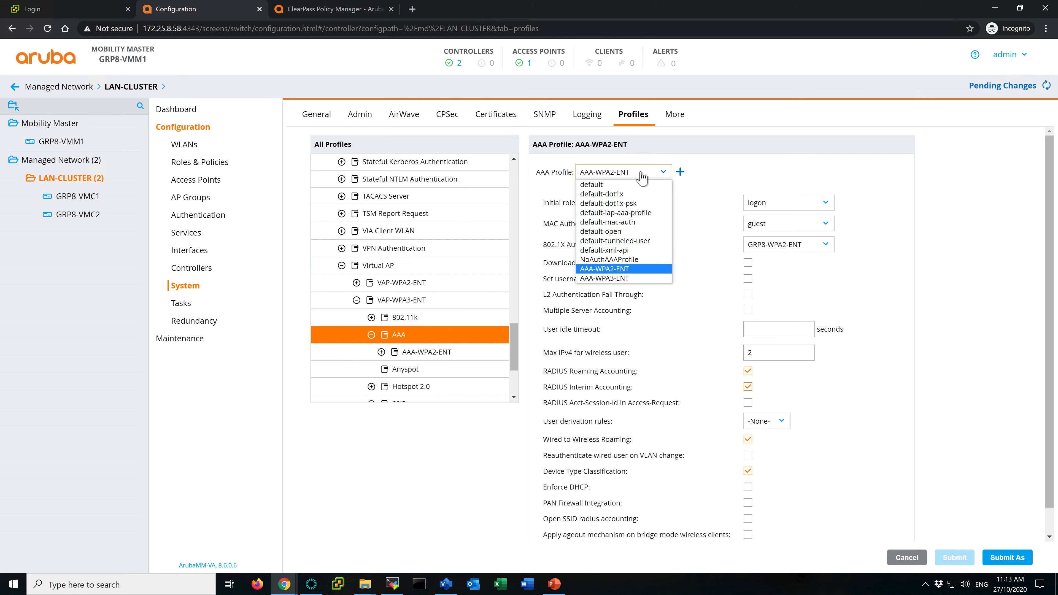
pyautogui.click(604, 277)
pyautogui.click(954, 558)
# Assign the SSID-WPA3-ENT SSID profile to the VAP-WPA3-ENT virtual AP and submit it
pyautogui.scroll(-2, 516, 386)
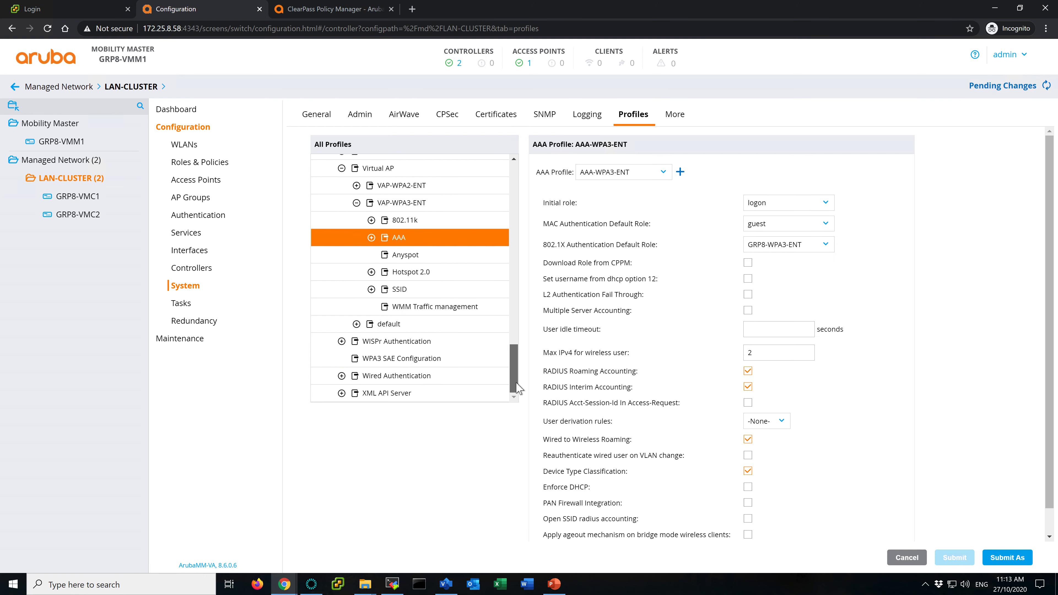
pyautogui.click(400, 291)
pyautogui.click(637, 175)
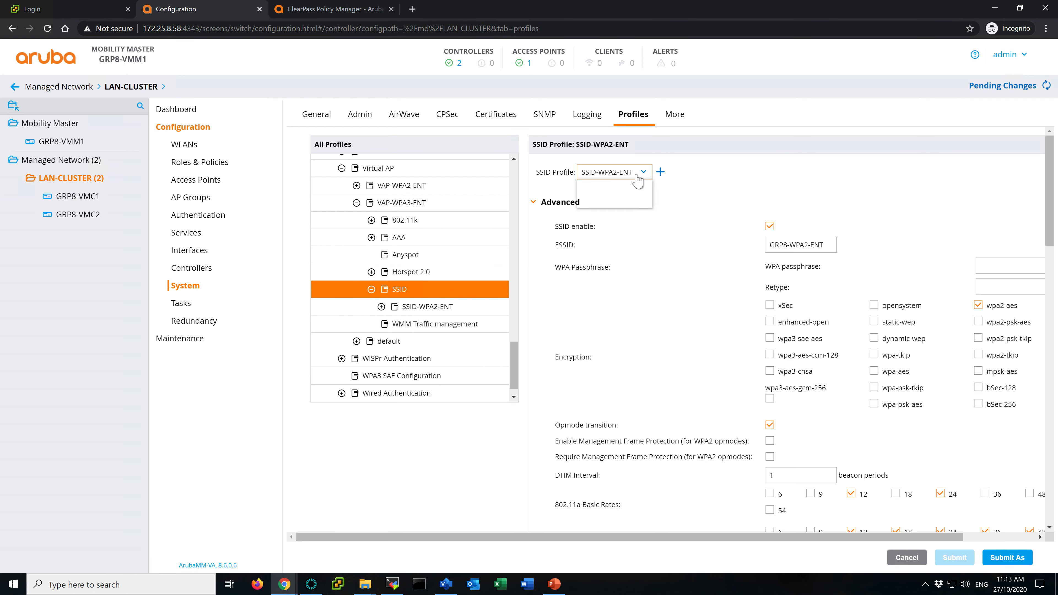
pyautogui.click(610, 200)
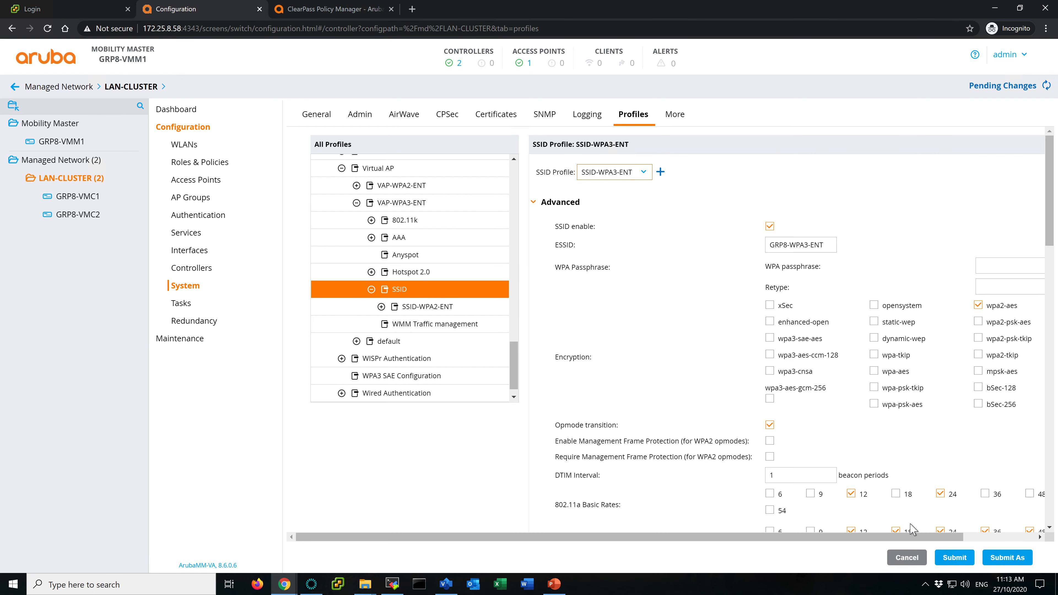
pyautogui.click(954, 558)
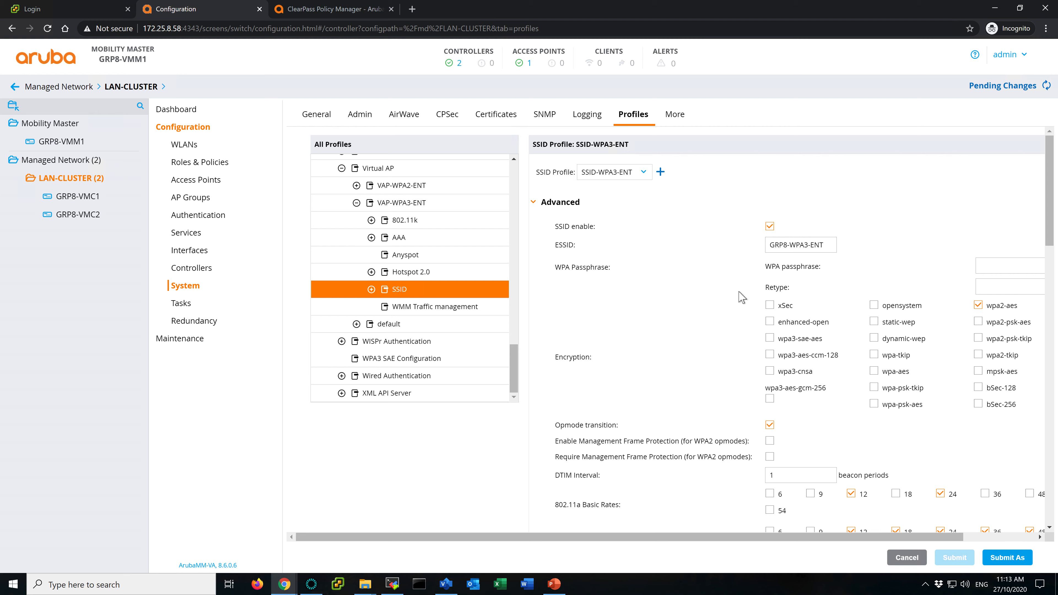
# Deploy the pending virtual AP profile changes to the LAN-CLUSTER controllers and close the deployment status
pyautogui.click(1008, 85)
pyautogui.click(726, 180)
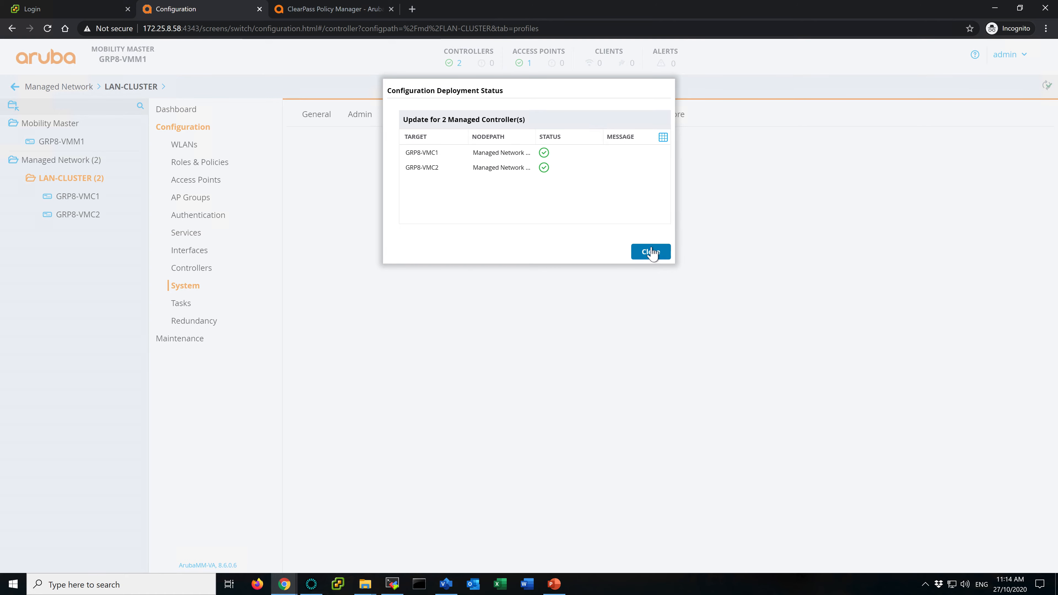
pyautogui.click(650, 252)
# Open the VAP-WPA2-ENT virtual AP in the wireless LAN profiles and review the profiles beneath it
pyautogui.click(357, 370)
pyautogui.scroll(-15, 425, 333)
pyautogui.scroll(-10, 426, 332)
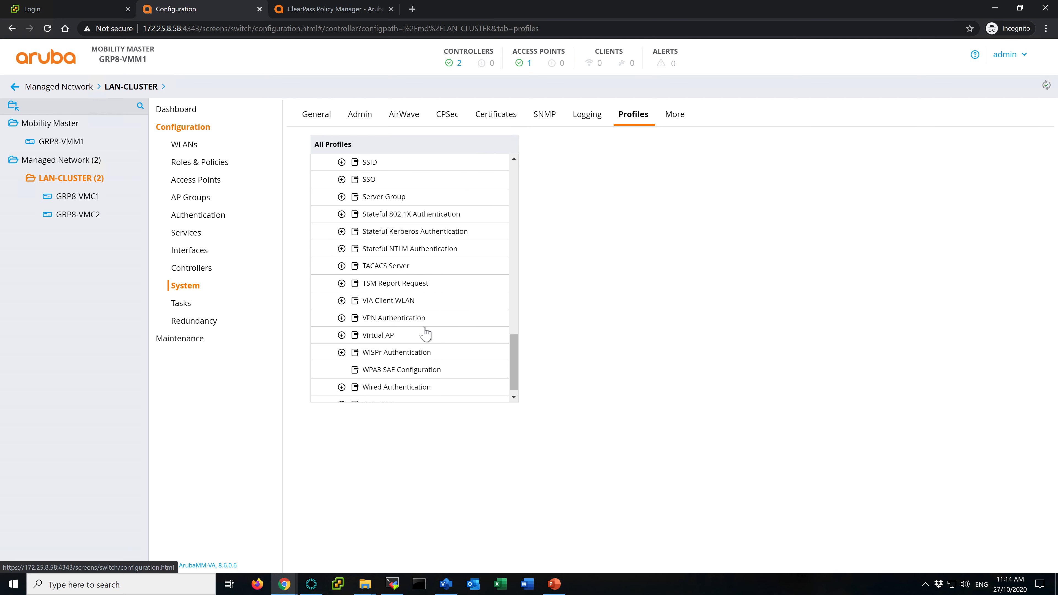
pyautogui.scroll(-1, 425, 333)
pyautogui.click(389, 324)
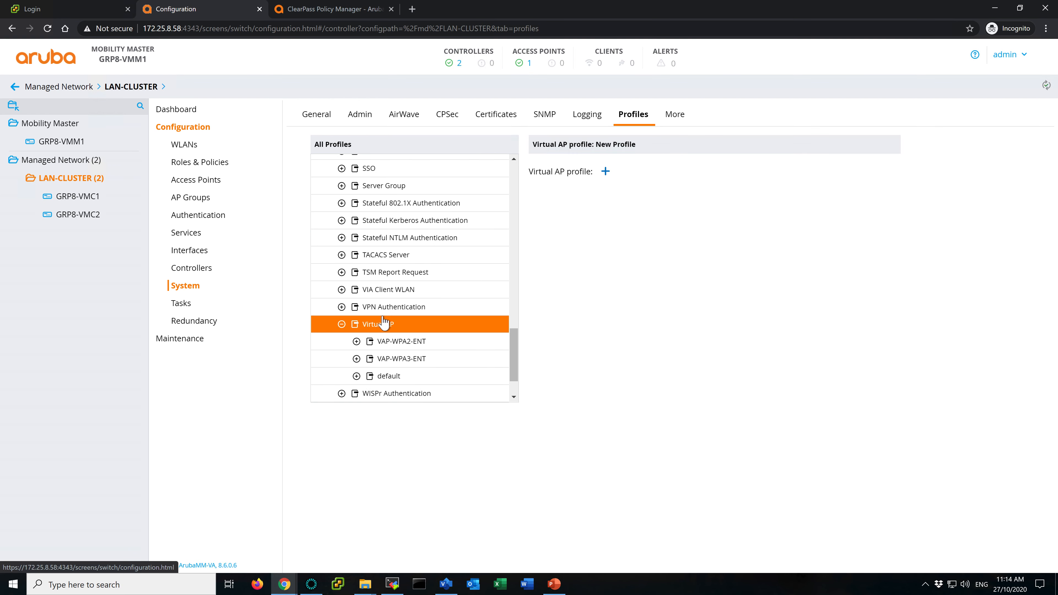
pyautogui.click(411, 341)
pyautogui.scroll(-5, 411, 344)
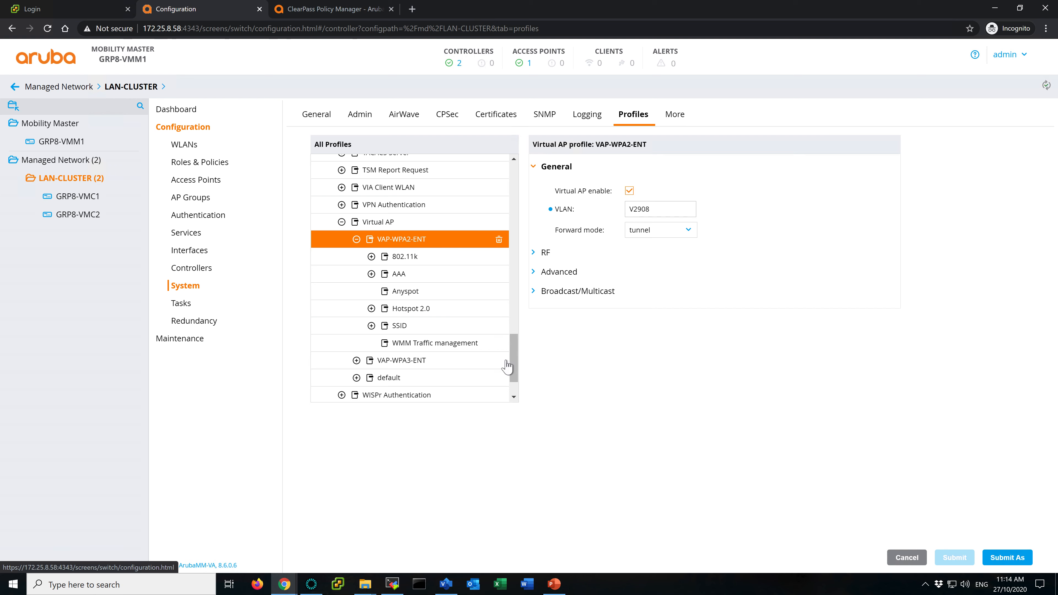
# Consult the configuration task list on the PowerPoint lab slide and return to the controller configuration in Chrome
pyautogui.hotkey('alt', 'Tab')
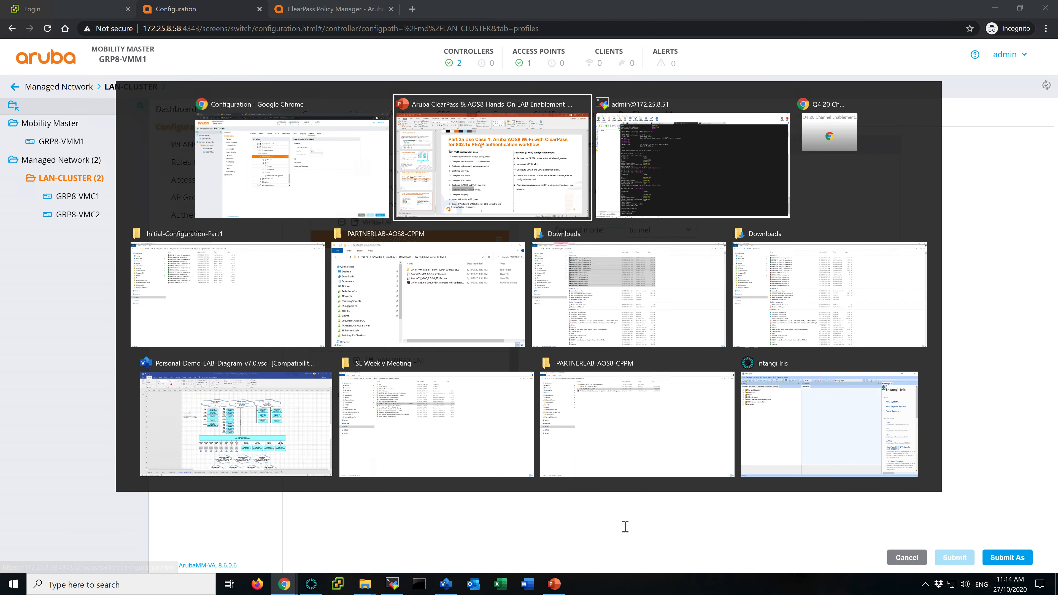
pyautogui.moveTo(315, 449); pyautogui.dragTo(401, 450)
pyautogui.hotkey('alt', 'Tab')
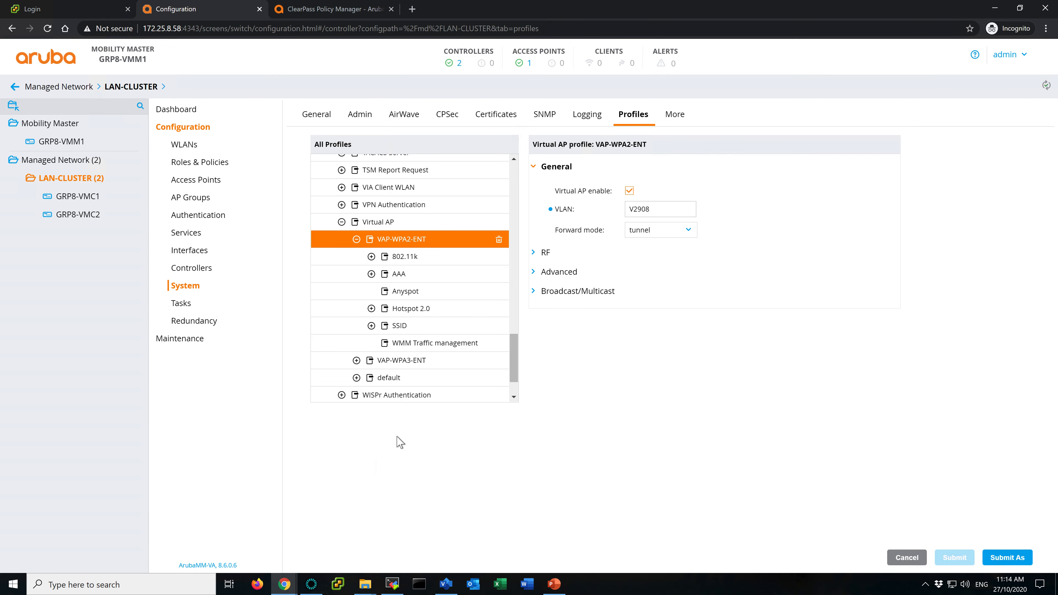
# Create a new AP group named LAN in LAN-CLUSTER
pyautogui.click(182, 203)
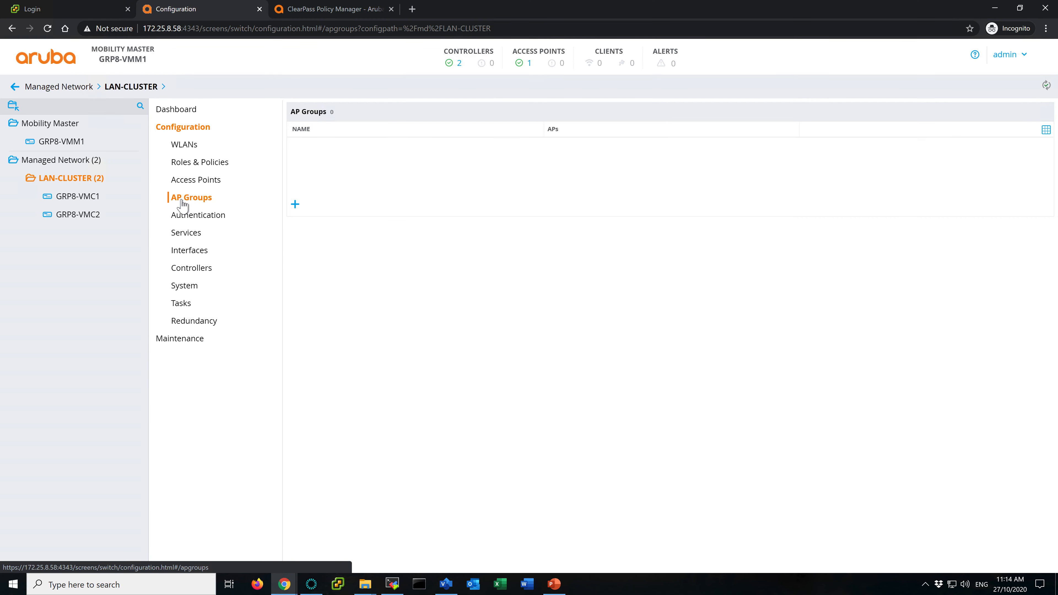
pyautogui.click(294, 204)
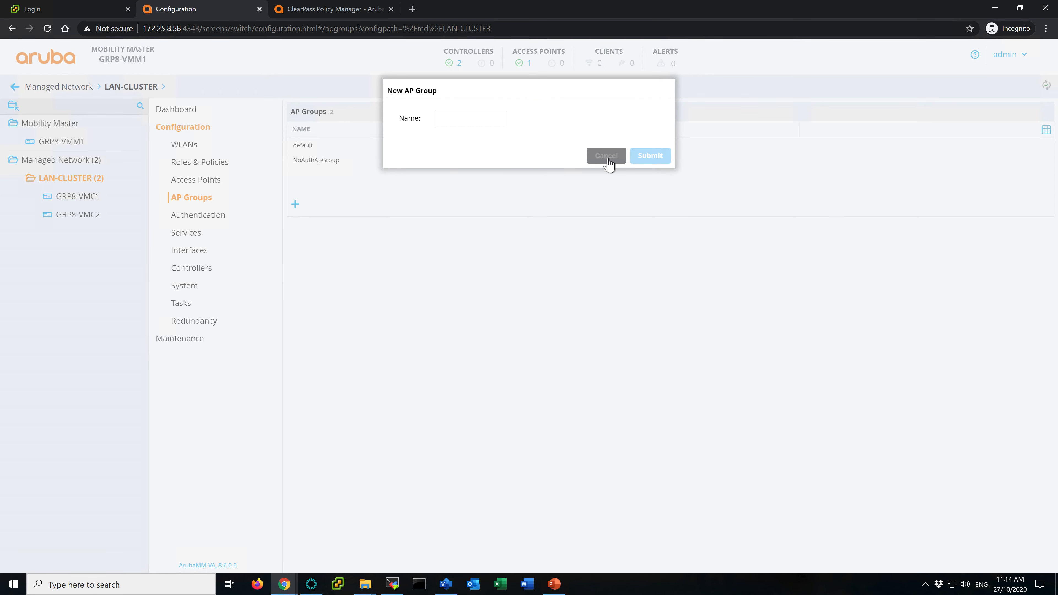
pyautogui.click(602, 160)
pyautogui.click(294, 204)
pyautogui.write('LAN')
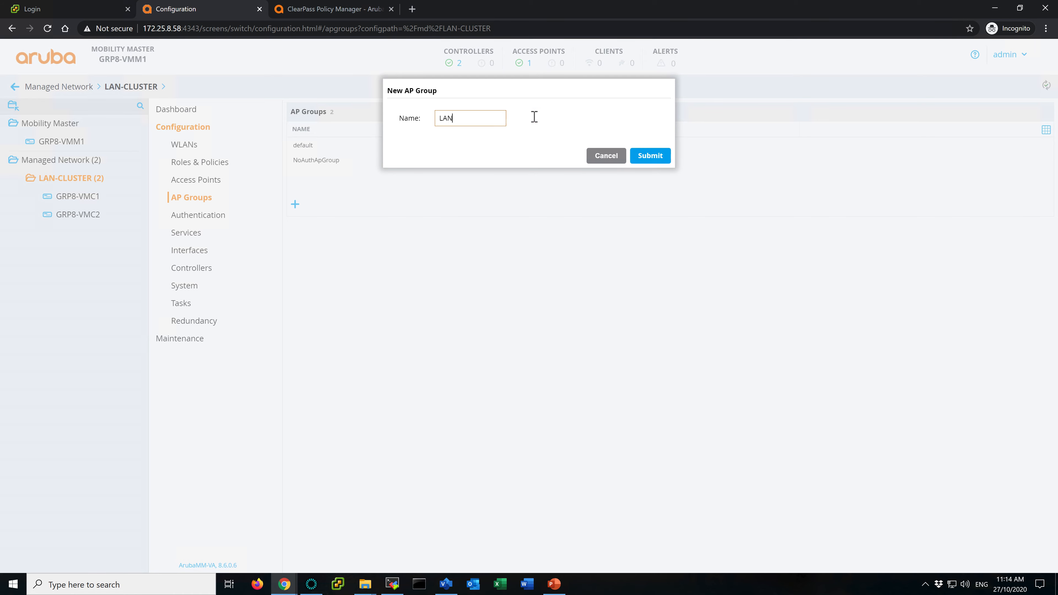
pyautogui.click(648, 158)
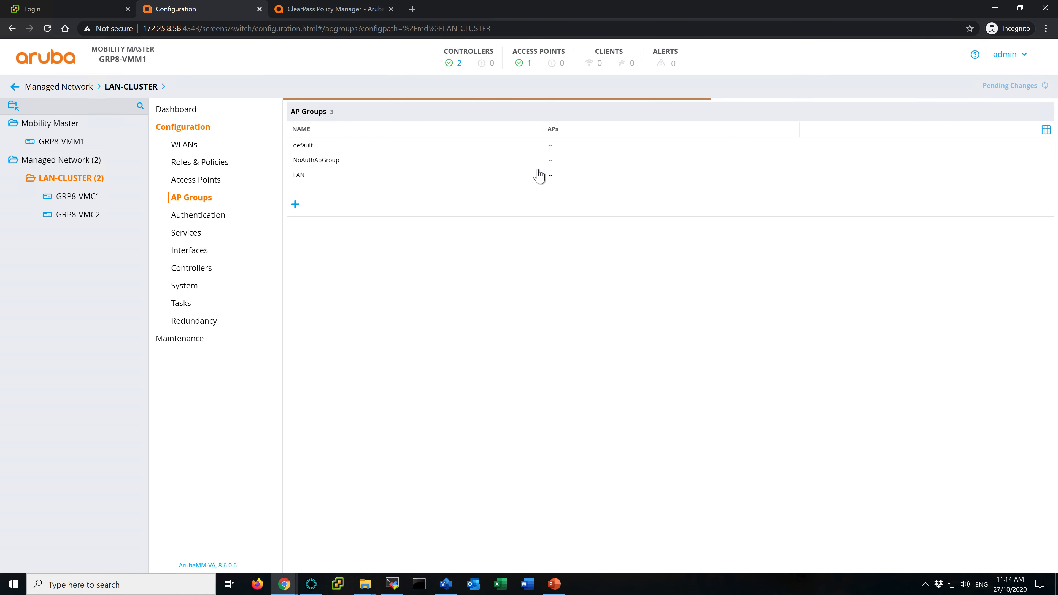
# Deploy the pending change for the new LAN AP group and close the deployment status
pyautogui.click(1000, 85)
pyautogui.click(699, 178)
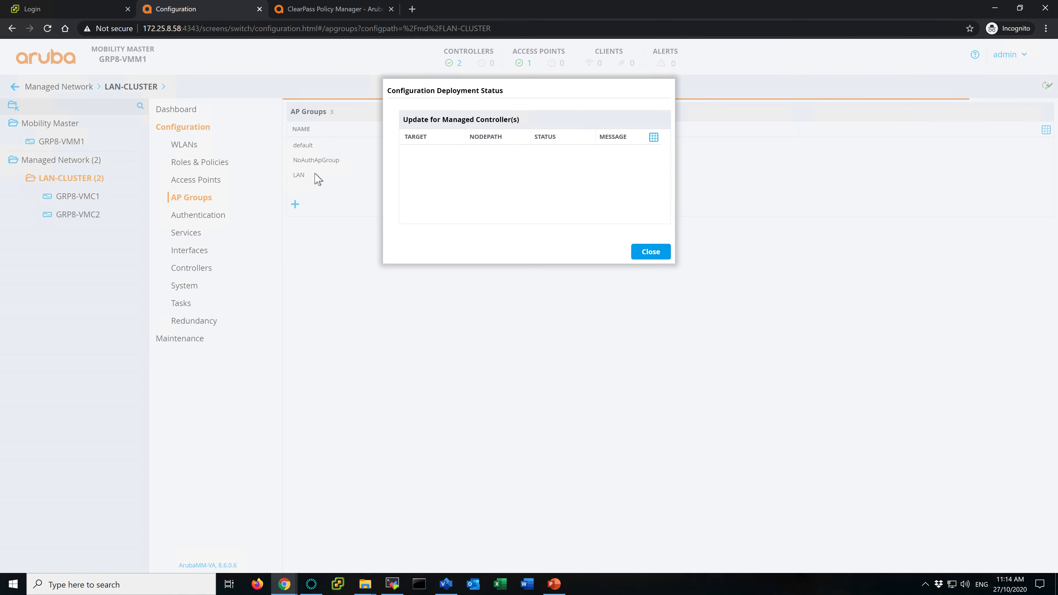
pyautogui.click(650, 252)
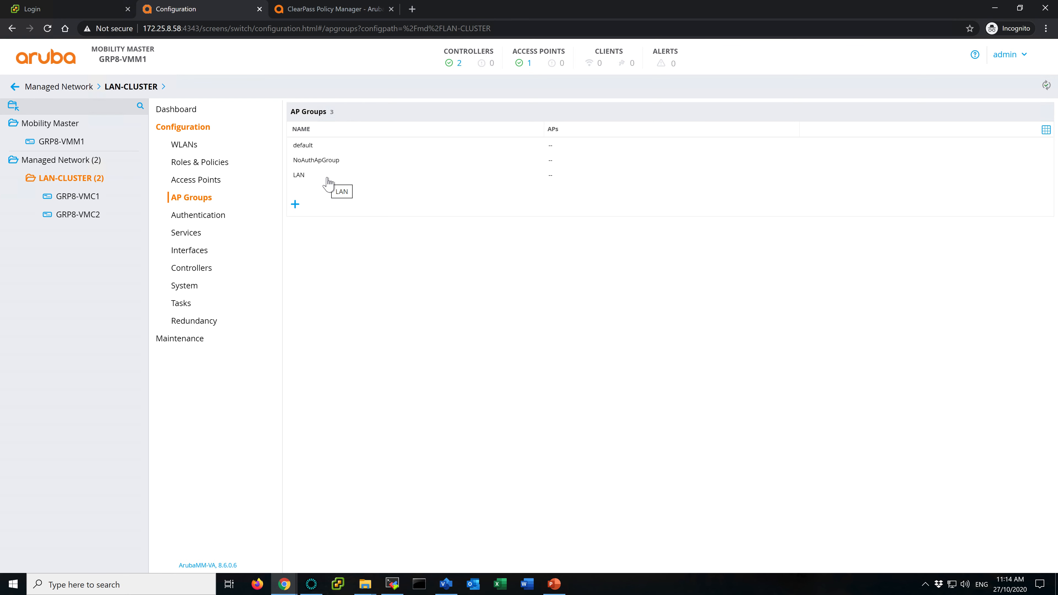
# Add the VAP-WPA2-ENT virtual AP to the LAN AP group's WLANs
pyautogui.click(328, 181)
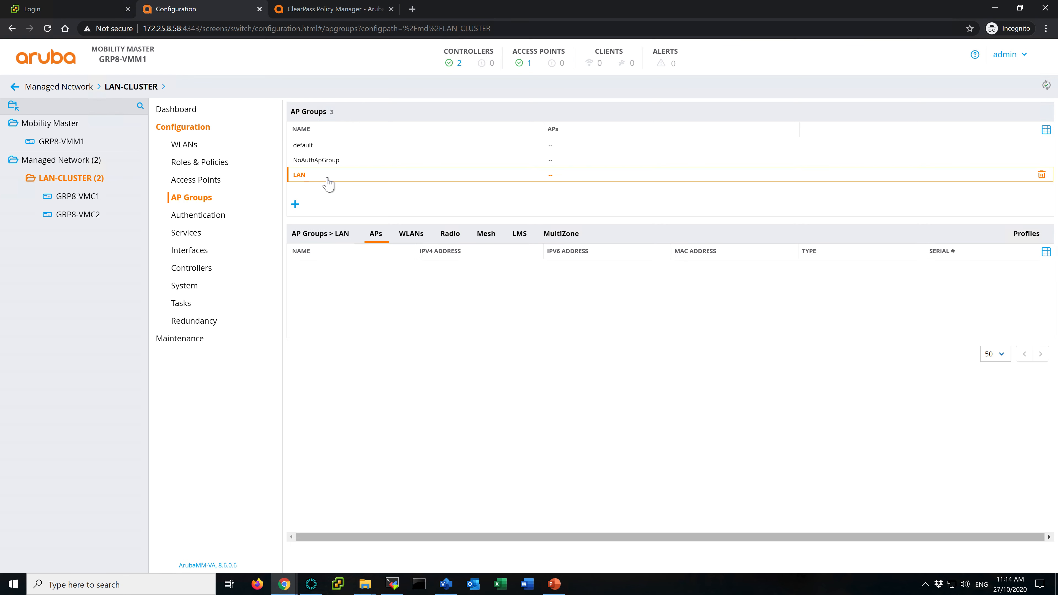
pyautogui.click(416, 239)
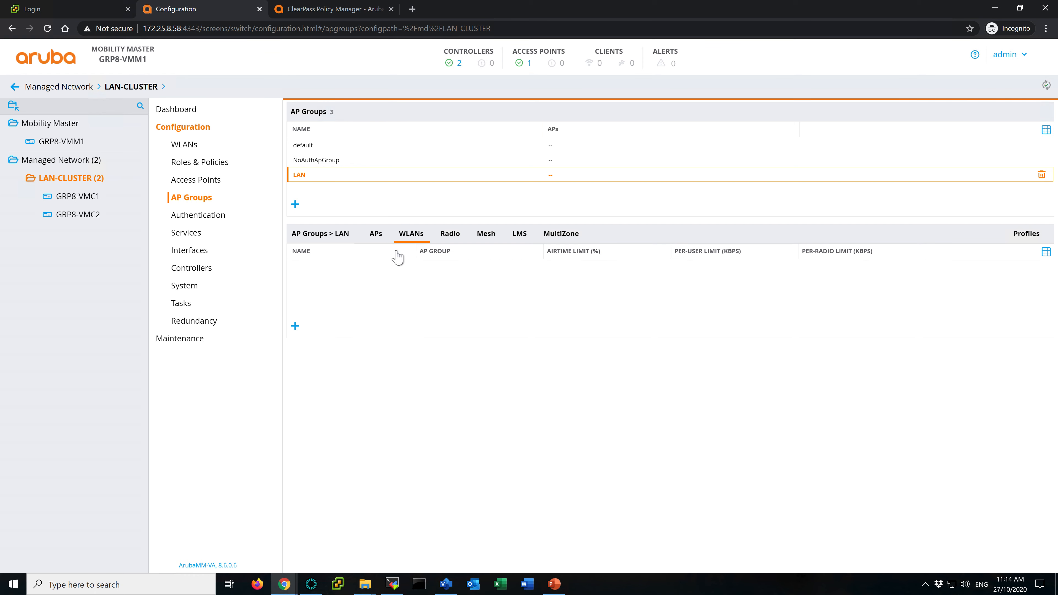
pyautogui.click(296, 328)
pyautogui.click(508, 124)
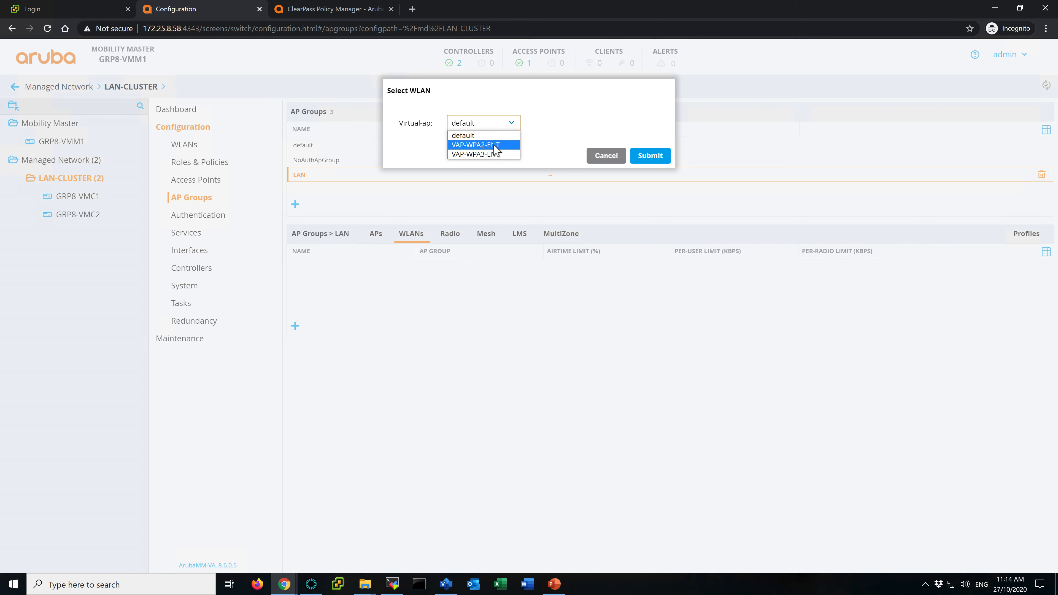
pyautogui.click(493, 145)
pyautogui.click(650, 155)
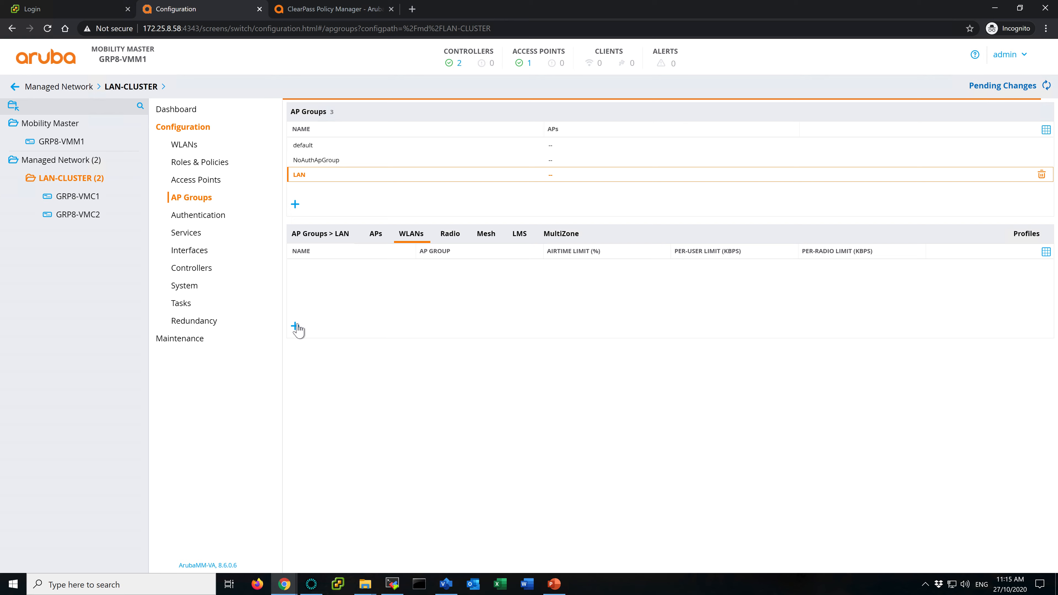
# Add the VAP-WPA3-ENT virtual AP to the LAN AP group's WLANs
pyautogui.click(296, 327)
pyautogui.click(506, 123)
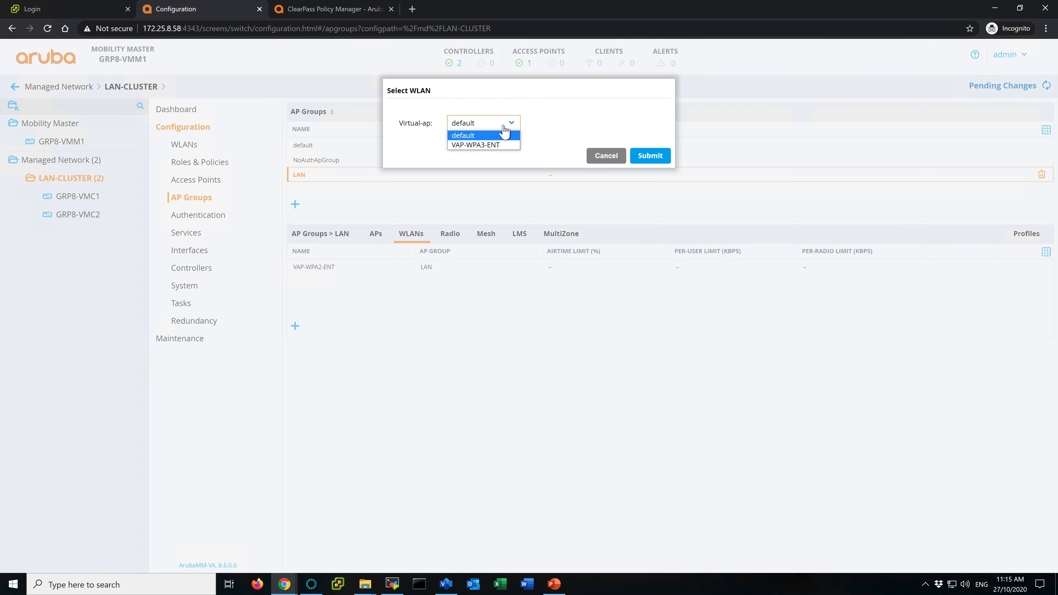
pyautogui.click(486, 146)
pyautogui.click(649, 155)
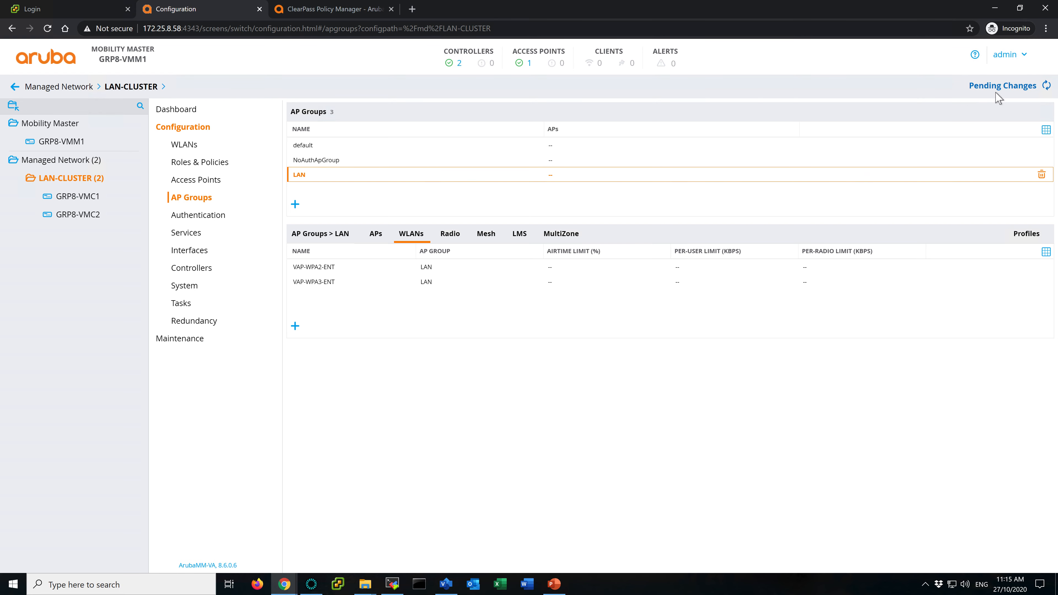
# Deploy the pending WLAN assignments of the LAN AP group to the LAN-CLUSTER controllers
pyautogui.click(1013, 83)
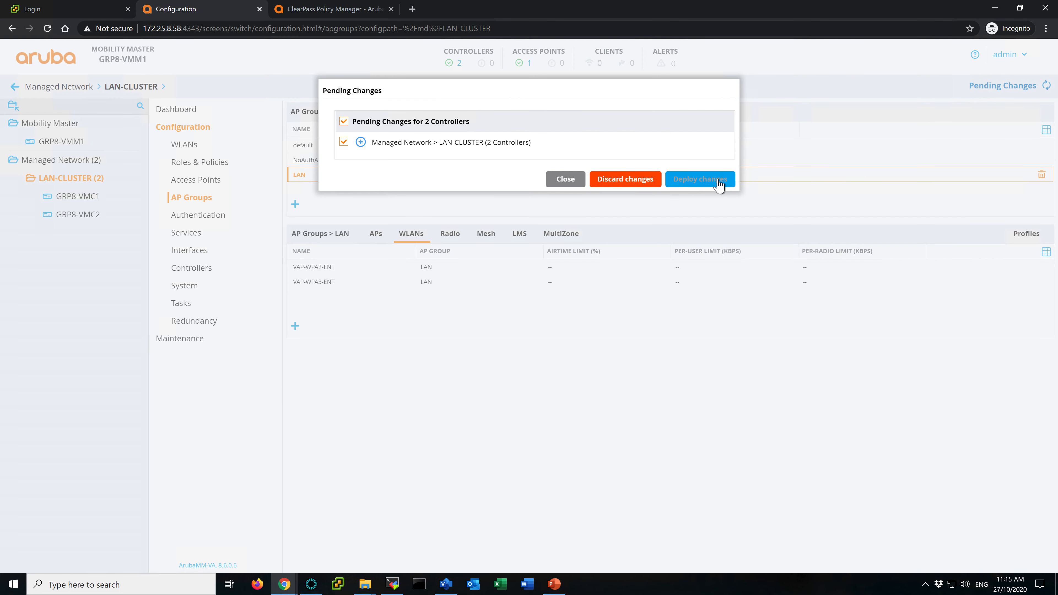
pyautogui.click(715, 181)
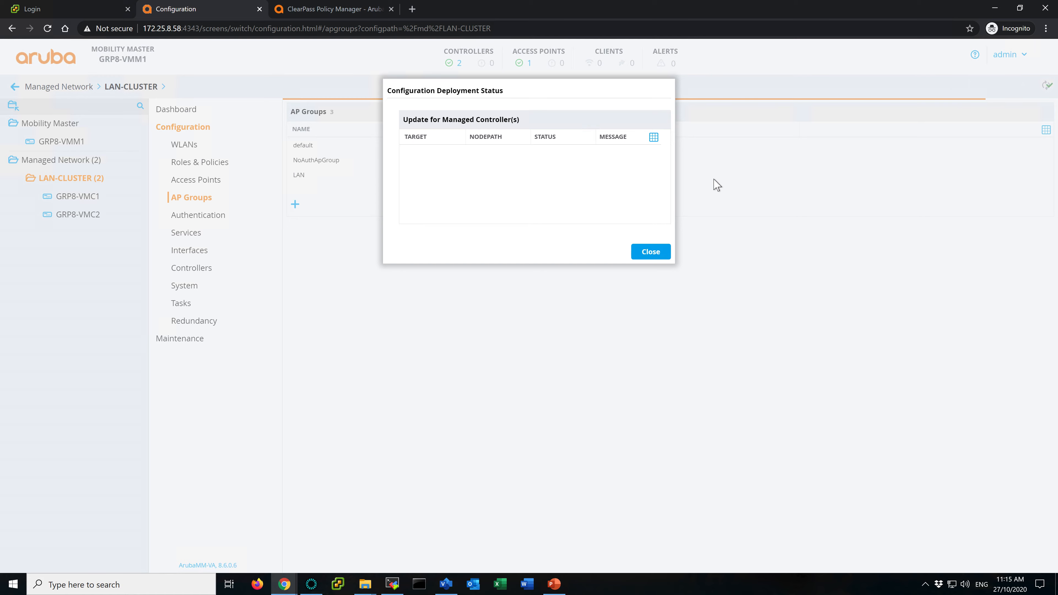
pyautogui.click(650, 252)
# Select the LAN AP group and check the preference for showing advanced profiles, leaving it as is
pyautogui.click(433, 181)
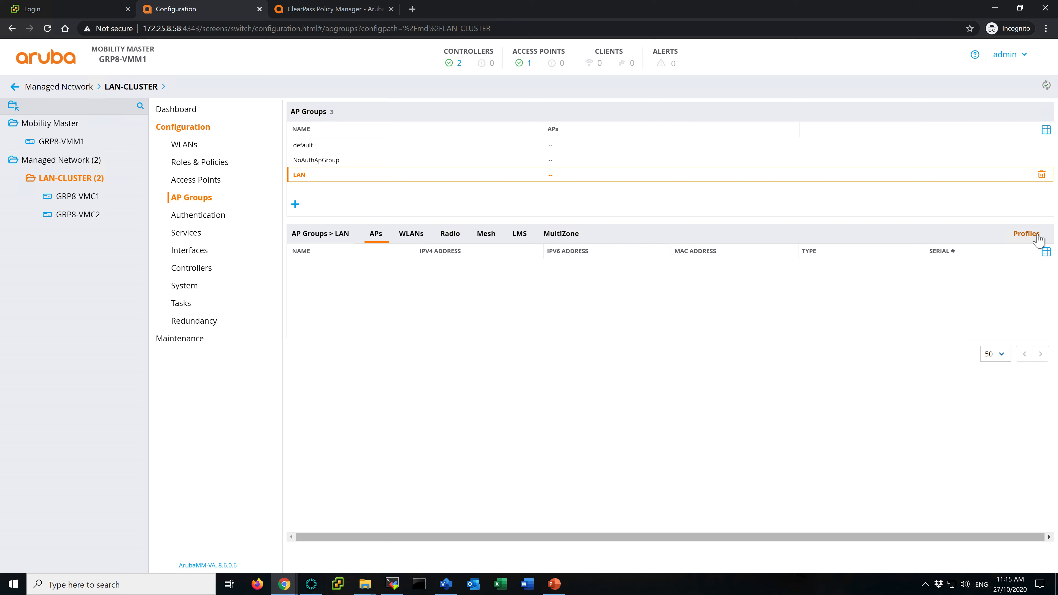
pyautogui.click(1018, 58)
pyautogui.click(1000, 73)
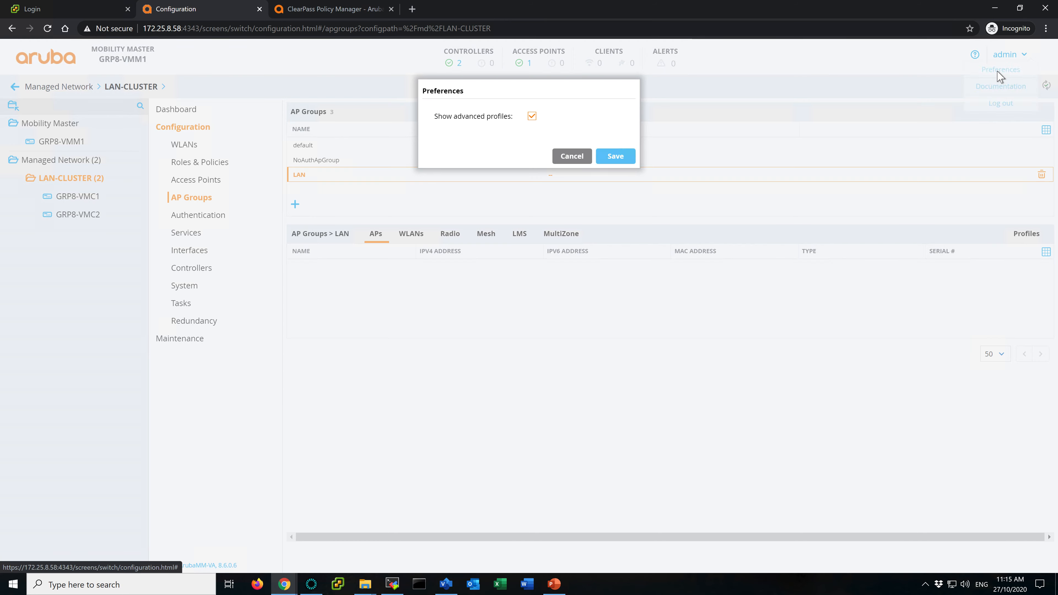
pyautogui.click(573, 159)
# Create an 802.11a traffic management profile named air-Access for the LAN AP group, with the fair-access station shaping policy
pyautogui.click(1026, 234)
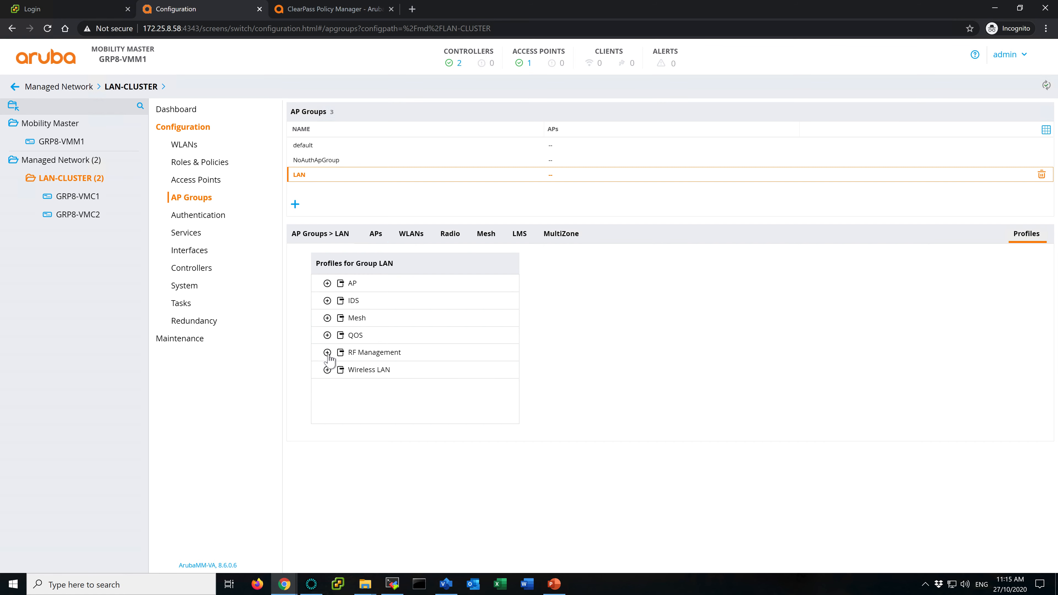
pyautogui.click(328, 336)
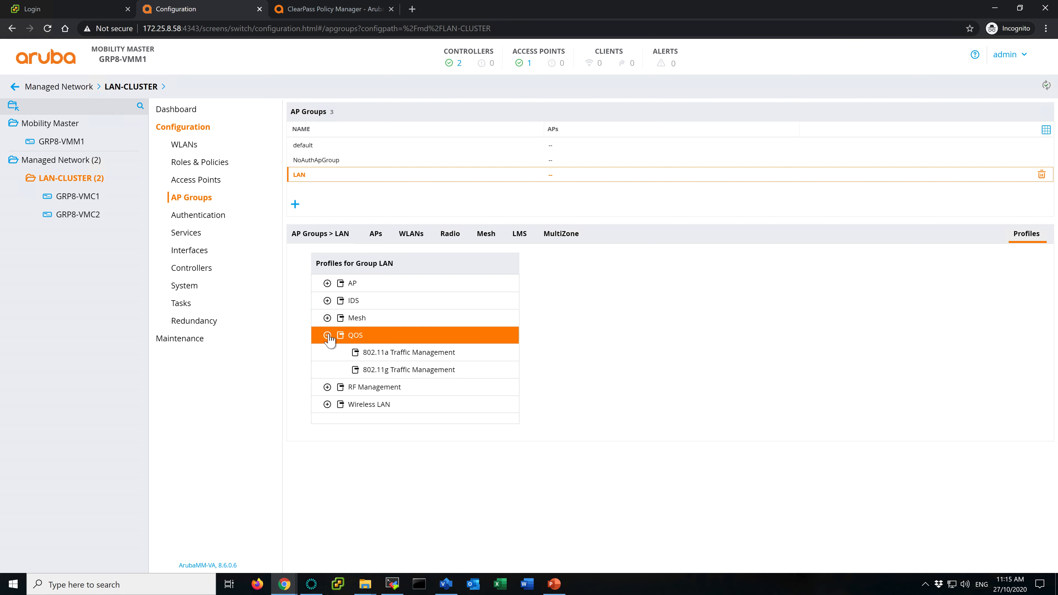
pyautogui.click(374, 353)
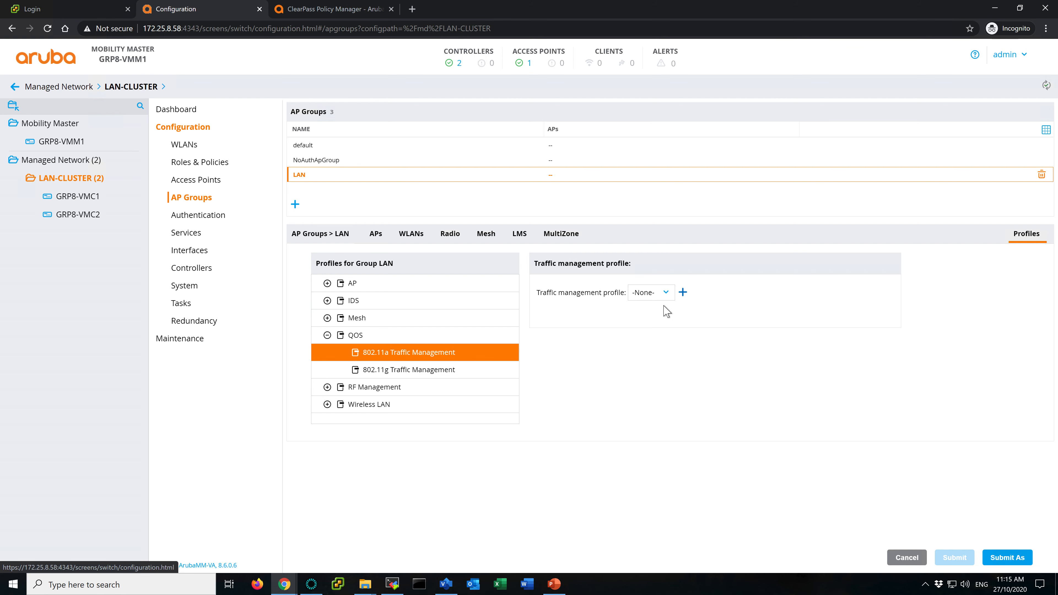
pyautogui.click(688, 292)
pyautogui.click(667, 288)
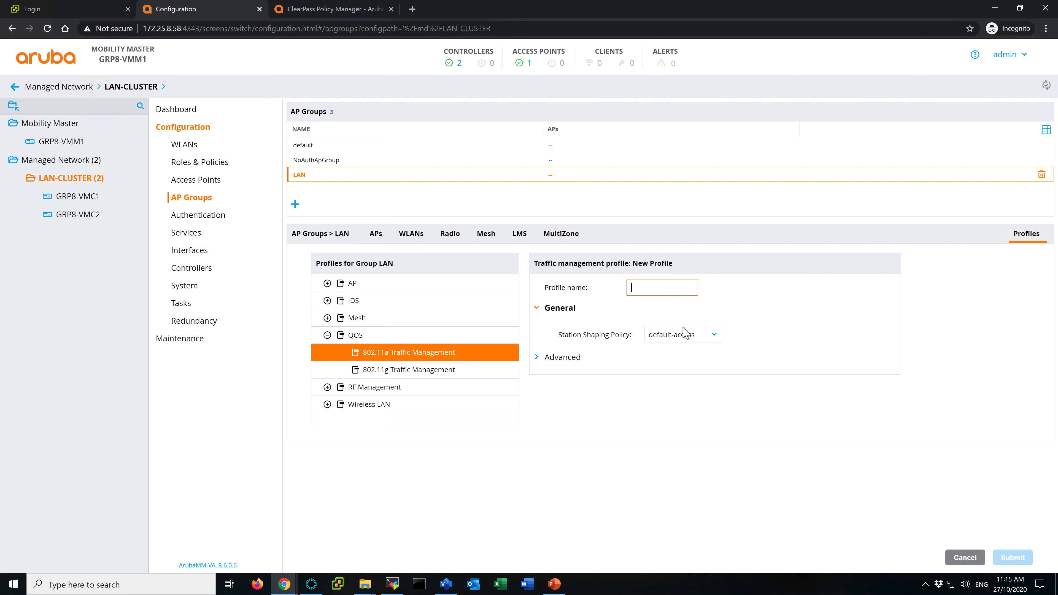
pyautogui.click(687, 334)
pyautogui.click(670, 357)
pyautogui.click(677, 289)
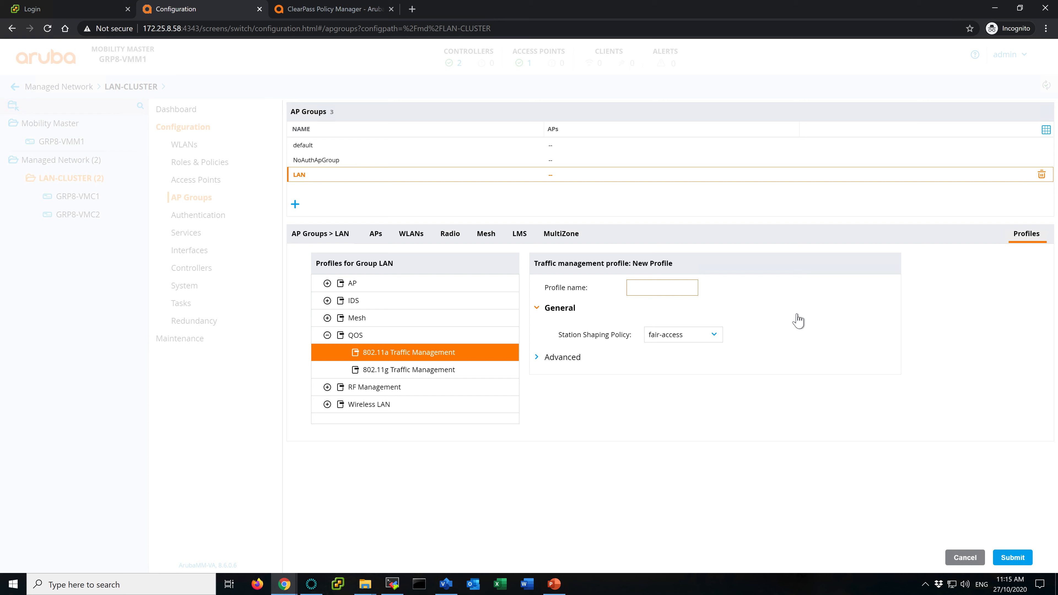
pyautogui.write('air-Access')
pyautogui.click(1013, 557)
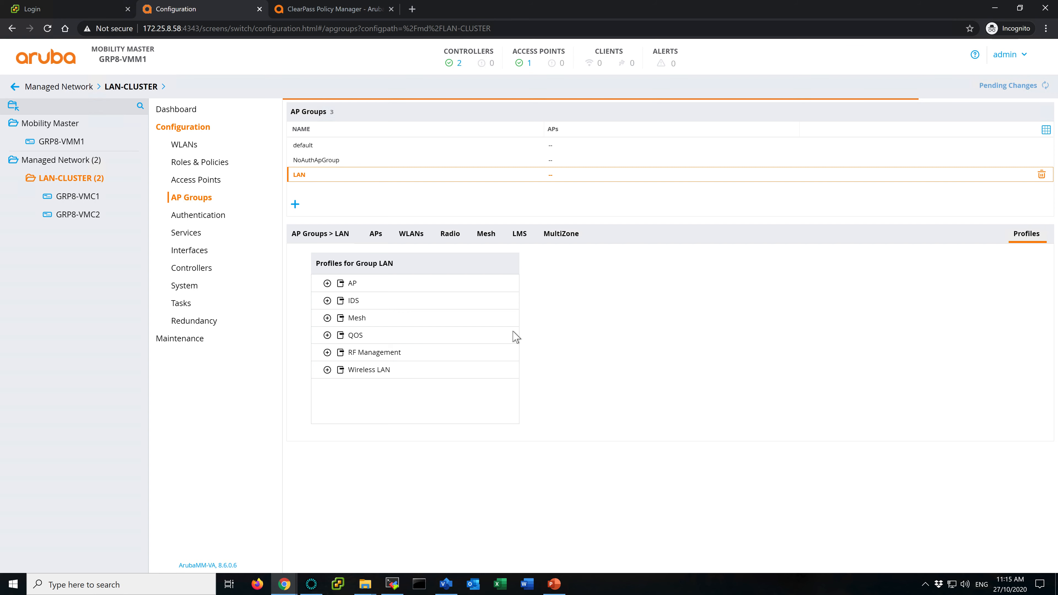
# Assign the Fair-Access traffic management profile to 802.11a Traffic Management in the LAN AP group and submit it
pyautogui.click(360, 338)
pyautogui.click(389, 353)
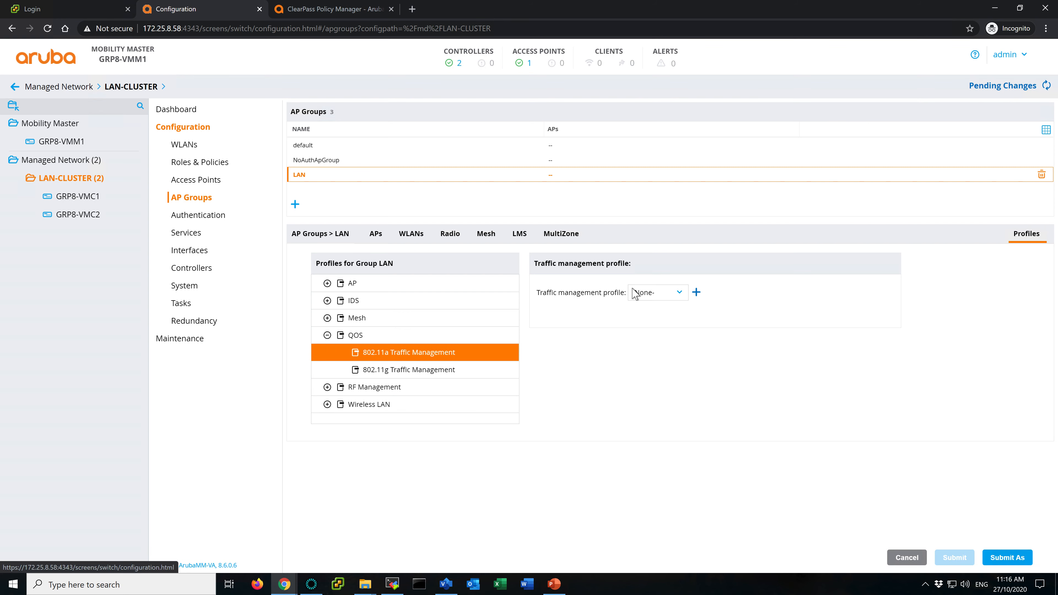
pyautogui.click(641, 292)
pyautogui.click(657, 315)
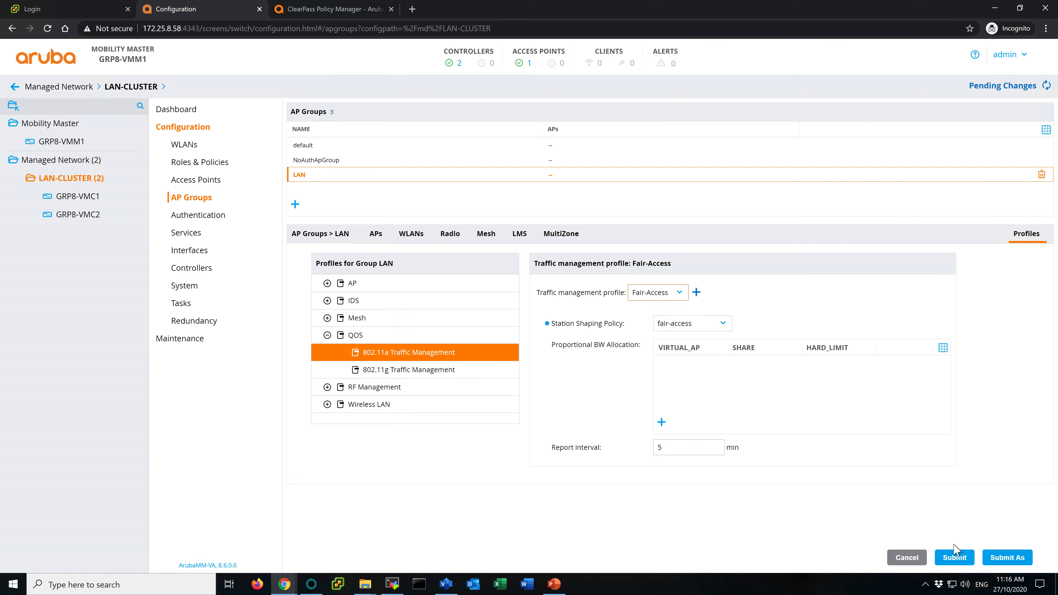
pyautogui.click(962, 560)
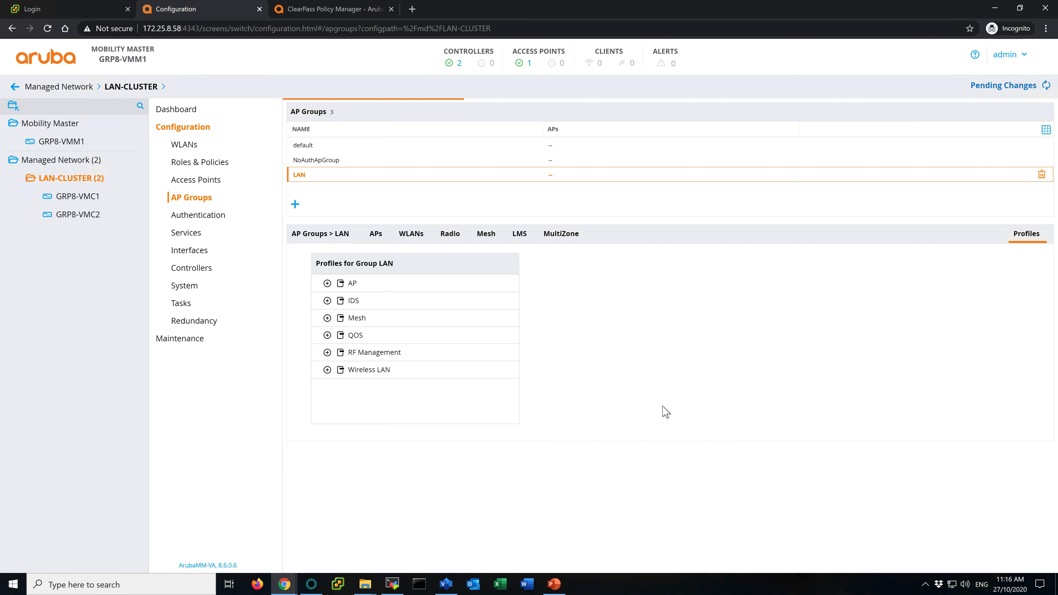
# Assign the Fair-Access traffic management profile to 802.11g Traffic Management in the LAN AP group and submit it
pyautogui.click(356, 337)
pyautogui.click(387, 353)
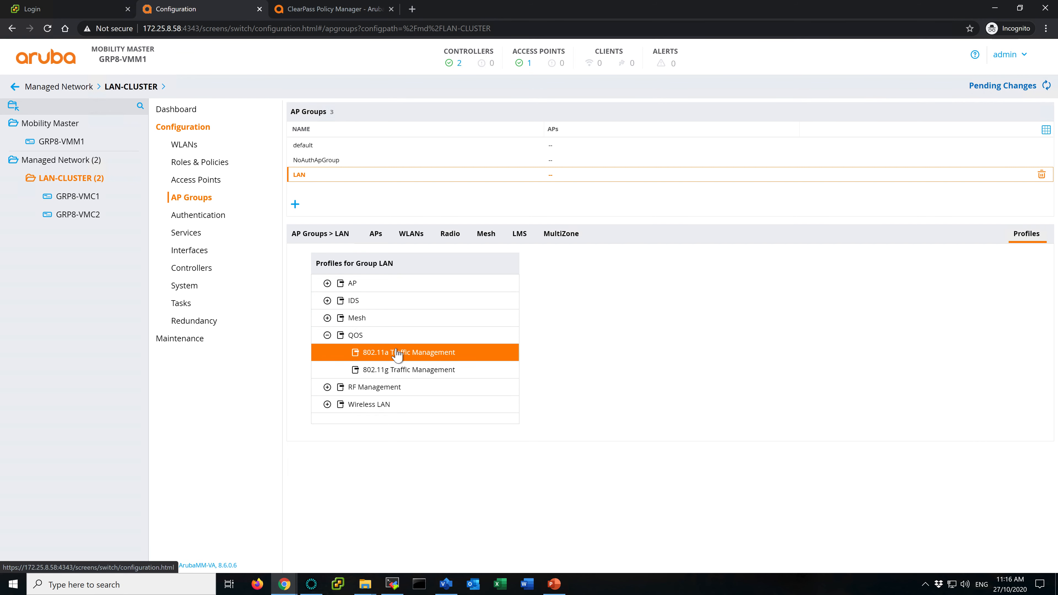
pyautogui.click(429, 376)
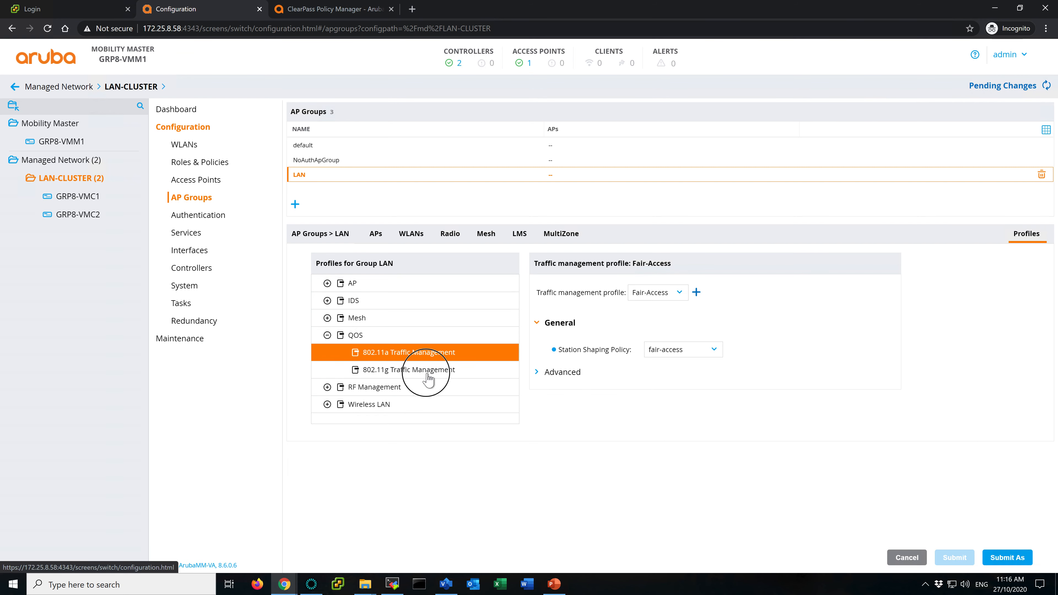
pyautogui.click(655, 301)
pyautogui.click(654, 316)
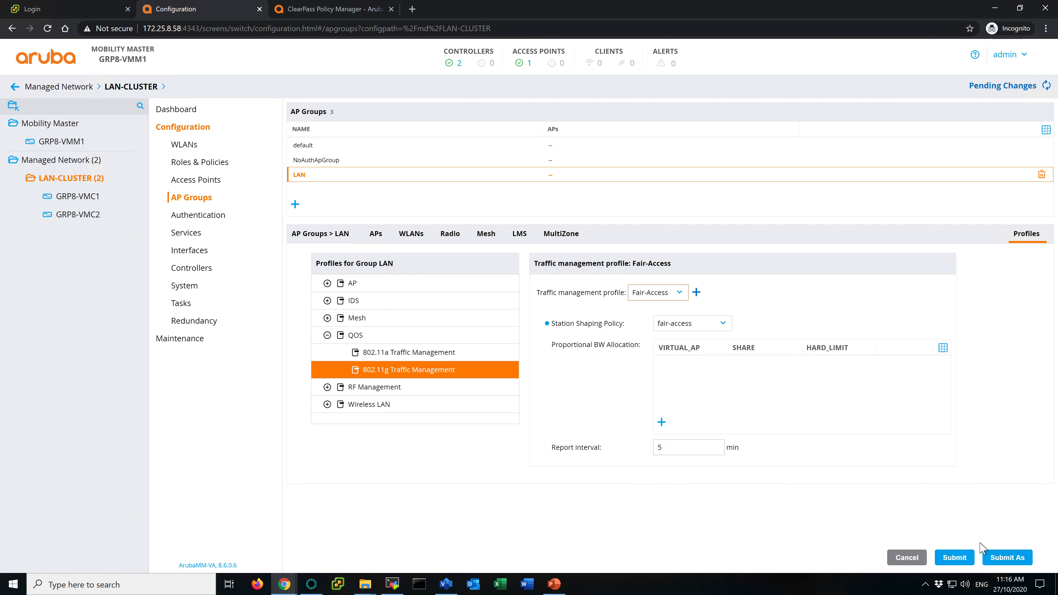
pyautogui.click(955, 558)
# Change the Max EIRP of the LAN group's default 2.4 GHz radio profile under RF Management and submit the profile
pyautogui.click(379, 352)
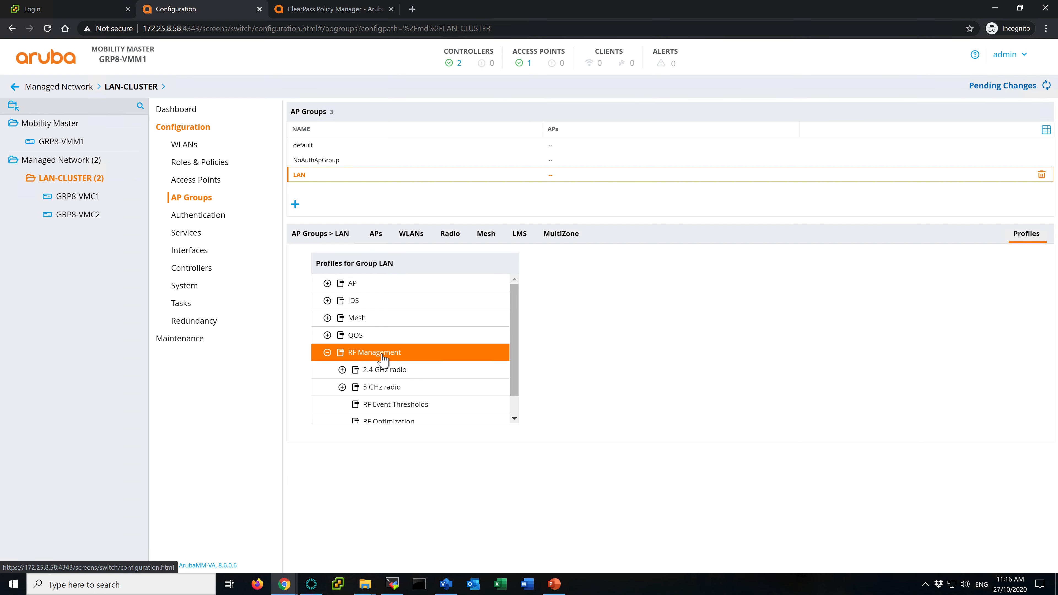
pyautogui.click(515, 370)
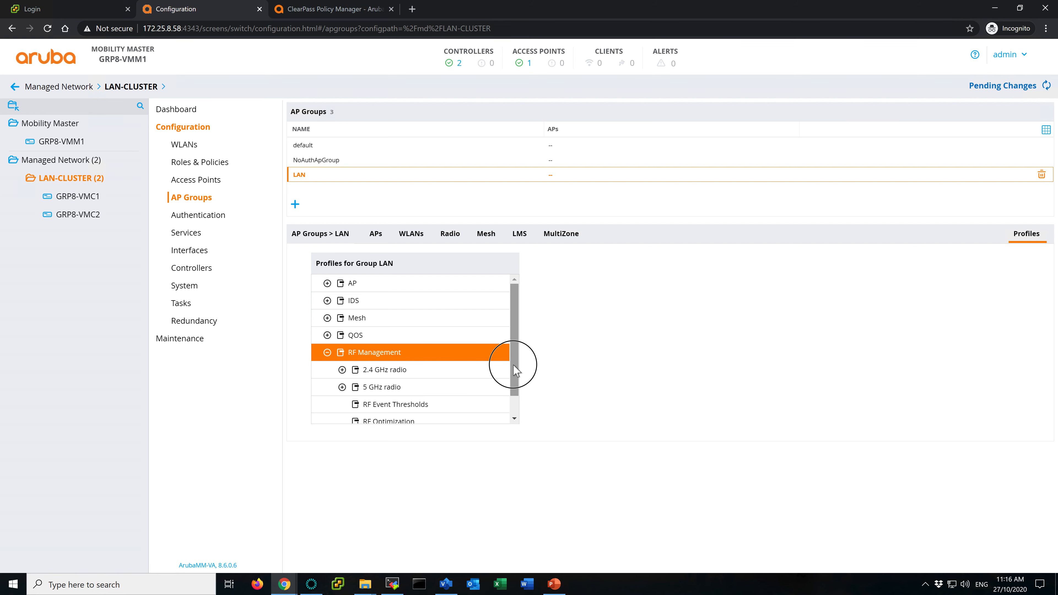
pyautogui.moveTo(516, 369); pyautogui.dragTo(511, 393)
pyautogui.click(376, 348)
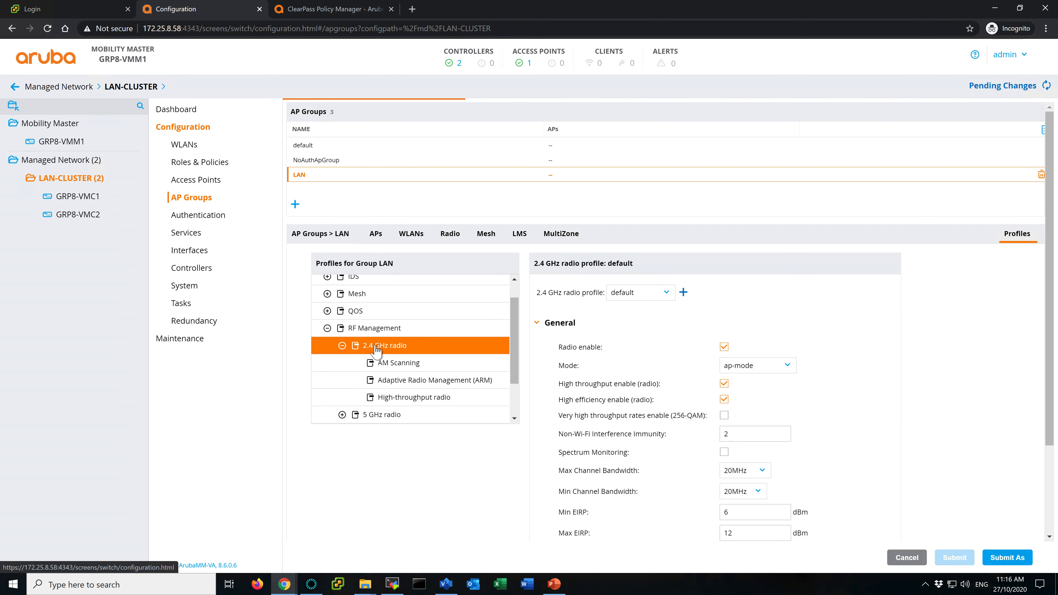
pyautogui.scroll(-1, 609, 396)
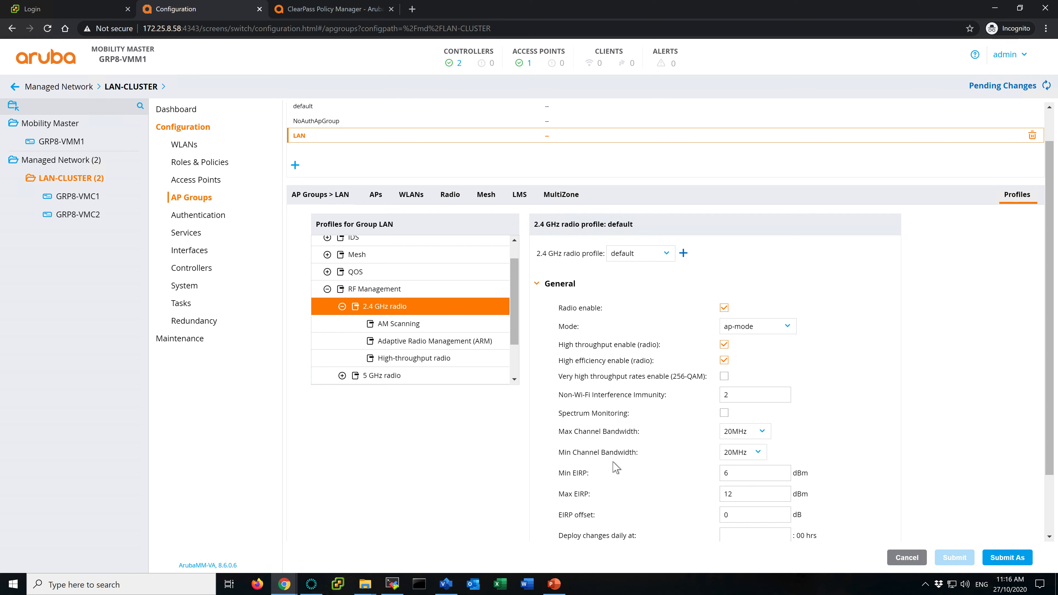
pyautogui.scroll(-1, 623, 485)
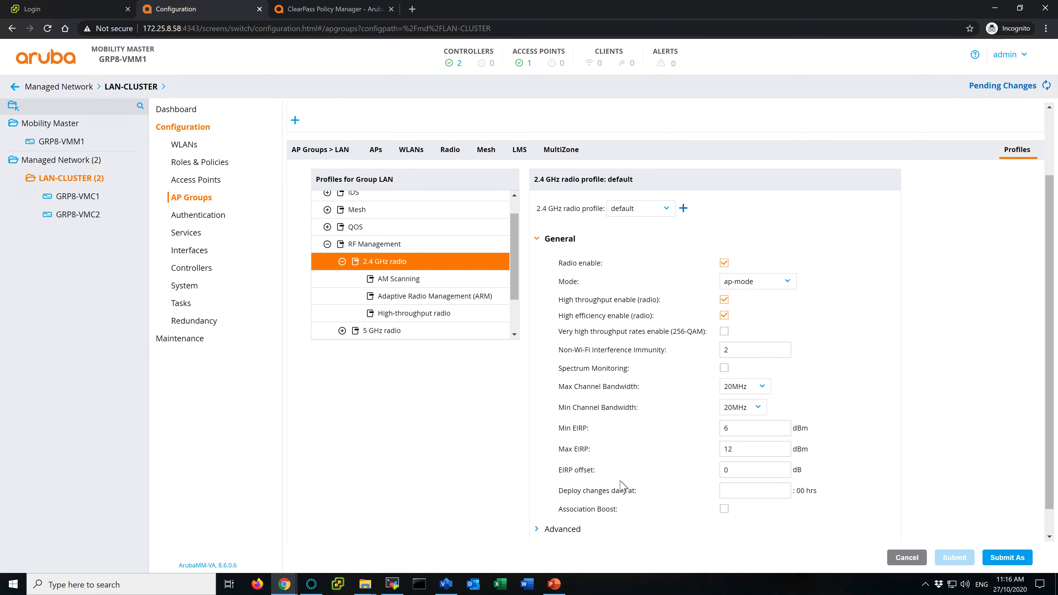
pyautogui.doubleClick(741, 450)
pyautogui.click(957, 556)
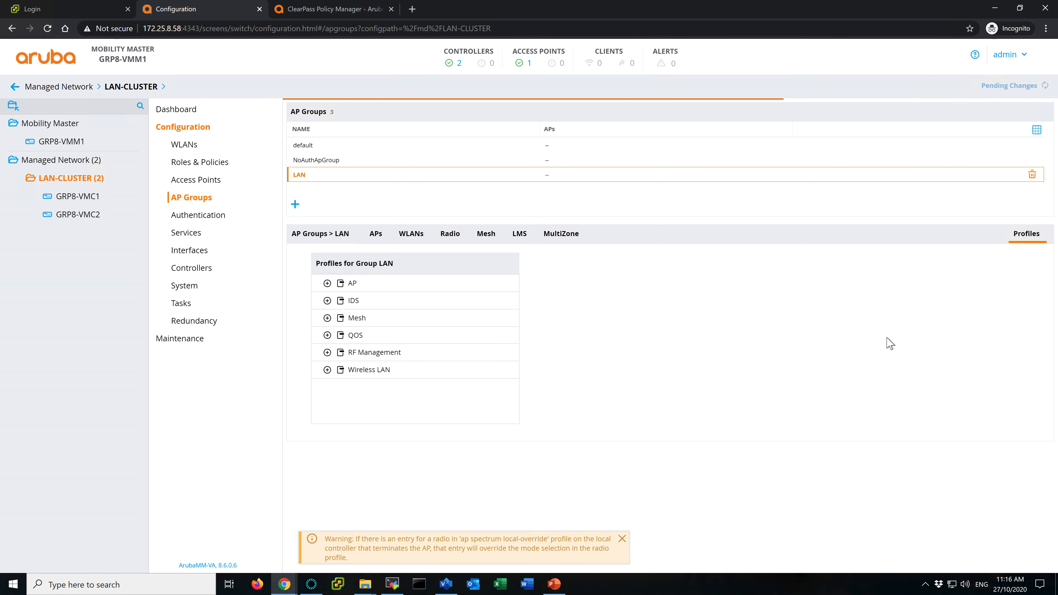
# Set the maximum channel bandwidth of the LAN group's default 5 GHz radio profile to 20MHz
pyautogui.click(374, 352)
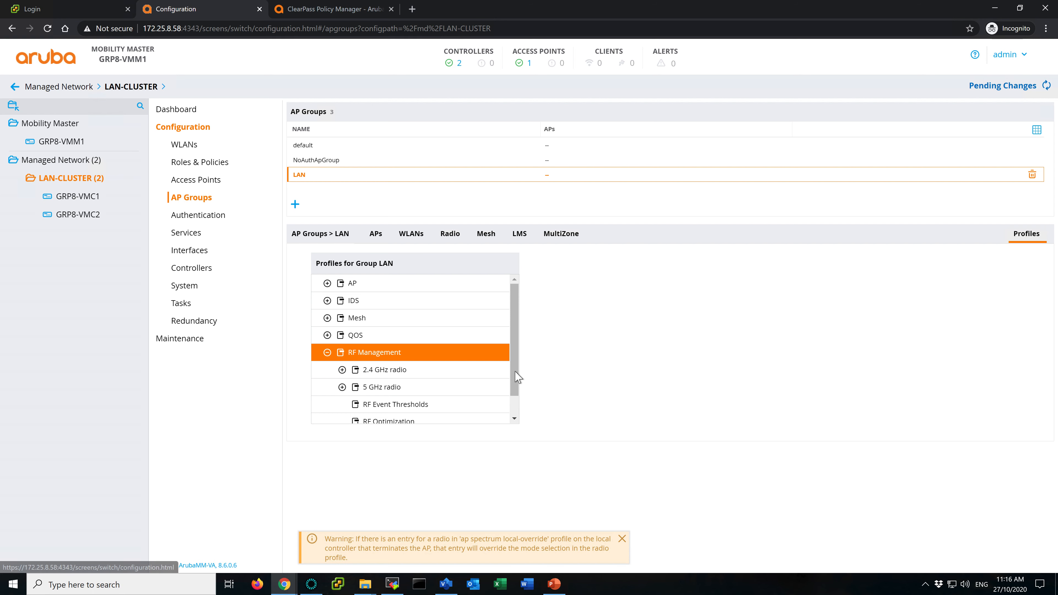
pyautogui.scroll(-1, 515, 371)
pyautogui.click(377, 364)
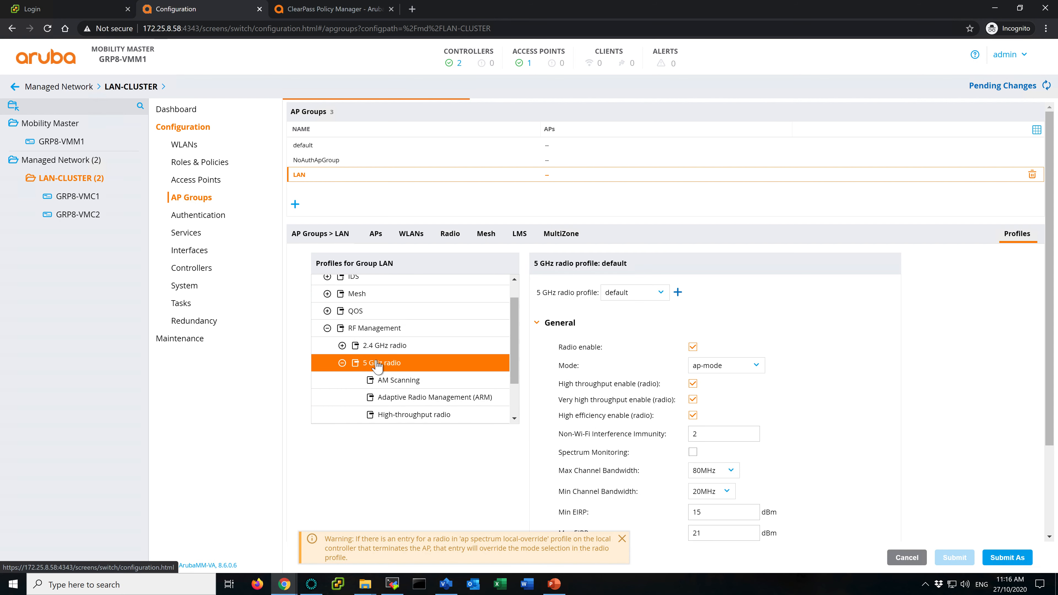
pyautogui.scroll(-2, 588, 412)
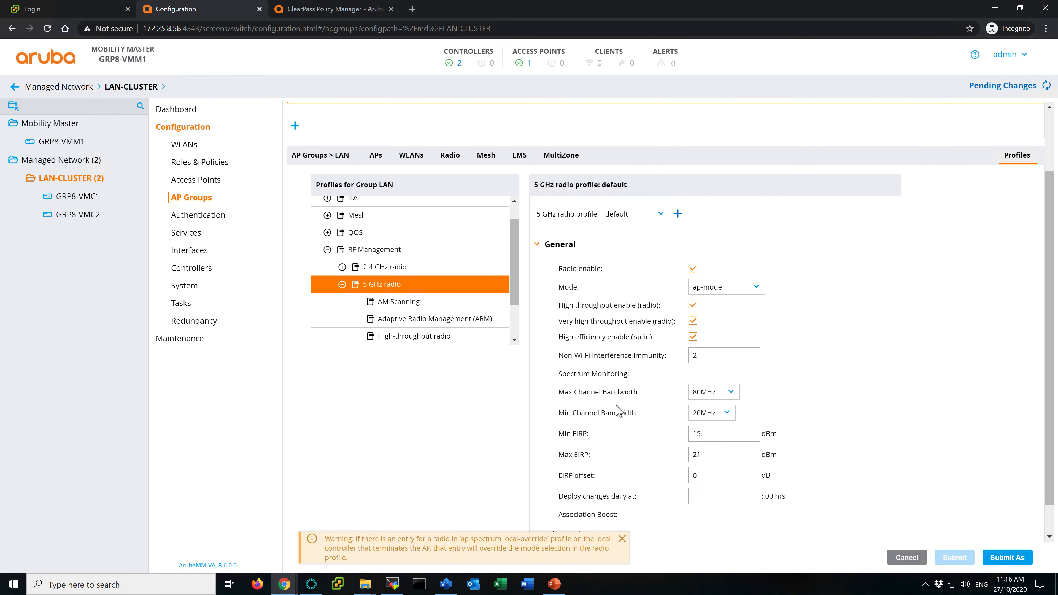
pyautogui.click(738, 403)
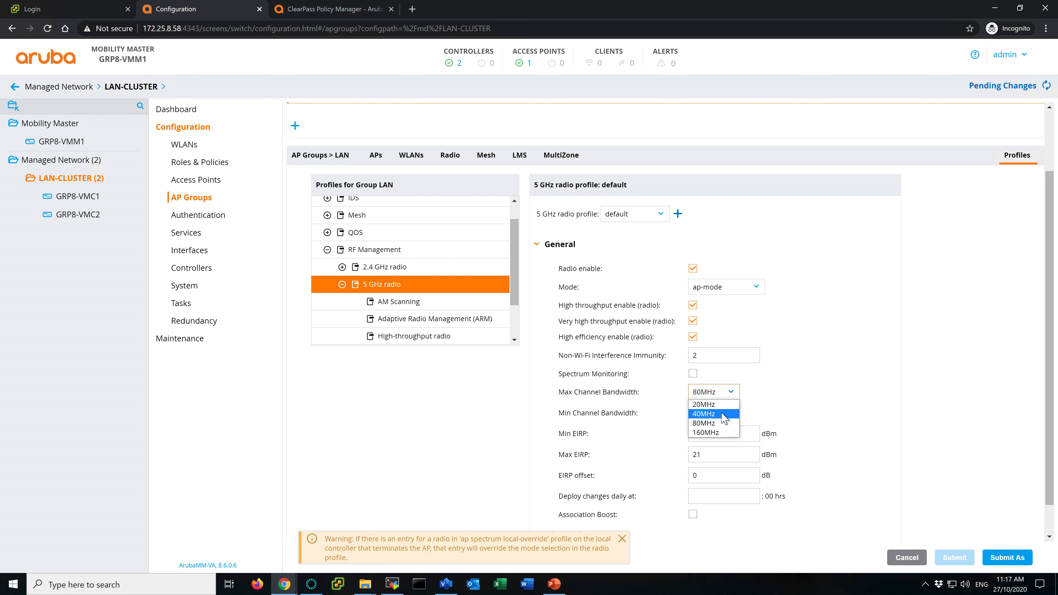
pyautogui.click(873, 400)
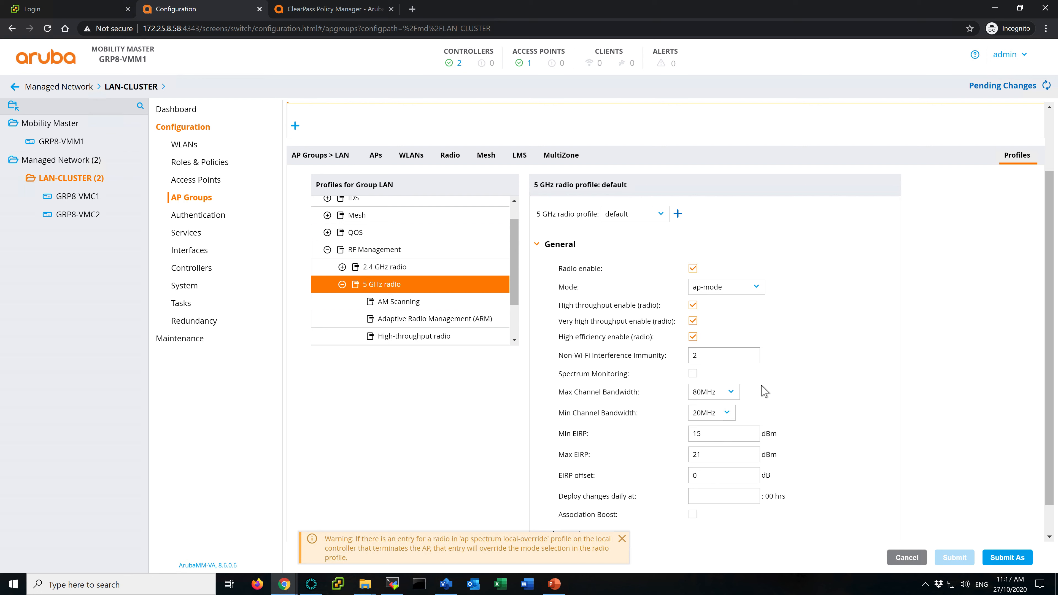
pyautogui.click(730, 395)
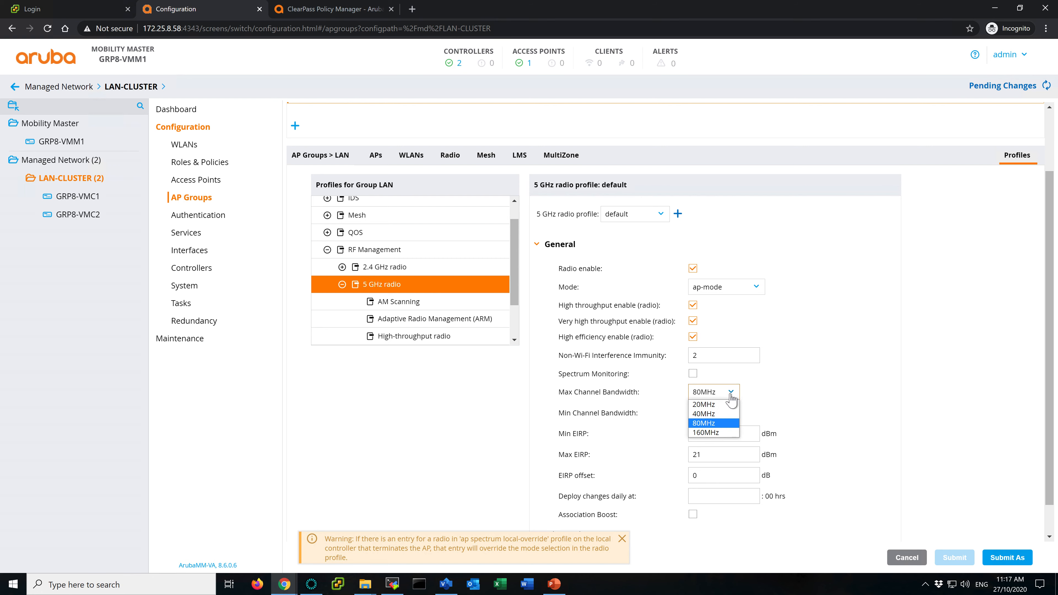
pyautogui.click(725, 404)
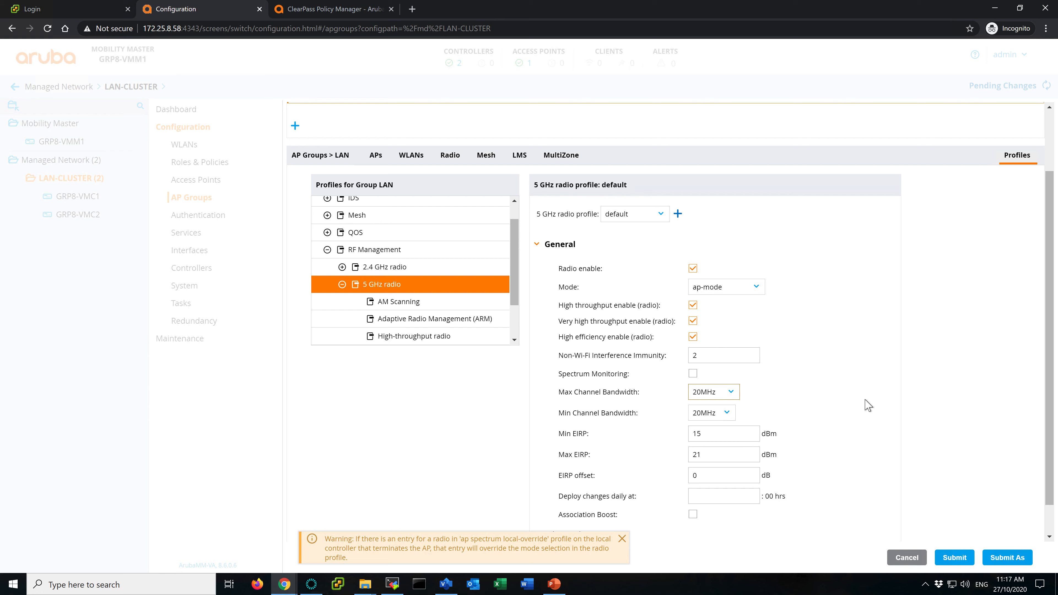
# Try 40MHz for both the maximum and minimum channel bandwidth of the 5 GHz radio profile
pyautogui.click(732, 393)
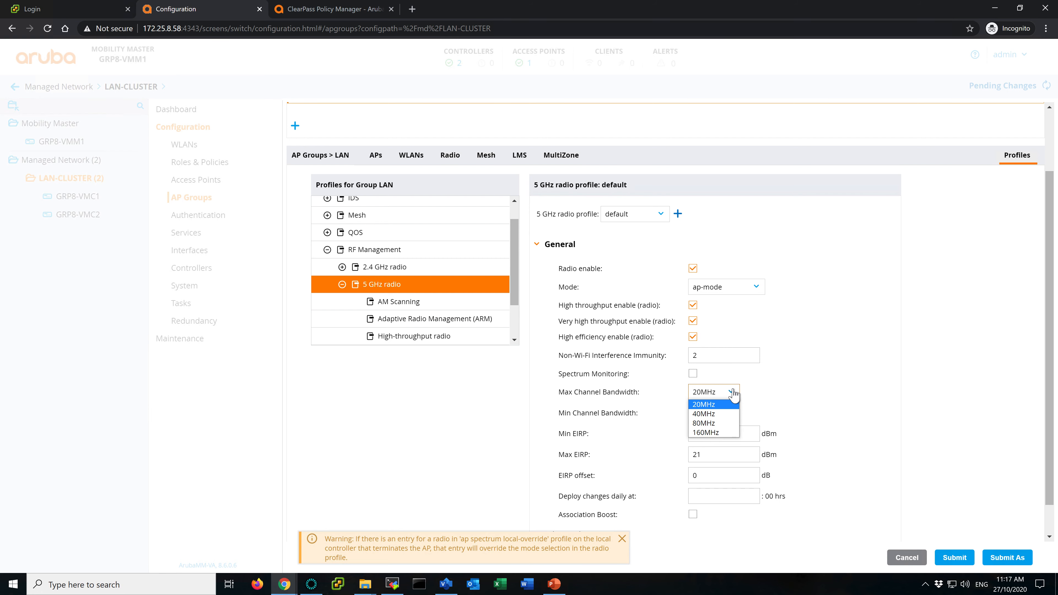
pyautogui.click(704, 413)
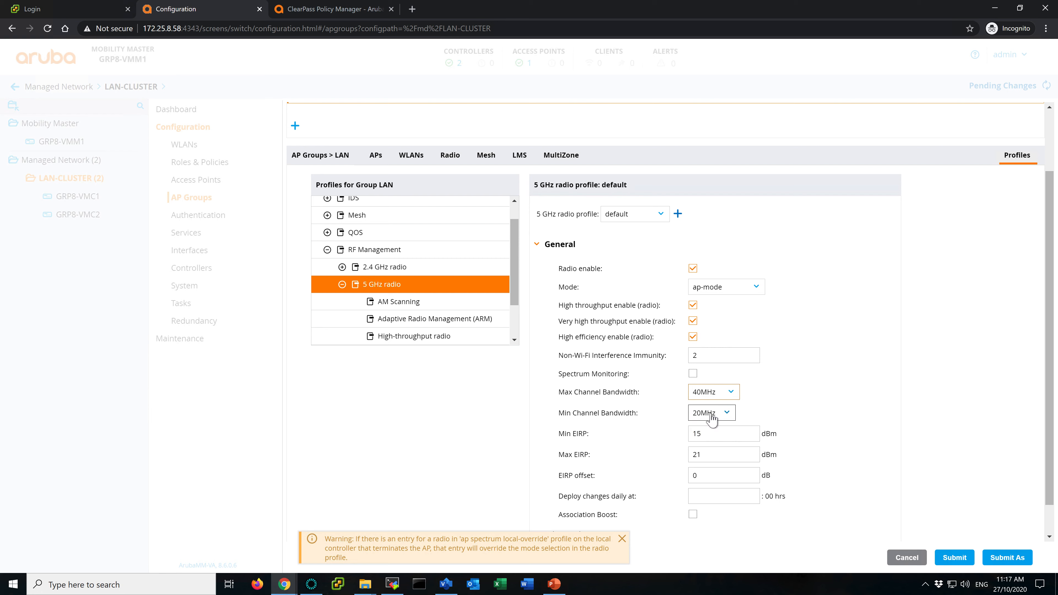
pyautogui.click(716, 414)
pyautogui.click(704, 434)
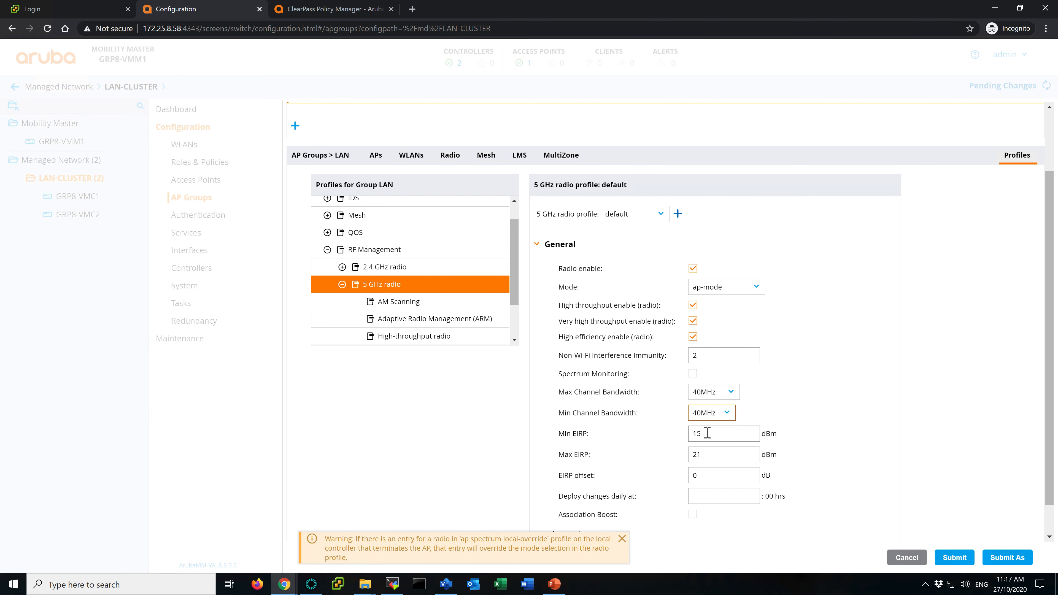
# Set the 5 GHz radio profile's minimum and maximum channel bandwidth both to 20MHz
pyautogui.click(721, 414)
pyautogui.click(717, 425)
pyautogui.click(725, 392)
pyautogui.click(711, 405)
# Set the Max EIRP of the 5 GHz radio profile to 18 dBm and submit the profile
pyautogui.doubleClick(694, 433)
pyautogui.doubleClick(696, 454)
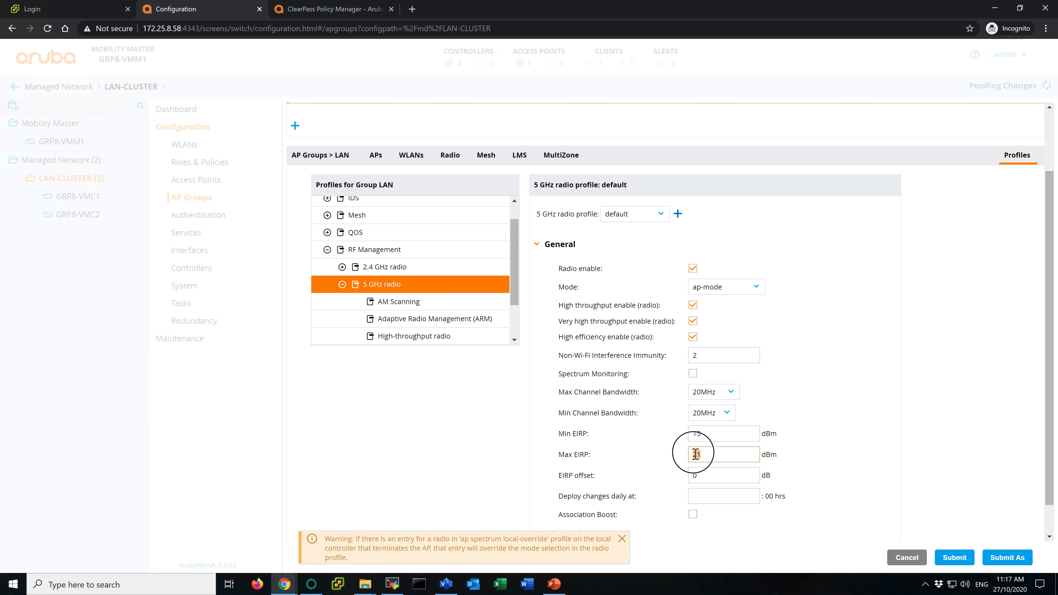
pyautogui.click(712, 434)
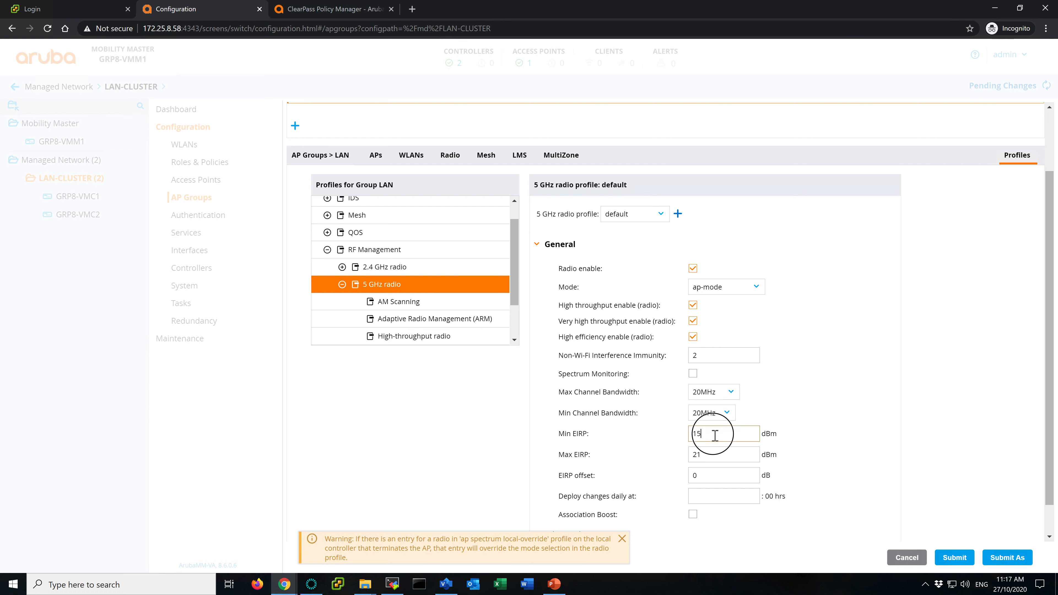
pyautogui.moveTo(712, 434); pyautogui.dragTo(692, 431)
pyautogui.click(714, 434)
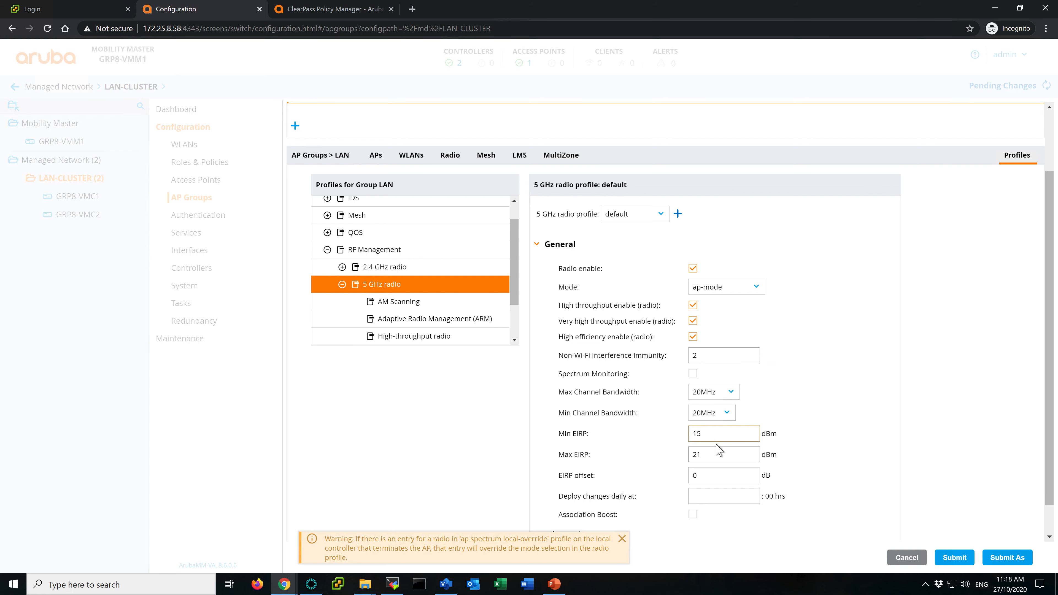
pyautogui.press('Tab')
pyautogui.write('18')
pyautogui.click(919, 458)
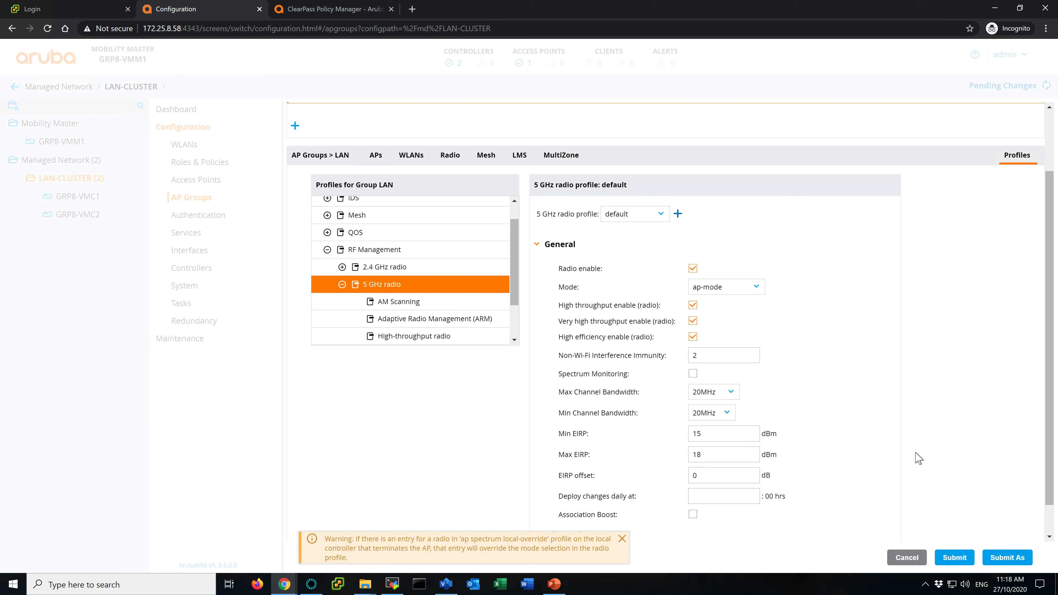
pyautogui.click(964, 563)
# Deploy the pending traffic management and radio profile changes to the LAN-CLUSTER controllers and dismiss the deployment status
pyautogui.click(1007, 87)
pyautogui.click(701, 179)
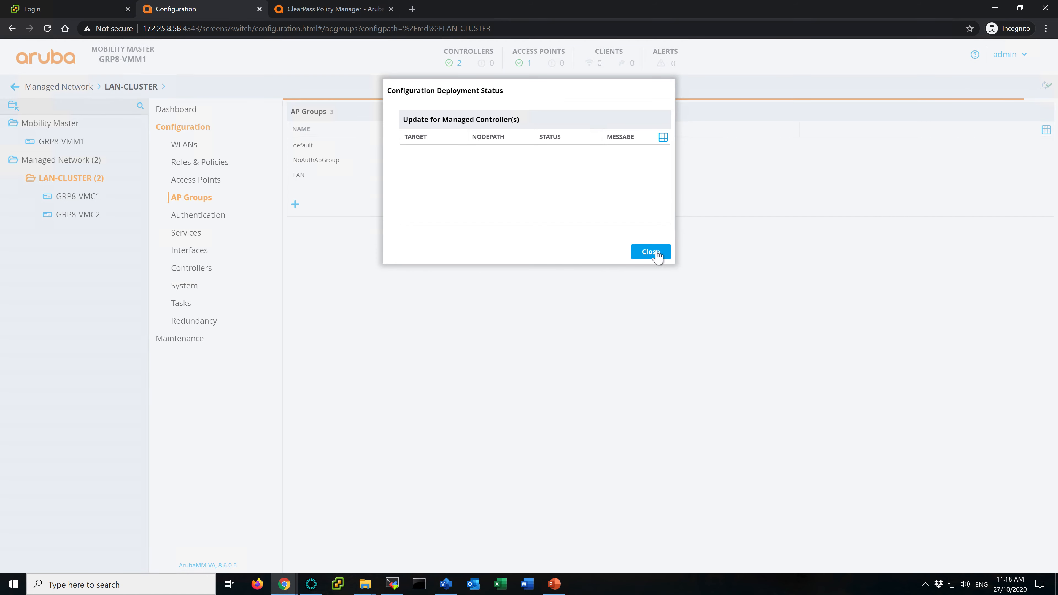
pyautogui.click(650, 252)
# Open the default AP system profile of the LAN AP group and expand its LMS settings
pyautogui.click(307, 177)
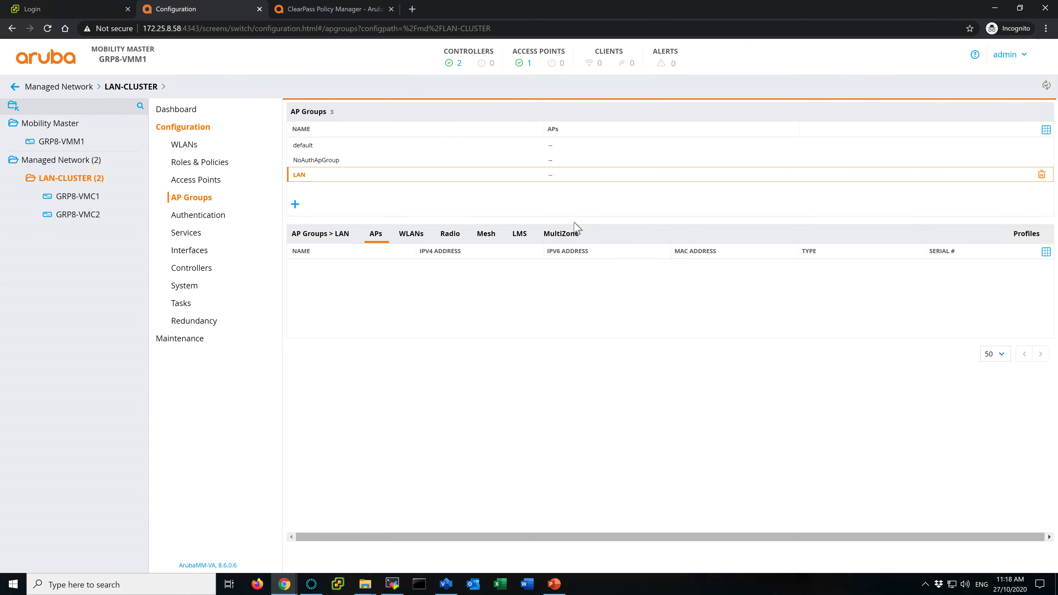
pyautogui.click(1034, 240)
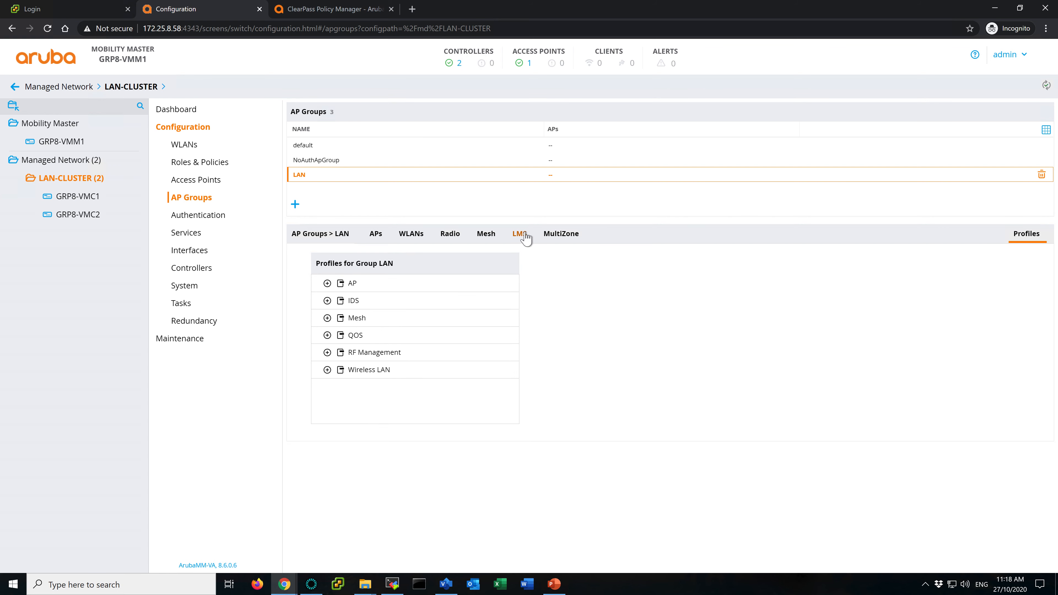
pyautogui.click(345, 286)
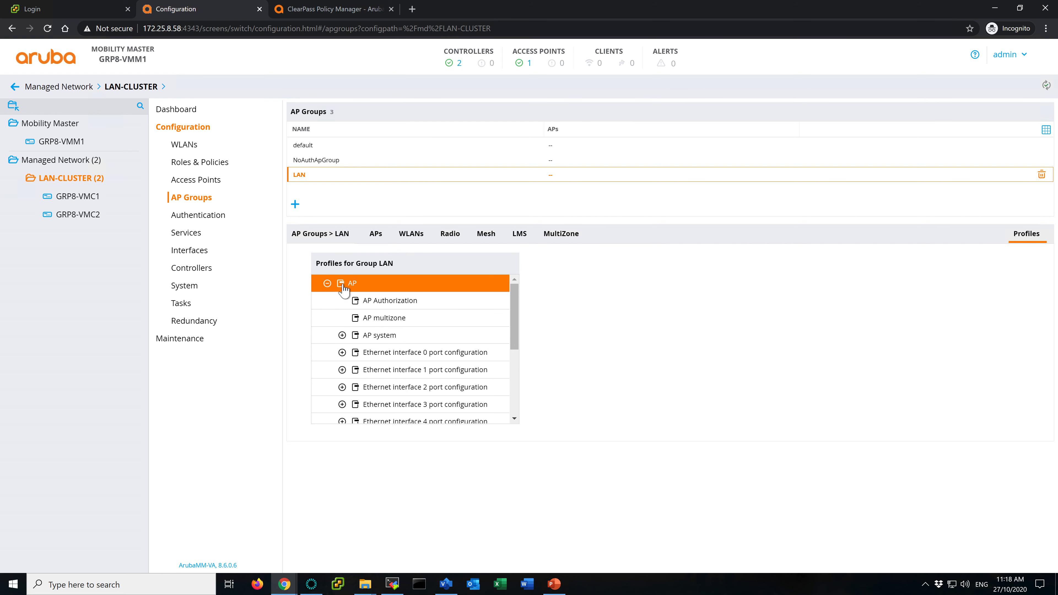
pyautogui.click(381, 339)
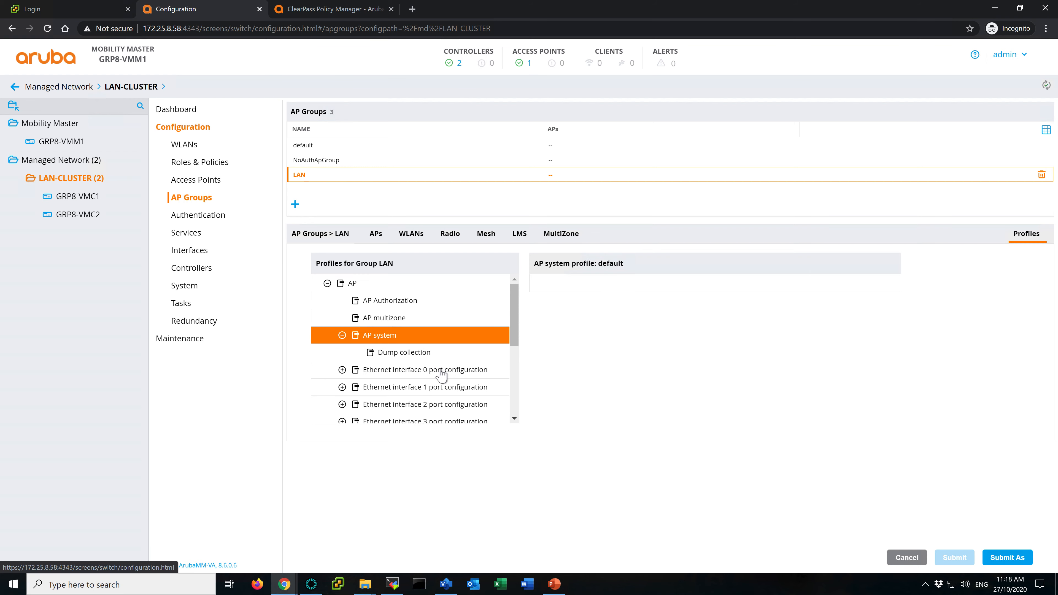
pyautogui.scroll(-1, 664, 432)
pyautogui.scroll(-9, 666, 436)
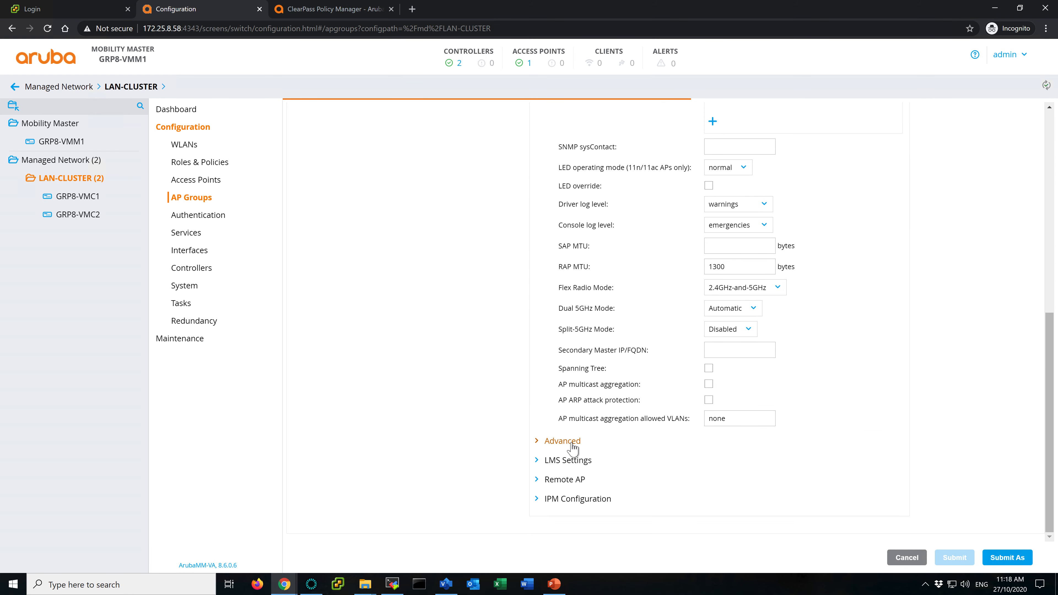
pyautogui.click(567, 460)
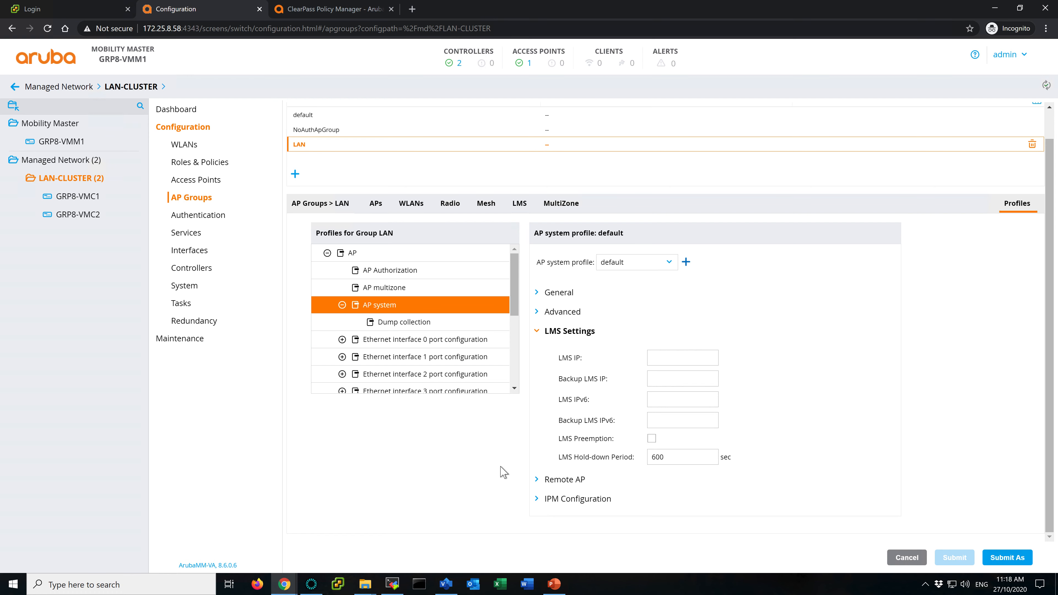
# Enable IPM activation in the LAN group's default AP system profile and submit the profile
pyautogui.click(597, 501)
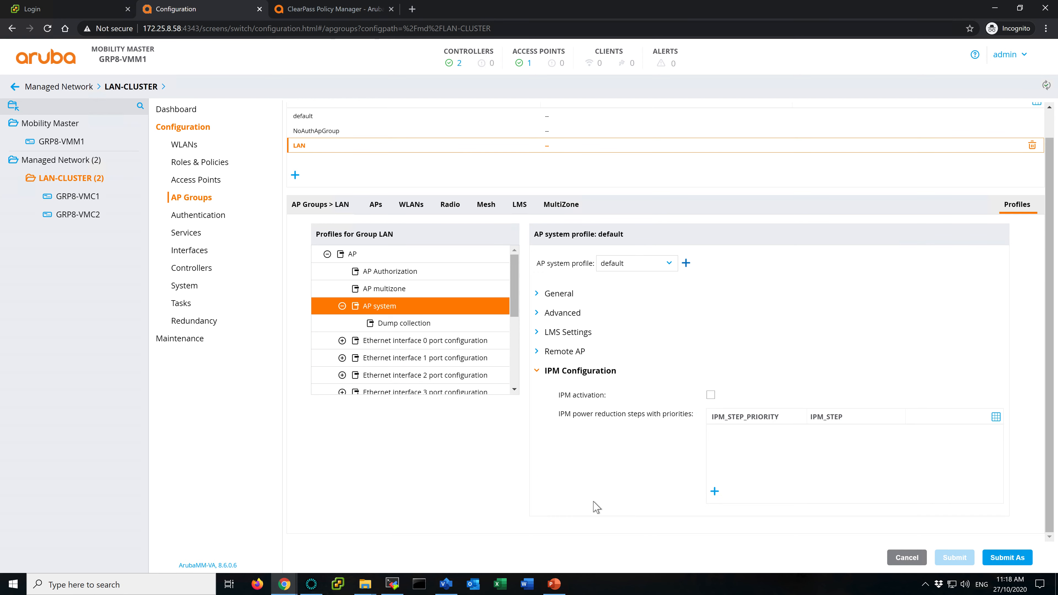
pyautogui.press('ctrl')
pyautogui.click(716, 398)
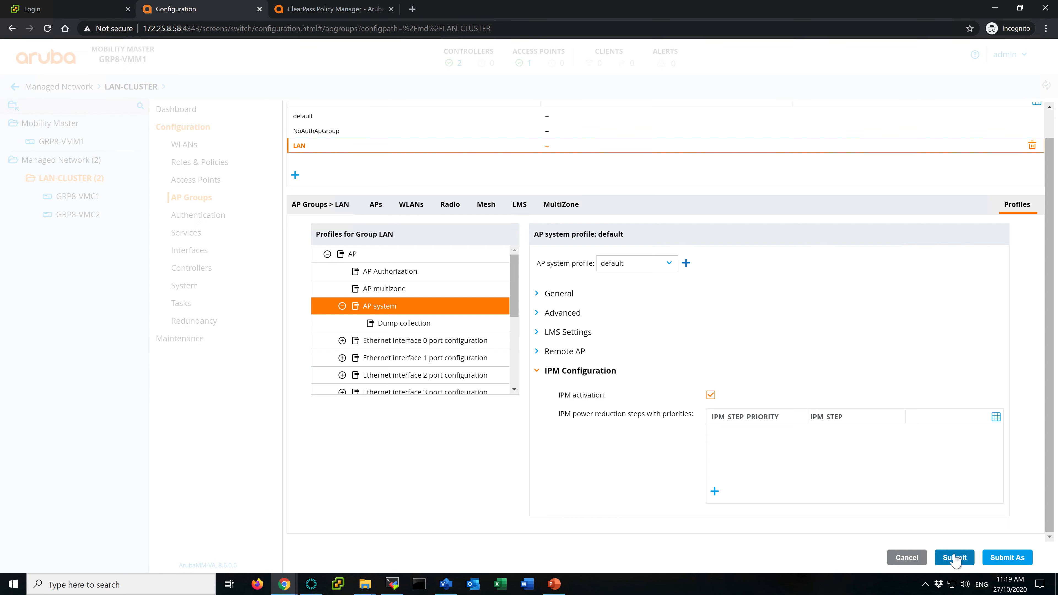
pyautogui.click(954, 558)
pyautogui.click(955, 558)
# Deploy the pending AP system profile change to the LAN-CLUSTER controllers and dismiss the deployment status
pyautogui.click(1019, 89)
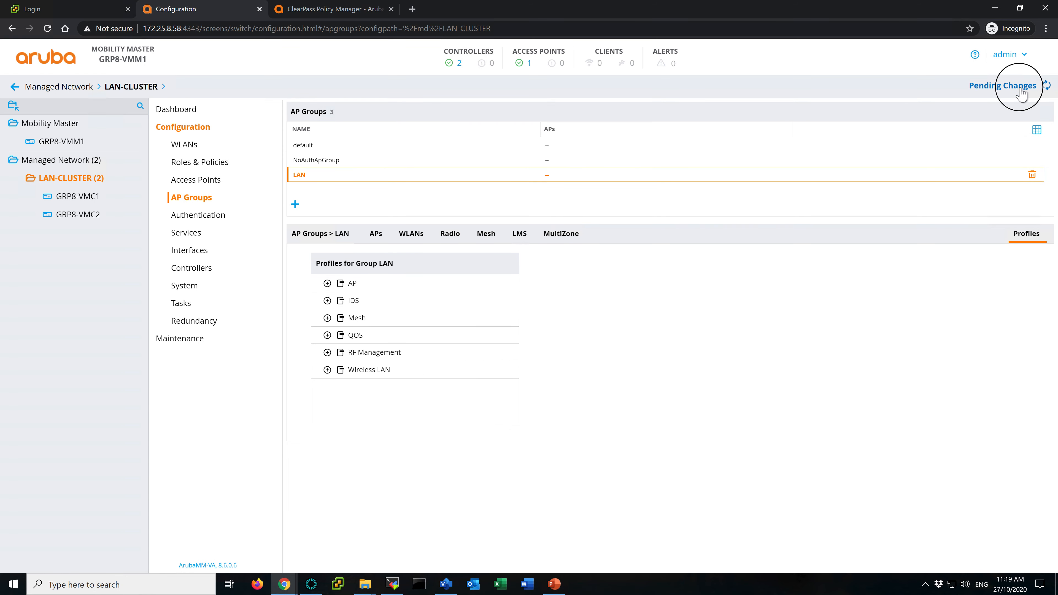
pyautogui.click(713, 183)
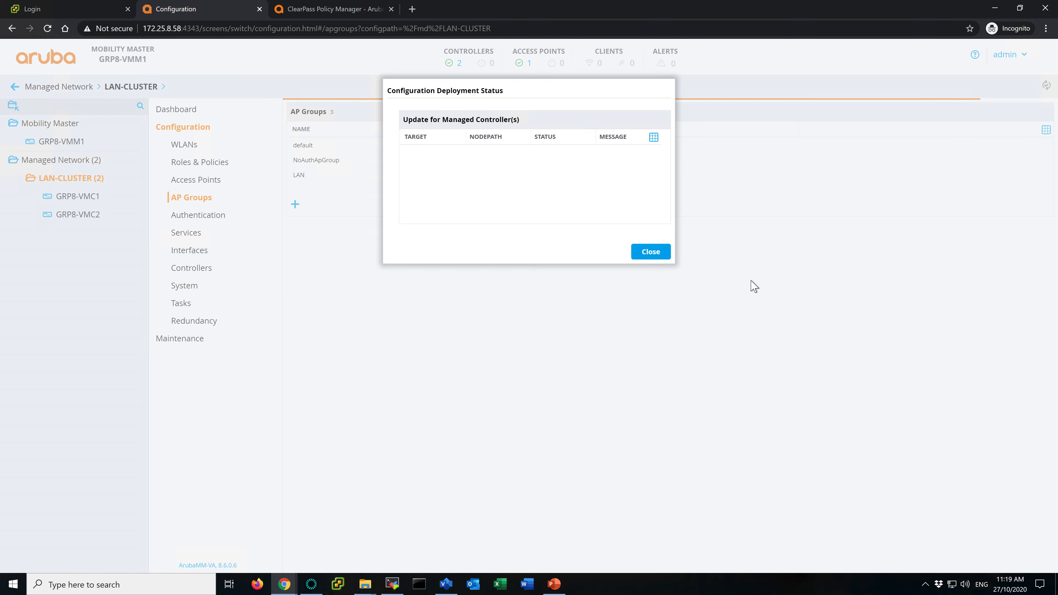
pyautogui.click(653, 255)
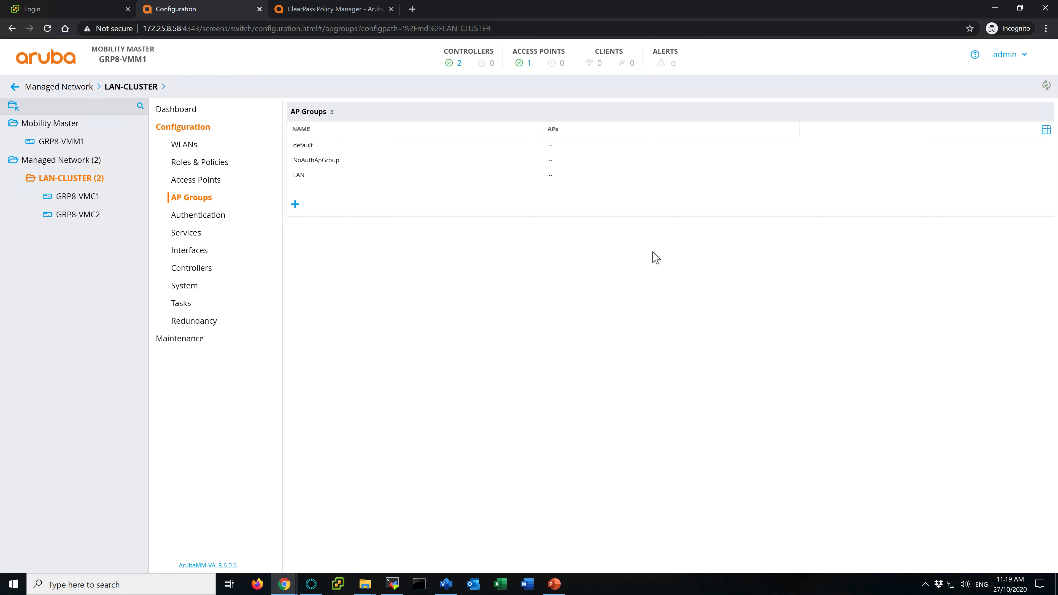
# Review the LAN AP group's WLANs, Radio, LMS and MultiZone settings
pyautogui.click(375, 179)
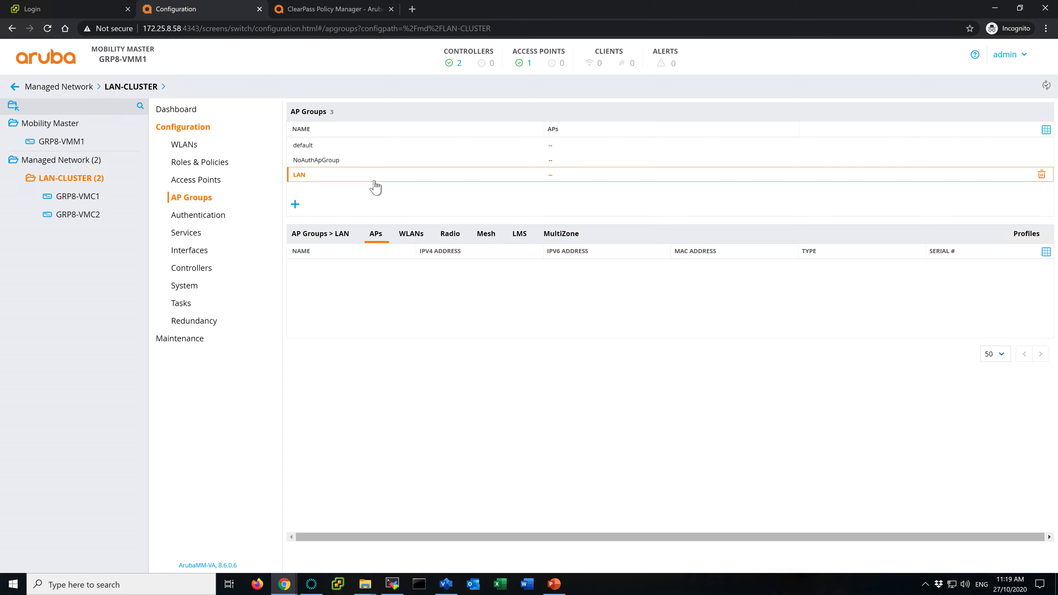
pyautogui.click(412, 236)
pyautogui.click(450, 235)
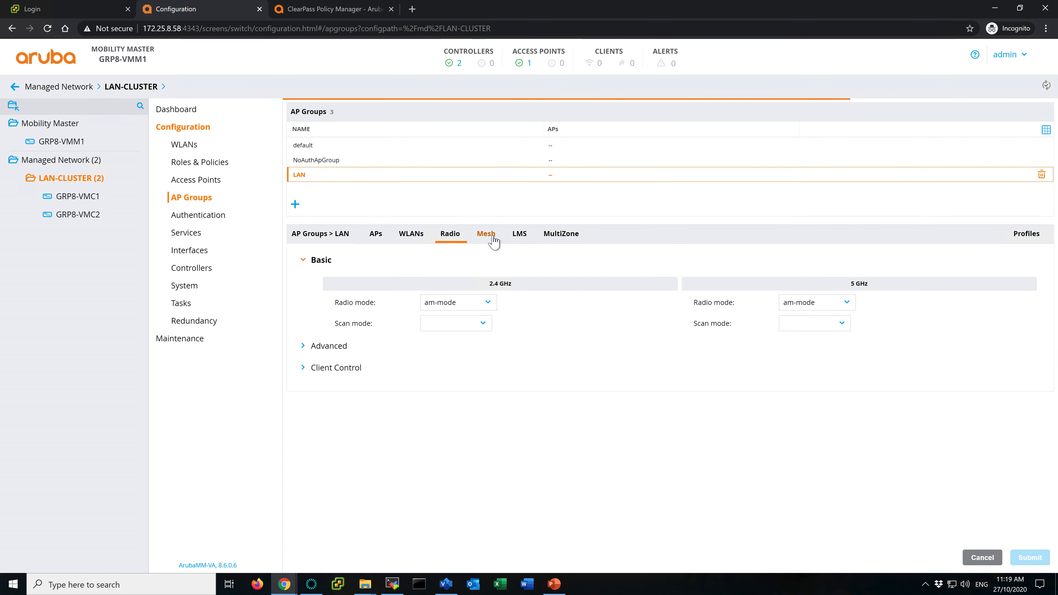
pyautogui.click(527, 238)
pyautogui.click(565, 235)
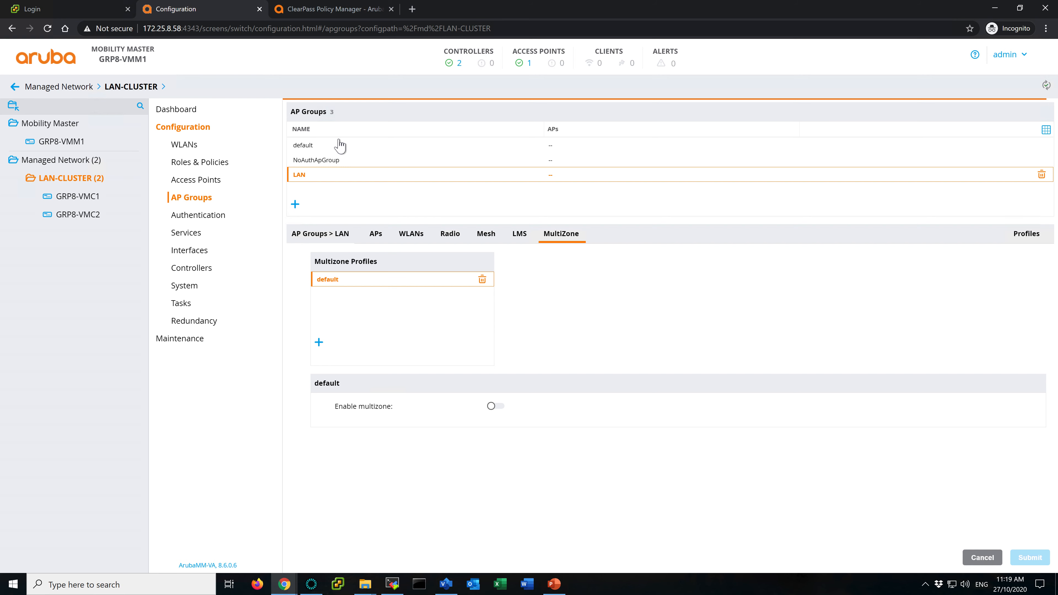
# Reprovision campus AP AP205 under LAN-CLUSTER into the LAN AP group, submitting the change and accepting the reboot
pyautogui.click(94, 164)
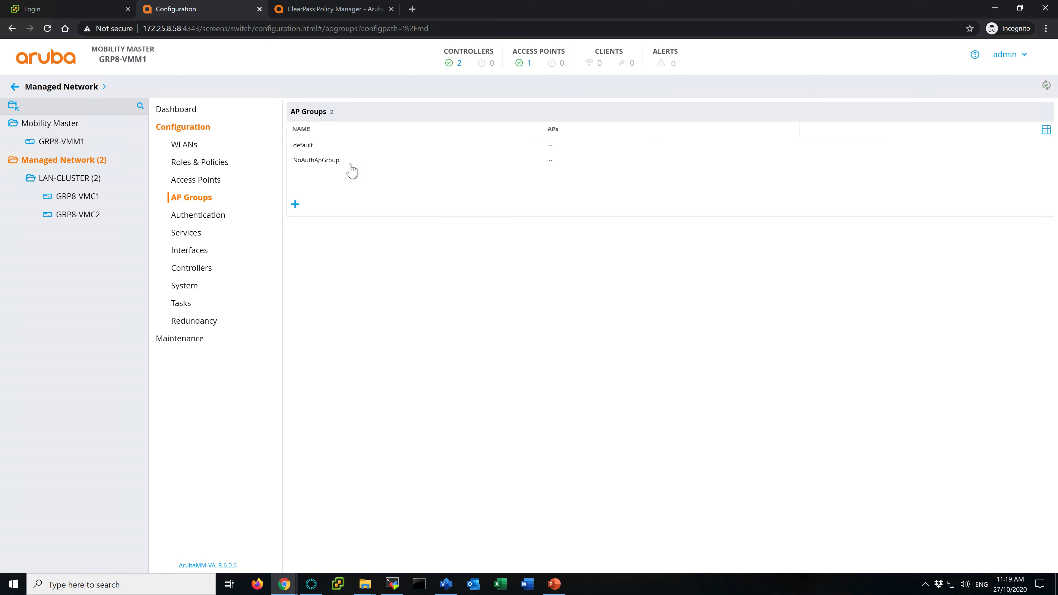
pyautogui.click(196, 181)
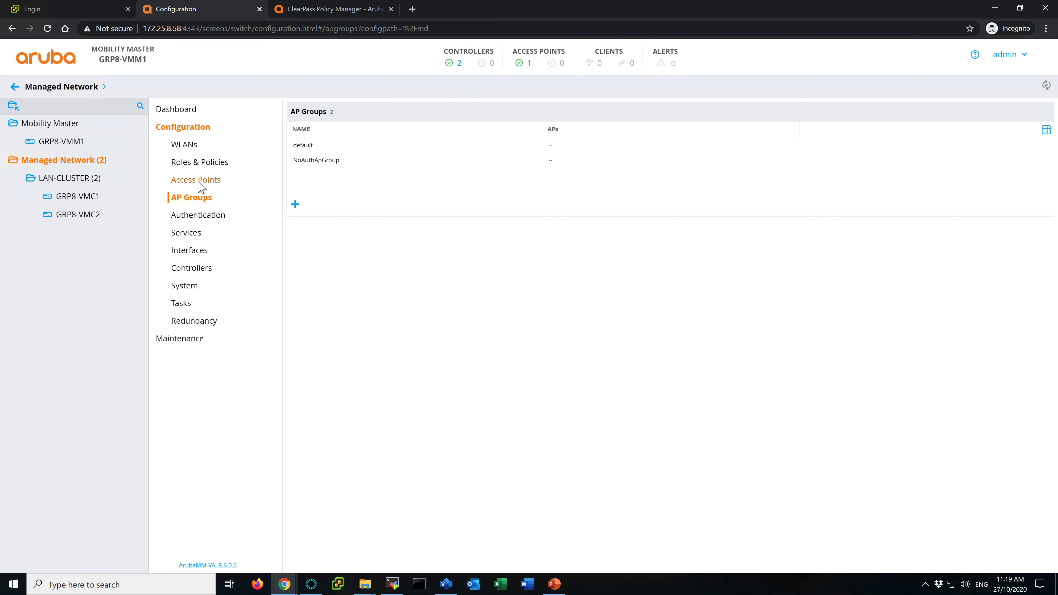
pyautogui.click(60, 182)
pyautogui.click(59, 182)
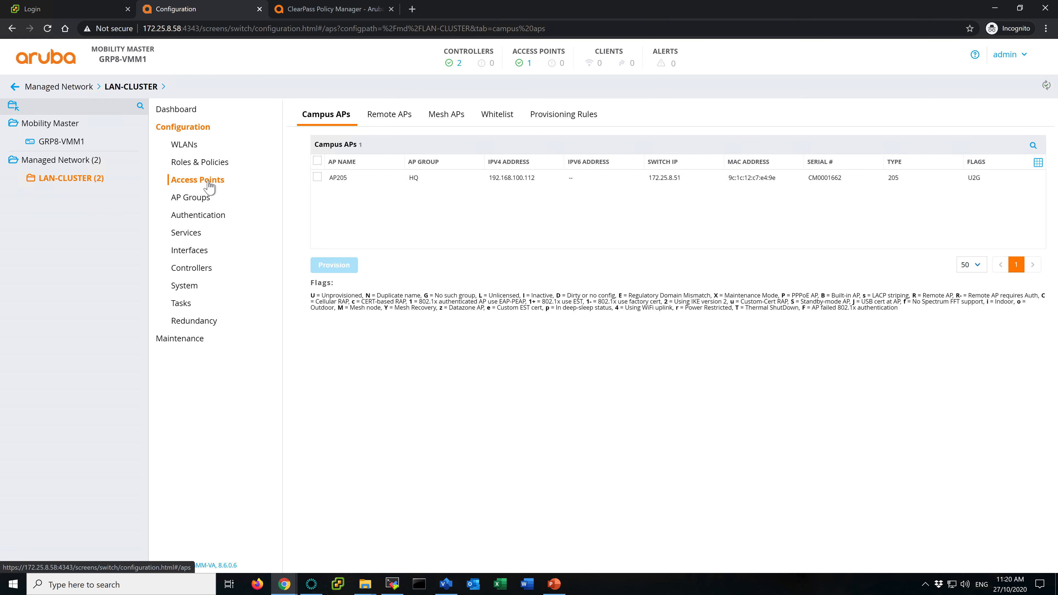
pyautogui.click(316, 177)
pyautogui.click(345, 267)
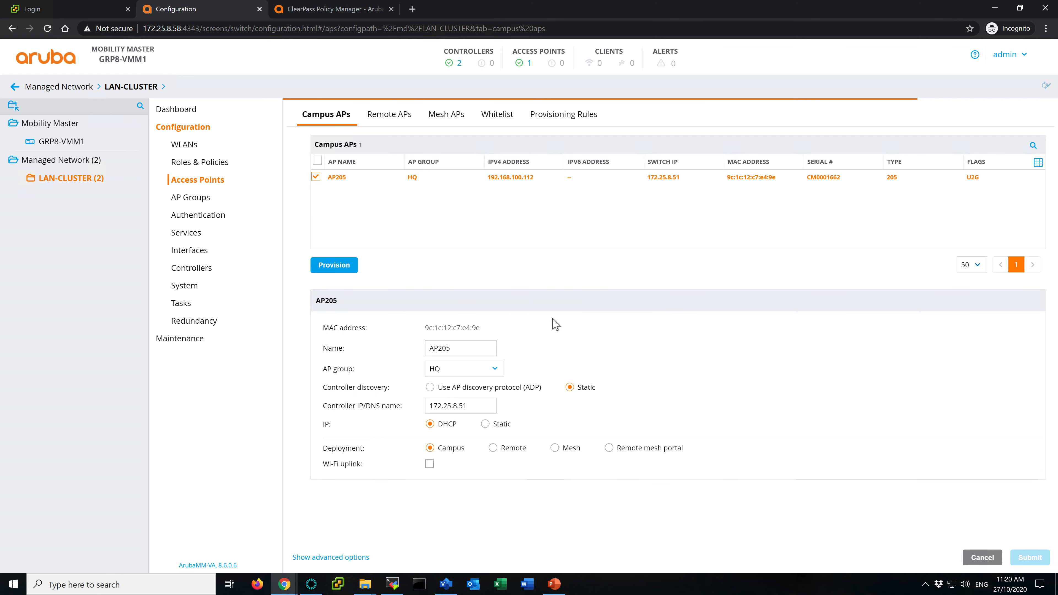
pyautogui.click(497, 369)
pyautogui.click(455, 410)
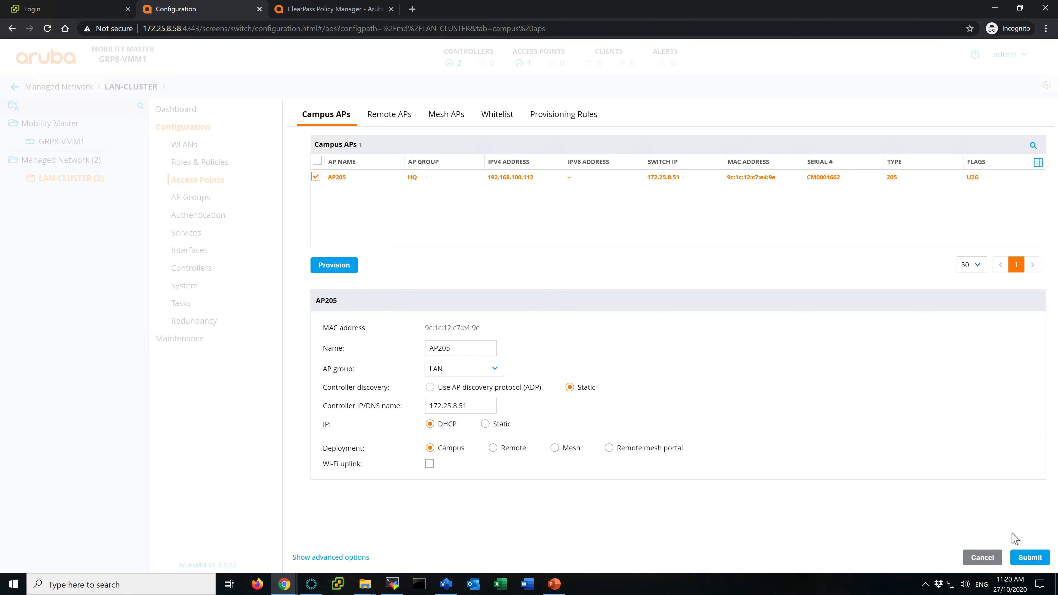
pyautogui.click(1032, 560)
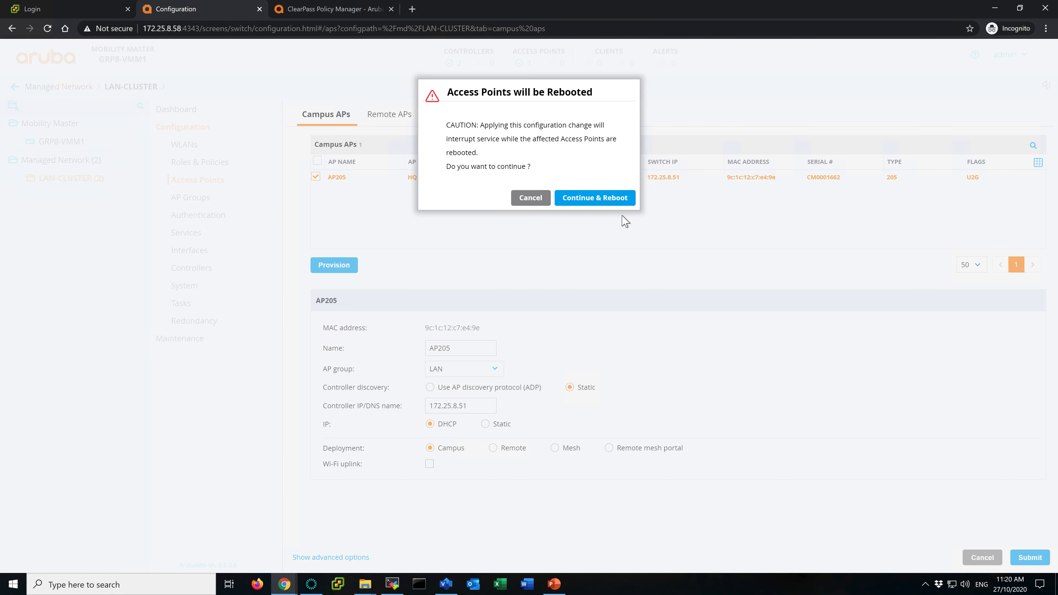
pyautogui.click(593, 200)
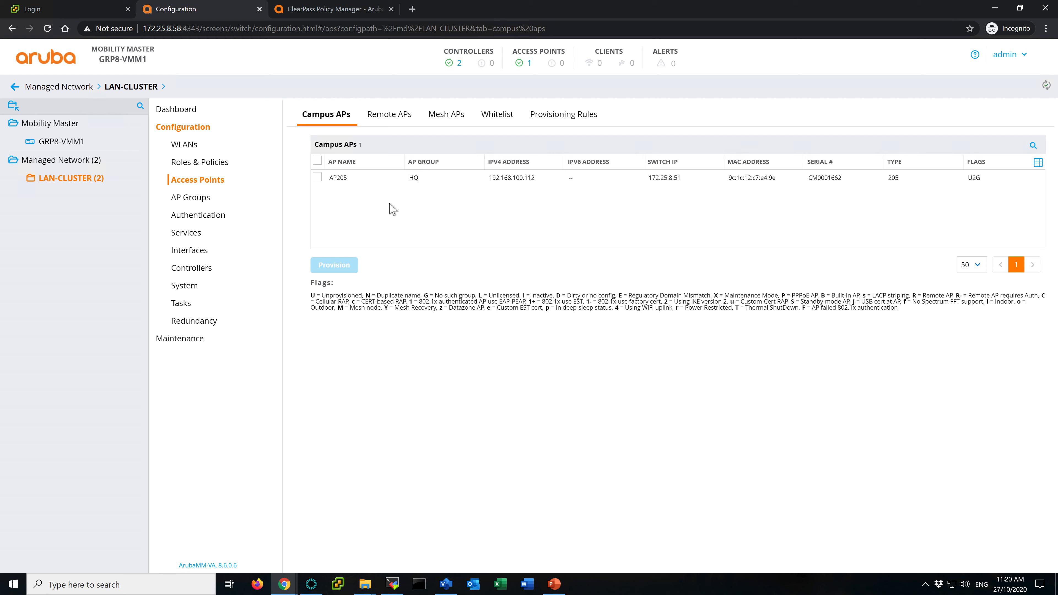
# Check the AP groups of LAN-CLUSTER and the high availability redundancy settings of GRP8-VMC1
pyautogui.click(185, 200)
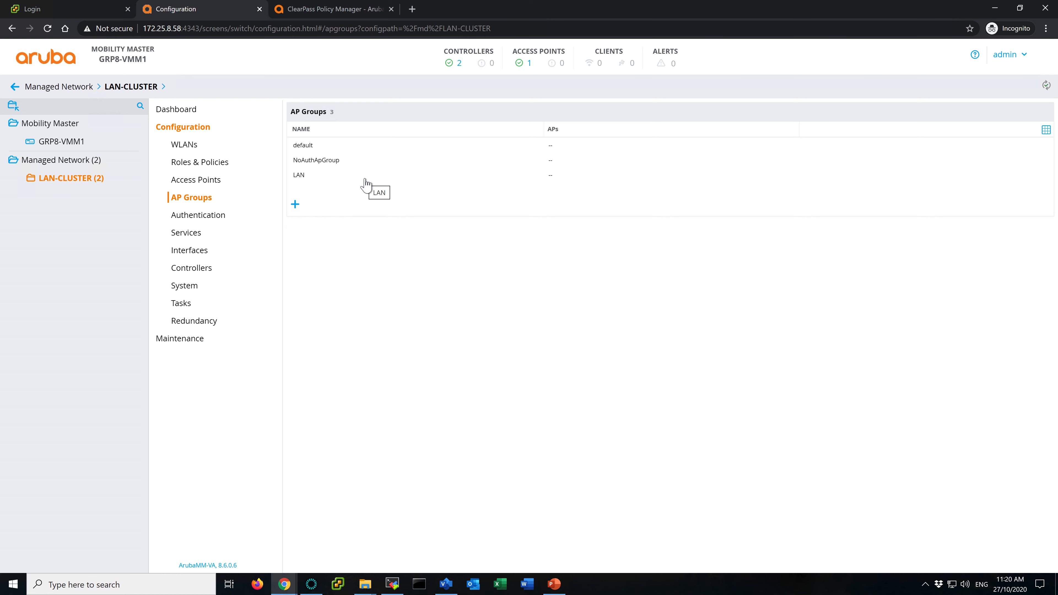
pyautogui.click(58, 183)
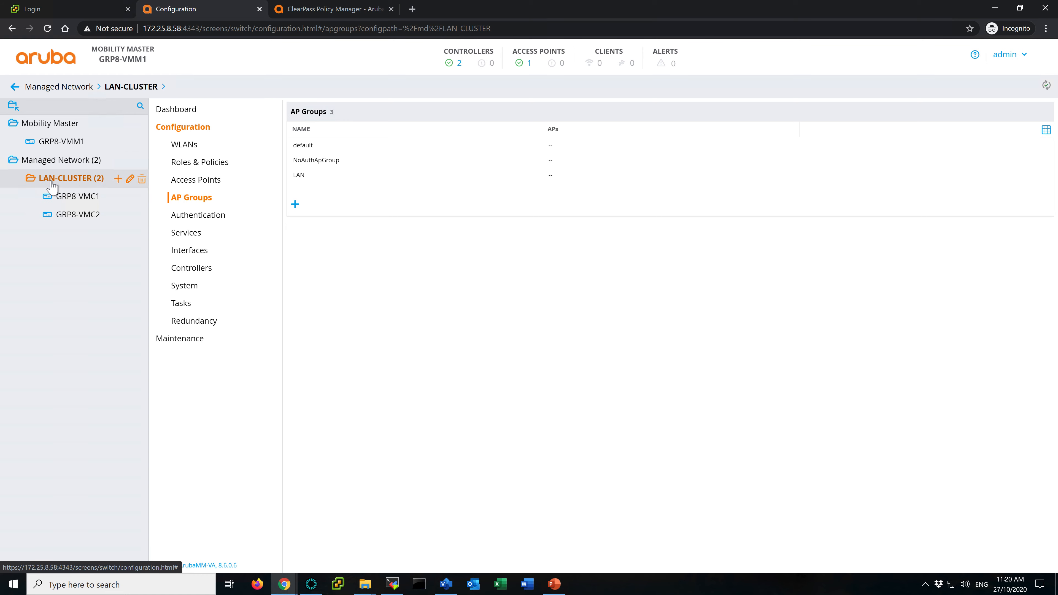
pyautogui.click(202, 322)
pyautogui.click(79, 197)
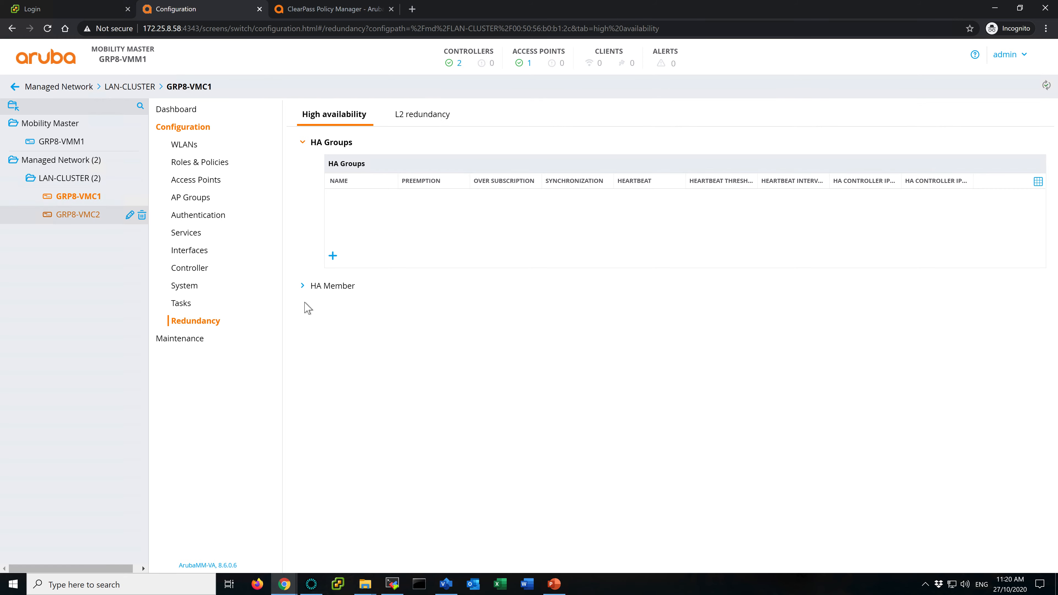
# Switch to the PowerPoint lab deck and insert an empty bullet after "Configure VMC1 and VMC2 controller cluster." on slide 36
pyautogui.click(553, 583)
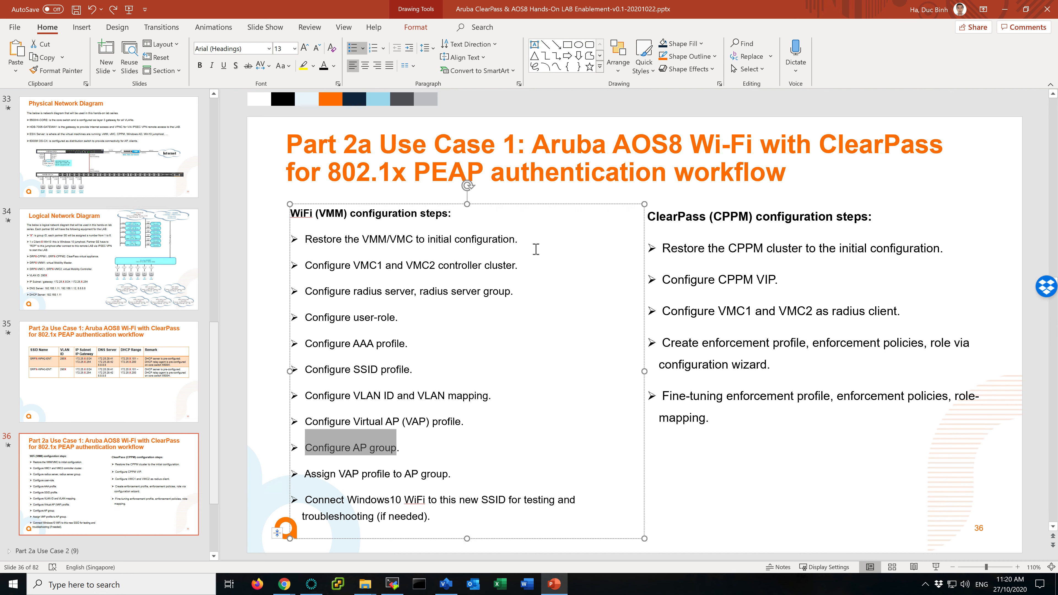
pyautogui.click(531, 266)
pyautogui.press('Return')
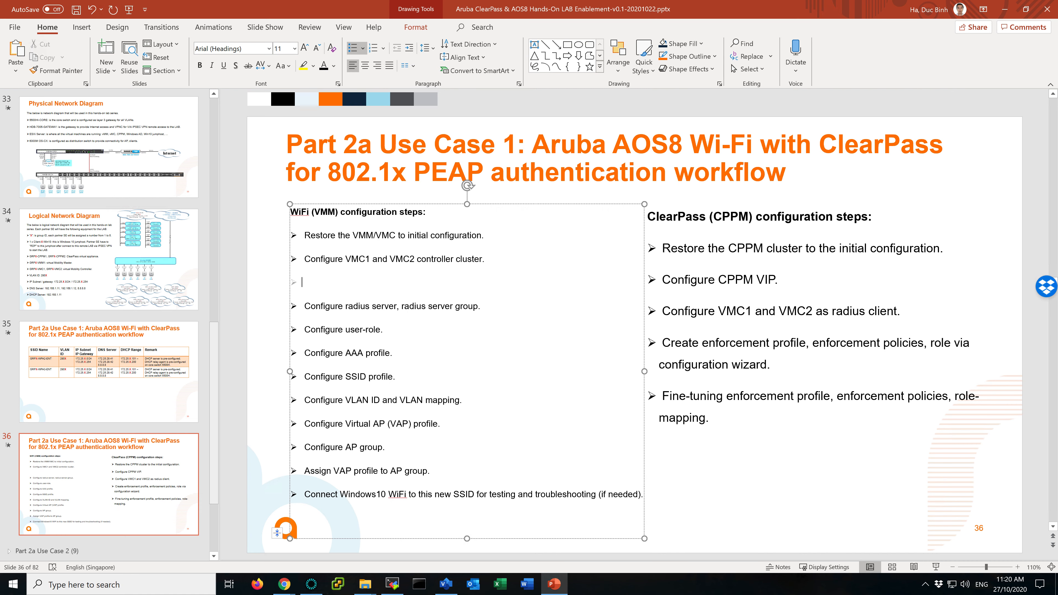
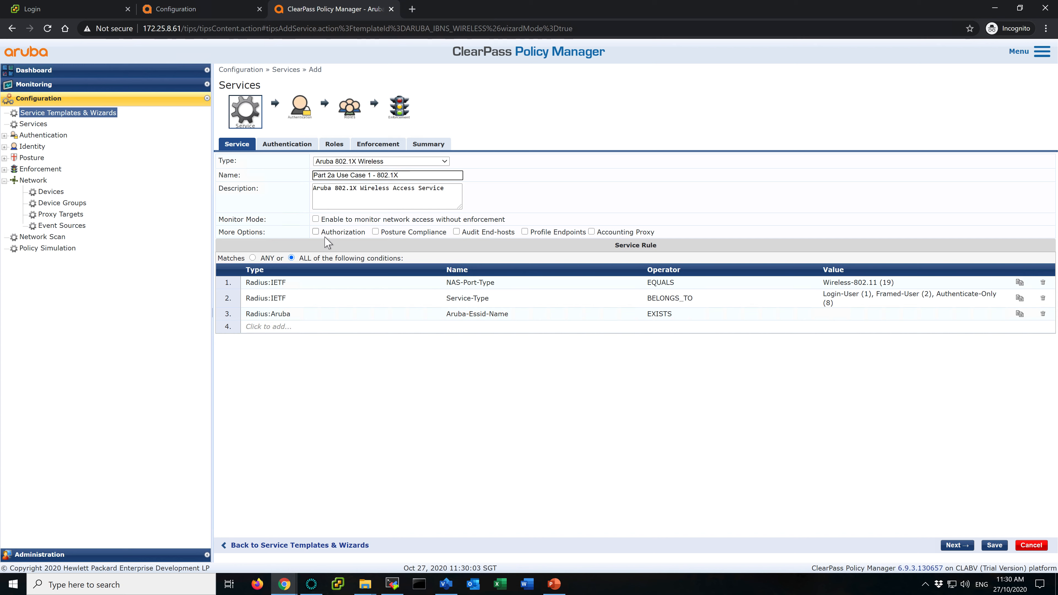
# Enable Authorization for the "Part 2a Use Case 1 - 802.1X" service and remove EAP FAST and EAP TTLS from its authentication methods
pyautogui.click(315, 232)
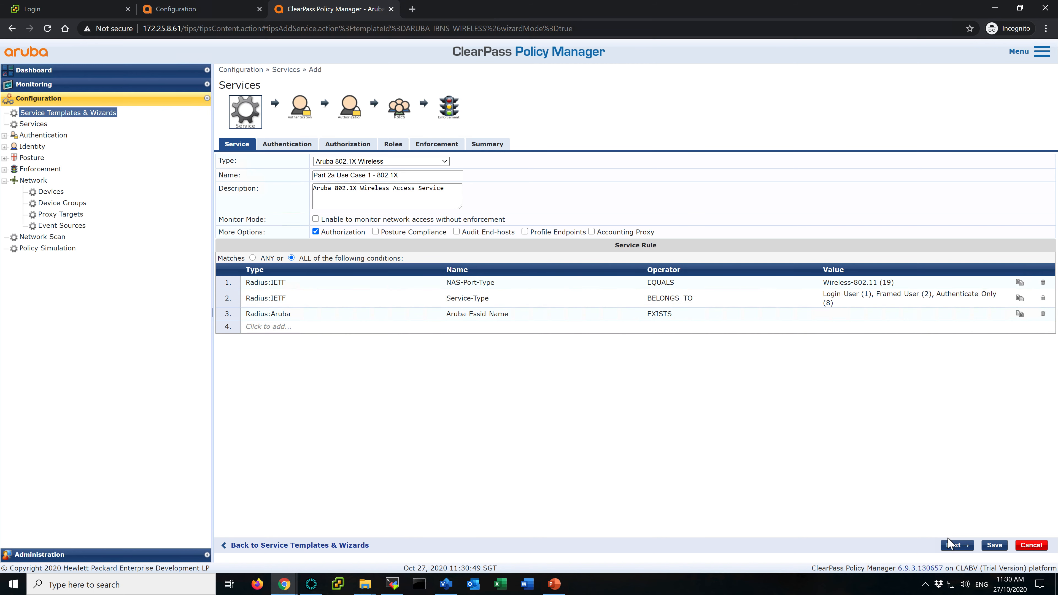
pyautogui.click(954, 545)
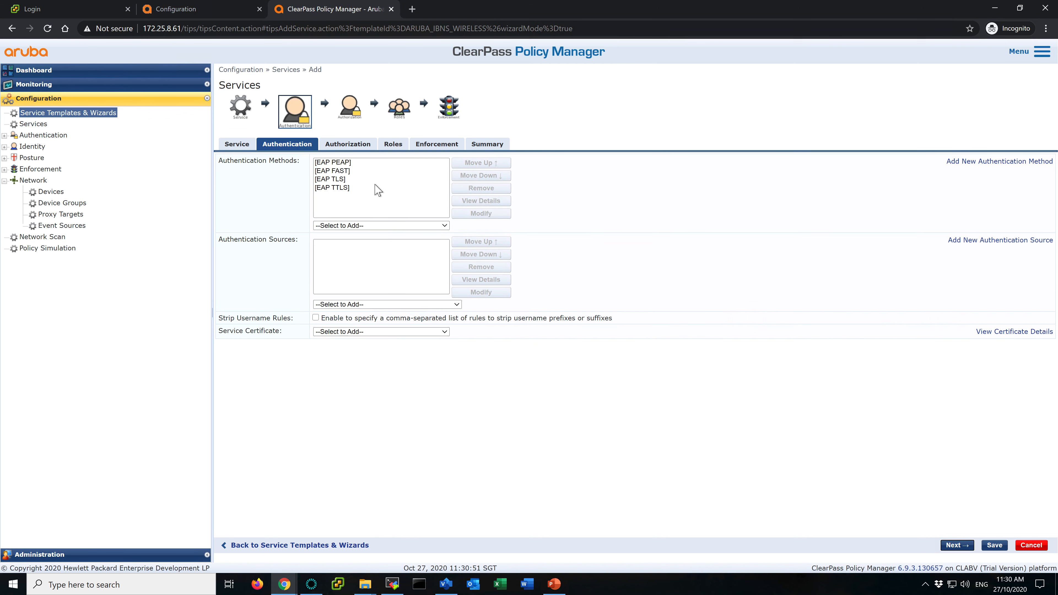
pyautogui.click(356, 175)
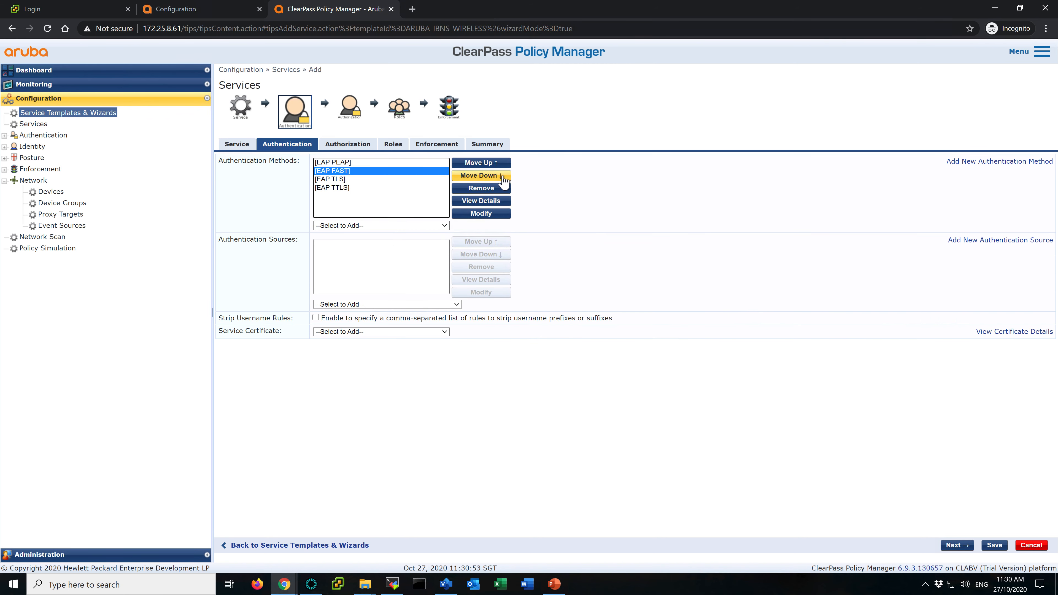
pyautogui.click(491, 189)
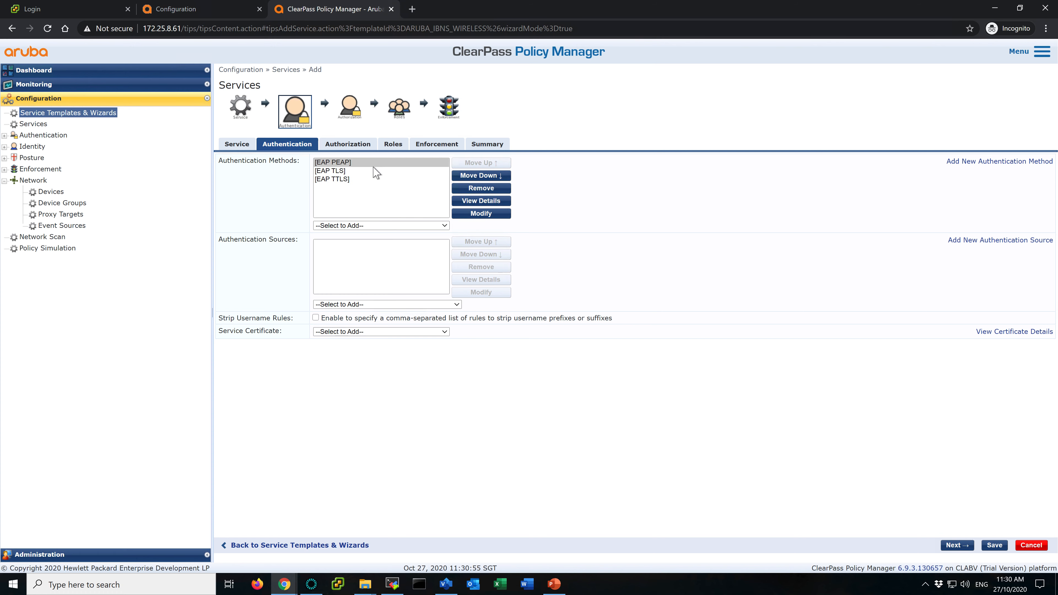
pyautogui.click(346, 180)
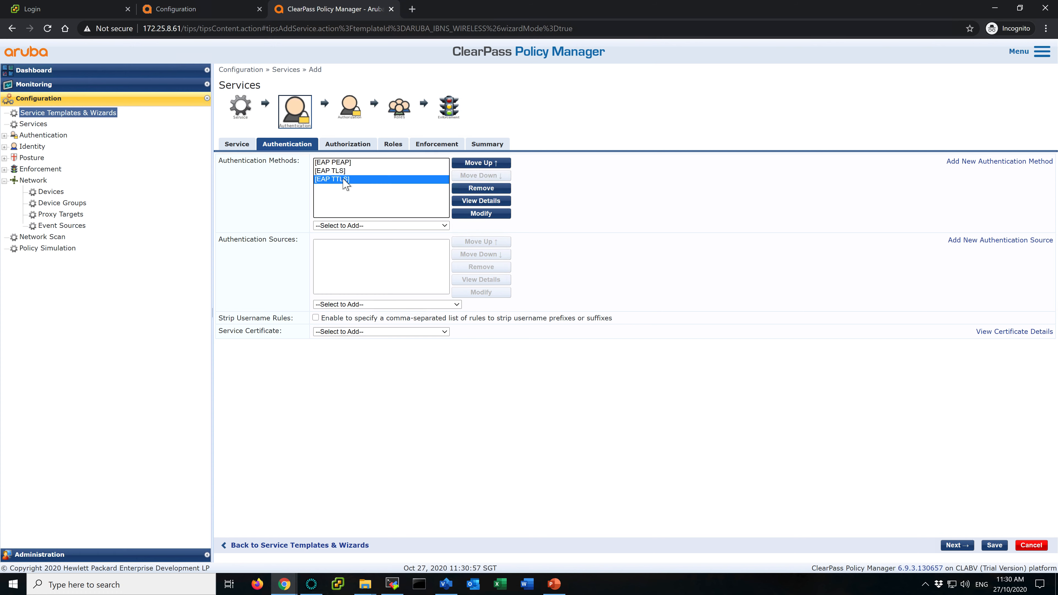
pyautogui.click(498, 190)
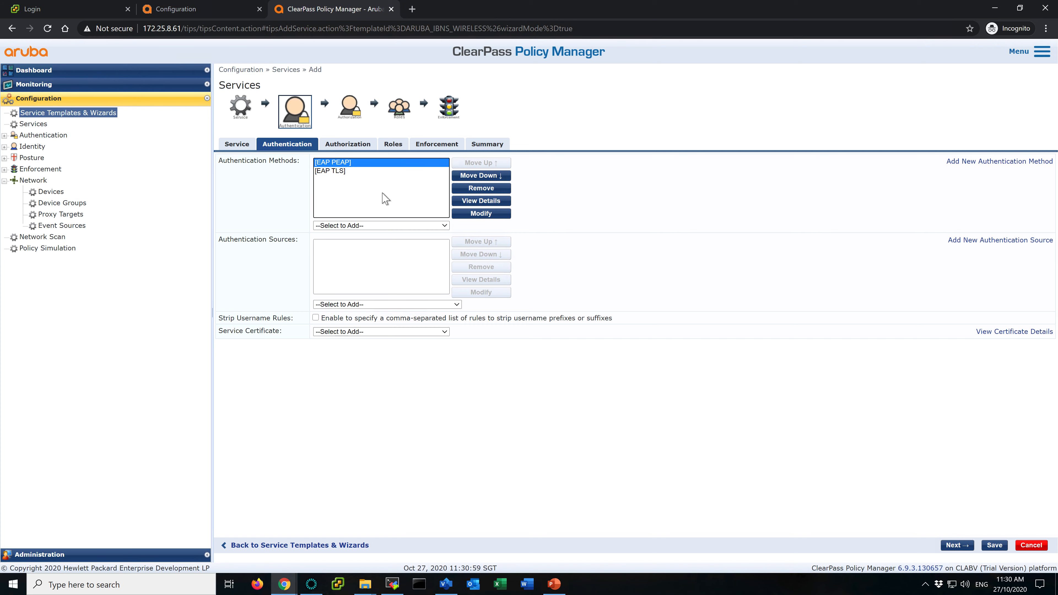
# Check the inner authentication methods of EAP PEAP without changing them
pyautogui.click(490, 214)
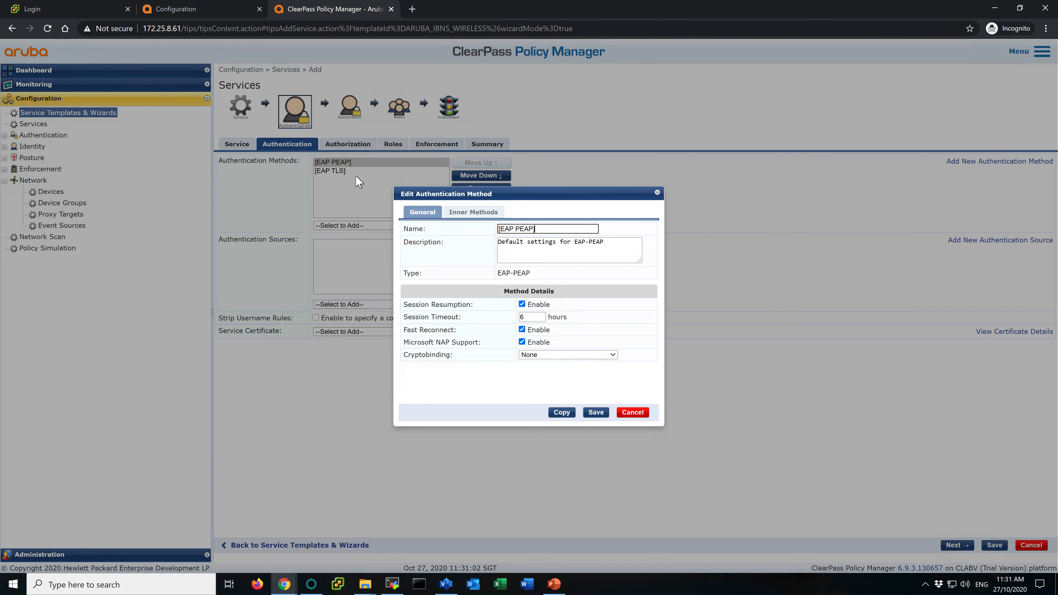
pyautogui.click(470, 213)
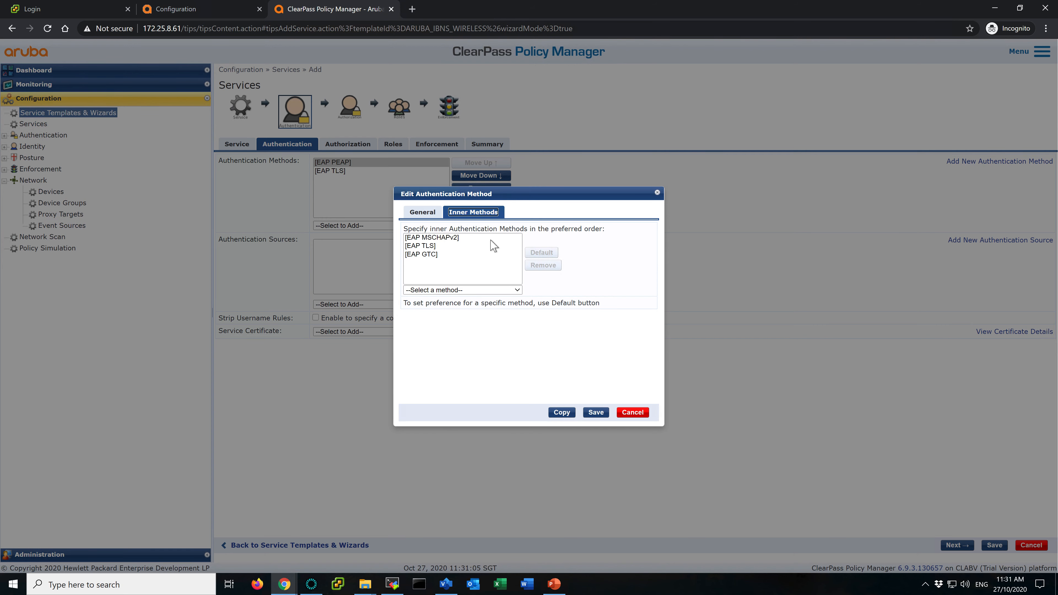
pyautogui.click(458, 237)
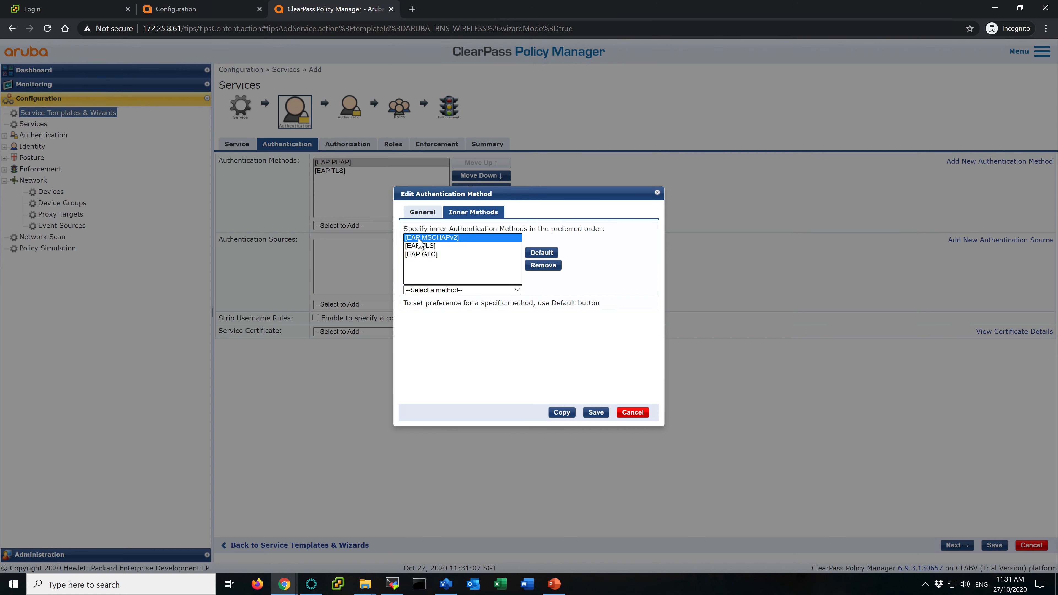
pyautogui.click(638, 418)
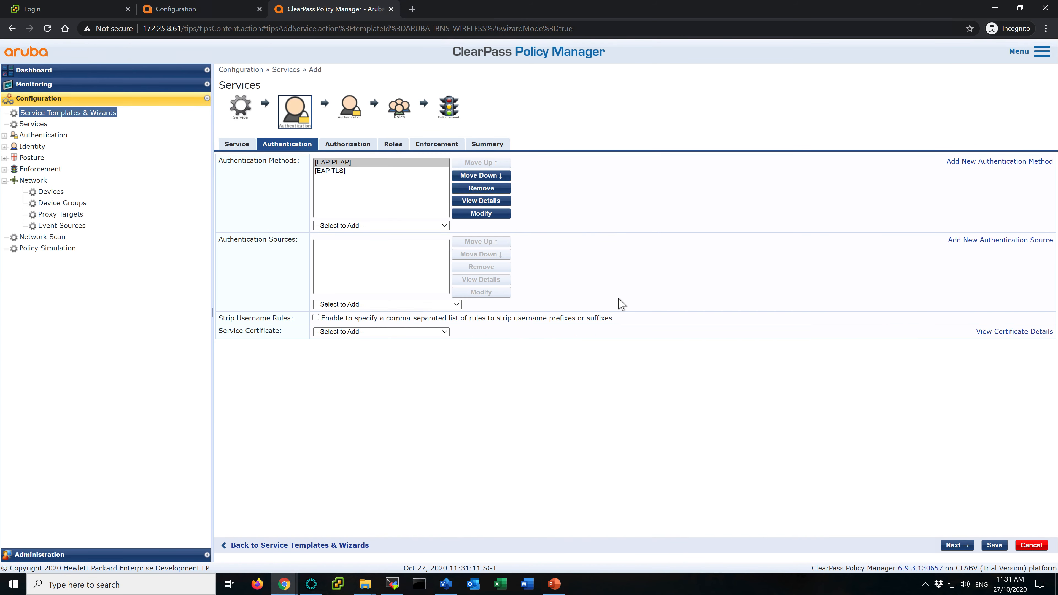
# Add [Local User Repository] [Local SQL DB] as the service's authentication source and proceed to the authorization settings
pyautogui.click(388, 304)
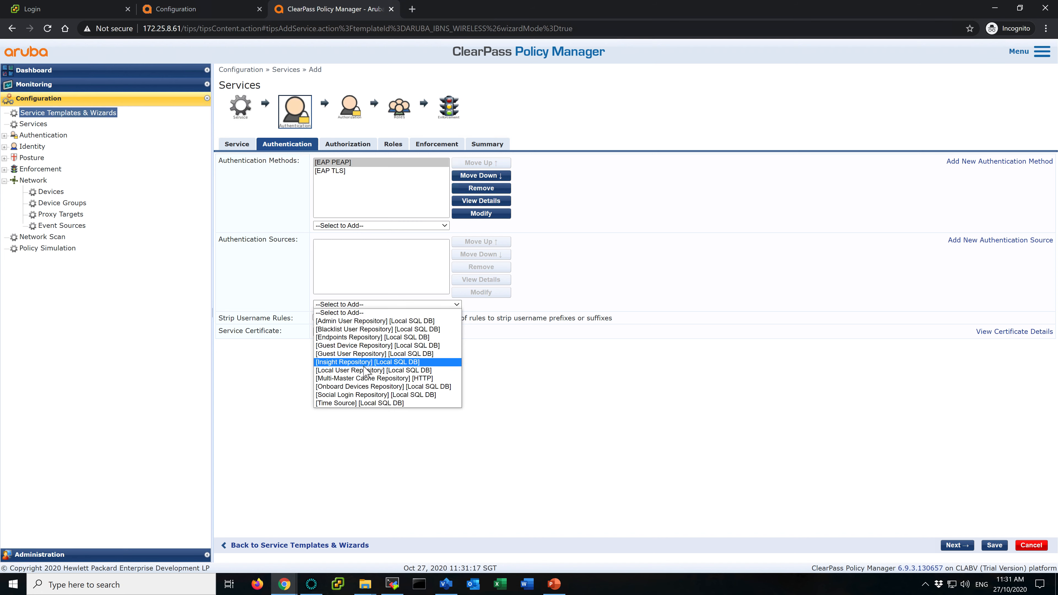
pyautogui.click(374, 371)
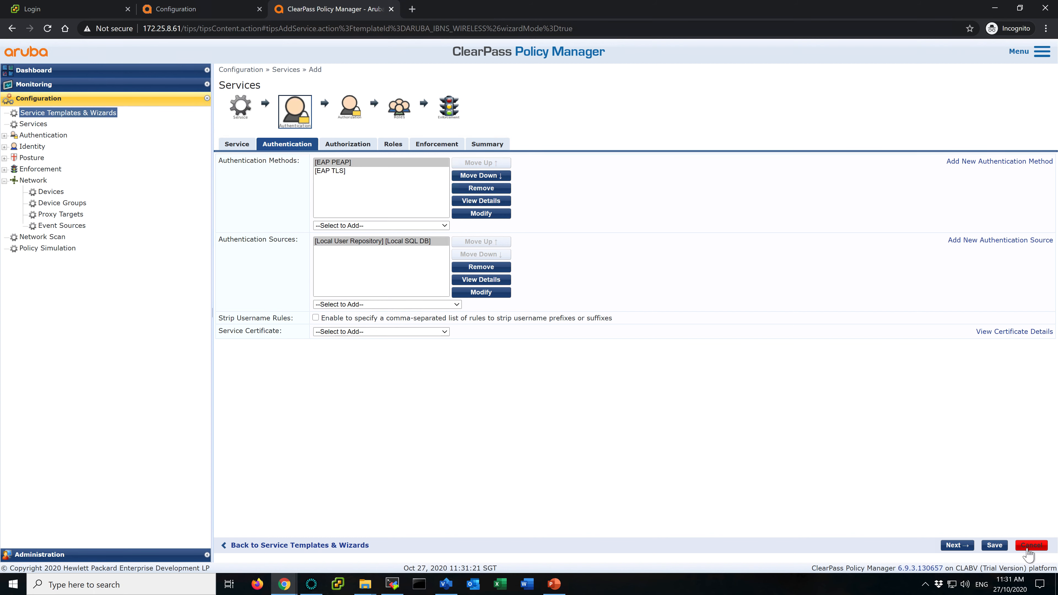
pyautogui.click(957, 545)
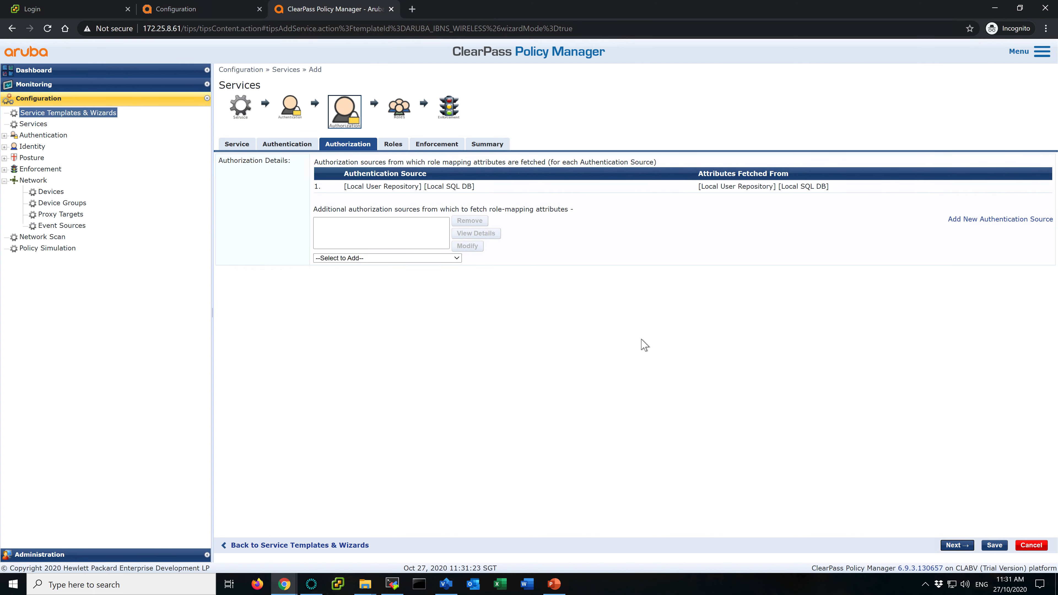
# Add [Endpoints Repository] and [Local User Repository] as additional authorization sources for the service
pyautogui.click(425, 258)
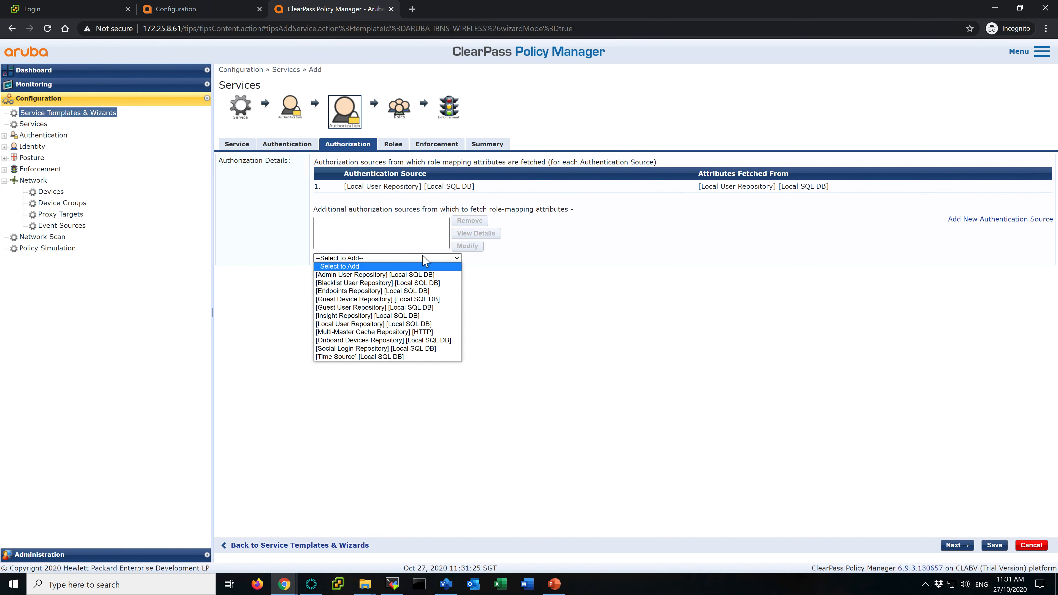
pyautogui.click(370, 291)
pyautogui.click(404, 259)
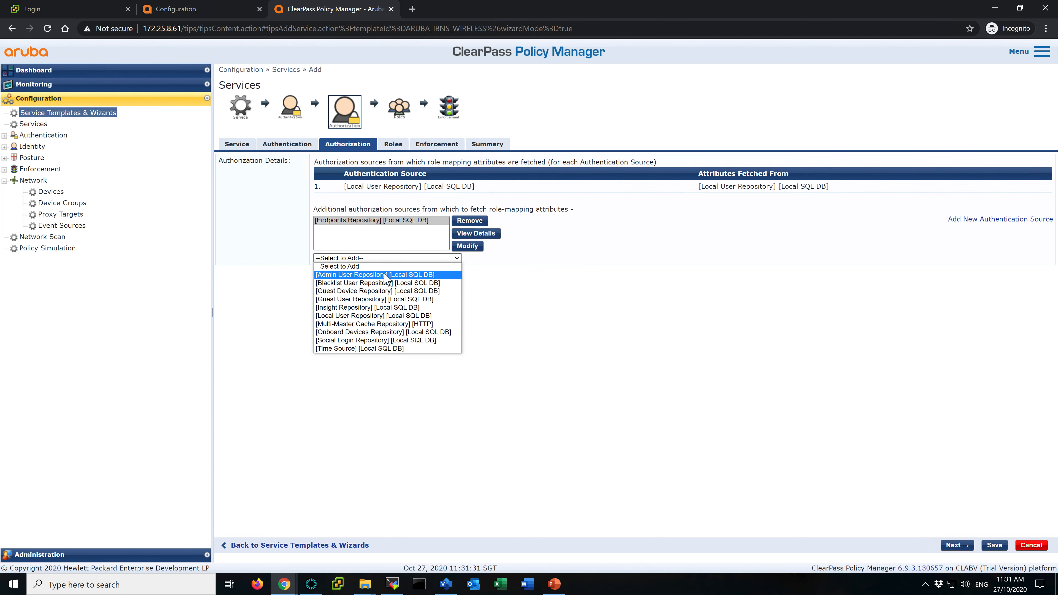
pyautogui.click(374, 316)
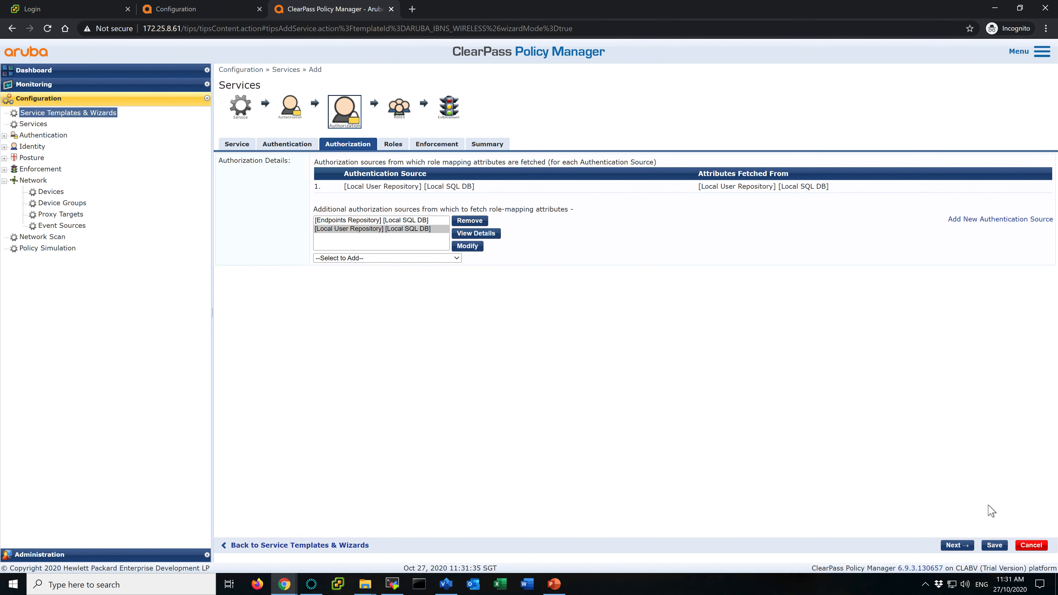
pyautogui.click(967, 545)
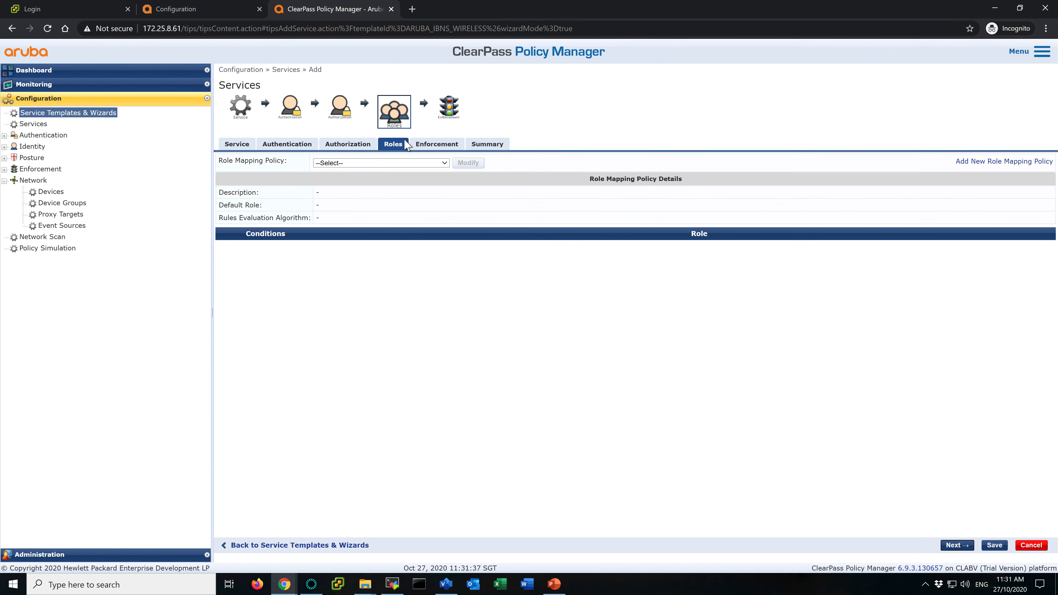
# Leave the role mapping policy unset, keep [Sample Allow Access Policy] as enforcement policy, and save the service
pyautogui.click(430, 168)
pyautogui.click(554, 172)
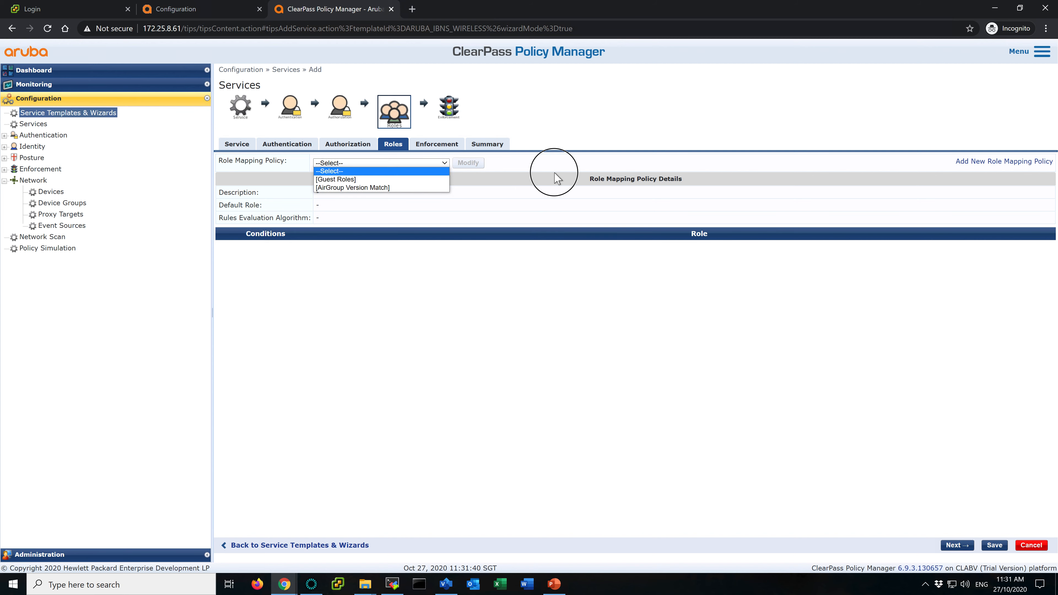
pyautogui.click(955, 545)
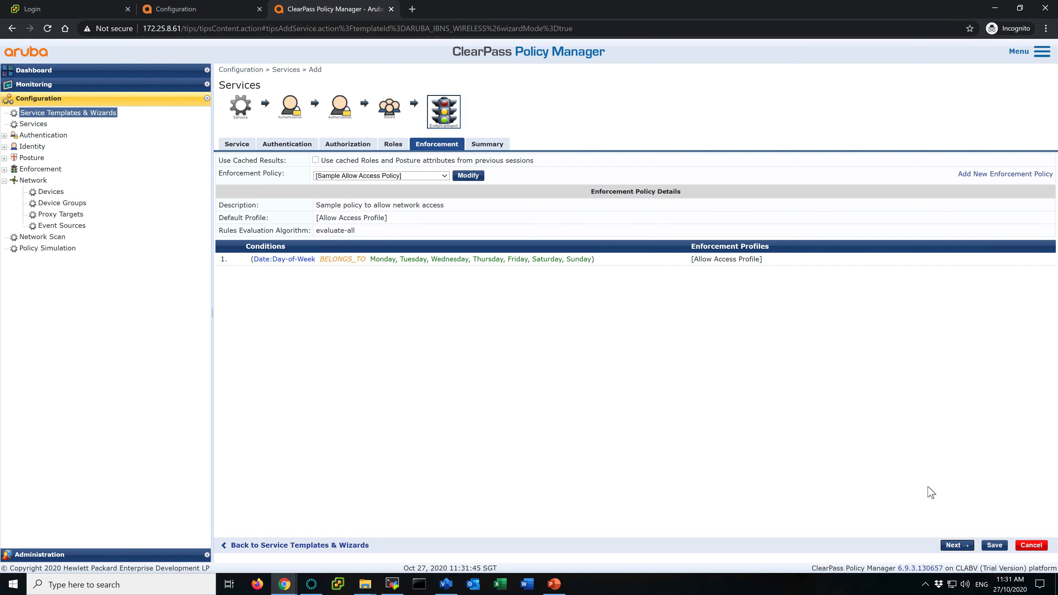
pyautogui.click(956, 545)
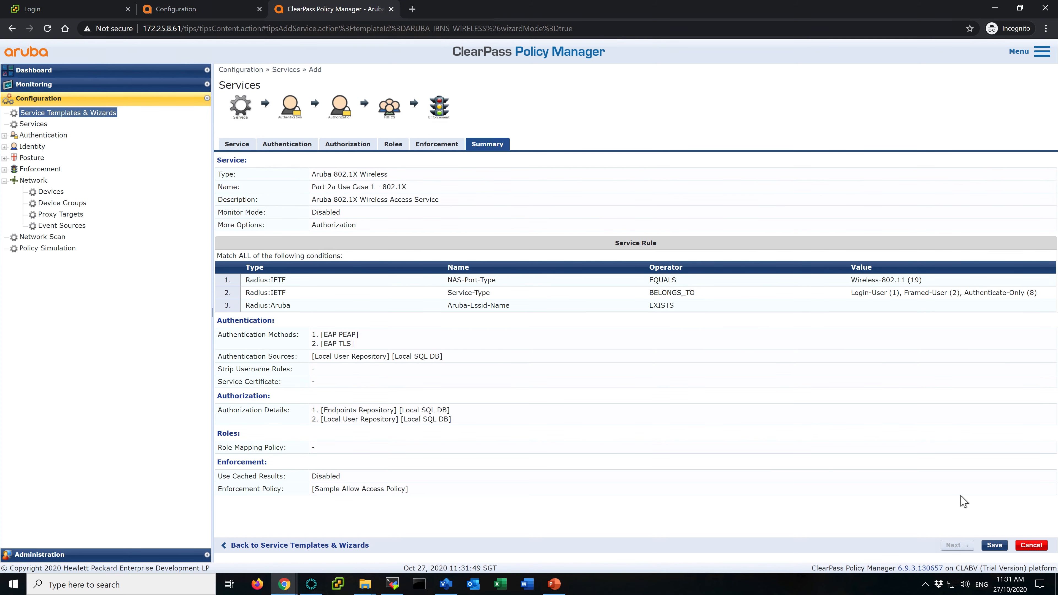
pyautogui.click(994, 545)
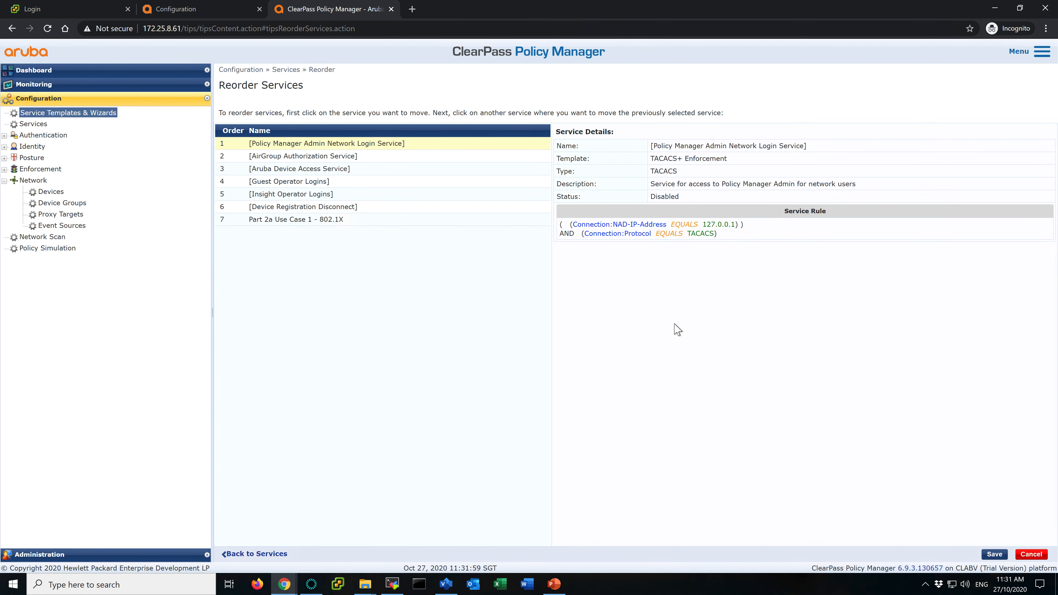
# Move the "Part 2a Use Case 1 - 802.1X" service to first place in the service order and save
pyautogui.click(324, 229)
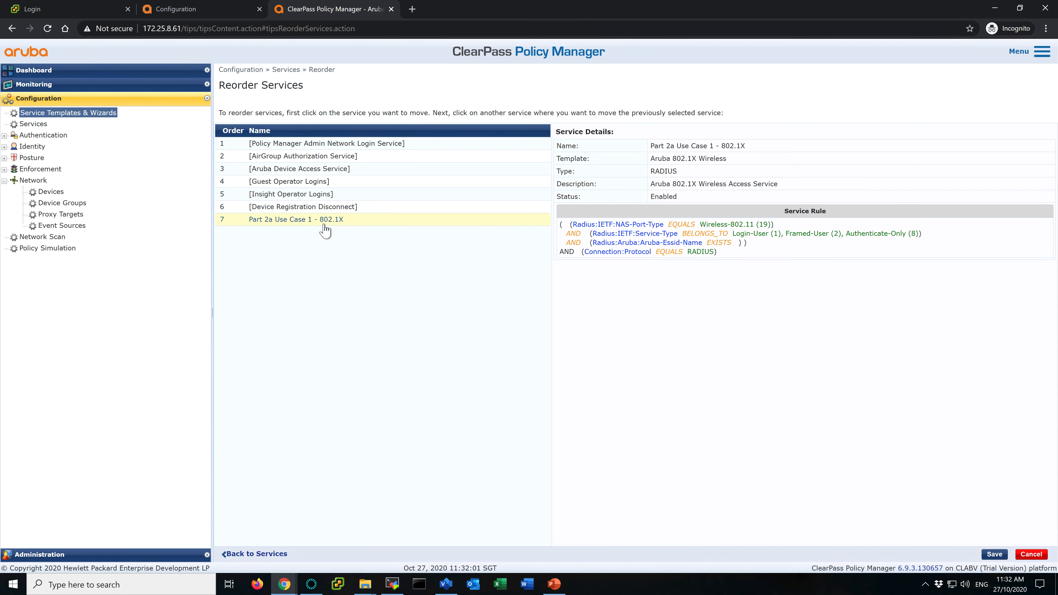
pyautogui.click(326, 143)
pyautogui.click(1007, 555)
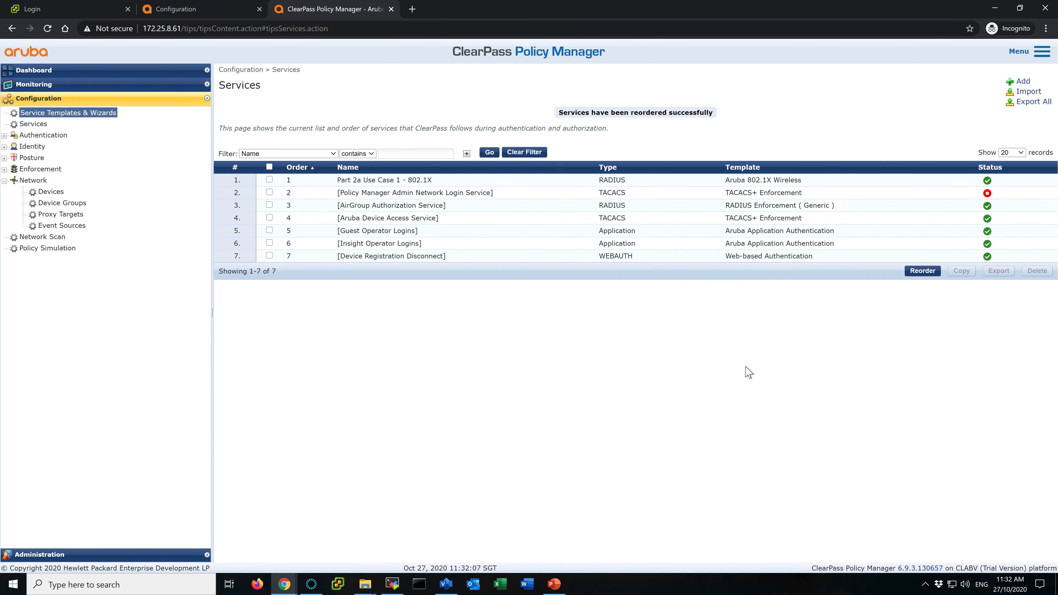
# Open the enforcement settings of the "Part 2a Use Case 1 - 802.1X" service and copy the service name
pyautogui.click(489, 151)
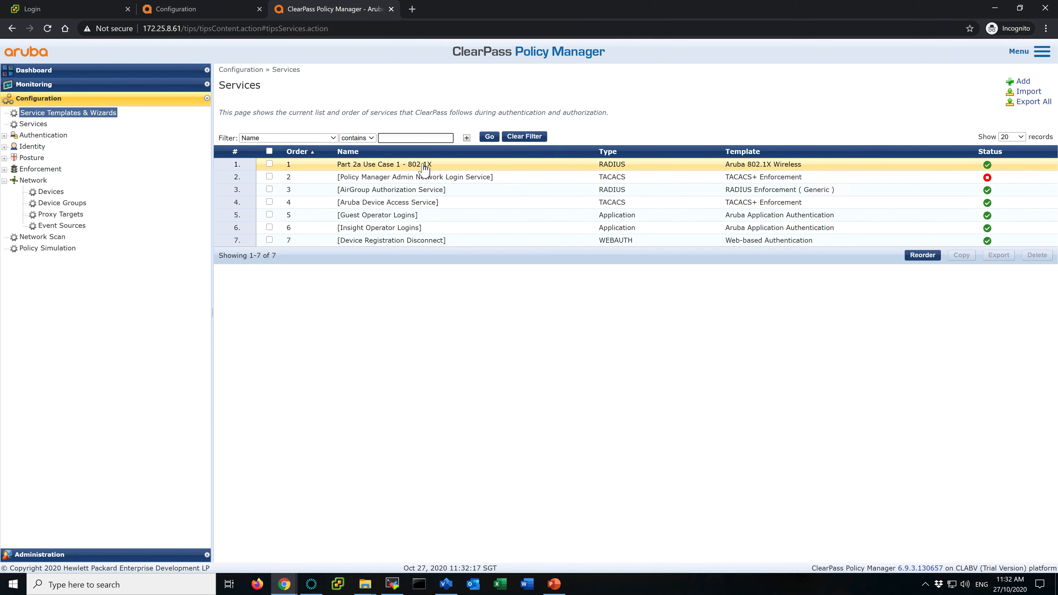
pyautogui.click(399, 164)
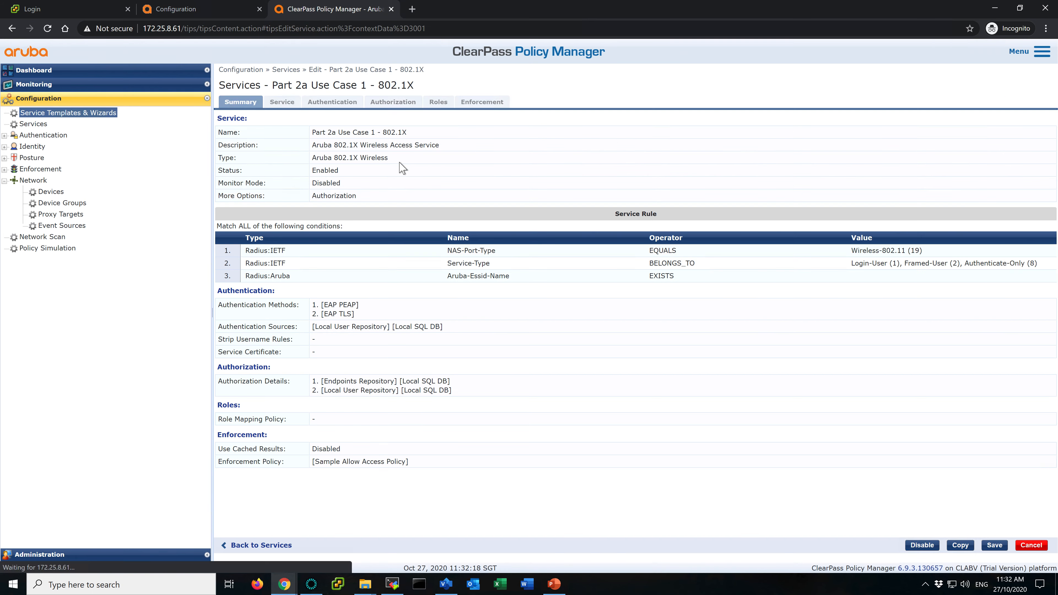
pyautogui.click(482, 101)
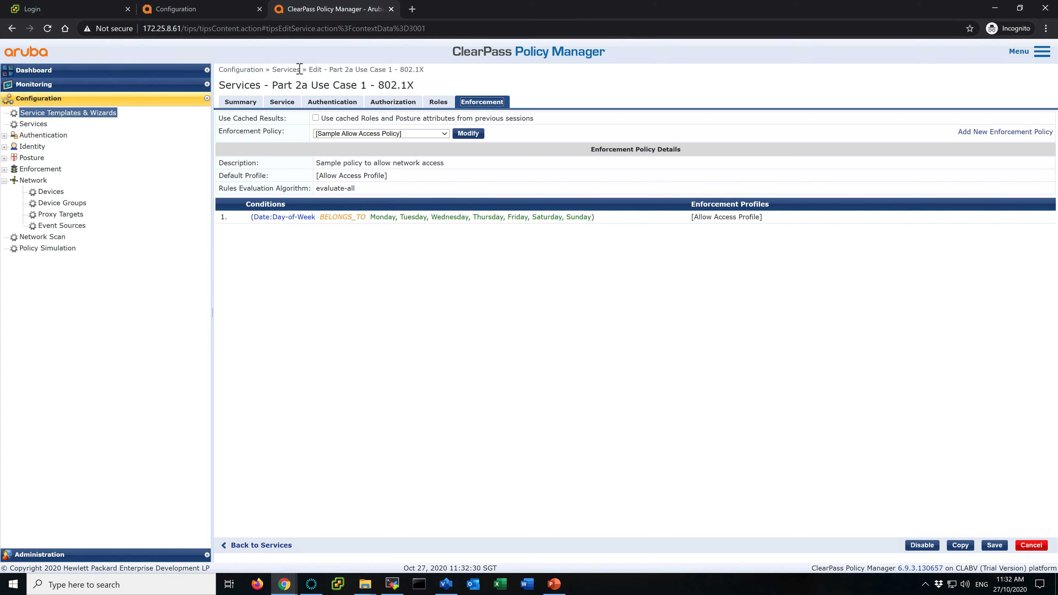
pyautogui.click(275, 84)
pyautogui.moveTo(272, 85); pyautogui.dragTo(421, 88)
pyautogui.hotkey('ctrl', 'c')
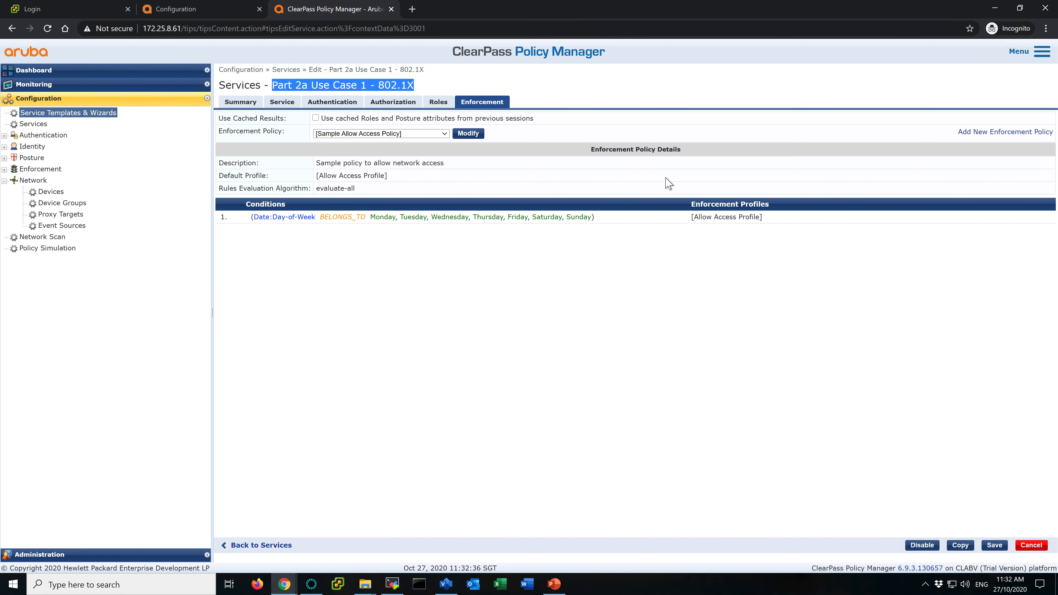
# Add an enforcement policy named "Part 2a Use Case 1 - 802.1X - Enforcement Policy" and start a new rule in it
pyautogui.click(1018, 131)
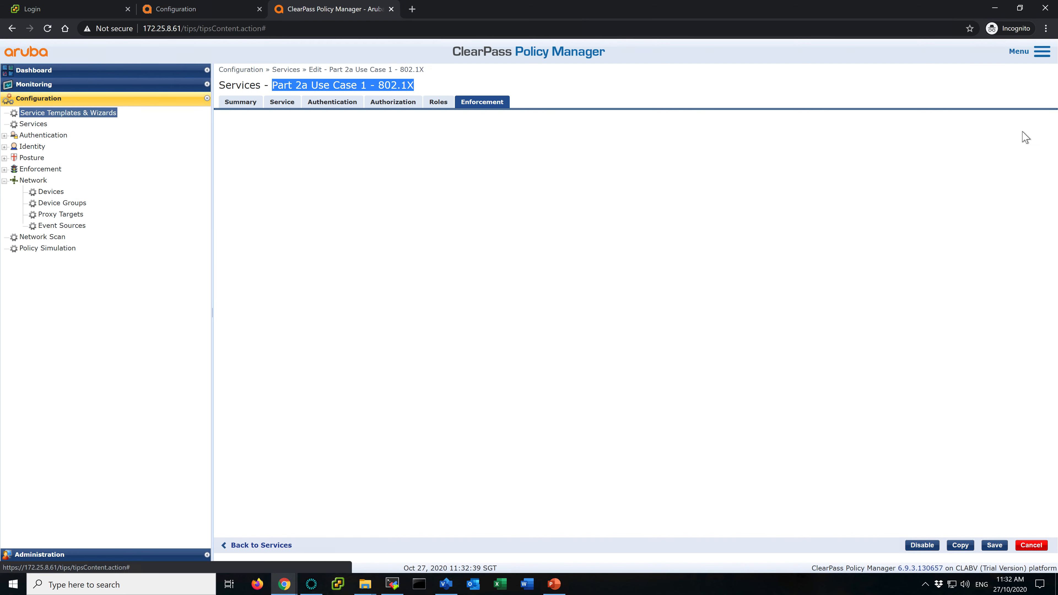
pyautogui.click(408, 119)
pyautogui.hotkey('ctrl', 'v')
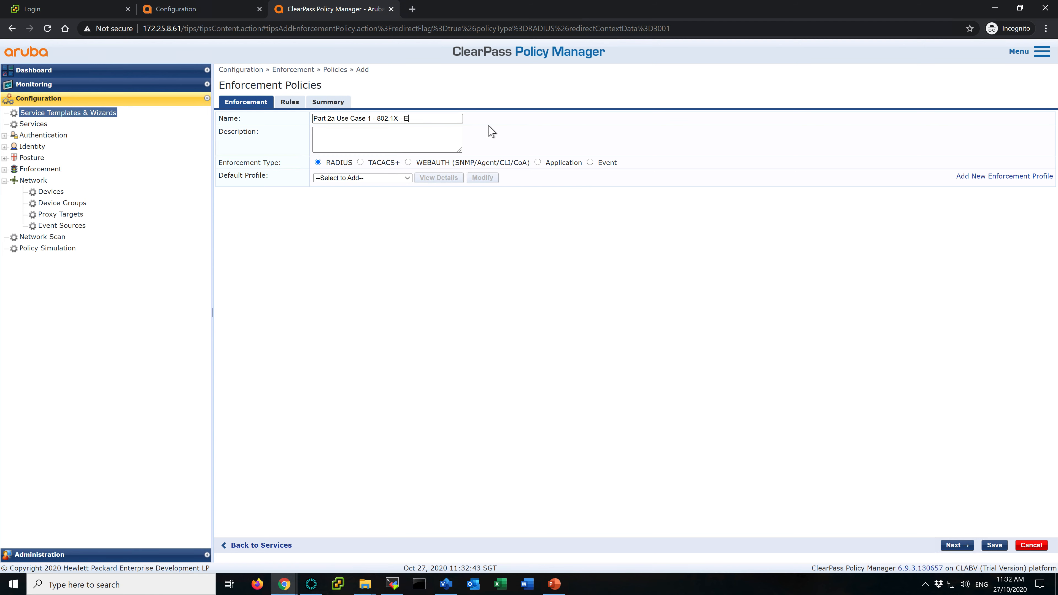
pyautogui.write('- Enforcement Policy')
pyautogui.click(302, 108)
pyautogui.click(773, 158)
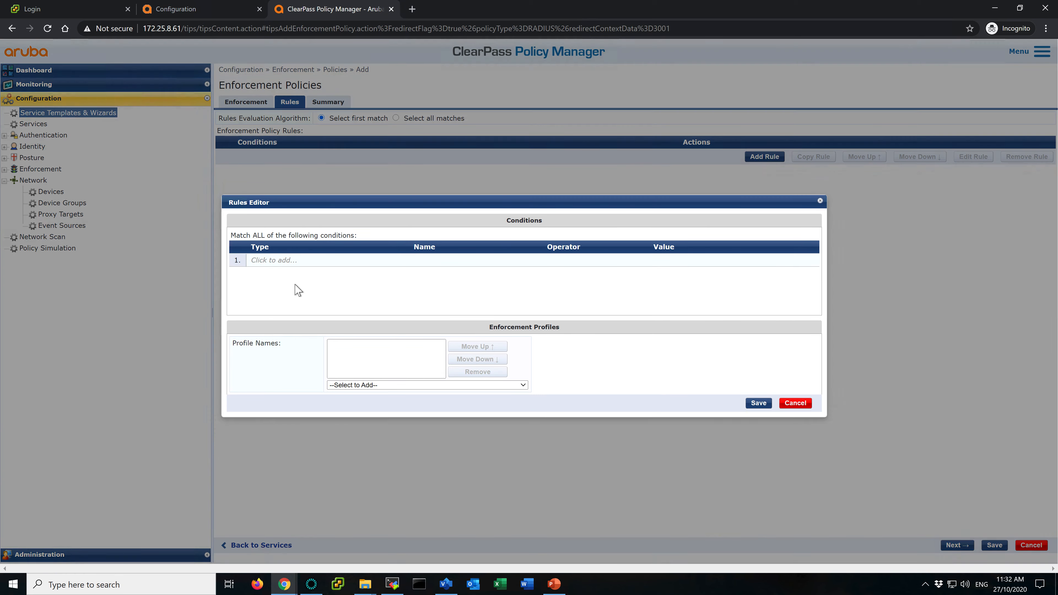
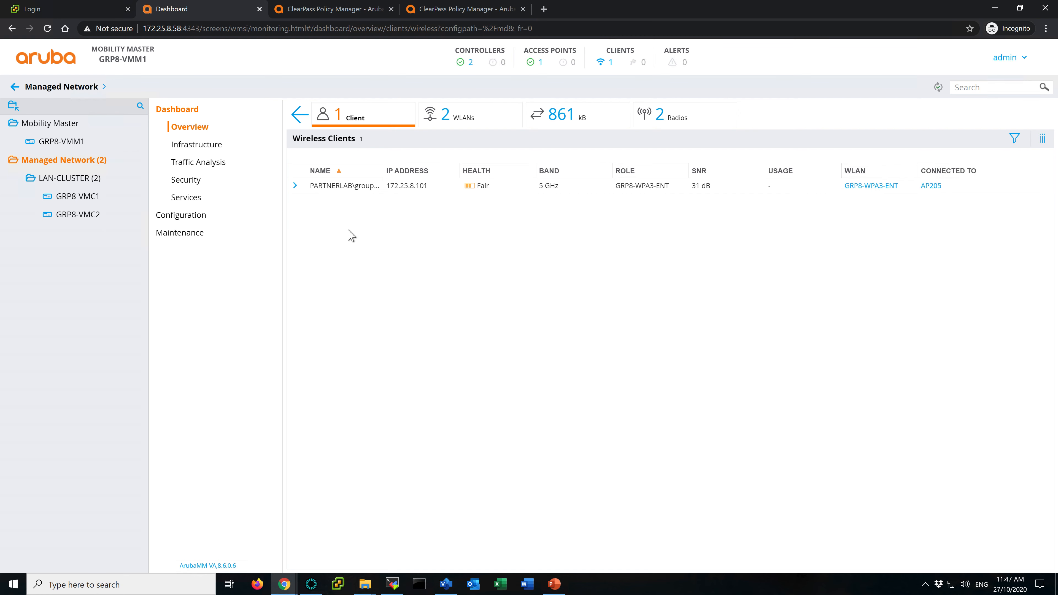
# Set the 802.1X authentication default role of LAN-CLUSTER's AAA-WPA2-ENT profile to authenticated and submit it
pyautogui.click(68, 178)
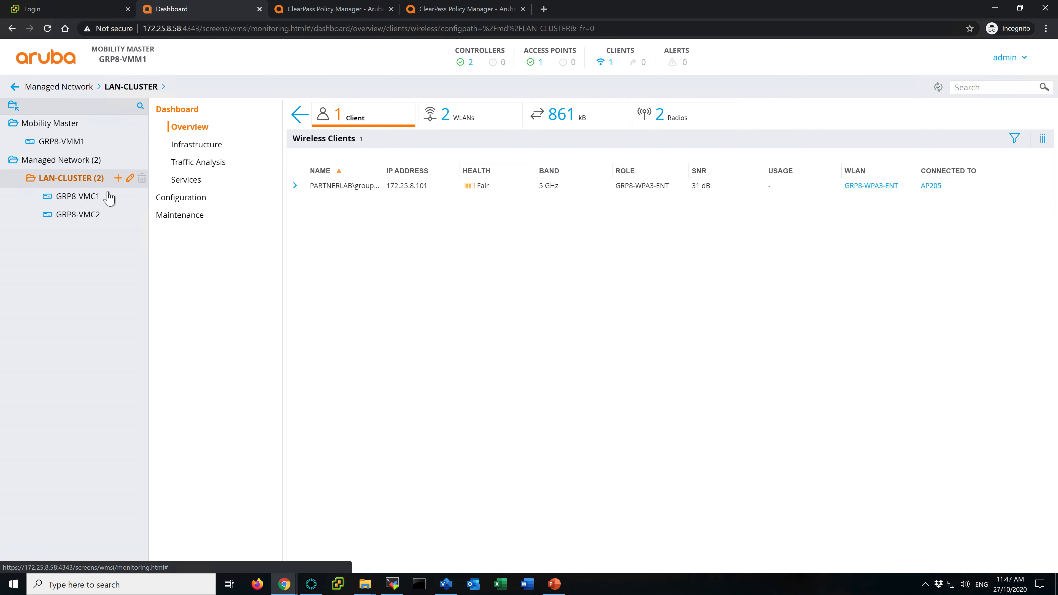
pyautogui.click(198, 203)
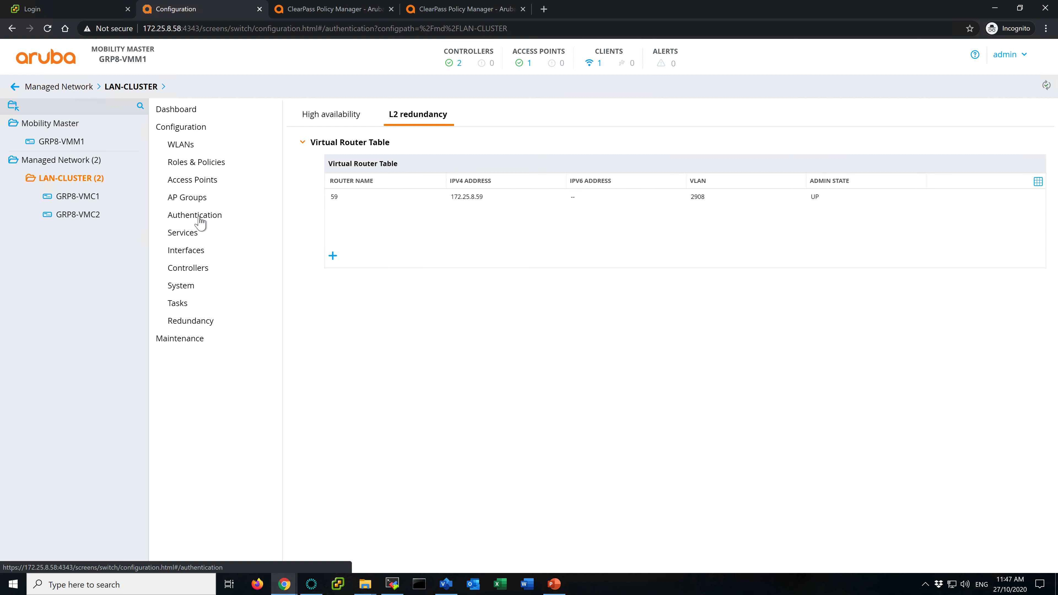
pyautogui.click(199, 219)
pyautogui.click(398, 115)
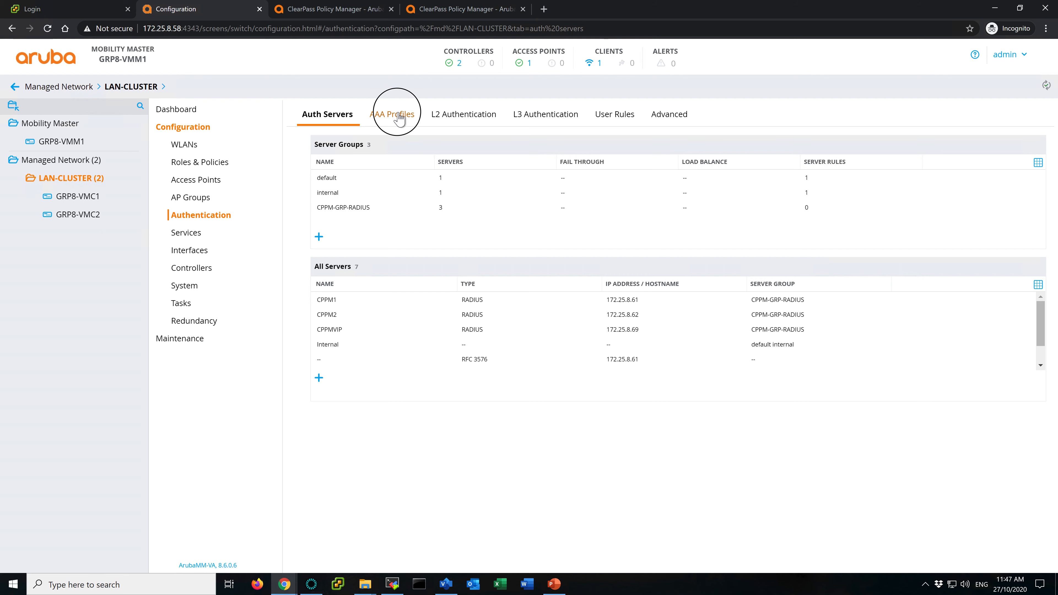
pyautogui.click(327, 163)
pyautogui.click(400, 178)
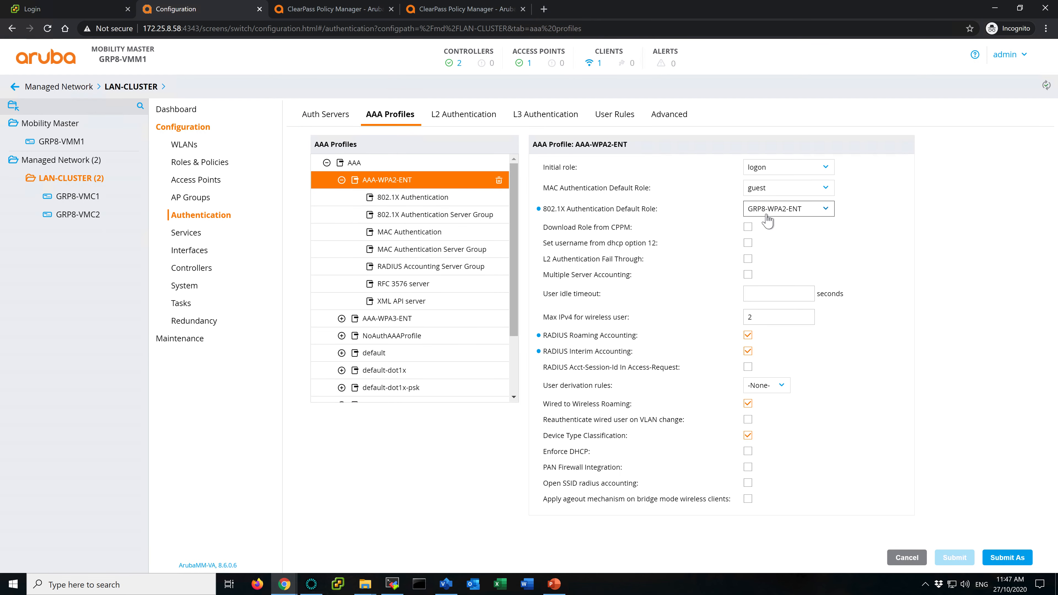
pyautogui.click(774, 216)
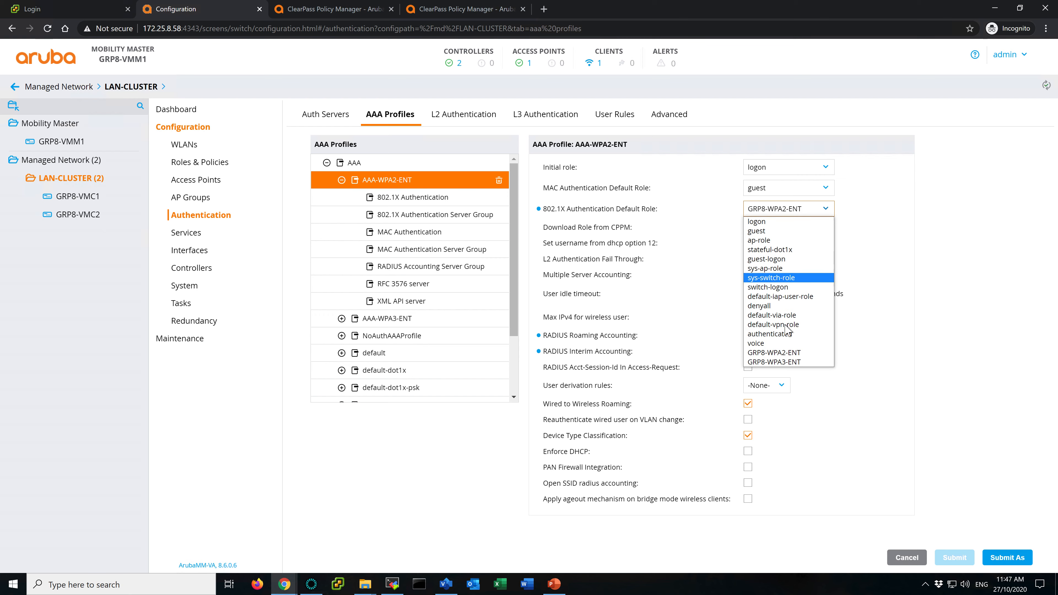
pyautogui.click(783, 338)
pyautogui.click(954, 557)
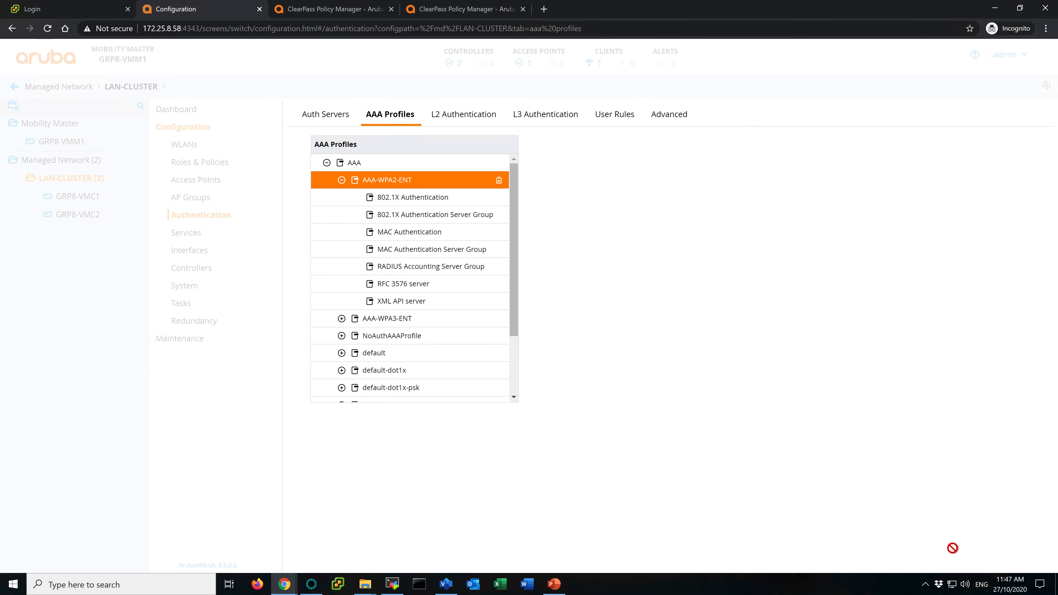
# Set the 802.1X authentication default role of the AAA-WPA3-ENT profile to authenticated and submit it
pyautogui.click(372, 327)
pyautogui.click(777, 208)
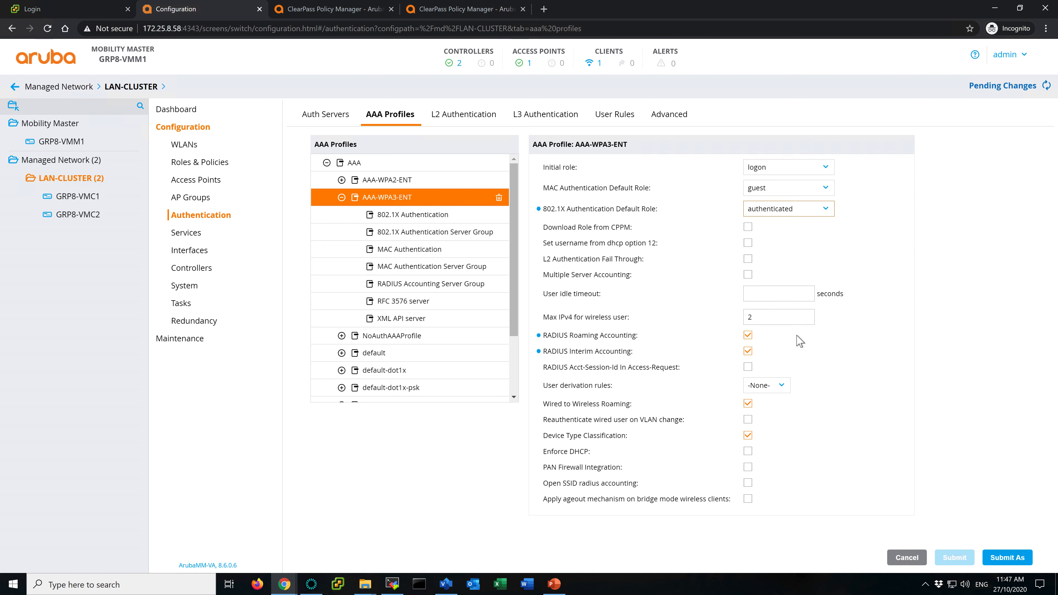
pyautogui.click(770, 334)
pyautogui.click(958, 557)
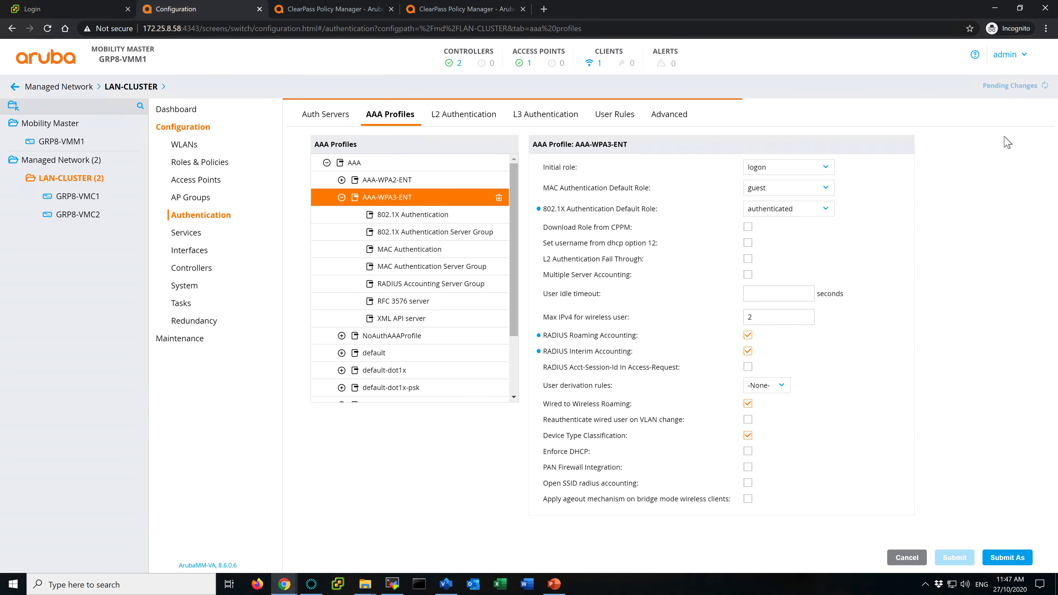
# Deploy the pending AAA profile changes to the managed controllers and close the deployment status
pyautogui.click(1013, 87)
pyautogui.click(702, 178)
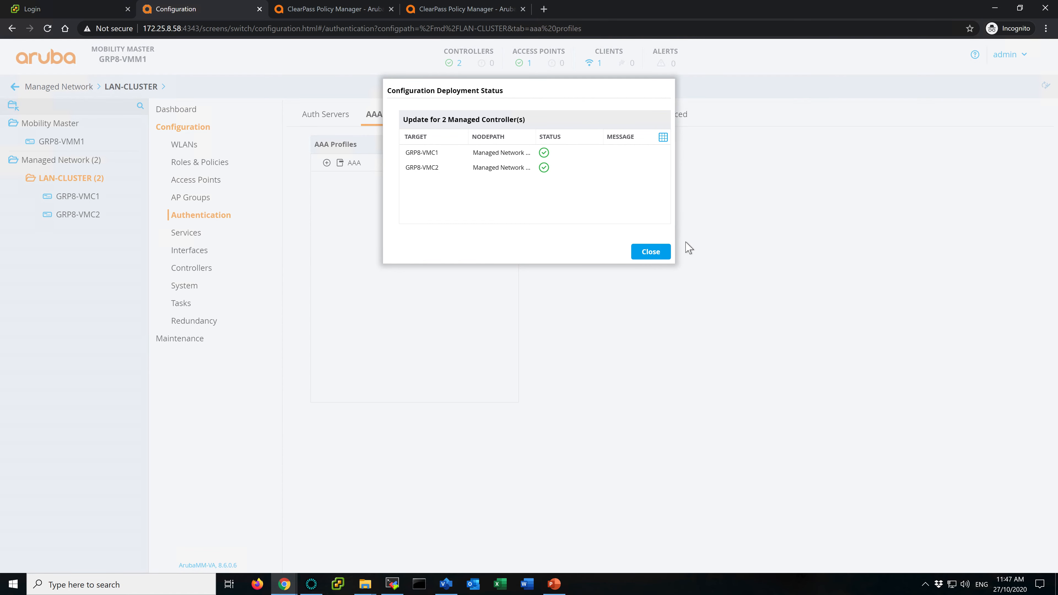
pyautogui.click(660, 253)
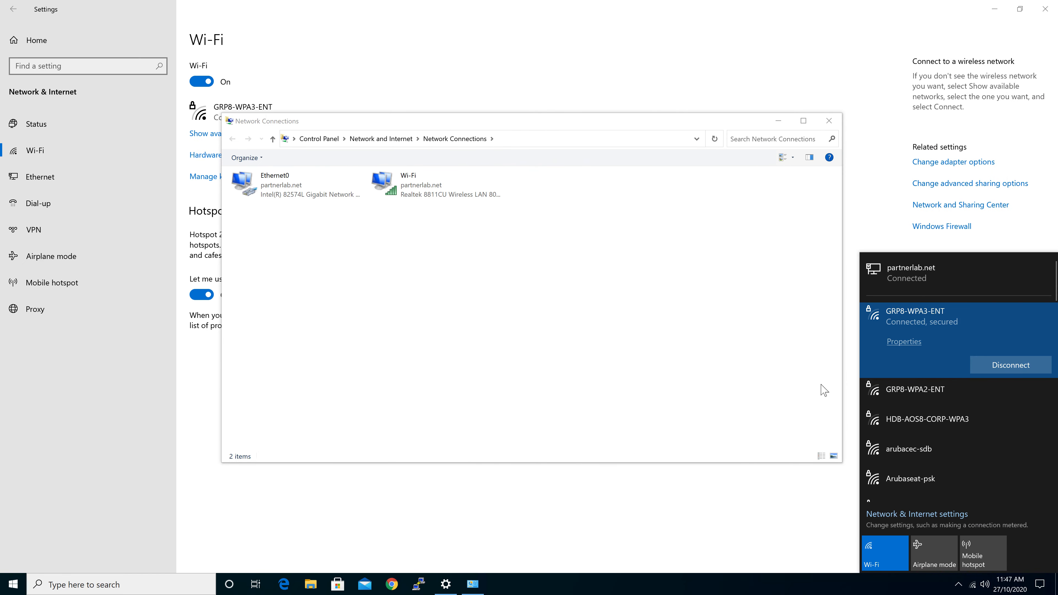
# Connect the Windows client to GRP8-WPA2-ENT and check the output of its newest request in ClearPass Access Tracker
pyautogui.click(937, 384)
pyautogui.click(1028, 396)
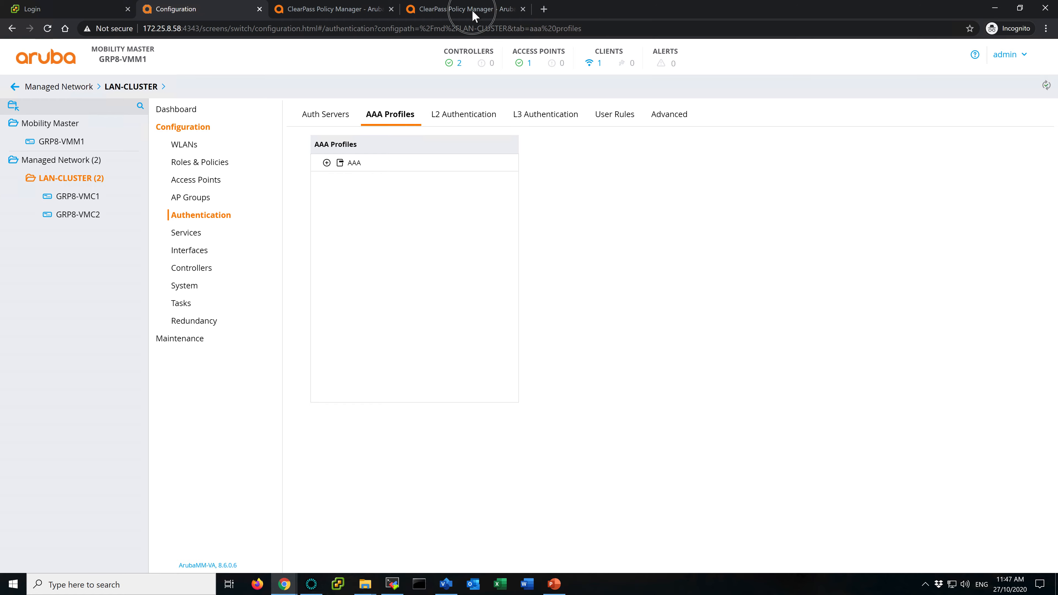
pyautogui.click(473, 16)
pyautogui.click(489, 159)
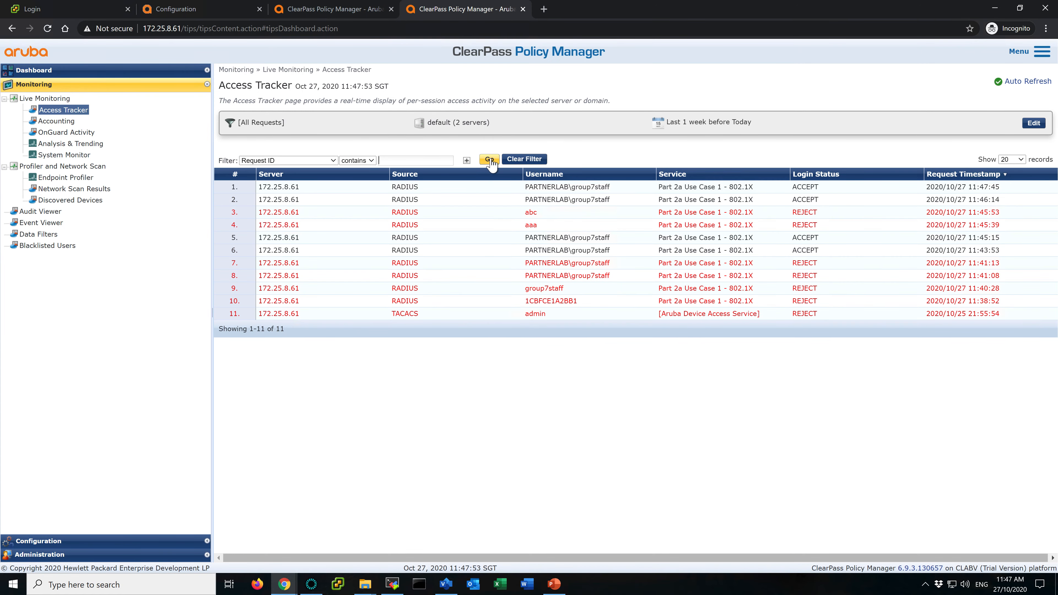
pyautogui.click(542, 188)
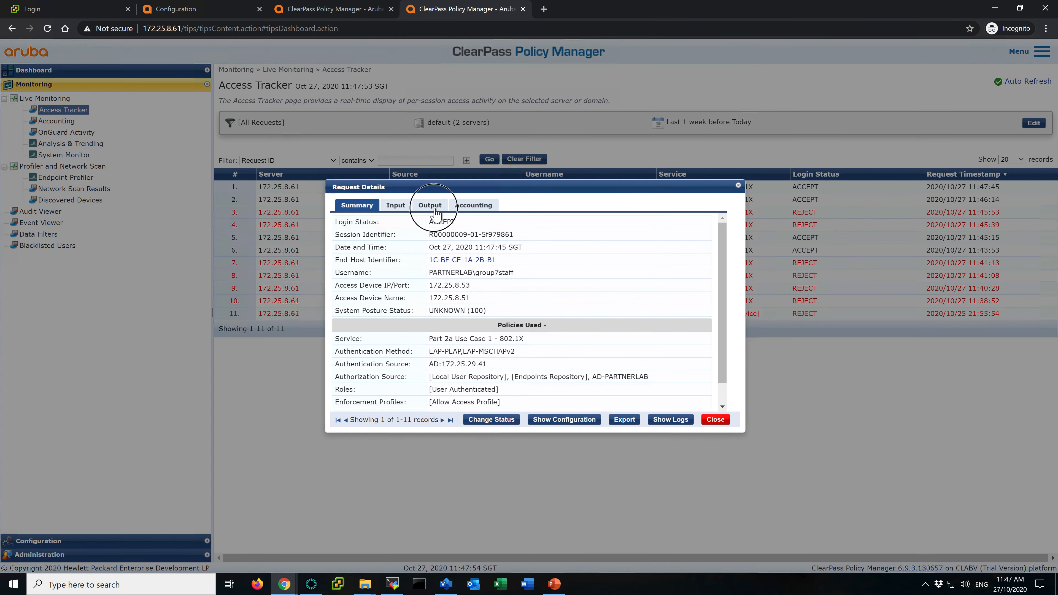
pyautogui.click(431, 205)
pyautogui.moveTo(425, 225); pyautogui.dragTo(482, 224)
pyautogui.click(481, 225)
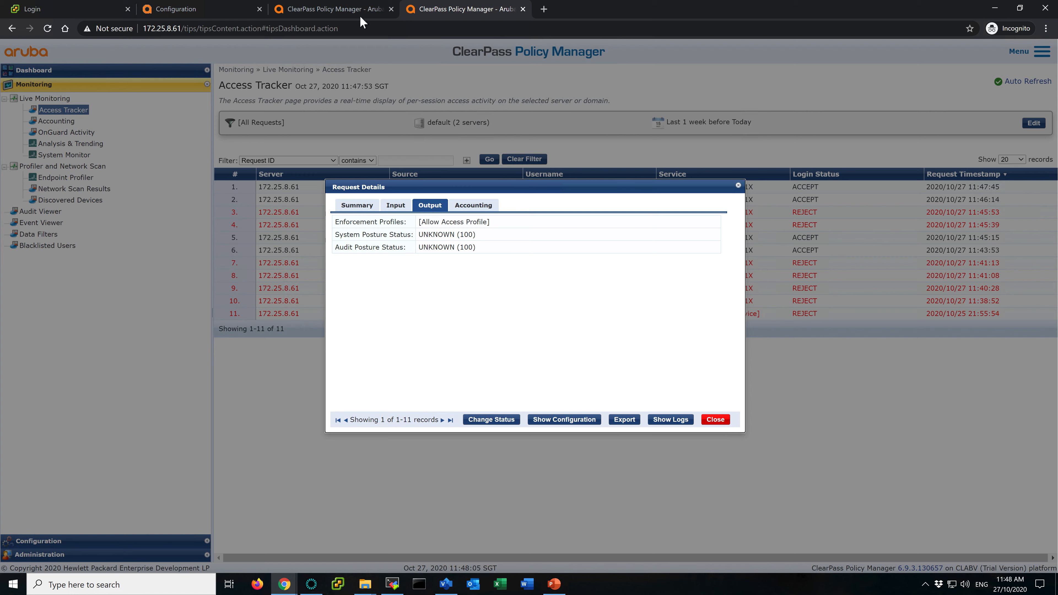
# Reload the ClearPass Services and Mobility Master pages and look at the connected wireless client's role and WLAN
pyautogui.click(331, 9)
pyautogui.click(48, 28)
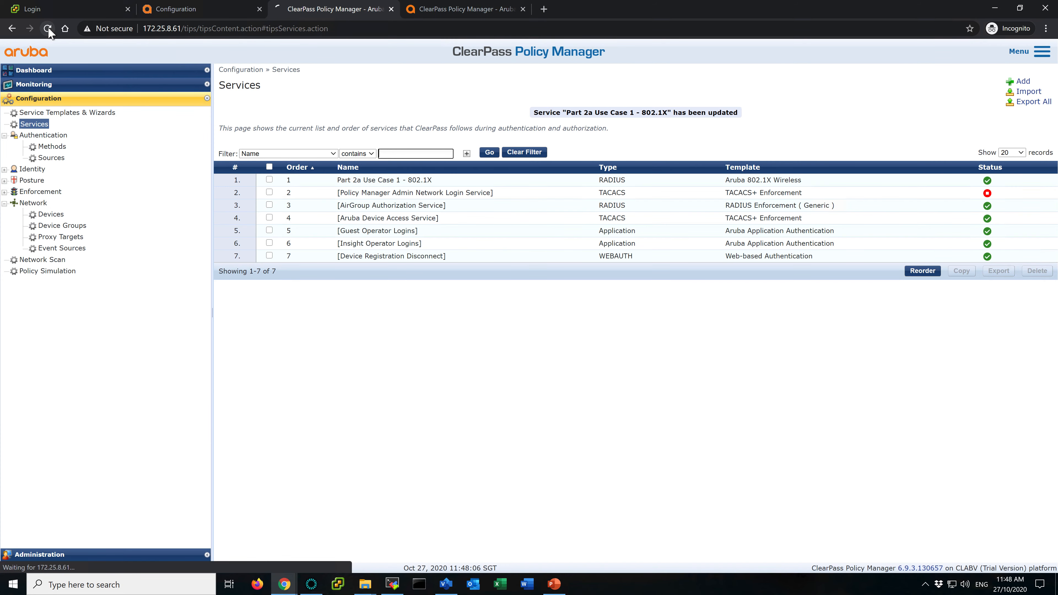
pyautogui.click(175, 9)
pyautogui.click(47, 29)
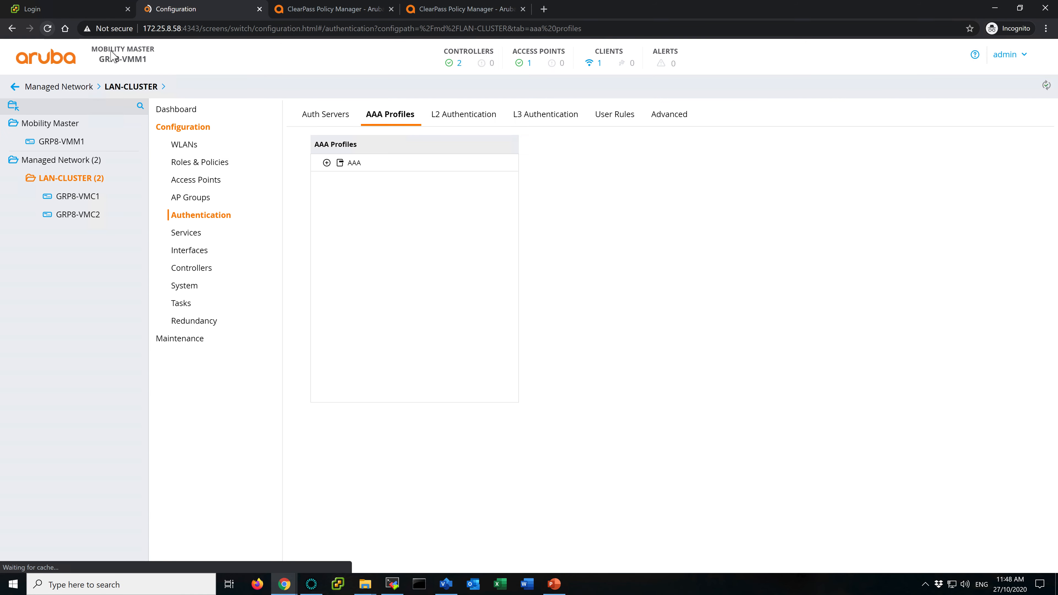
pyautogui.click(604, 70)
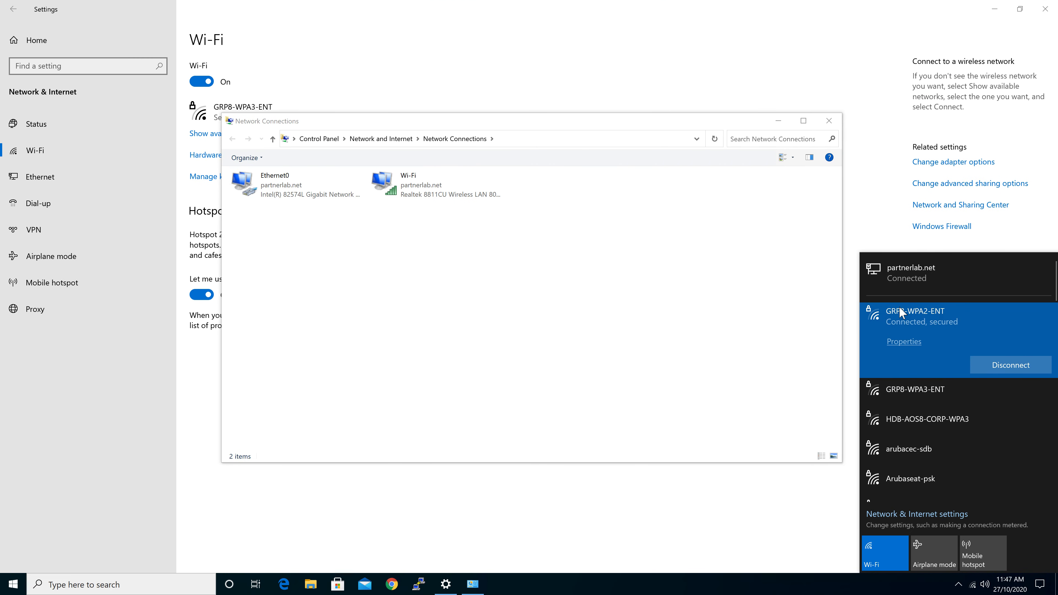
# Connect the Windows client to GRP8-WPA3-ENT and check its session in the Mobility Master client list and ClearPass Access Tracker
pyautogui.click(936, 387)
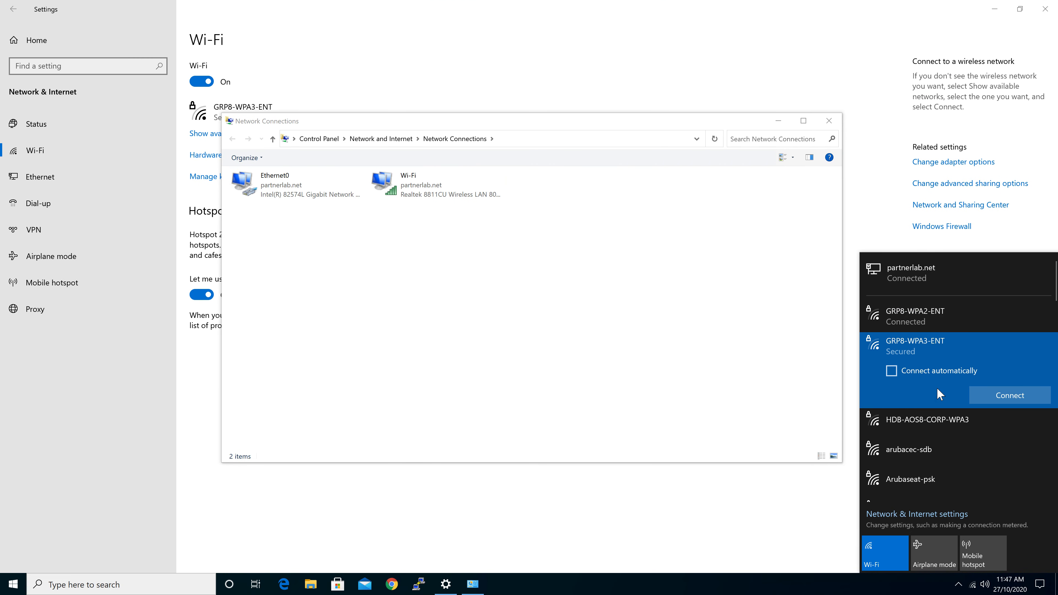
pyautogui.click(1015, 392)
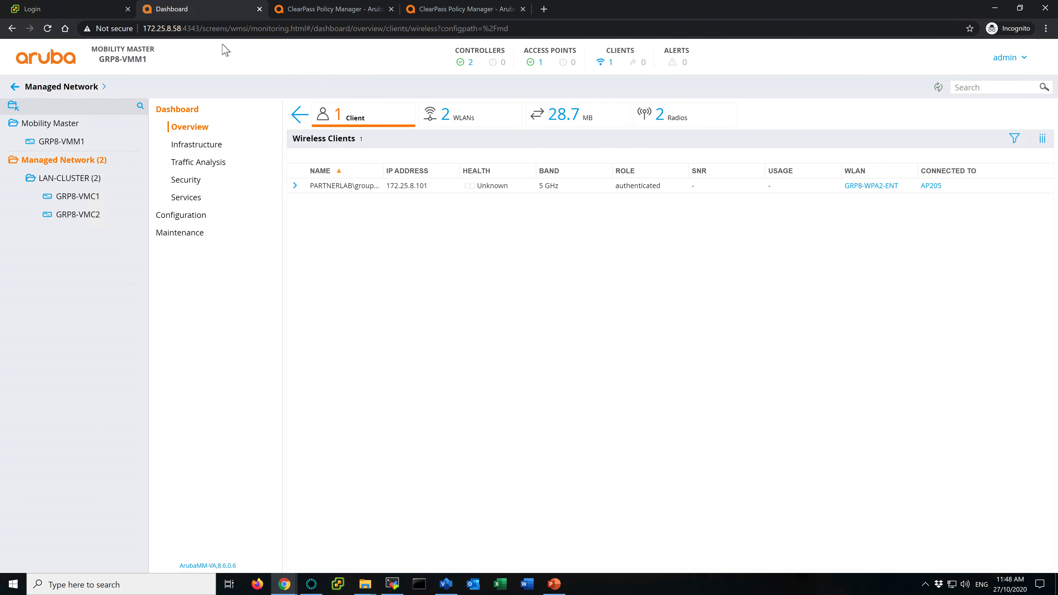
pyautogui.click(612, 62)
pyautogui.click(47, 29)
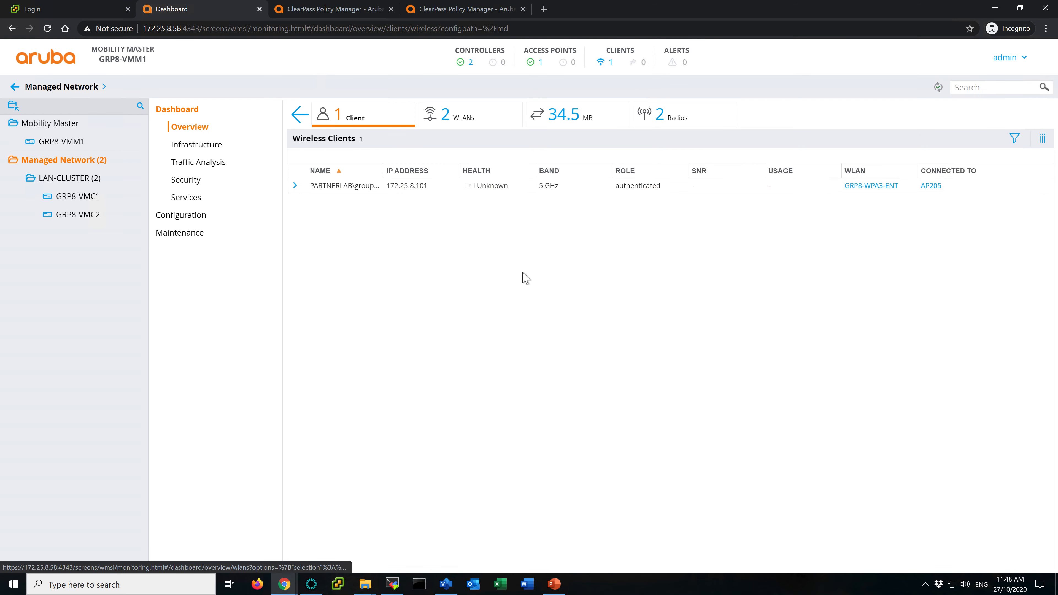
pyautogui.click(478, 14)
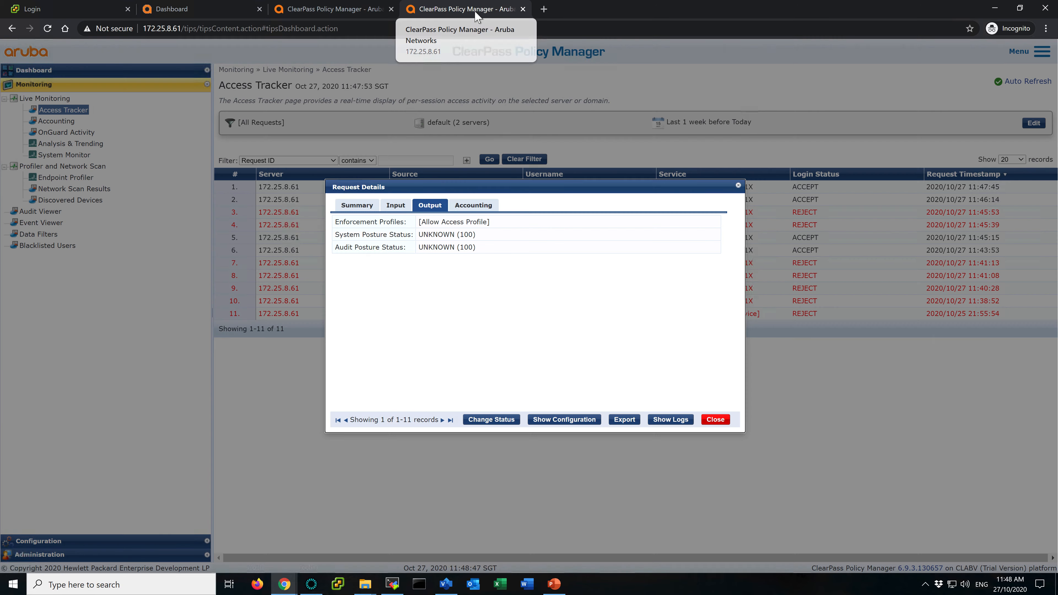
pyautogui.click(710, 427)
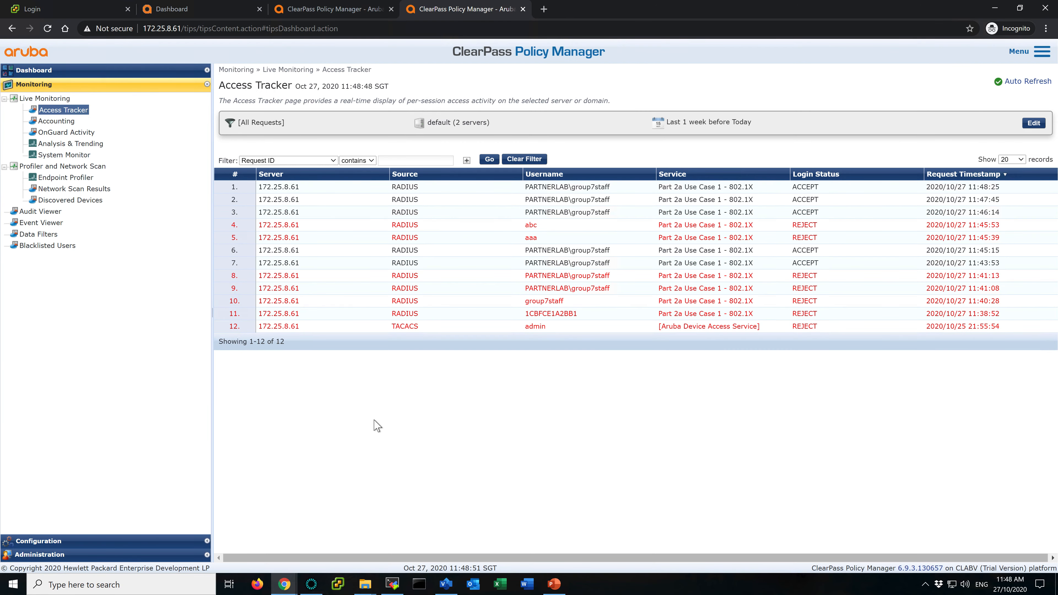
# Start a new ClearPass enforcement profile with the Aruba RADIUS Enforcement template and name it "GRP8-WPA2-ENT Role"
pyautogui.click(72, 543)
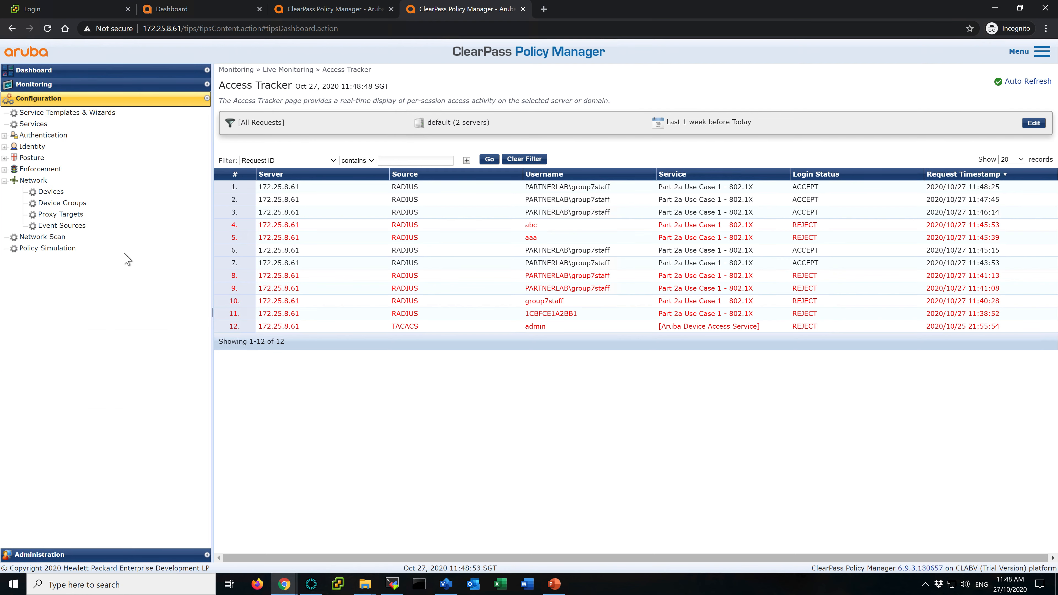
pyautogui.click(34, 168)
pyautogui.click(50, 191)
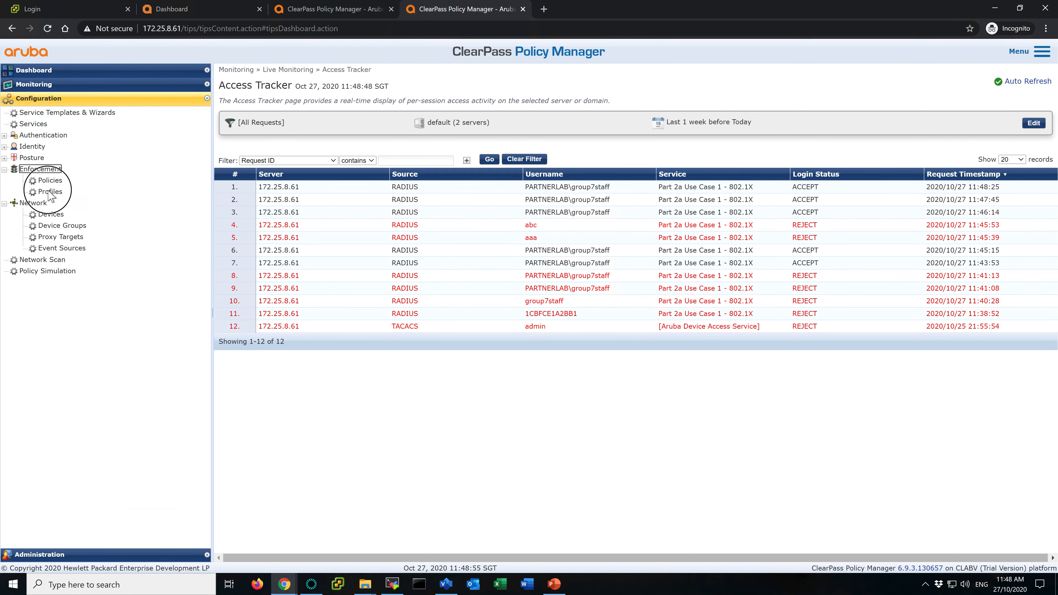
pyautogui.click(1022, 80)
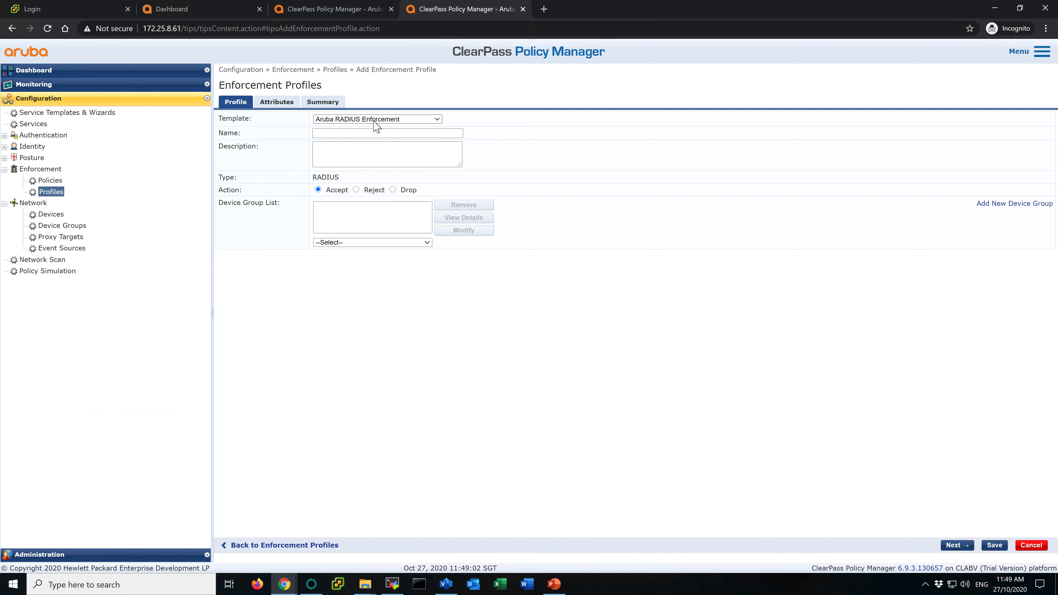
pyautogui.click(401, 133)
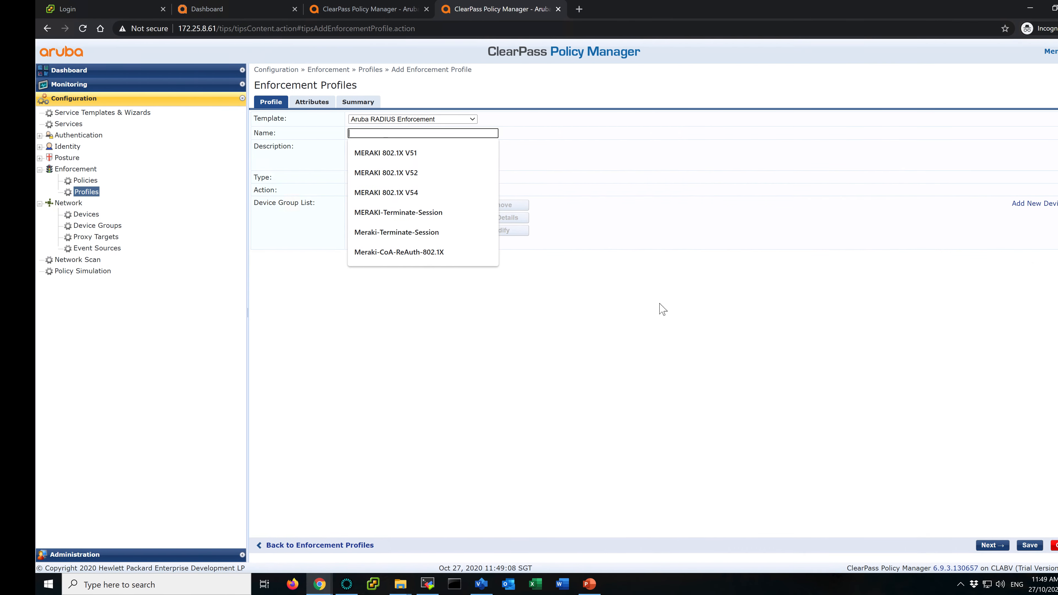
pyautogui.write('GRP8-ENT2-E')
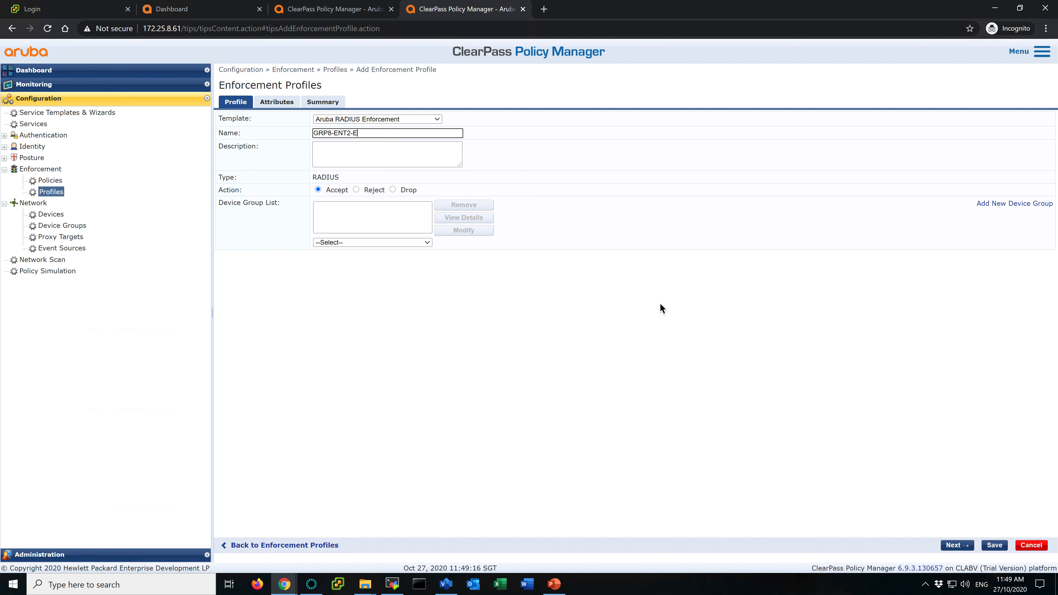
pyautogui.write('NT Role')
# Look up the exact names of LAN-CLUSTER's WPA2 and WPA3 enterprise roles on the Mobility Master, returning to the ClearPass profile
pyautogui.click(331, 9)
pyautogui.click(202, 11)
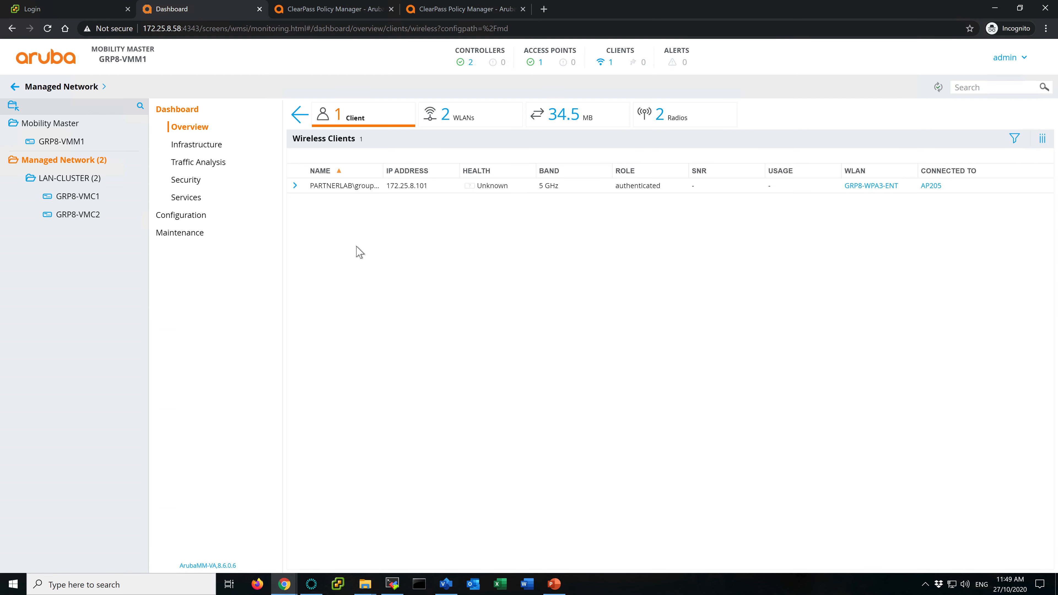
pyautogui.click(171, 216)
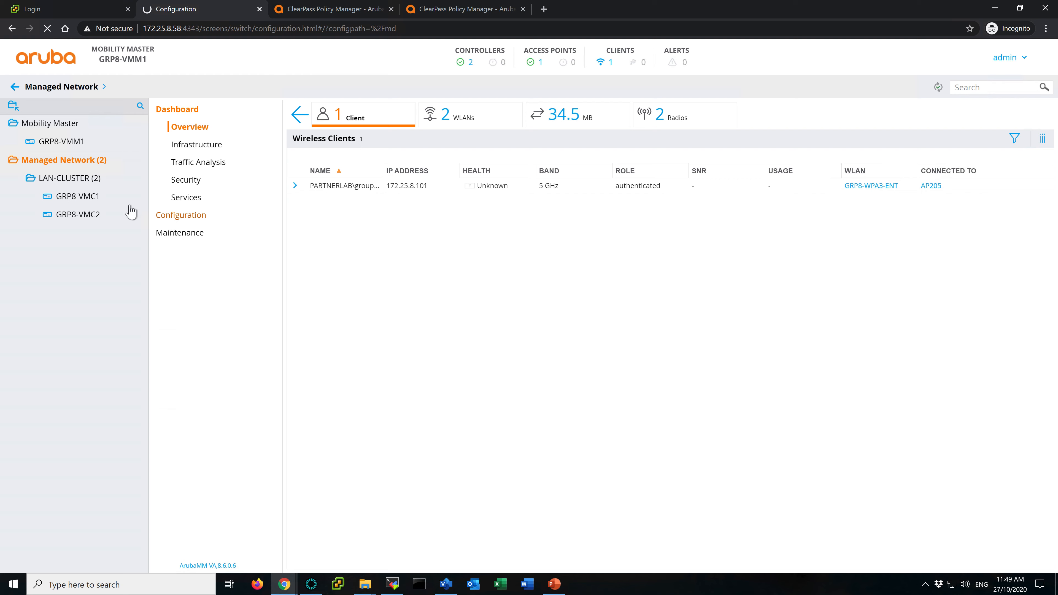
pyautogui.click(79, 178)
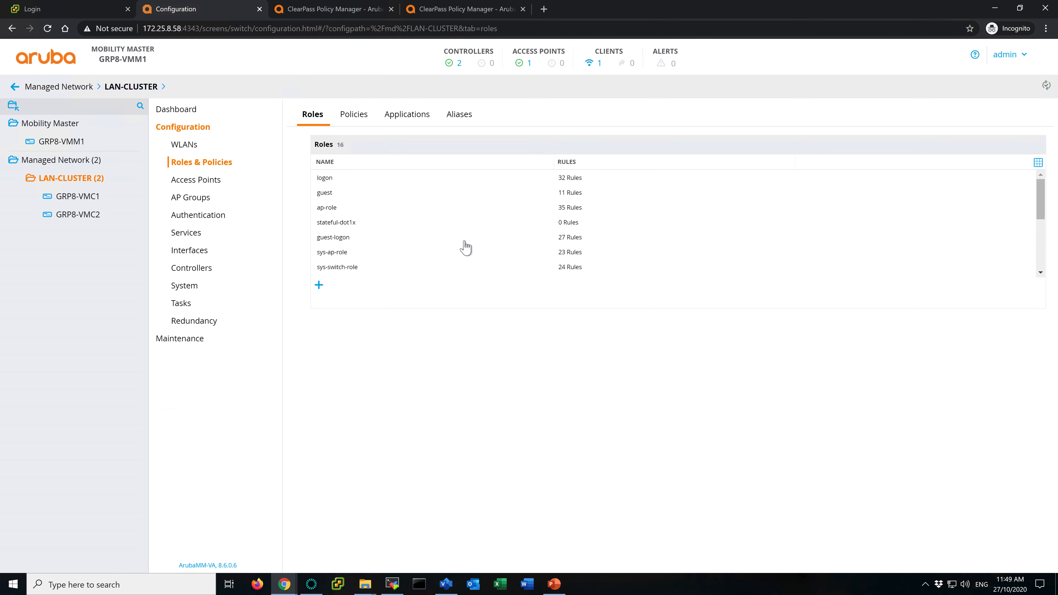
pyautogui.scroll(-3, 465, 247)
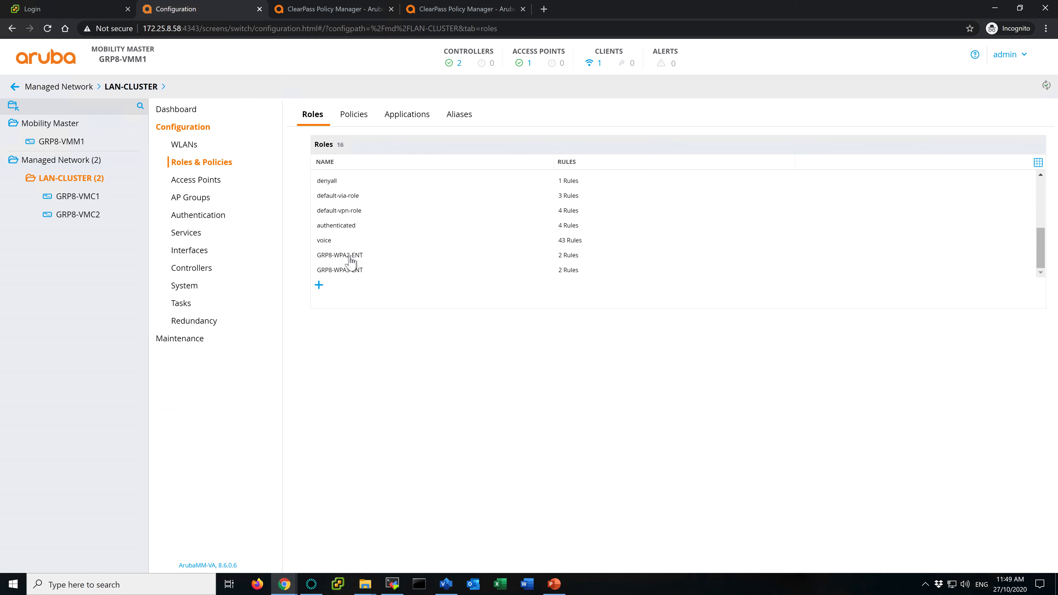
pyautogui.click(452, 10)
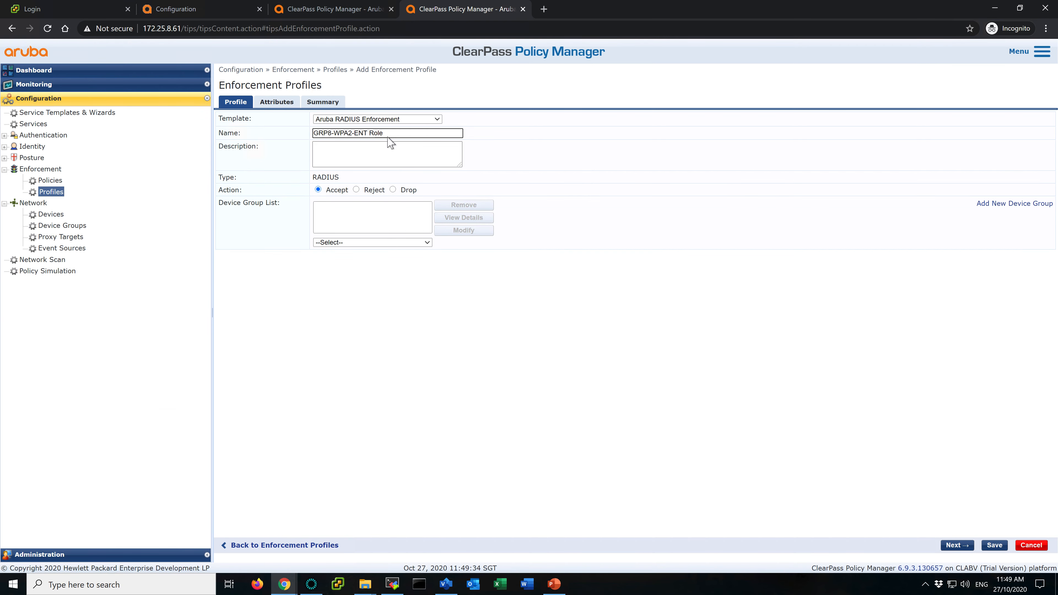
# Set the profile's Aruba-User-Role attribute to GRP8-WPA2-ENT and save the enforcement profile
pyautogui.moveTo(367, 133); pyautogui.dragTo(293, 137)
pyautogui.hotkey('ctrl', 'c')
pyautogui.click(277, 102)
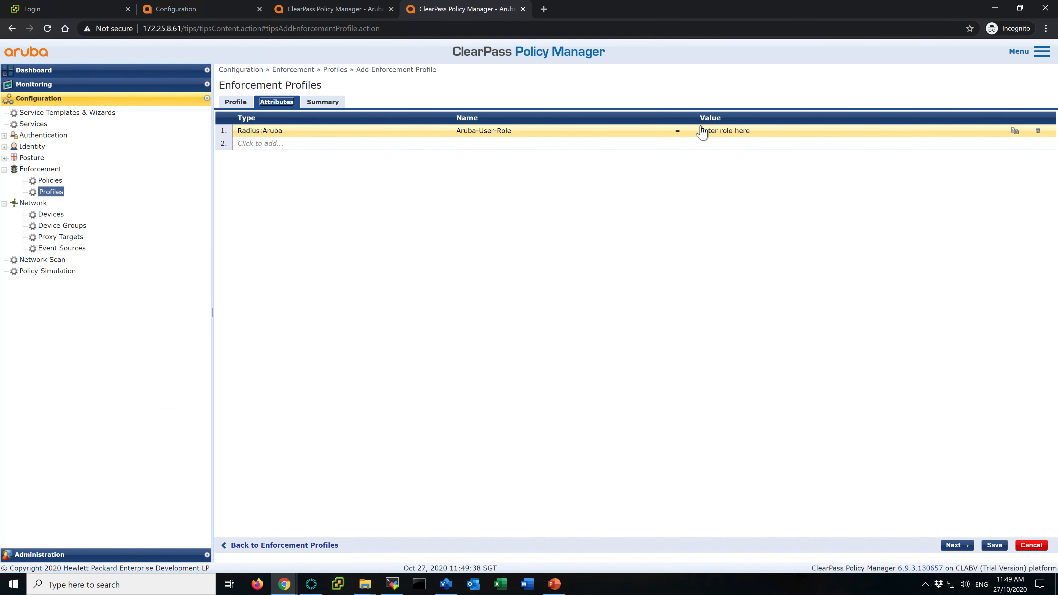
pyautogui.click(734, 131)
pyautogui.hotkey('ctrl', 'v')
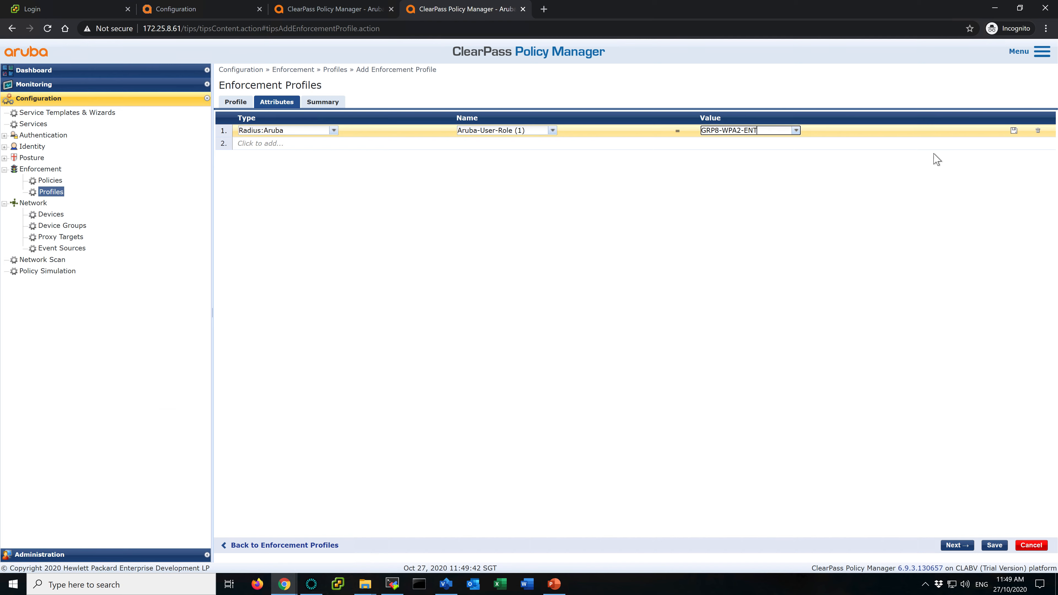
pyautogui.click(1015, 131)
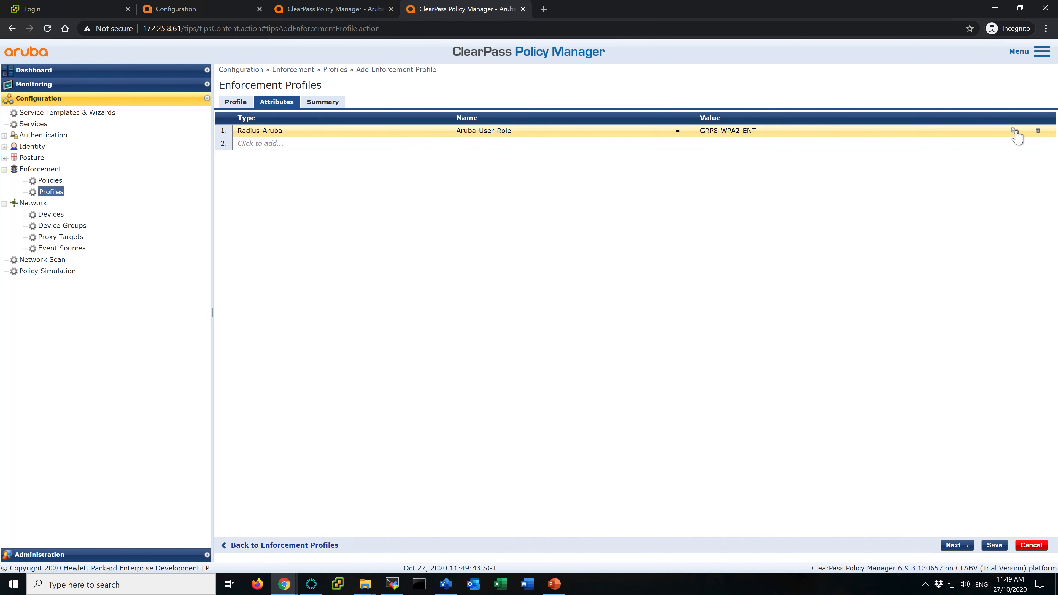
pyautogui.click(995, 545)
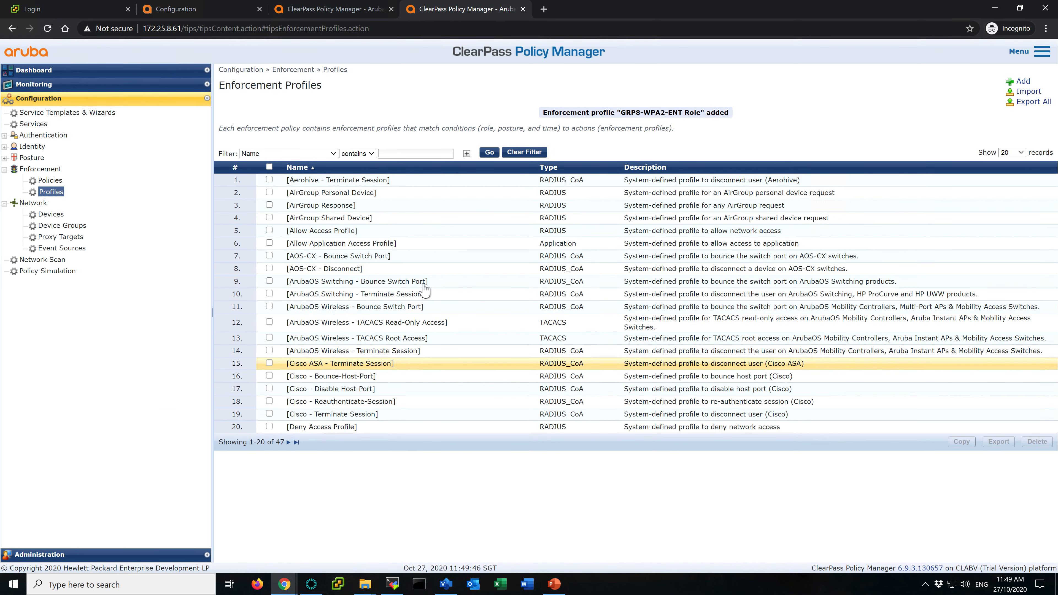
# Filter the enforcement profiles by names containing "ENT" and copy the GRP8-WPA2-ENT Role profile
pyautogui.click(419, 154)
pyautogui.write('ENT')
pyautogui.click(269, 176)
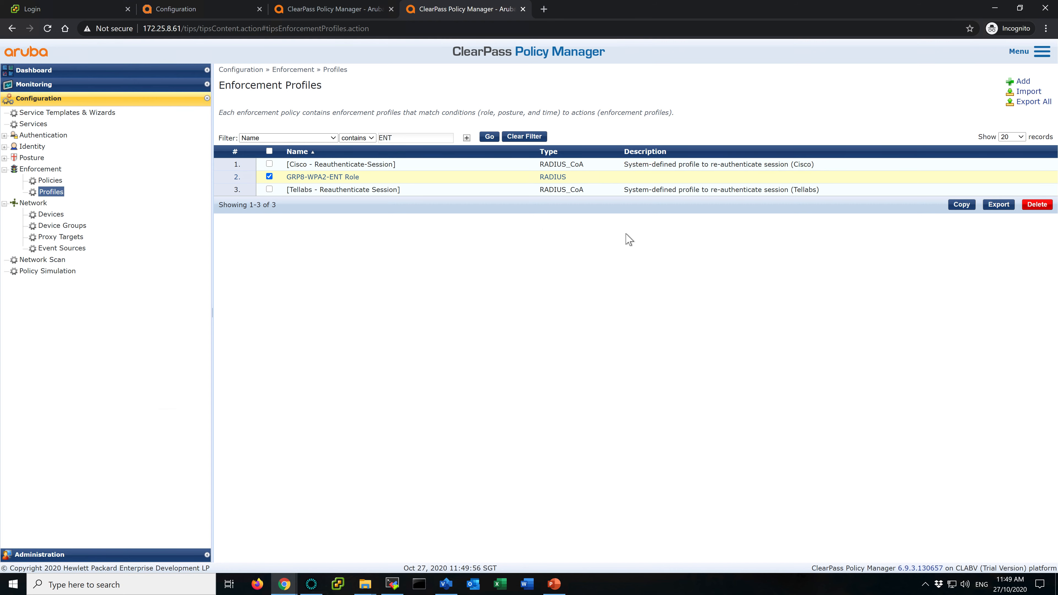
pyautogui.click(961, 204)
# Rename the copied enforcement profile to "GRP8-WPA3-ENT Role"
pyautogui.click(329, 194)
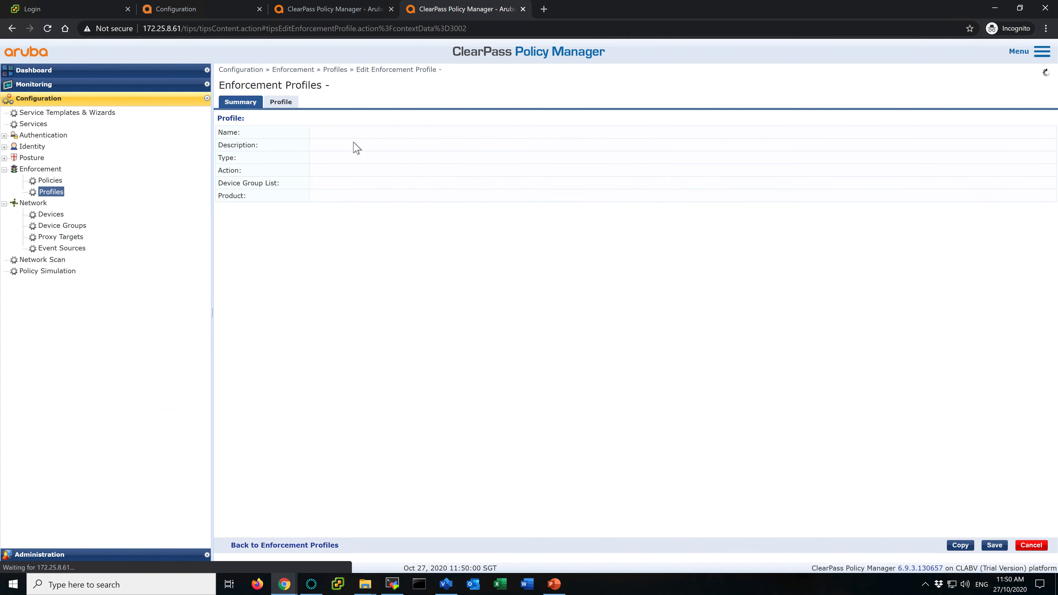
pyautogui.click(281, 102)
pyautogui.click(345, 119)
pyautogui.moveTo(345, 118); pyautogui.dragTo(313, 120)
pyautogui.press('BackSpace')
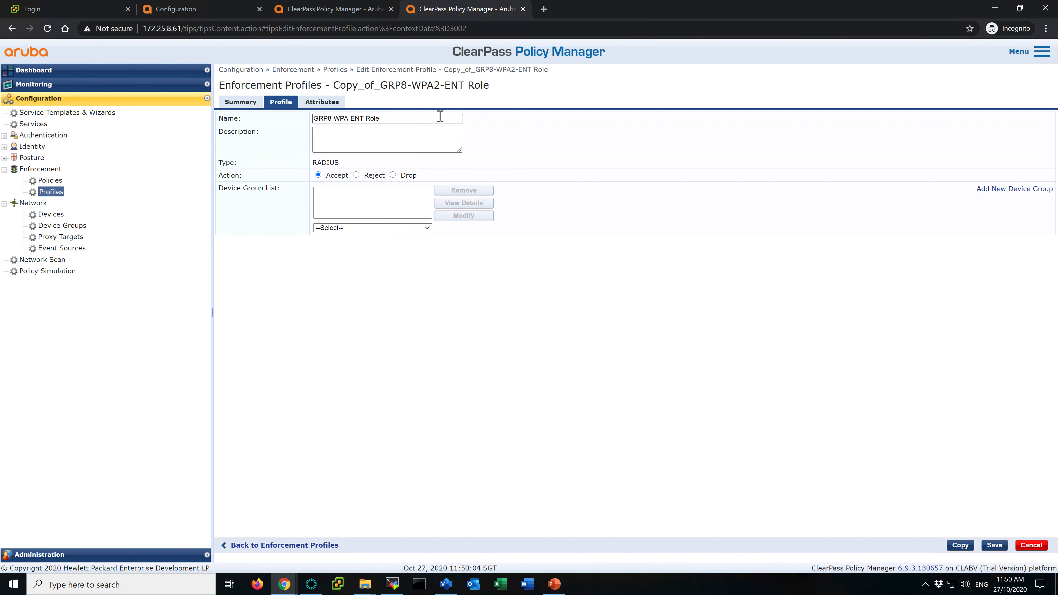
pyautogui.write('3')
# Set the Aruba-User-Role attribute of the GRP8-WPA3-ENT Role profile to GRP8-WPA3-ENT and save it
pyautogui.click(322, 102)
pyautogui.click(738, 125)
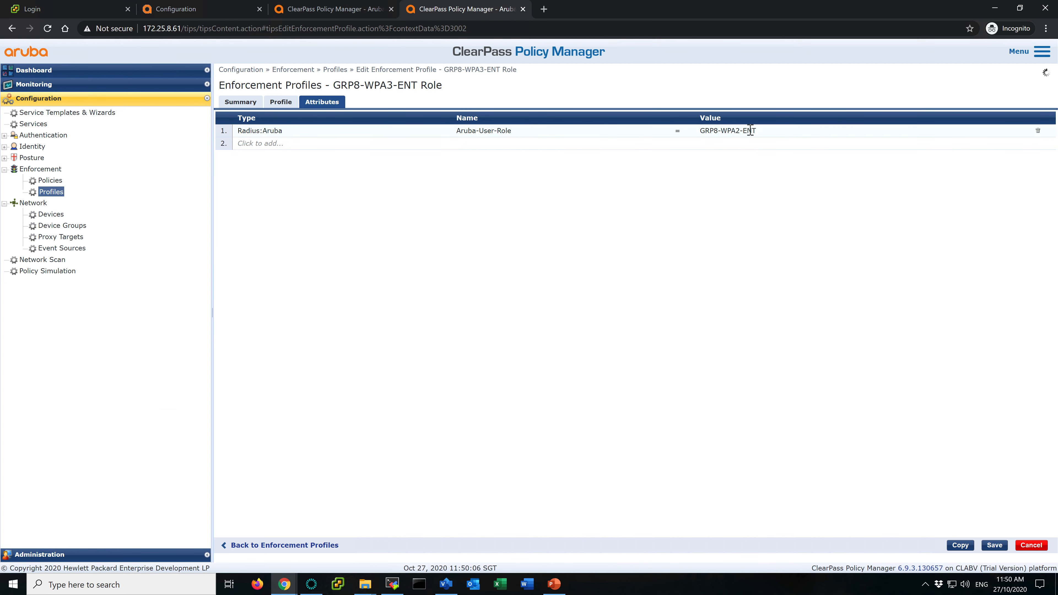
pyautogui.press('BackSpace')
pyautogui.write('3')
pyautogui.click(994, 544)
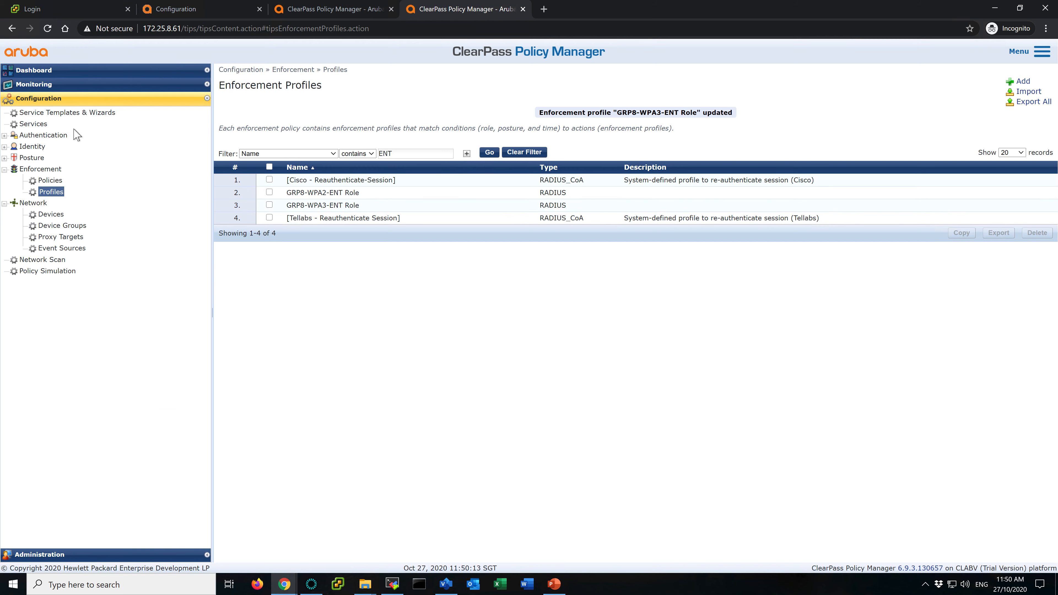
# Open the "Part 2a Use Case 1 - 802.1X" service and review its enforcement policy and role mapping settings
pyautogui.click(34, 124)
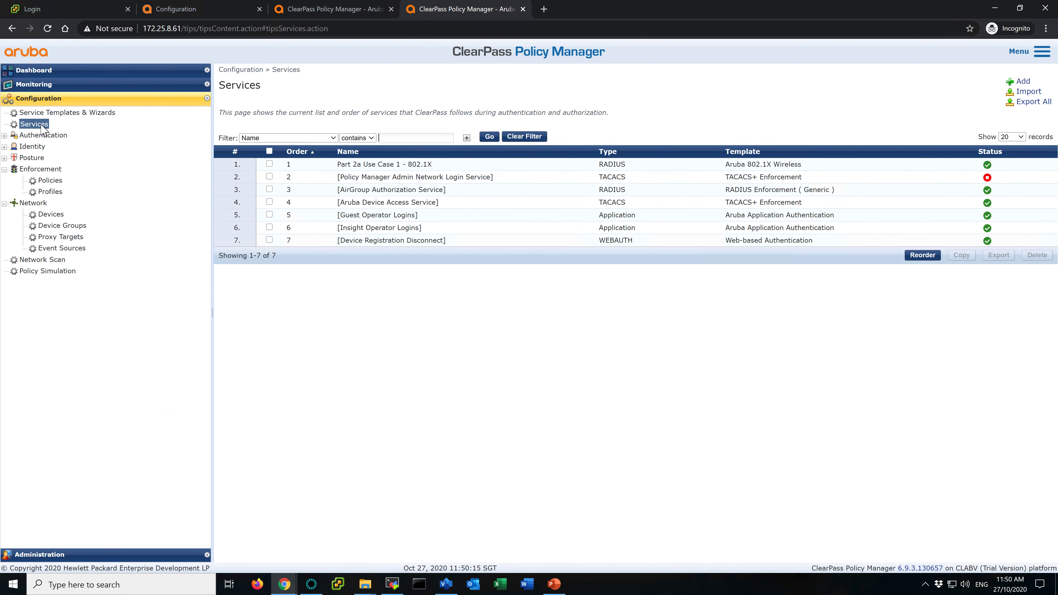
pyautogui.click(427, 164)
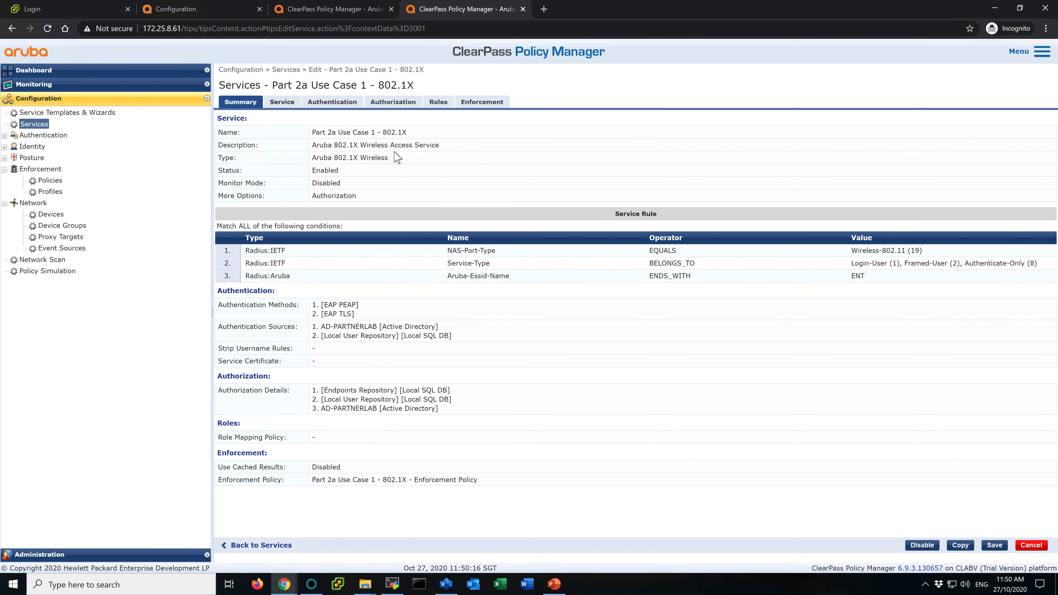
pyautogui.click(474, 104)
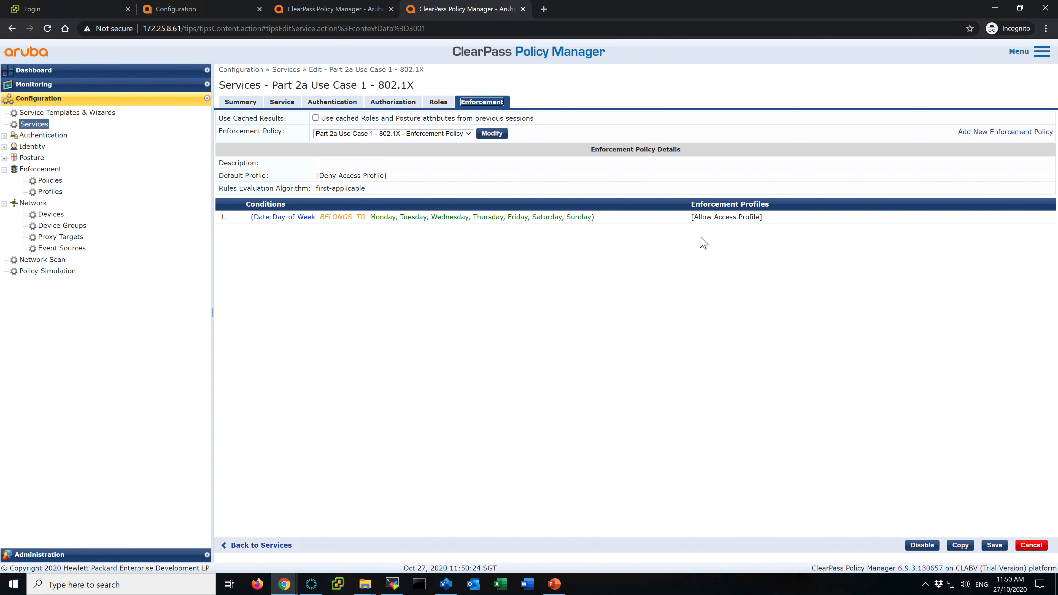
pyautogui.click(440, 103)
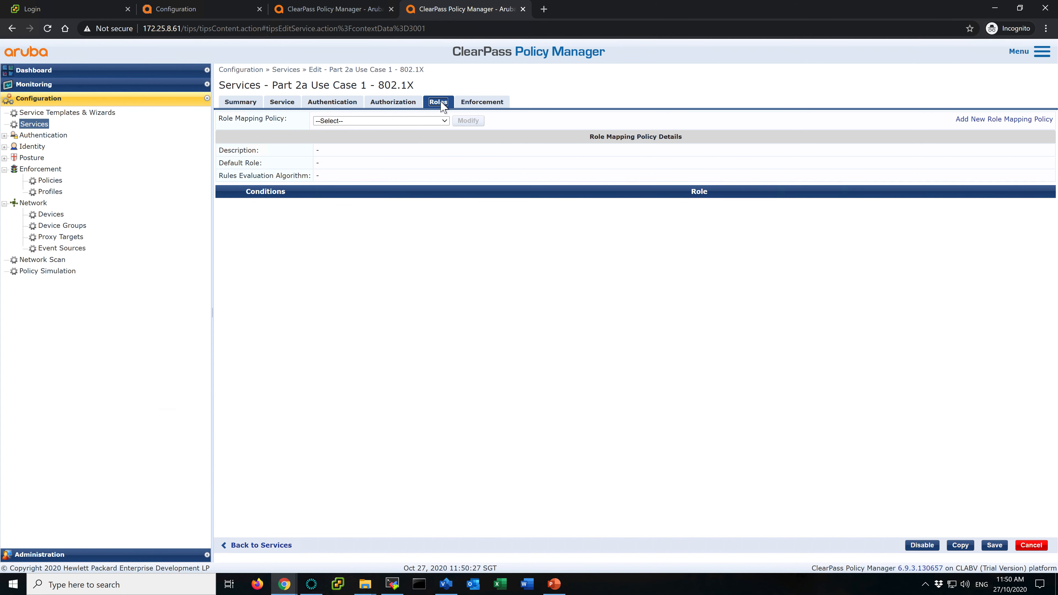
# Start a new role mapping policy named "Part 2a Use Case 1 - Role Mapping" with [Other] as the default role
pyautogui.click(985, 119)
pyautogui.click(360, 118)
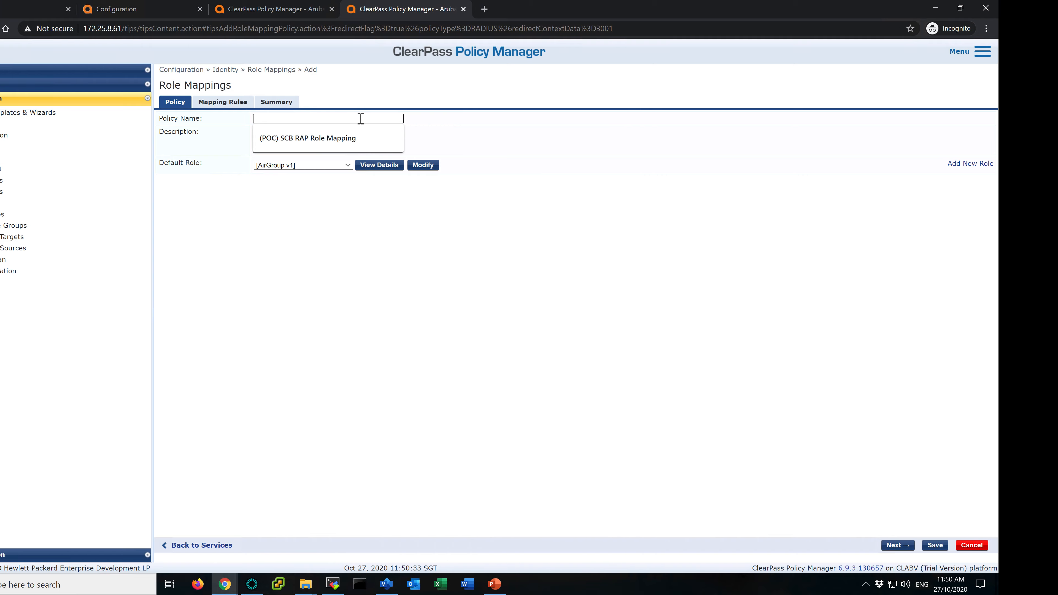
pyautogui.click(560, 593)
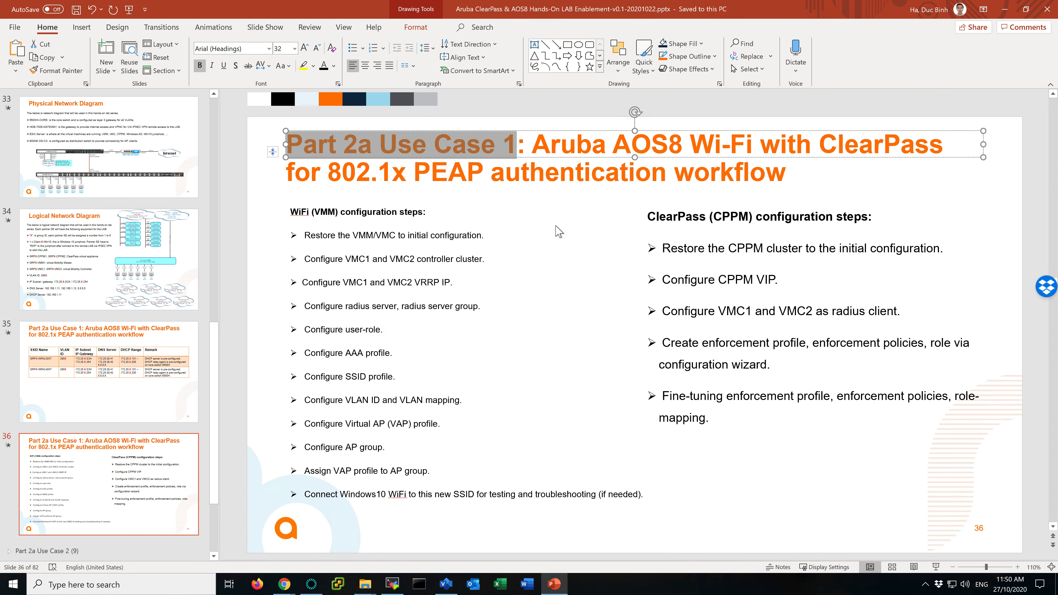
pyautogui.hotkey('alt', 'Tab')
pyautogui.hotkey('ctrl', 'v')
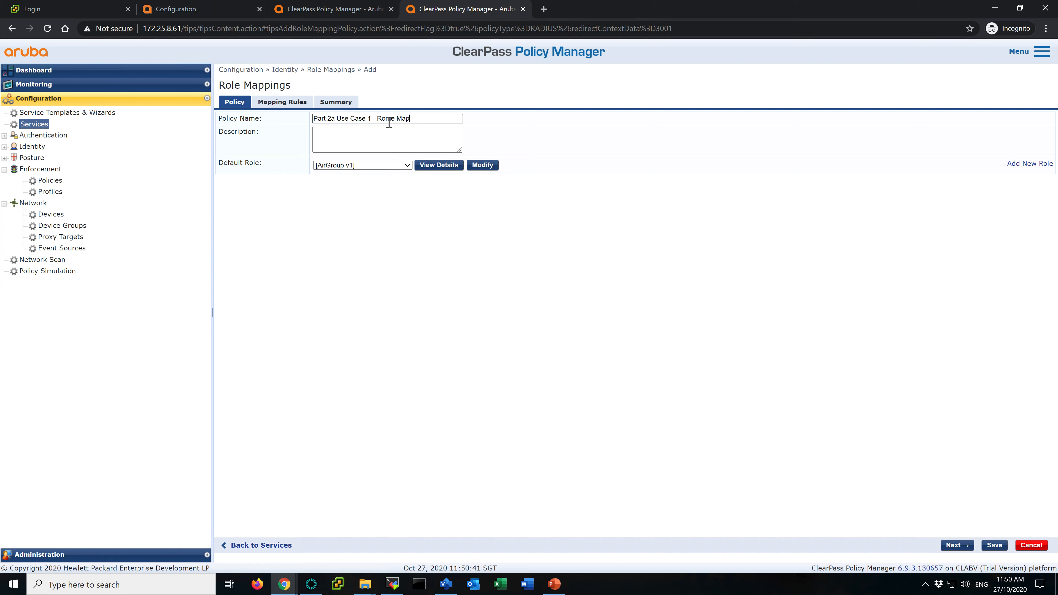
pyautogui.press('BackSpace')
pyautogui.write('l')
pyautogui.click(345, 166)
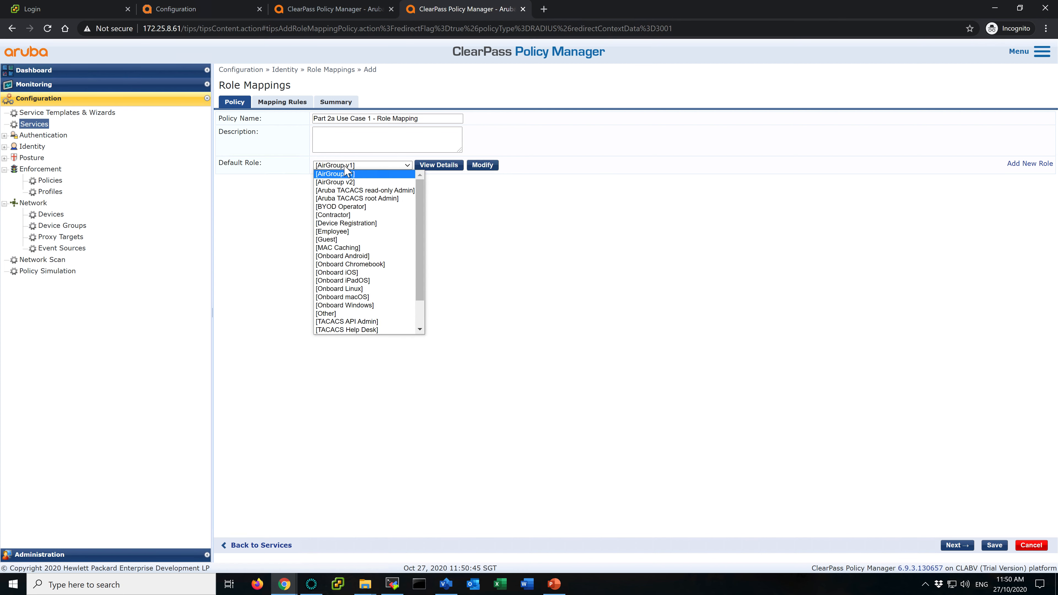
pyautogui.click(355, 320)
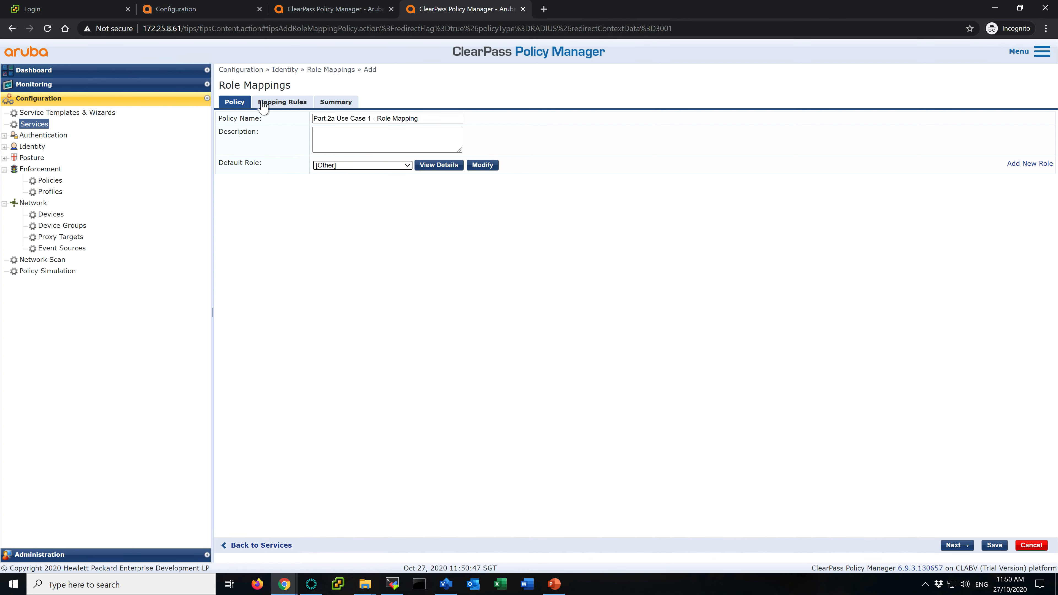
# Make the mapping rules evaluate with "Select all matches" and open a blank mapping rule
pyautogui.click(272, 102)
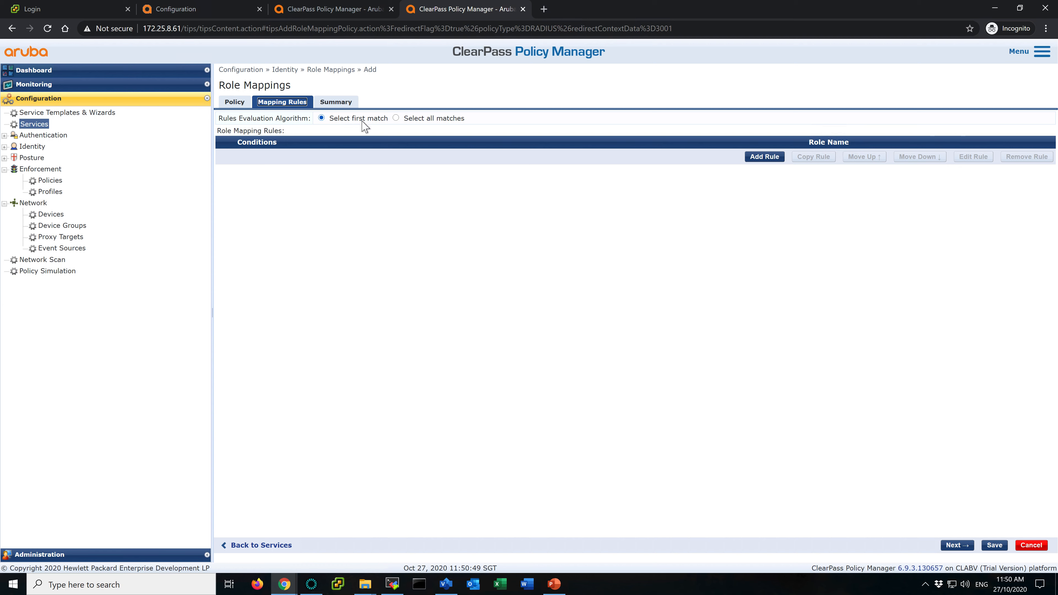
pyautogui.click(396, 118)
pyautogui.click(764, 157)
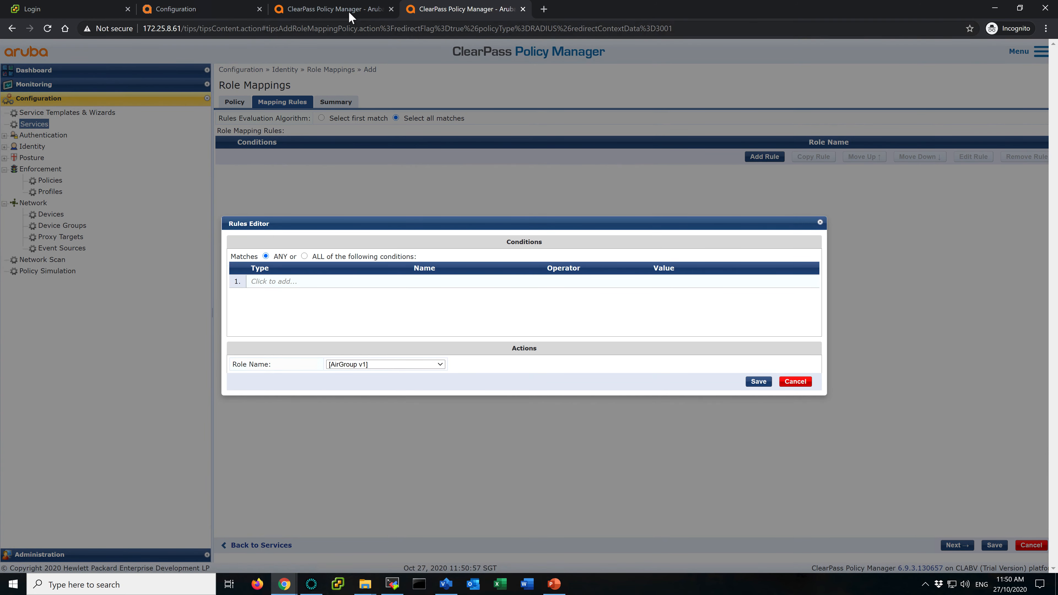
# Examine the RADIUS request attributes of the newest Access Tracker entry to find the one carrying the SSID name
pyautogui.click(341, 12)
pyautogui.click(49, 85)
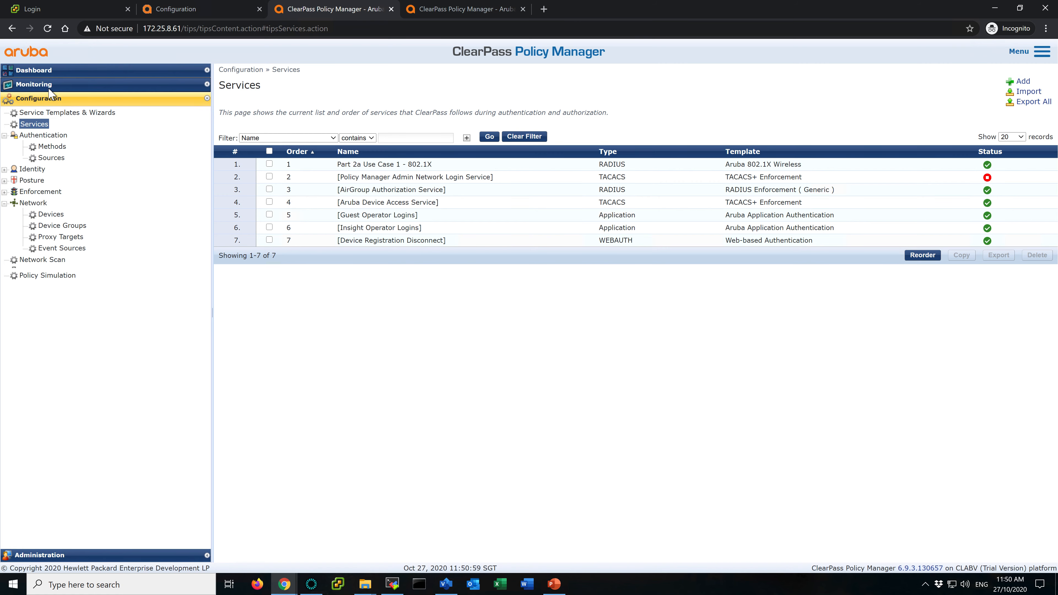
pyautogui.click(58, 110)
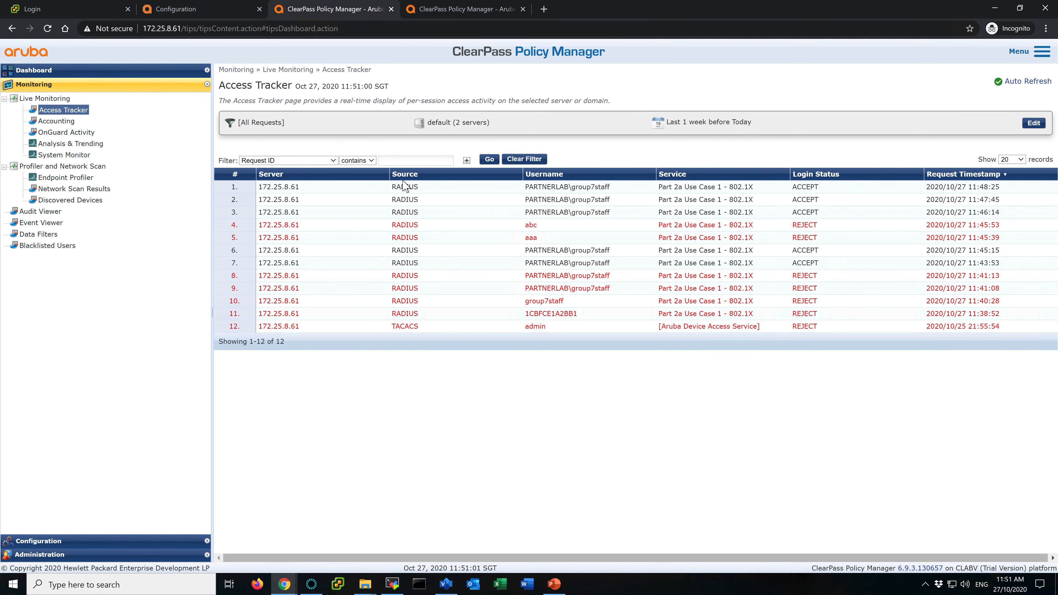
pyautogui.click(511, 189)
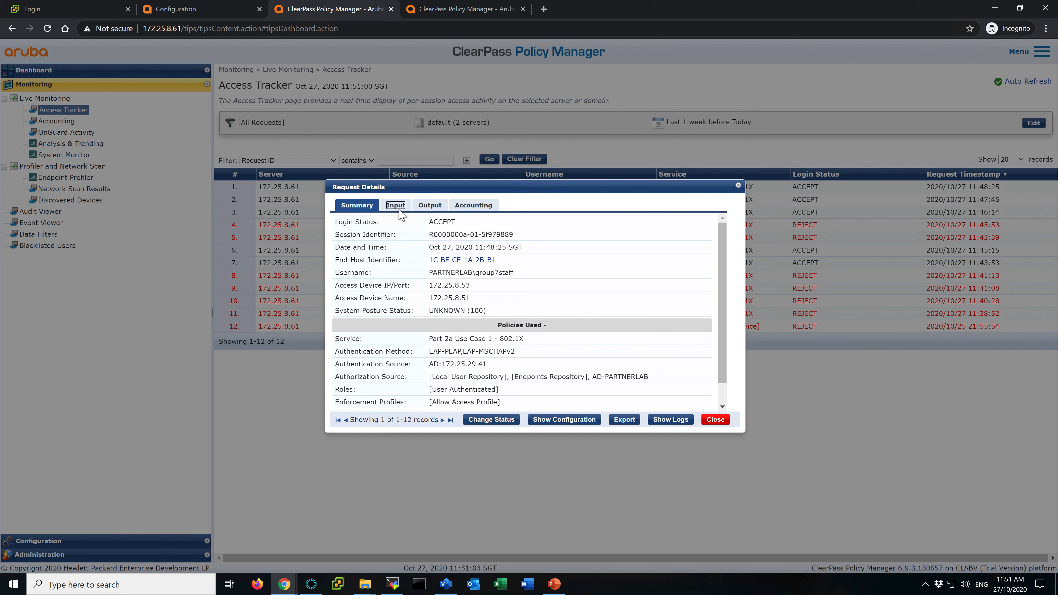
pyautogui.click(396, 205)
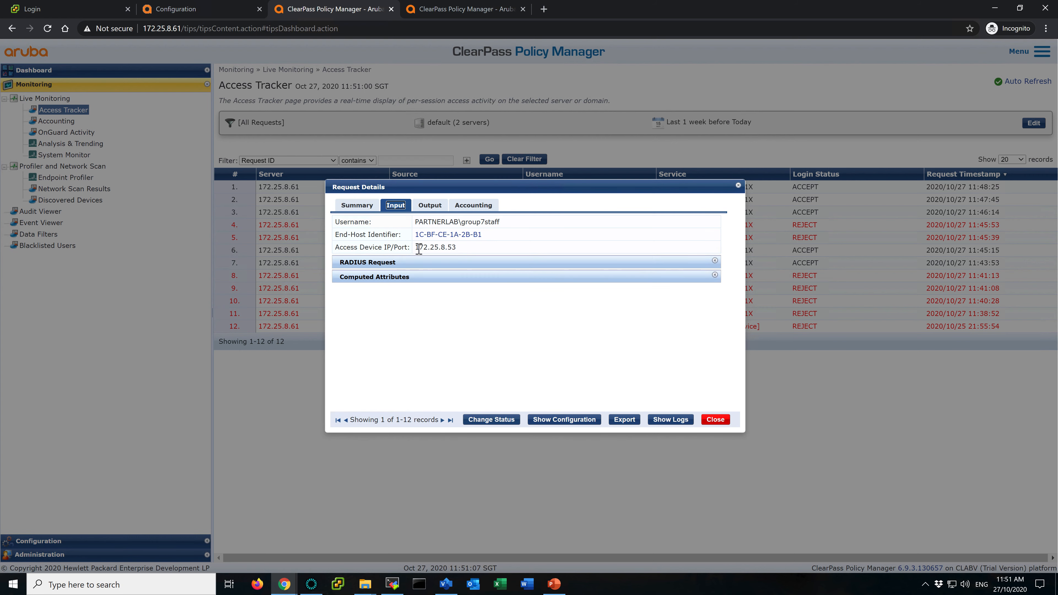
pyautogui.click(413, 263)
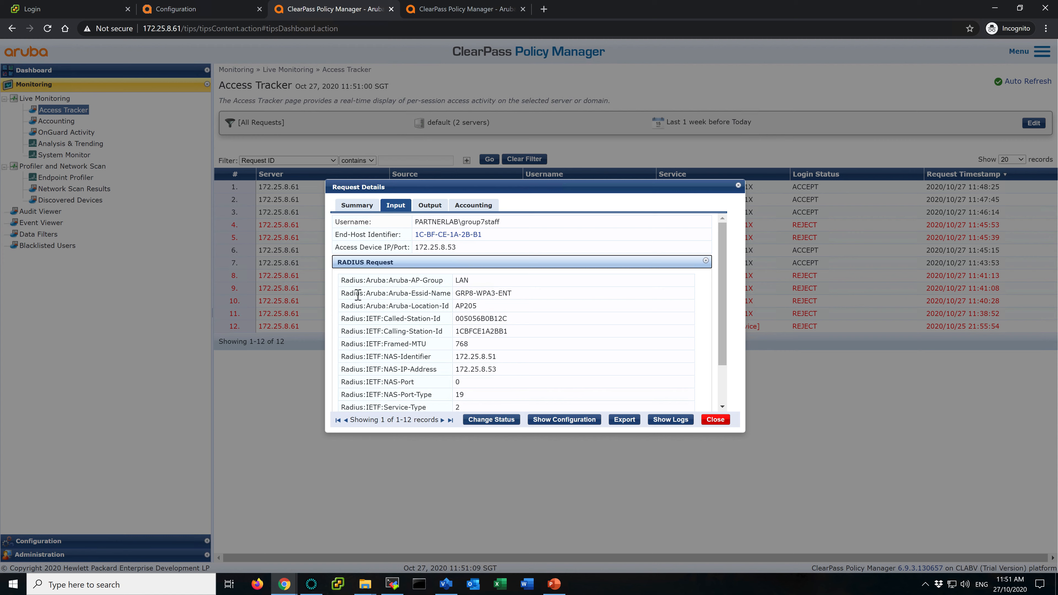
pyautogui.moveTo(345, 294); pyautogui.dragTo(525, 300)
pyautogui.click(467, 9)
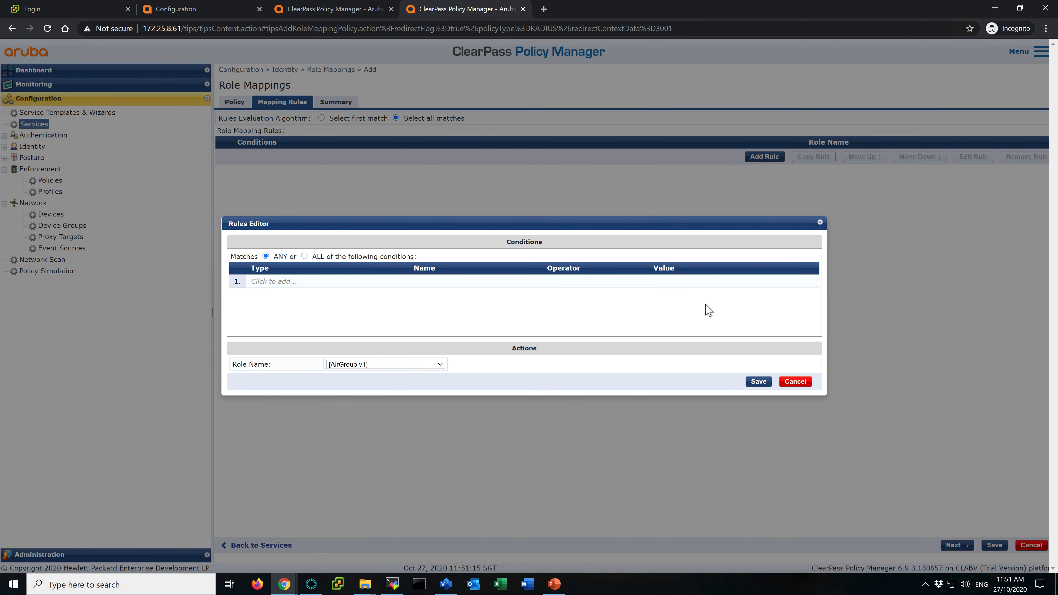
# Discard the blank rule and try to save the role mapping policy without any rules
pyautogui.click(805, 383)
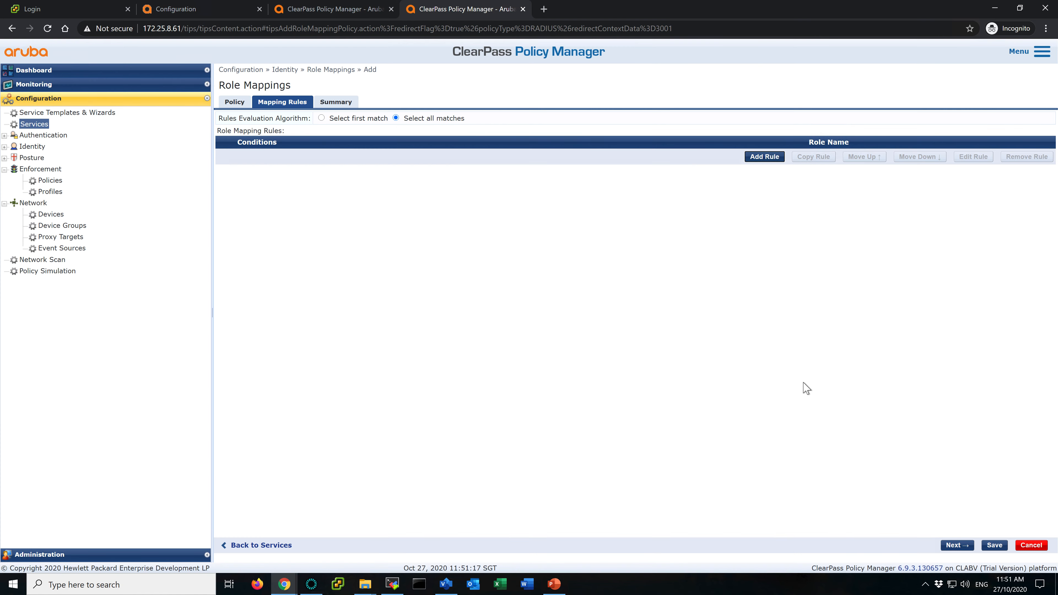
pyautogui.click(1002, 546)
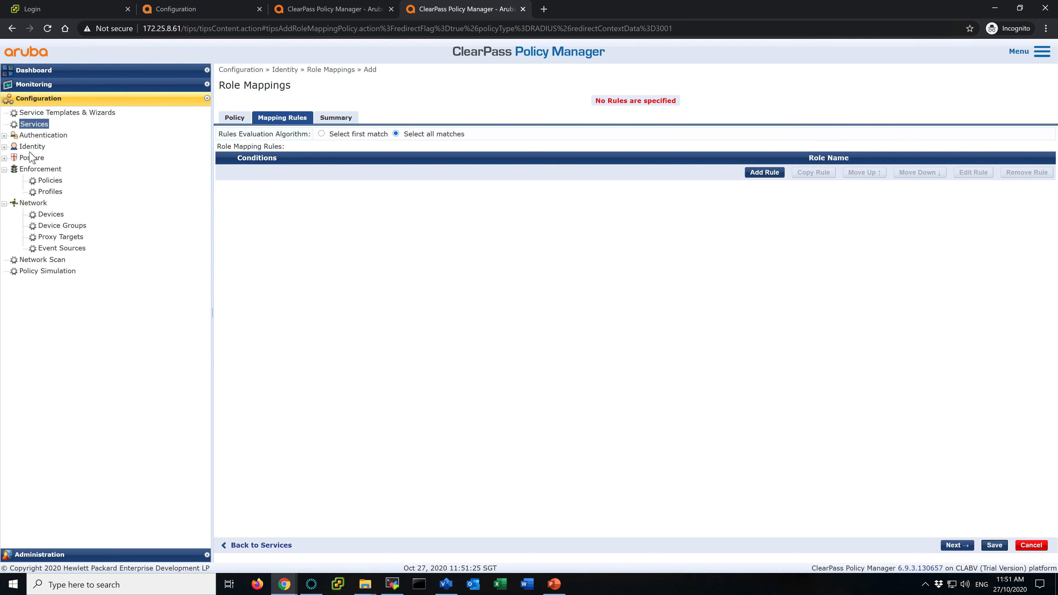
# Add a new identity role named "GRP8-WPA2-ENT" and save it
pyautogui.click(4, 146)
pyautogui.click(54, 203)
pyautogui.click(578, 325)
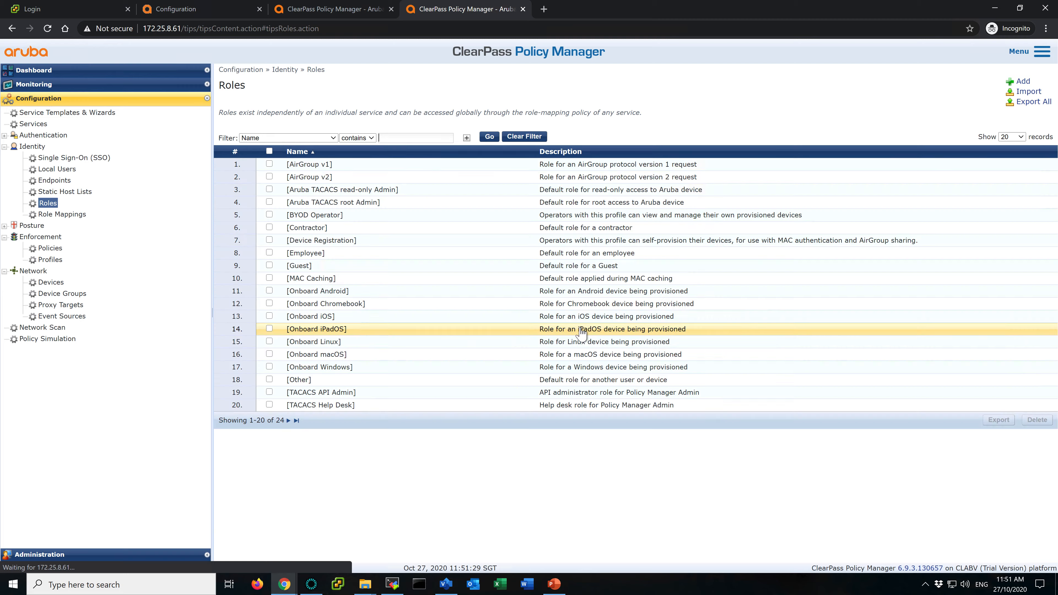
pyautogui.click(1023, 81)
pyautogui.click(514, 286)
pyautogui.write('GRP8-WPA2-ENT')
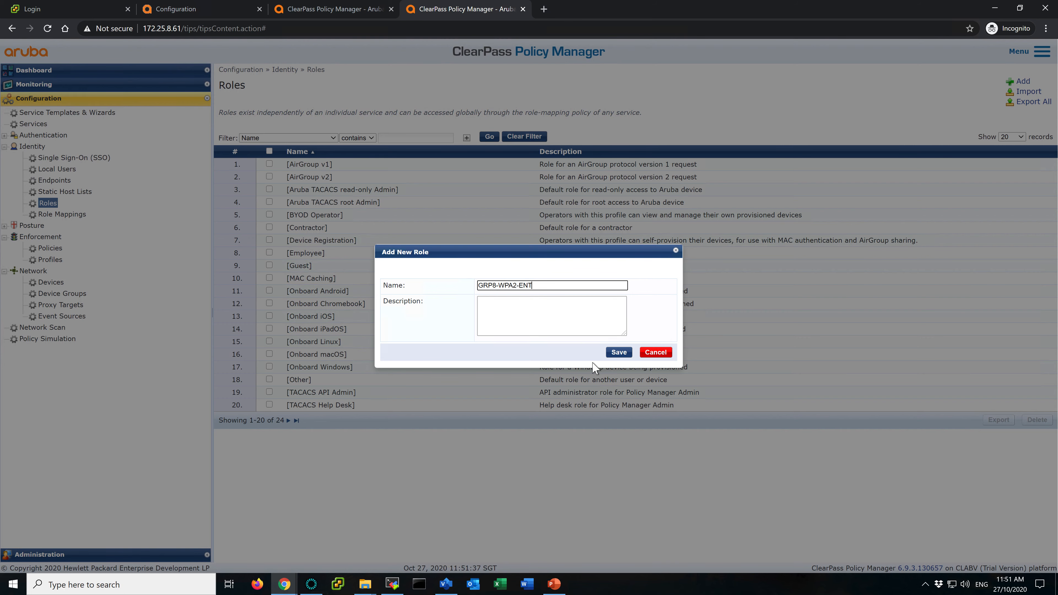
pyautogui.click(618, 352)
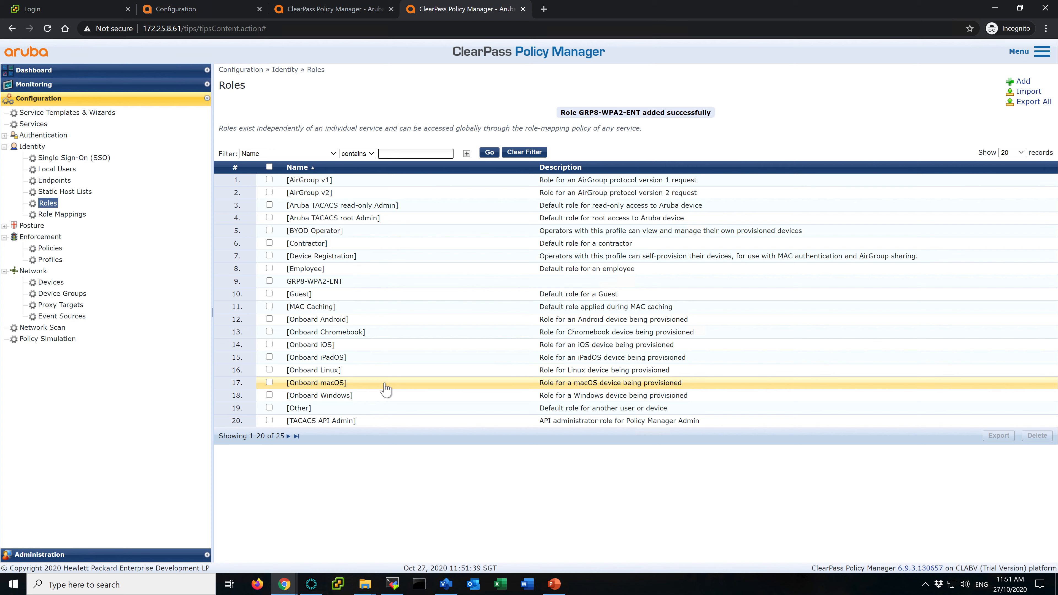
pyautogui.click(269, 280)
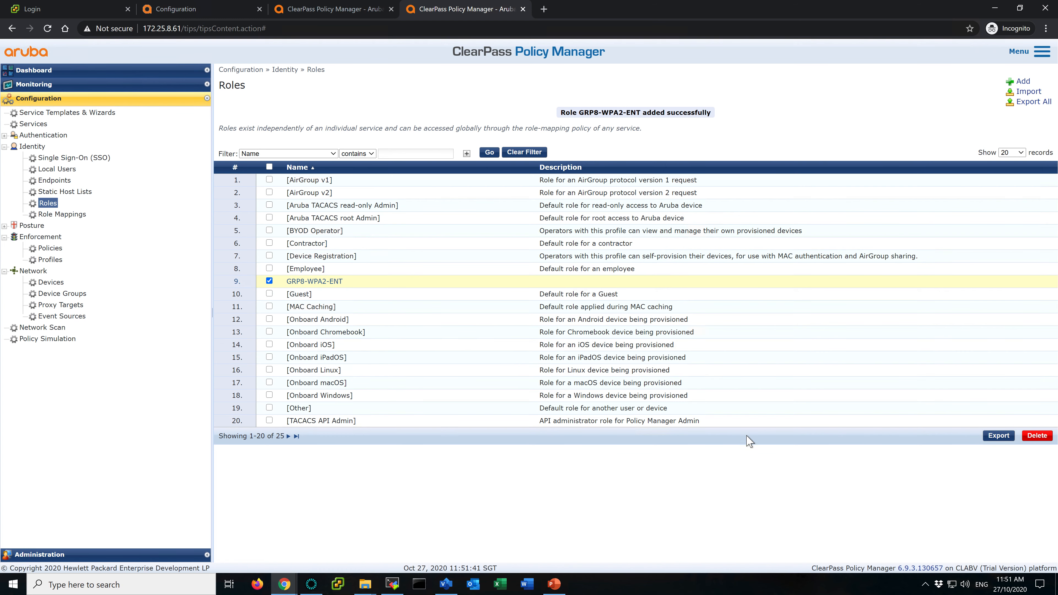
# Add a second identity role named "GRP8-WPA3-ENT" and save it
pyautogui.click(1023, 82)
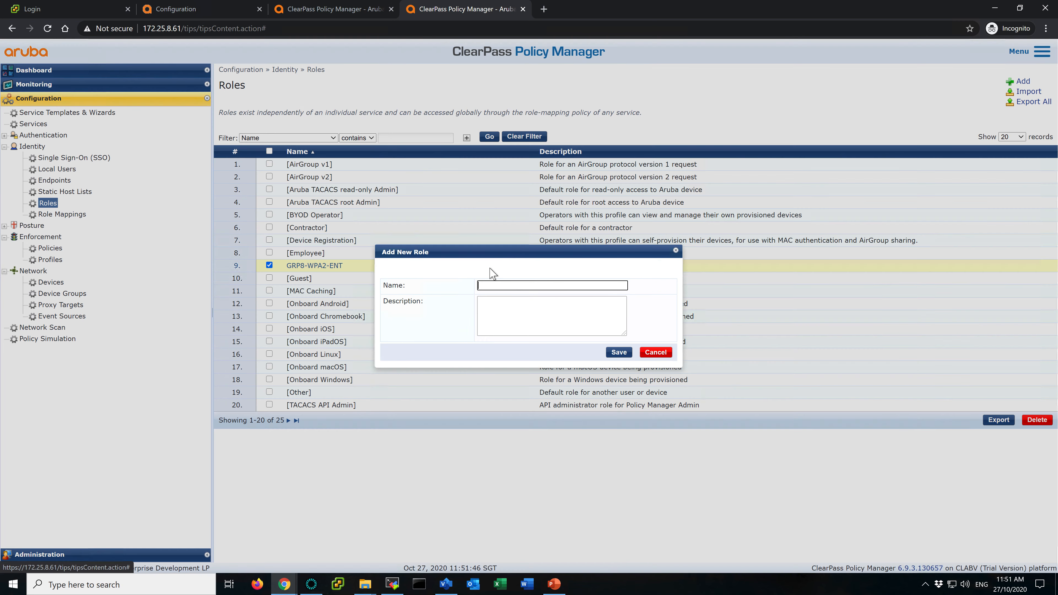
pyautogui.click(510, 285)
pyautogui.write('GRP8-WPA3-ENT')
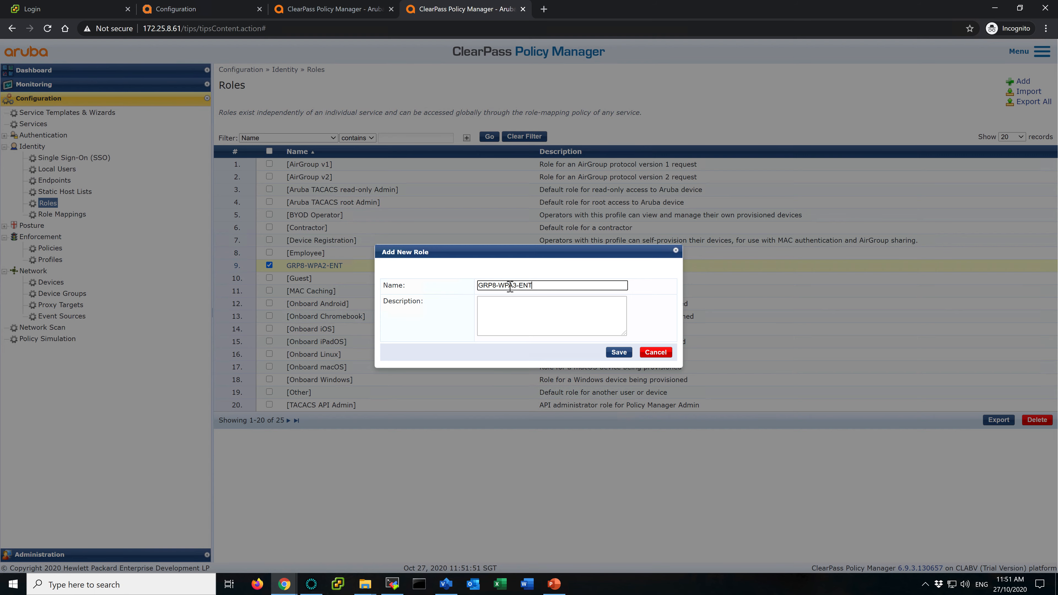
pyautogui.click(618, 352)
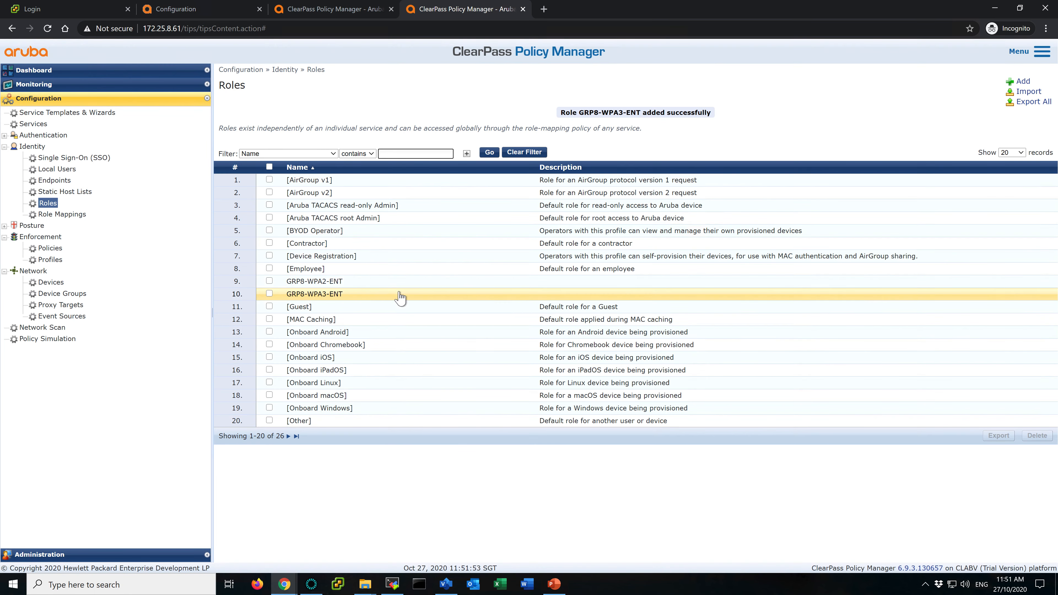
# From the "Part 2a Use Case 1 - 802.1X" service, add a role mapping policy named "Part 2a Use Case 1 - Role Mapping" with default role [Other]
pyautogui.click(42, 124)
pyautogui.click(410, 169)
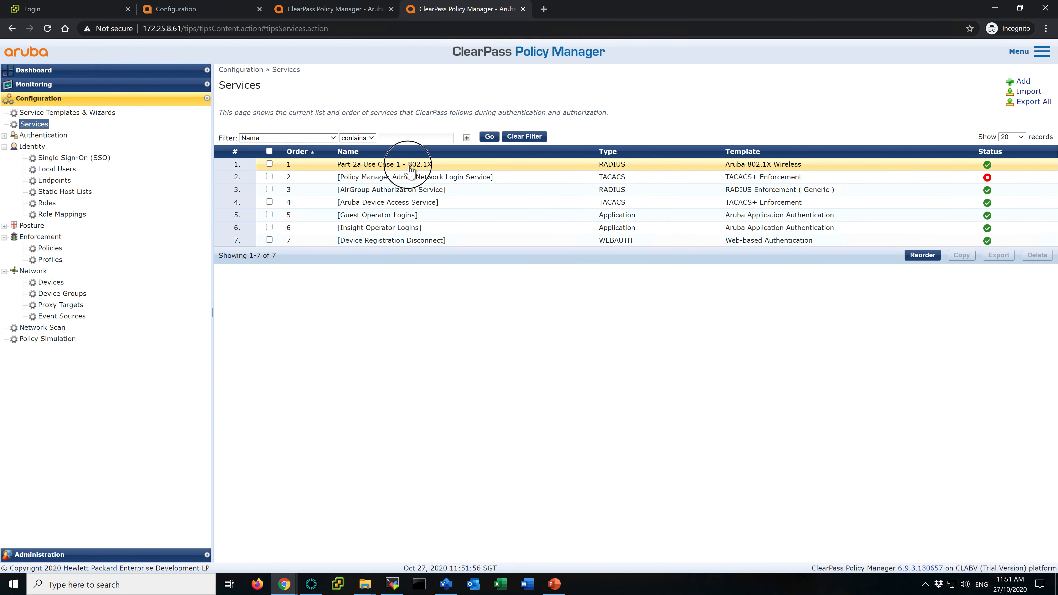
pyautogui.click(438, 101)
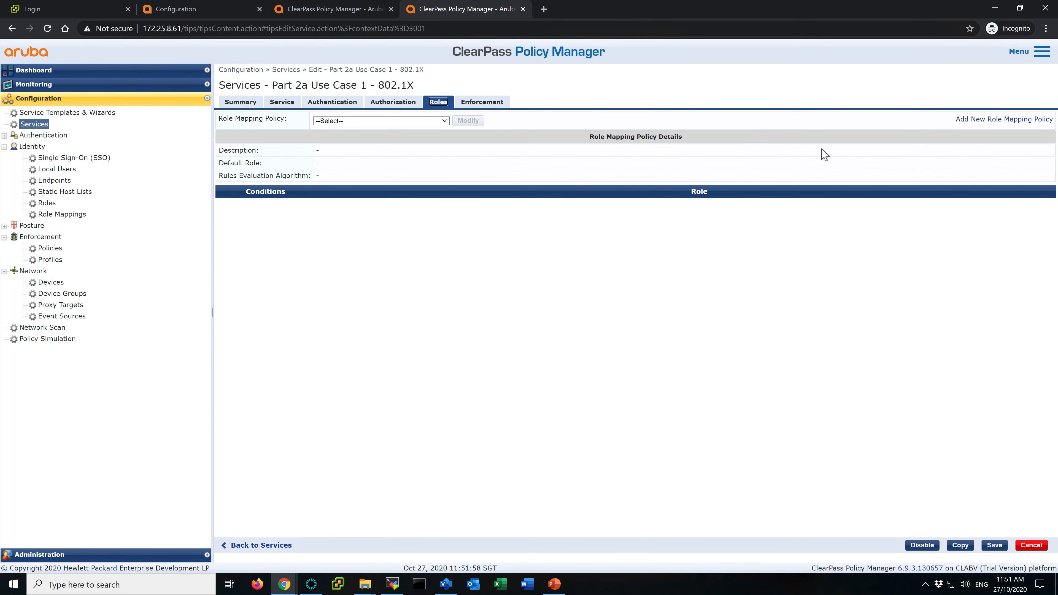
pyautogui.click(975, 119)
pyautogui.click(398, 118)
pyautogui.write('Part 2a Use Case 1')
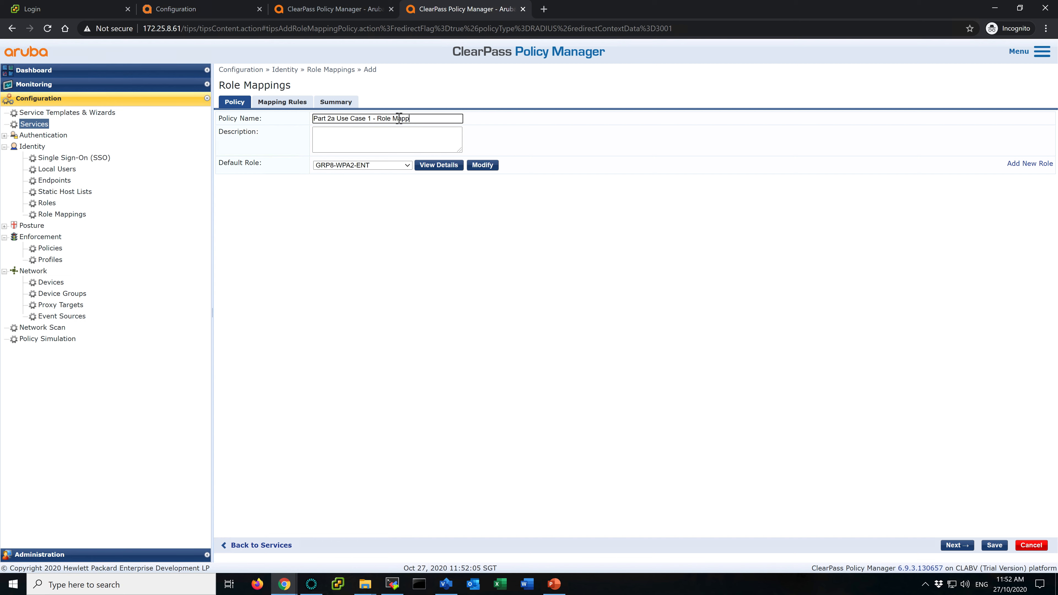
pyautogui.click(369, 167)
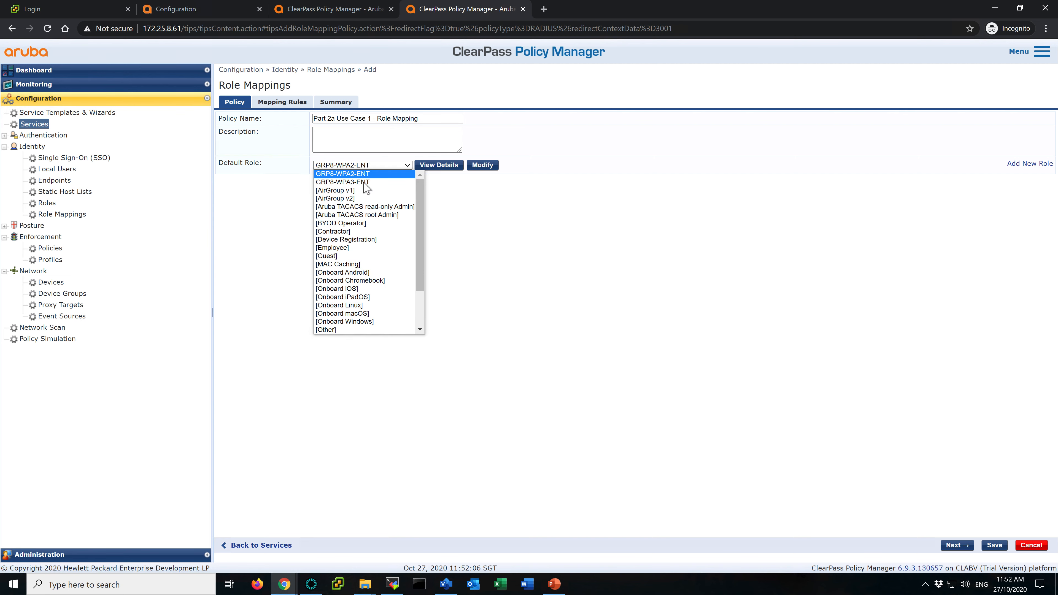
pyautogui.click(340, 333)
# Set the mapping rules to "Select all matches" and add a rule that must match ALL conditions
pyautogui.click(287, 104)
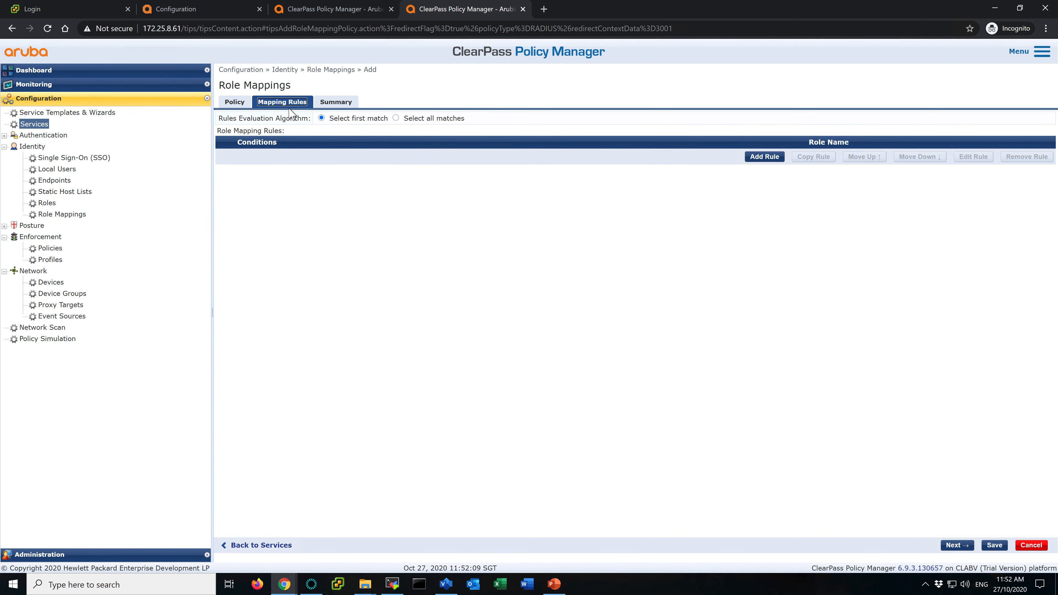
pyautogui.click(395, 118)
pyautogui.click(766, 158)
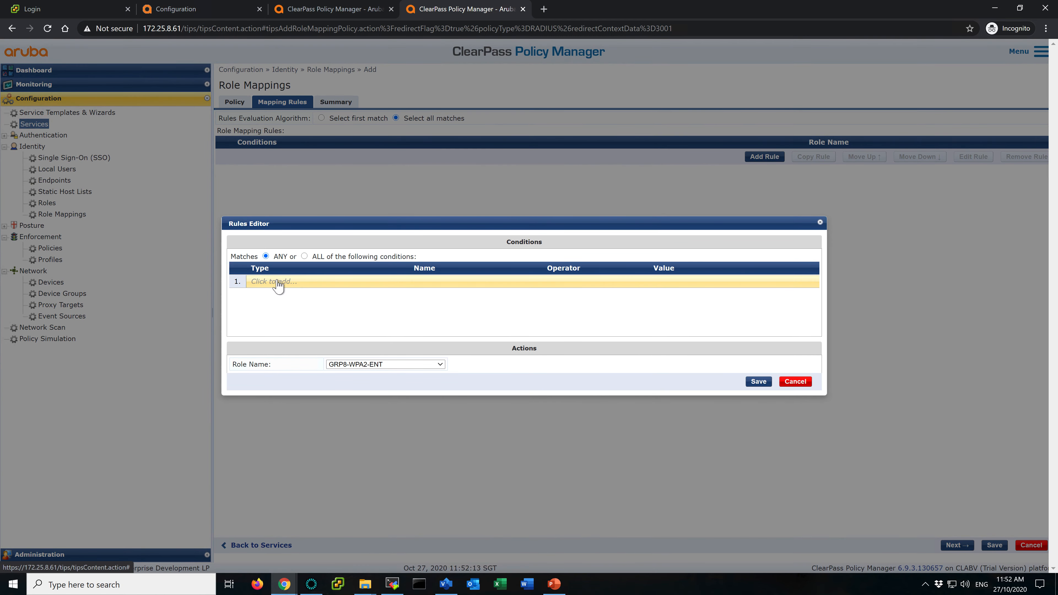
pyautogui.click(305, 256)
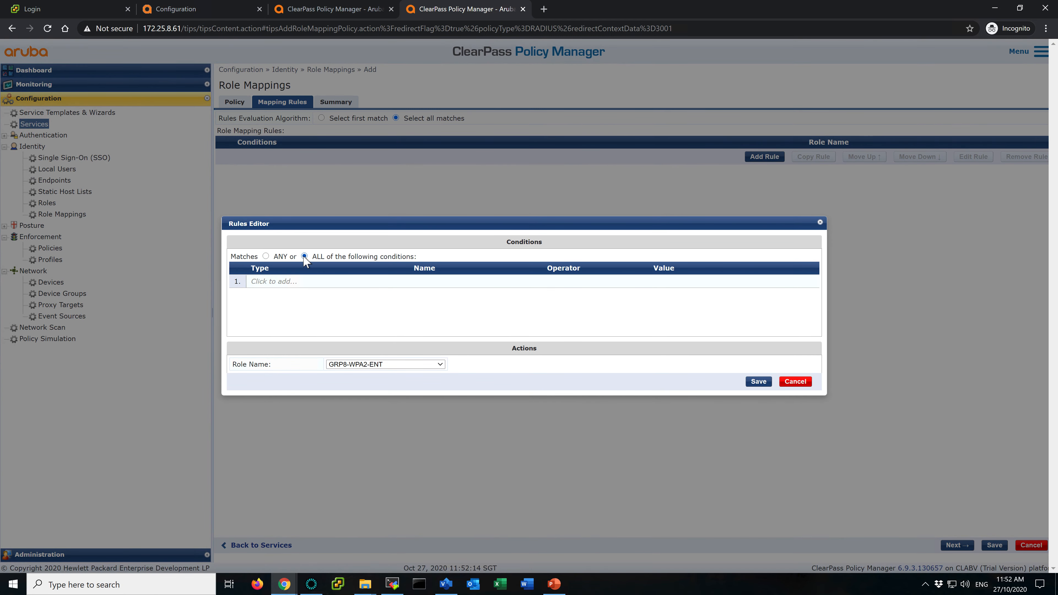
# Set the first condition's type to Radius:Aruba, checking the attribute against the Access Tracker request
pyautogui.click(261, 282)
pyautogui.click(339, 9)
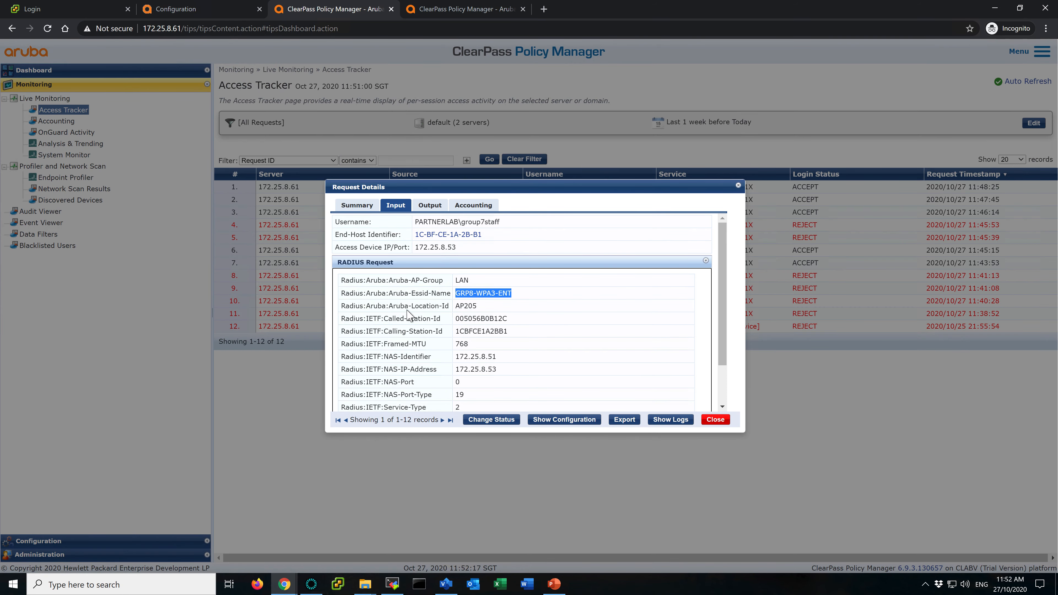
pyautogui.click(463, 11)
pyautogui.write('aru')
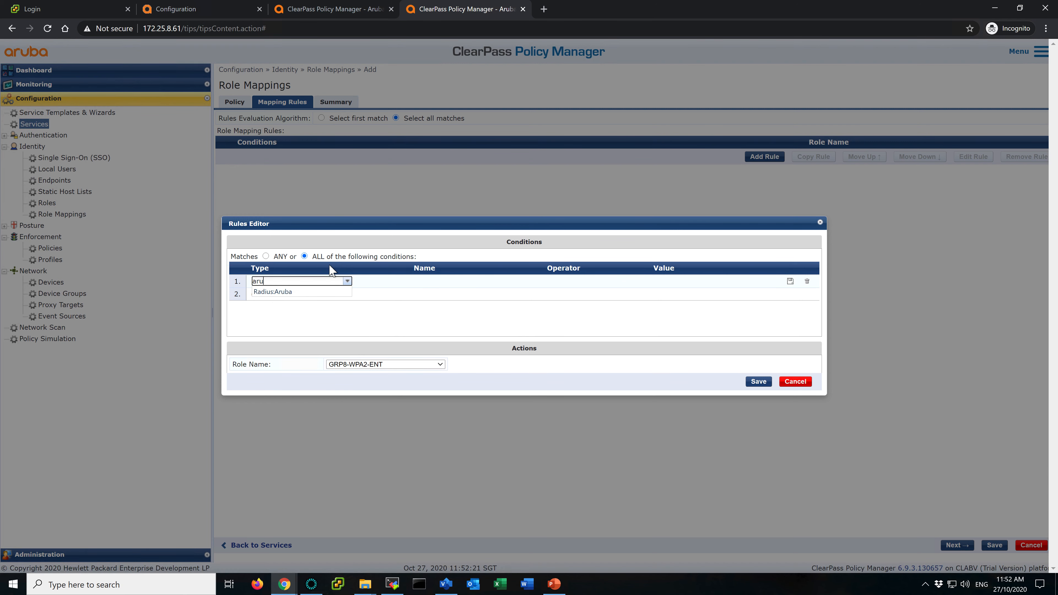
pyautogui.press('Down')
pyautogui.press('Return')
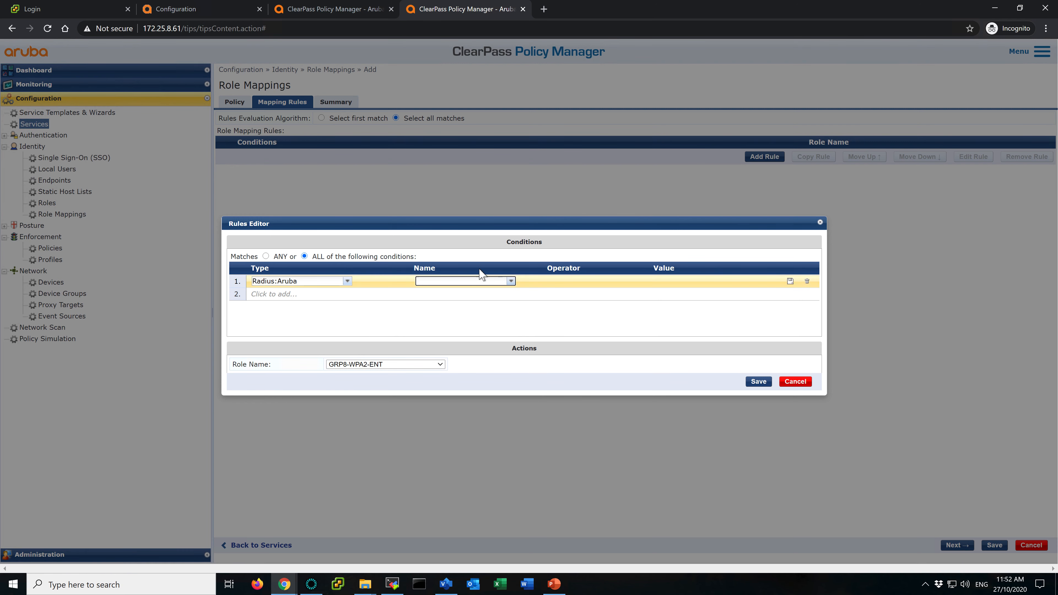
# Set the condition's attribute name to Aruba-Essid-Name, as listed in the Access Tracker request, with operator EQUALS
pyautogui.click(339, 8)
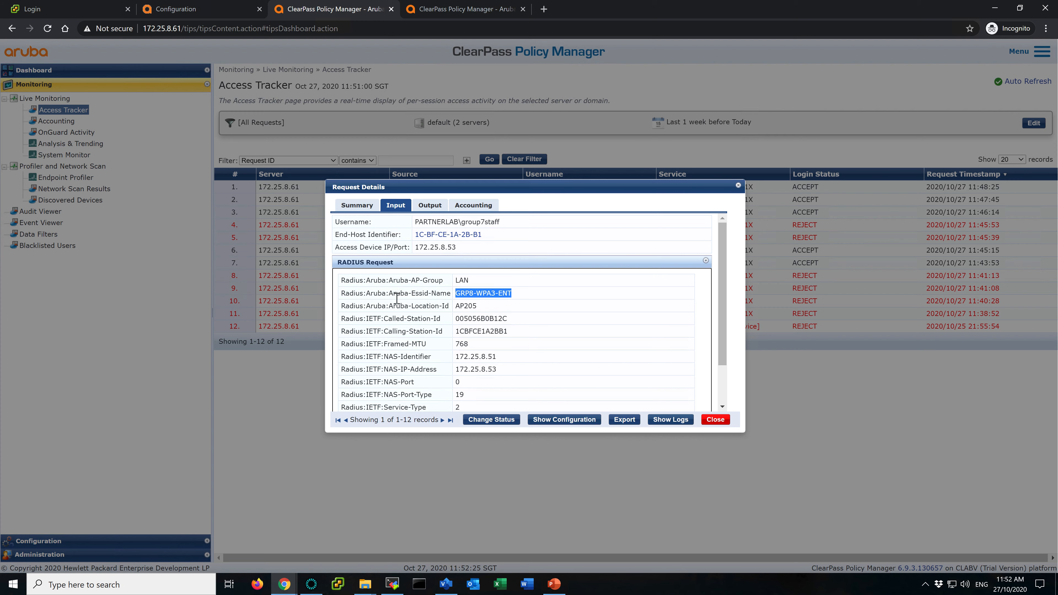
pyautogui.moveTo(390, 293); pyautogui.dragTo(424, 295)
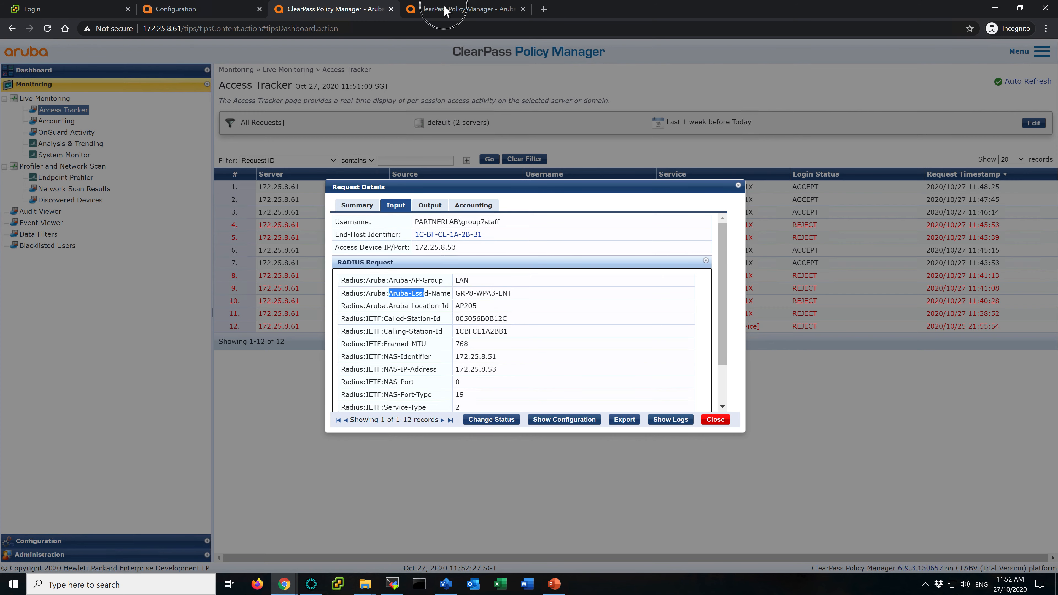
pyautogui.click(443, 4)
pyautogui.write('essid')
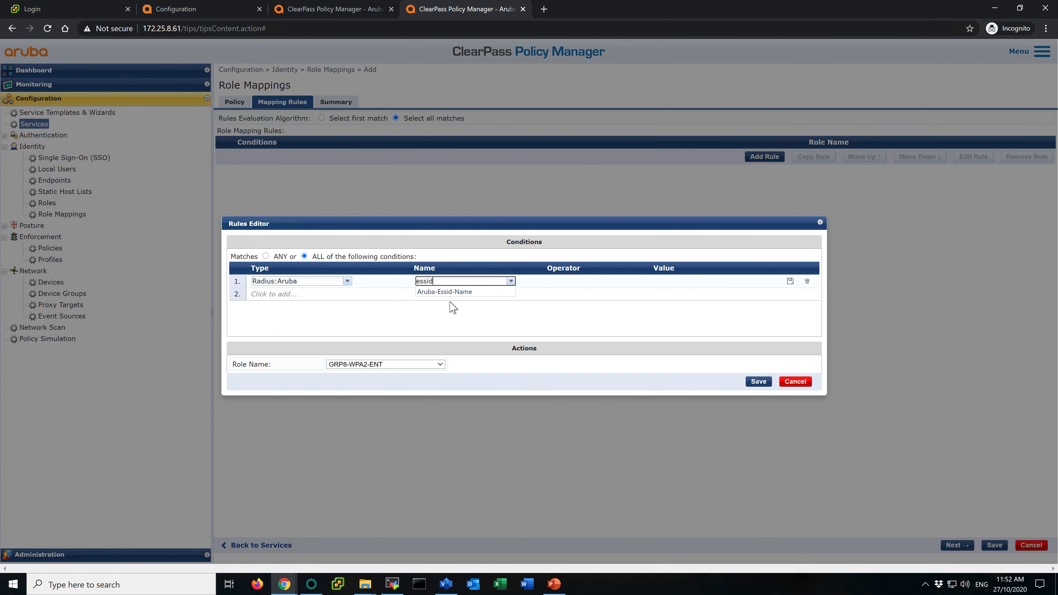
pyautogui.click(462, 291)
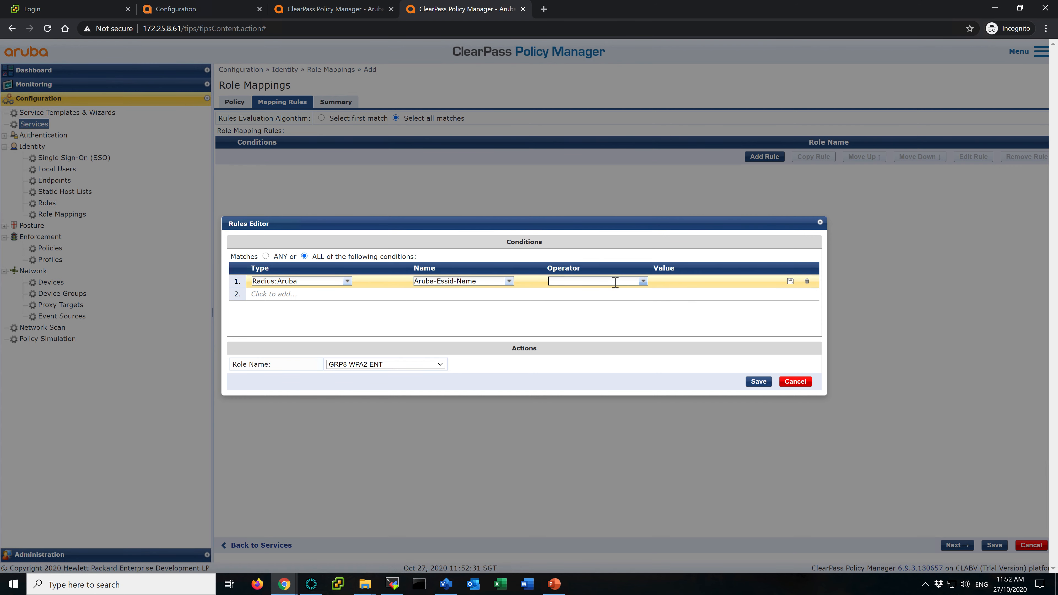
pyautogui.click(614, 282)
pyautogui.click(569, 296)
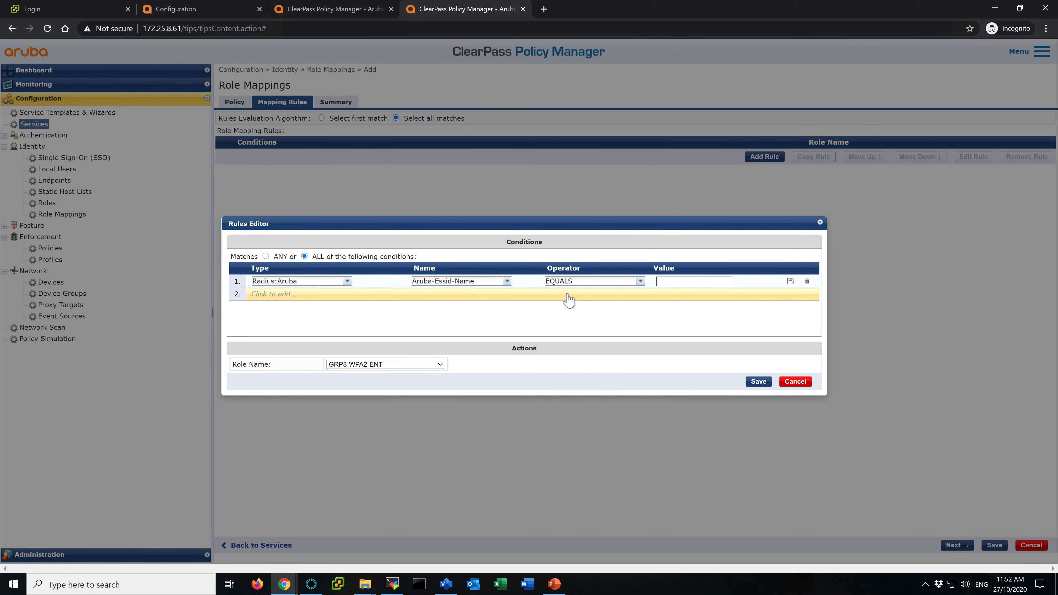
# Copy the ESSID "GRP8-WPA3-ENT" from the Access Tracker request into the condition's value and save the condition
pyautogui.click(337, 9)
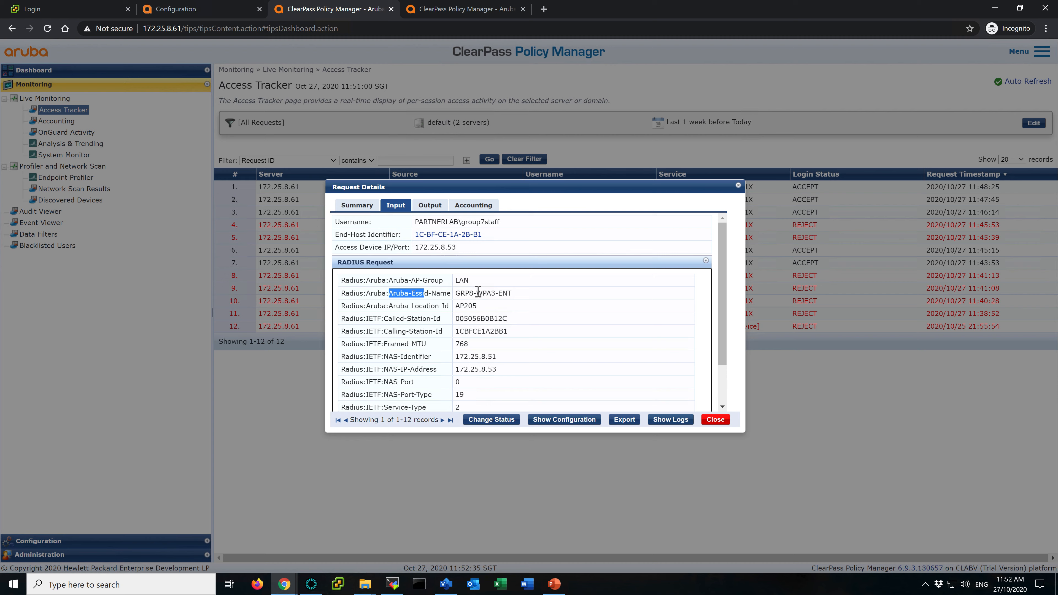
pyautogui.moveTo(458, 293); pyautogui.dragTo(516, 296)
pyautogui.hotkey('ctrl', 'c')
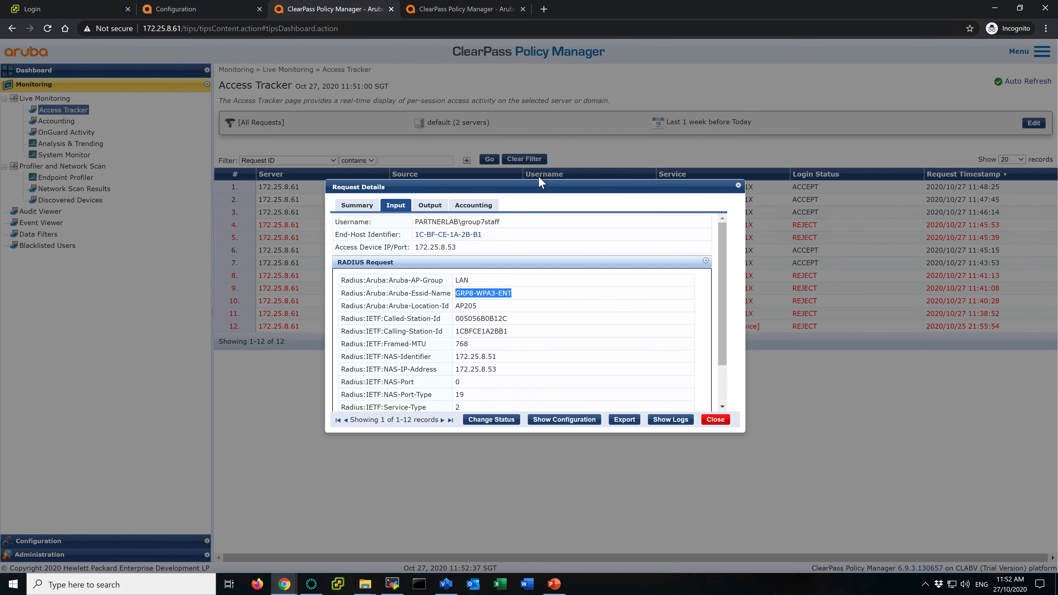
pyautogui.click(467, 5)
pyautogui.click(684, 282)
pyautogui.hotkey('ctrl', 'v')
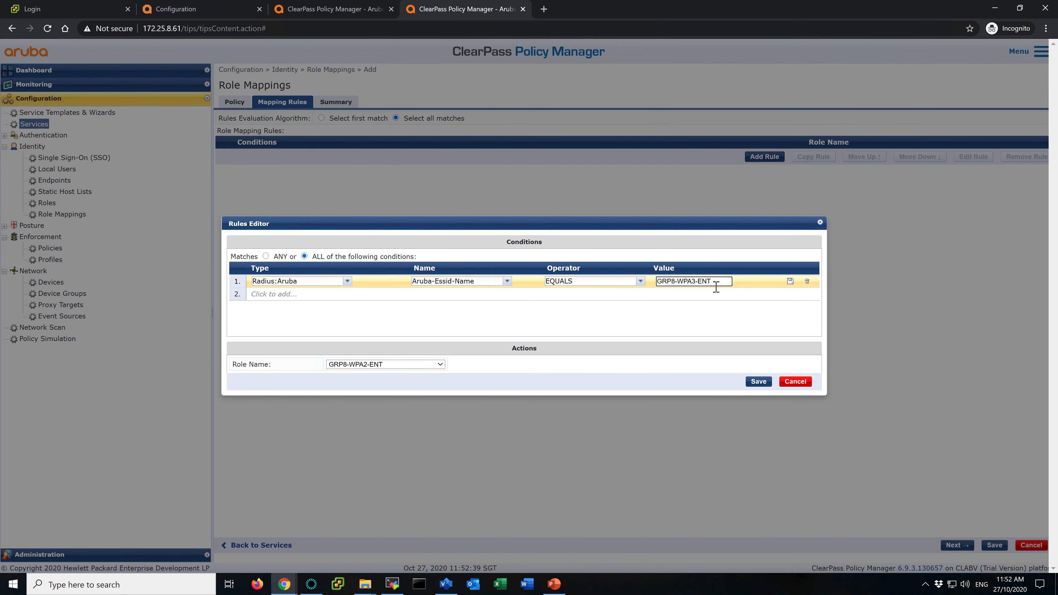
pyautogui.click(790, 281)
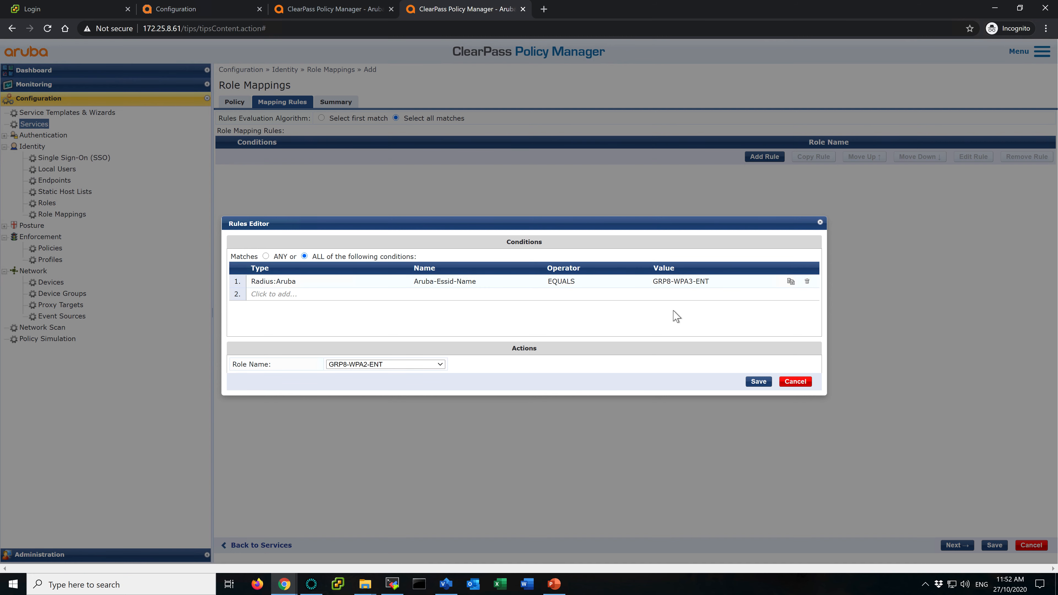
# Assign the role GRP8-WPA3-ENT to this mapping rule and save the rule
pyautogui.click(410, 368)
pyautogui.click(371, 383)
pyautogui.click(759, 381)
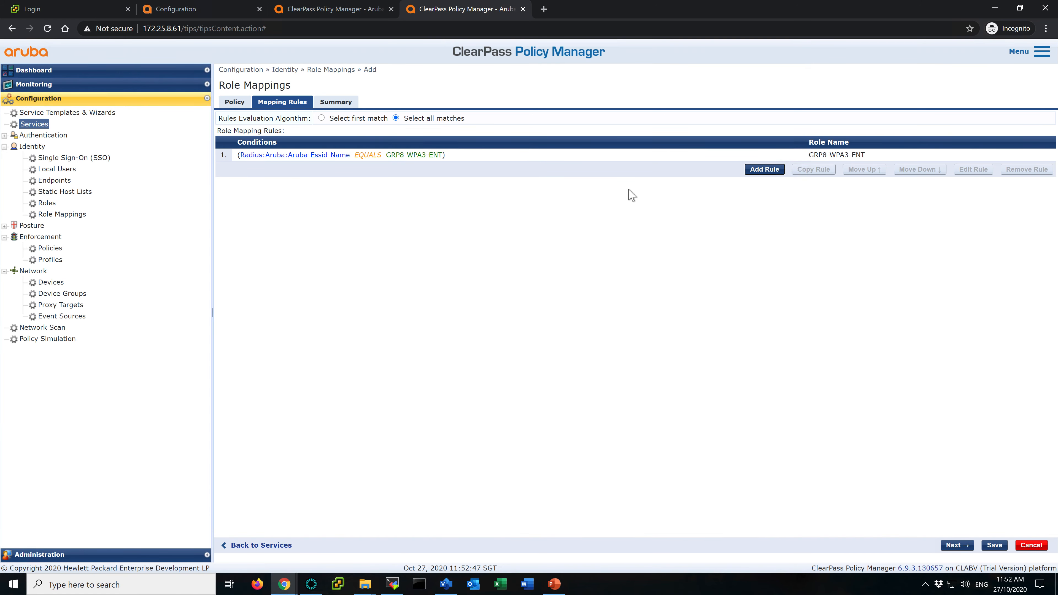
pyautogui.click(763, 169)
pyautogui.click(308, 256)
pyautogui.click(267, 281)
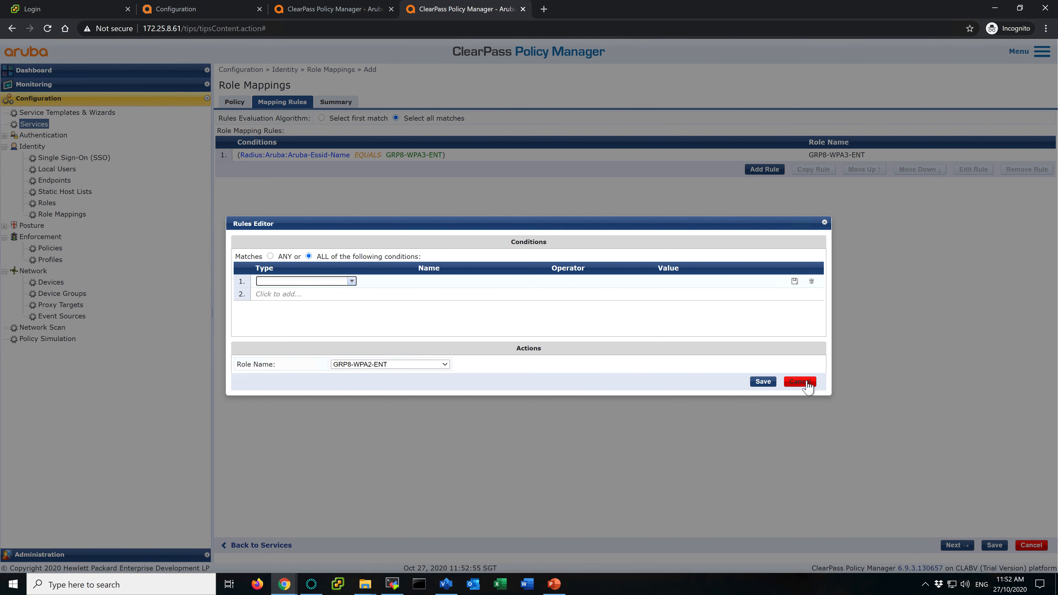
pyautogui.click(800, 382)
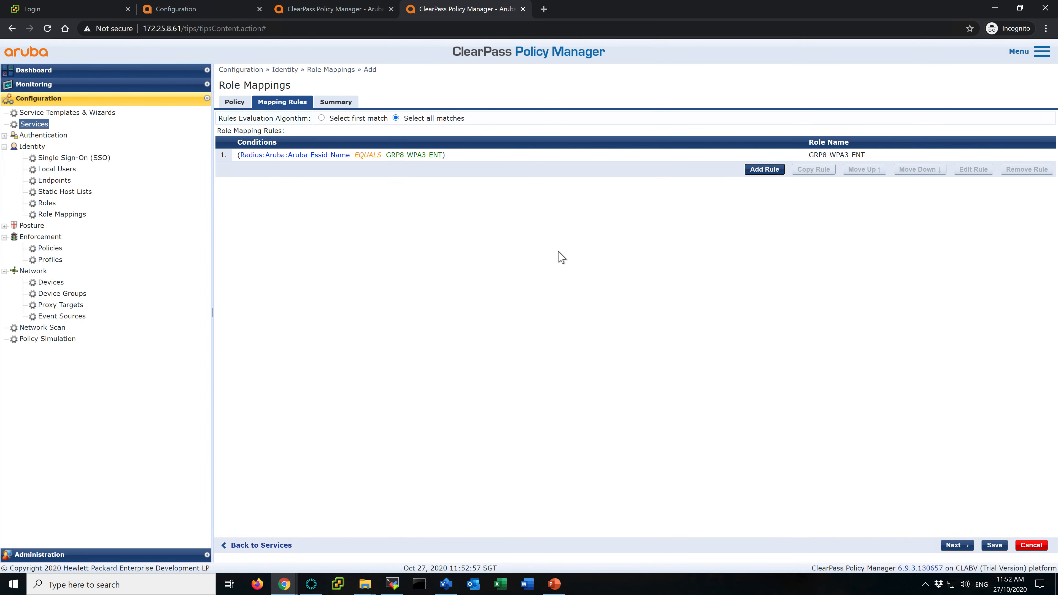
# Duplicate the GRP8-WPA3-ENT mapping rule and change the copy's Aruba-Essid-Name value to GRP8-WPA2-ENT
pyautogui.click(589, 158)
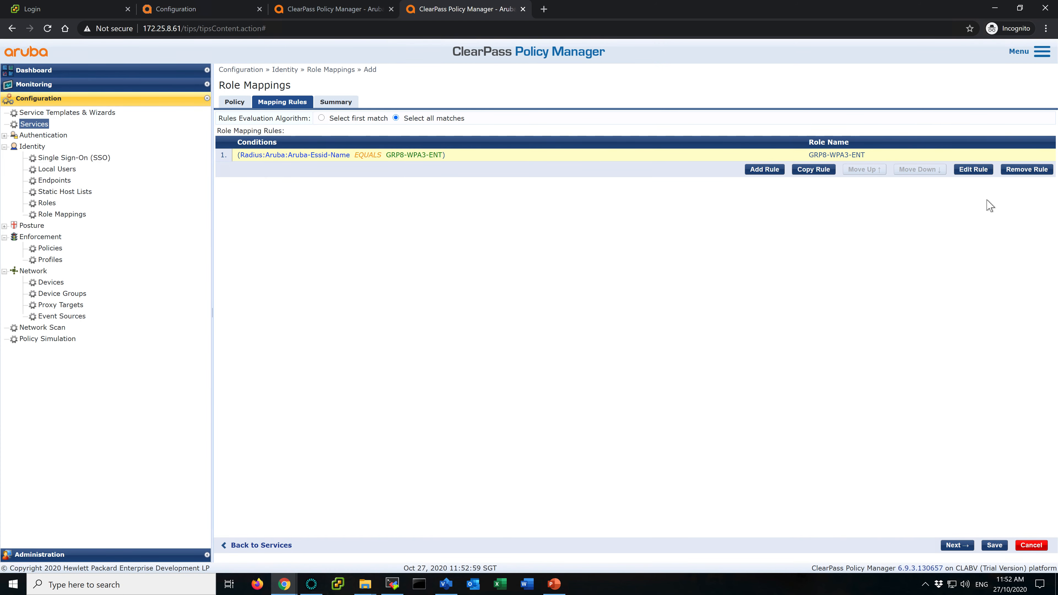
pyautogui.click(815, 170)
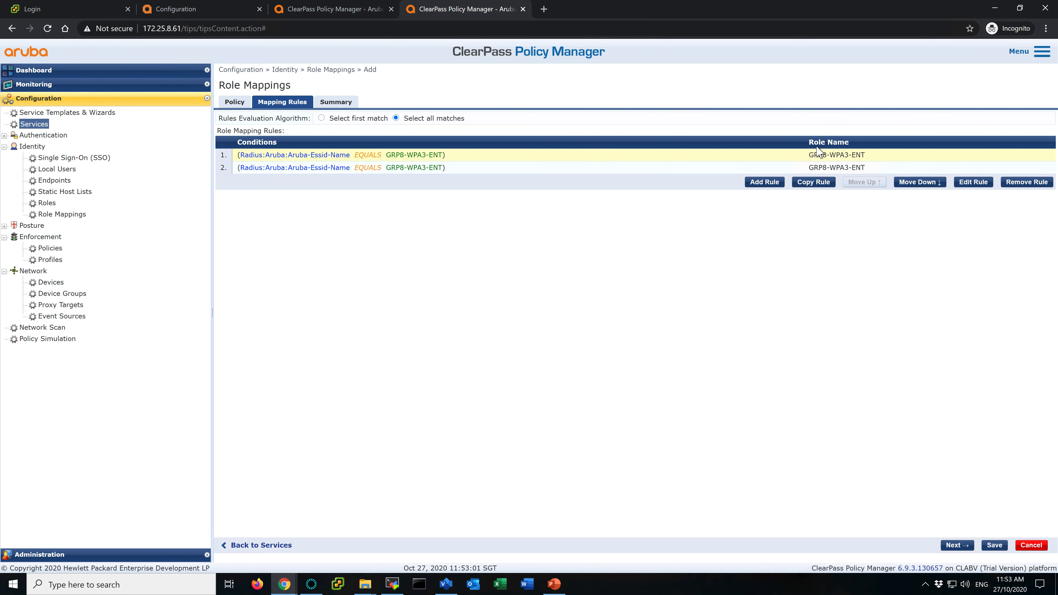
pyautogui.click(889, 168)
pyautogui.click(973, 183)
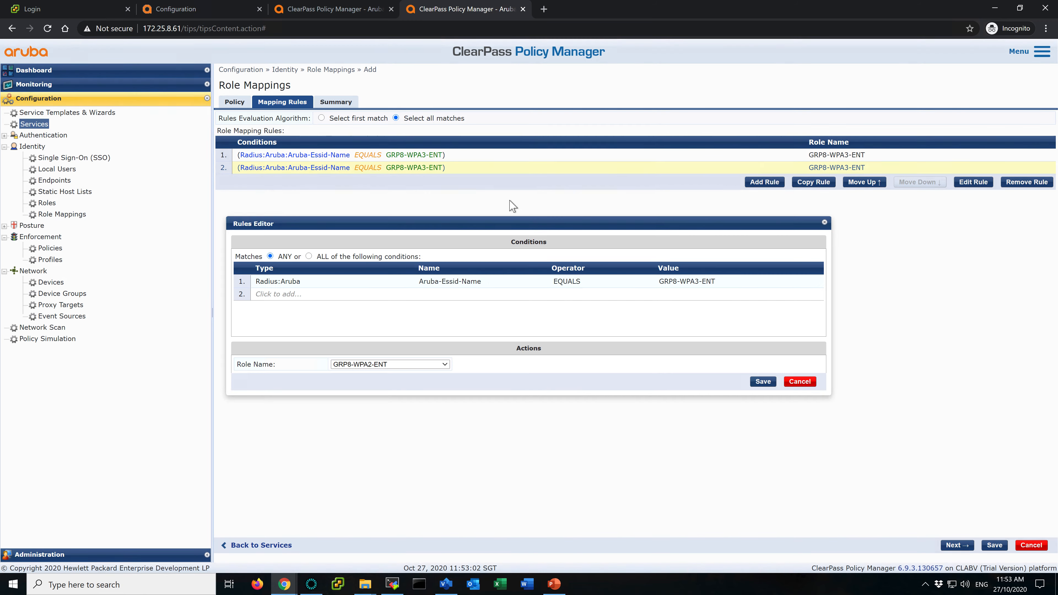
pyautogui.click(702, 282)
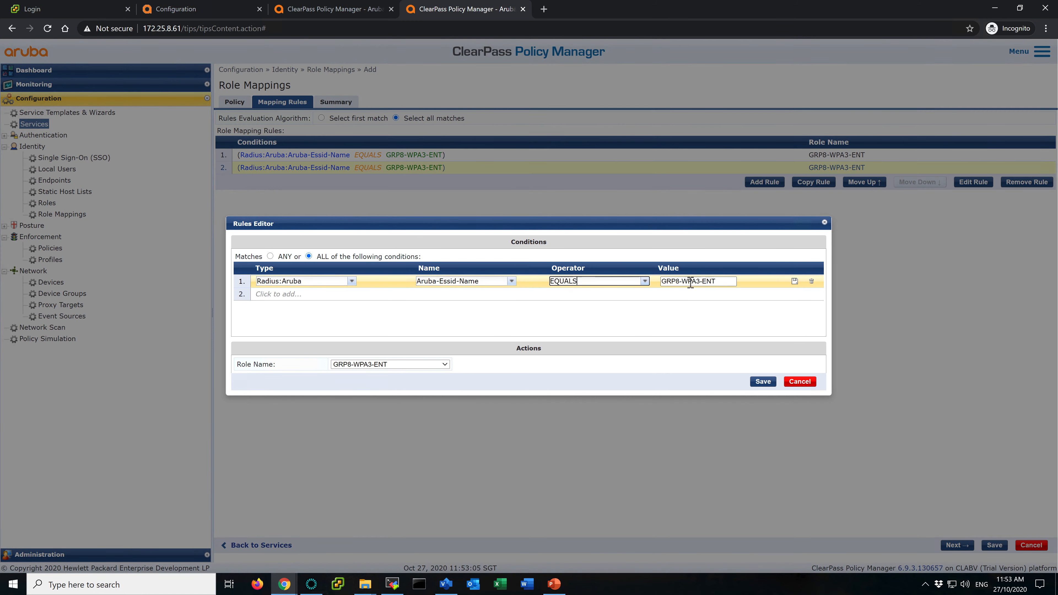
pyautogui.click(697, 281)
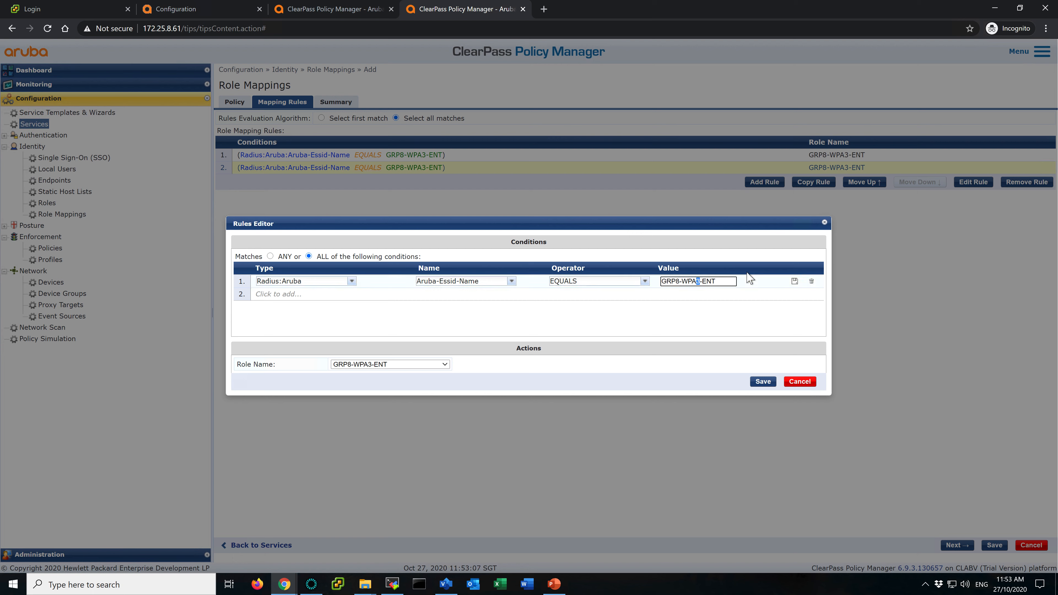
pyautogui.write('2')
# Assign the role GRP8-WPA2-ENT to the copied rule, then save the rule and the role mapping policy
pyautogui.click(426, 365)
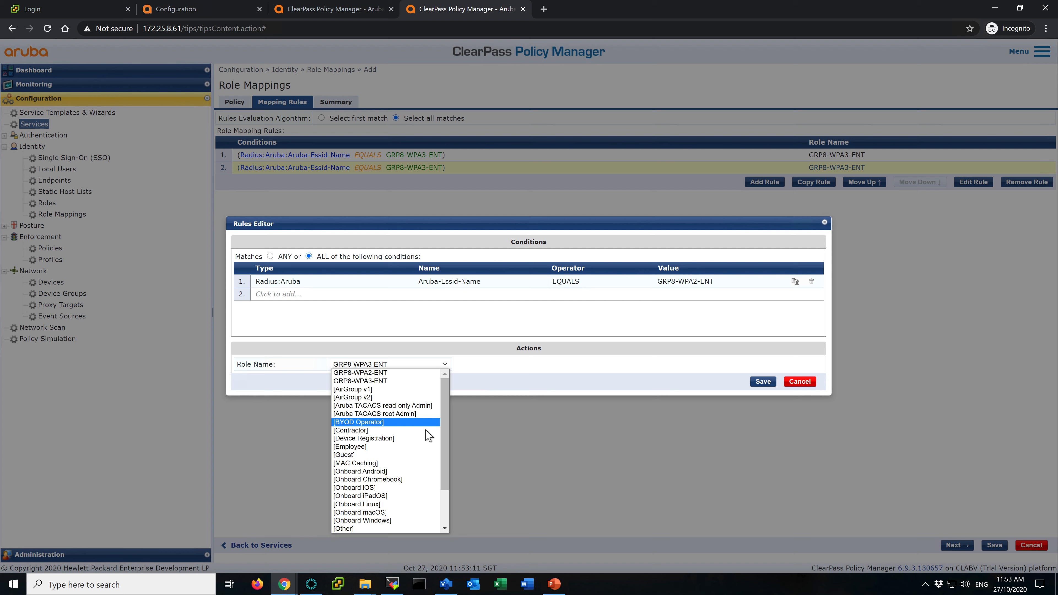
pyautogui.moveTo(444, 484); pyautogui.dragTo(444, 516)
pyautogui.scroll(2, 443, 447)
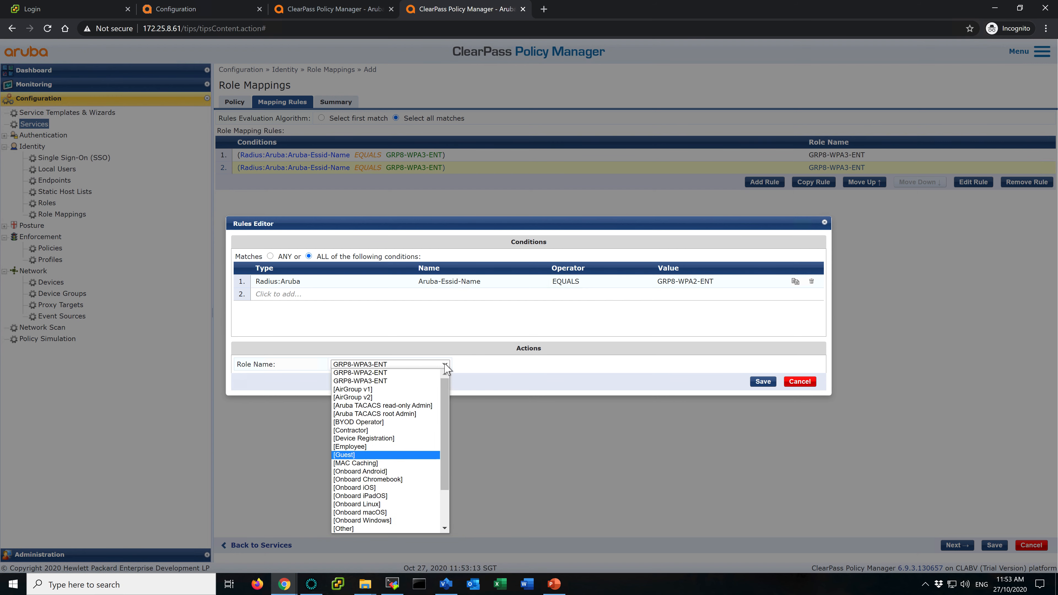
pyautogui.click(387, 376)
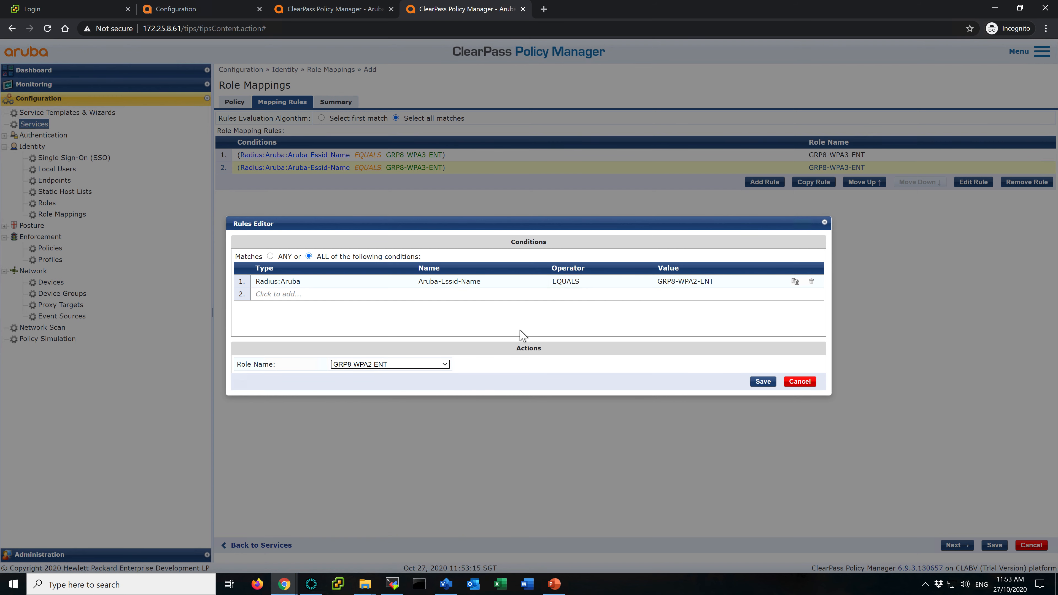
pyautogui.click(763, 382)
pyautogui.click(994, 545)
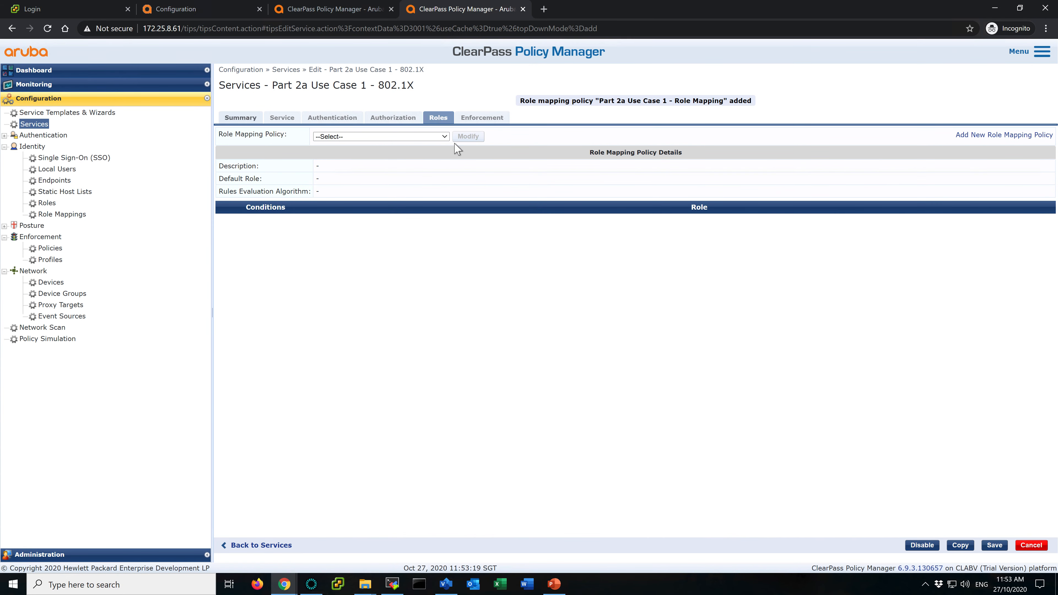
# Apply the "Part 2a Use Case 1 - Role Mapping" policy to the 802.1X service and save the service
pyautogui.click(433, 136)
pyautogui.click(381, 169)
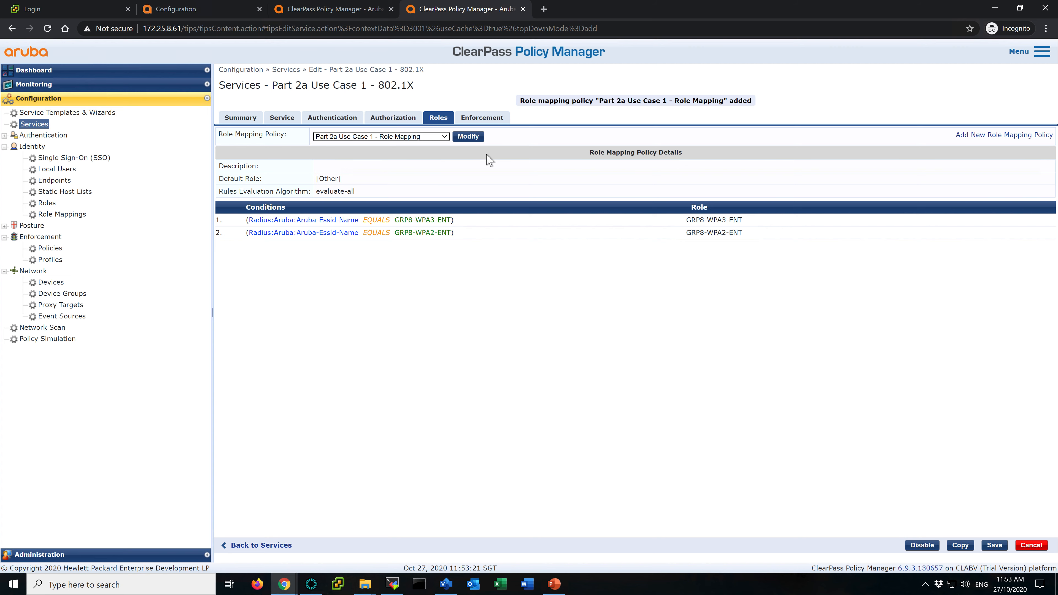
pyautogui.click(481, 117)
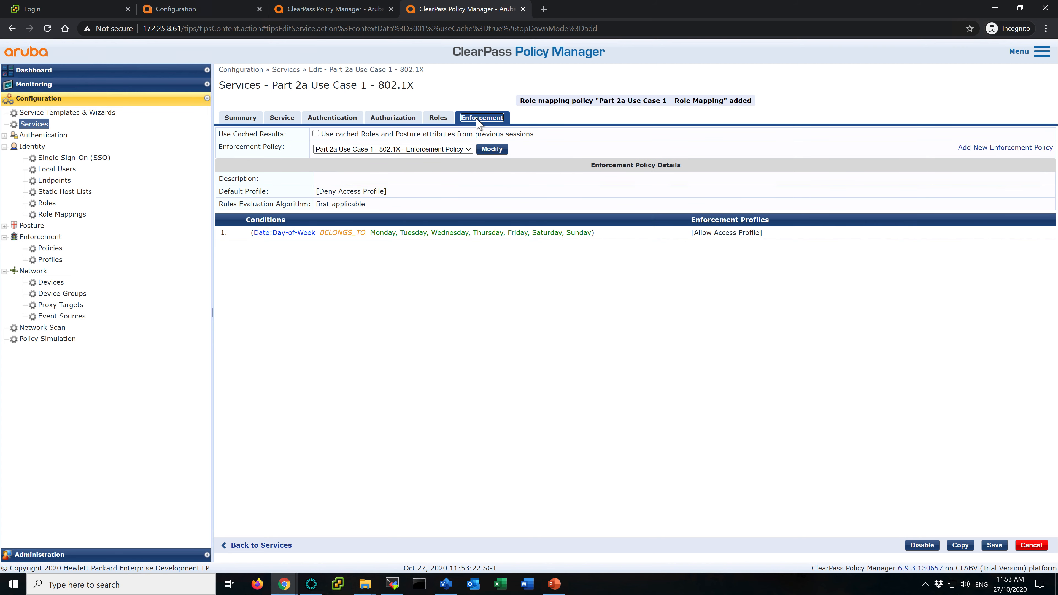
pyautogui.click(439, 118)
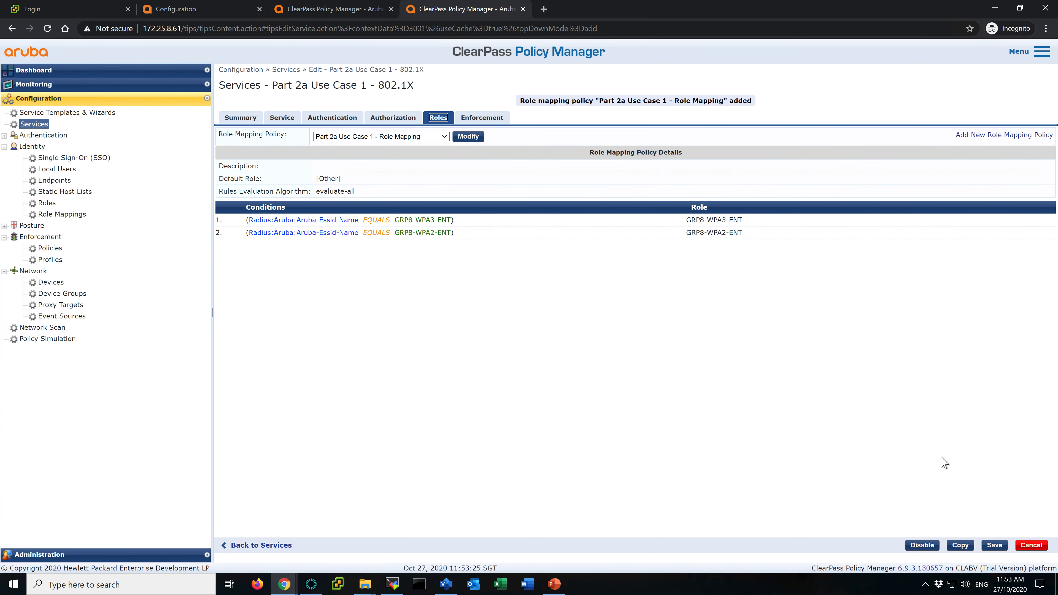
pyautogui.click(994, 544)
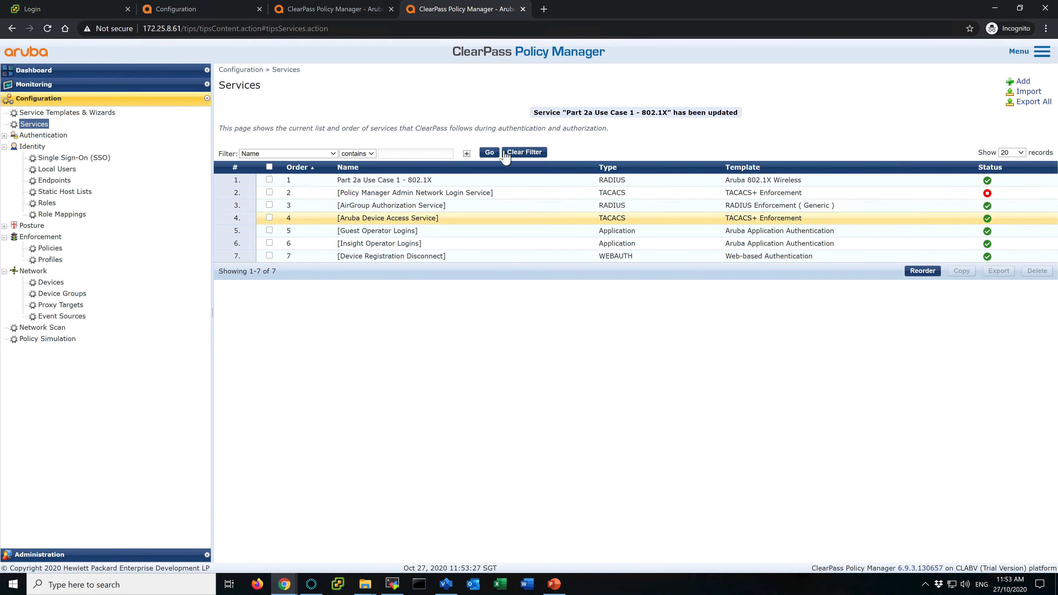
# In Access Tracker, terminate the latest accepted client's session using RADIUS CoA type [ArubaOS Wireless - Terminate Session]
pyautogui.click(336, 10)
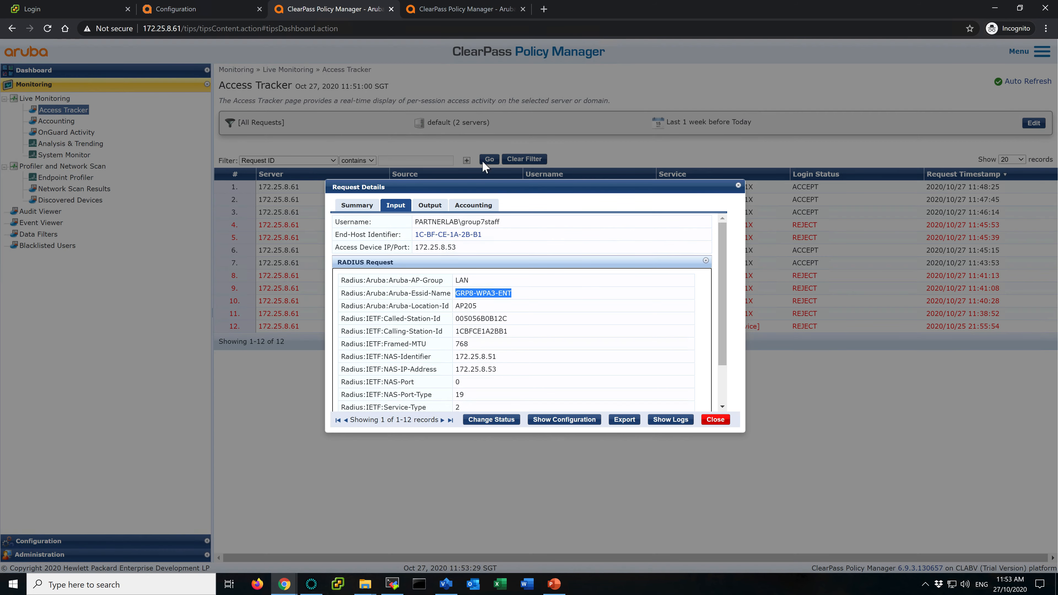
pyautogui.click(716, 419)
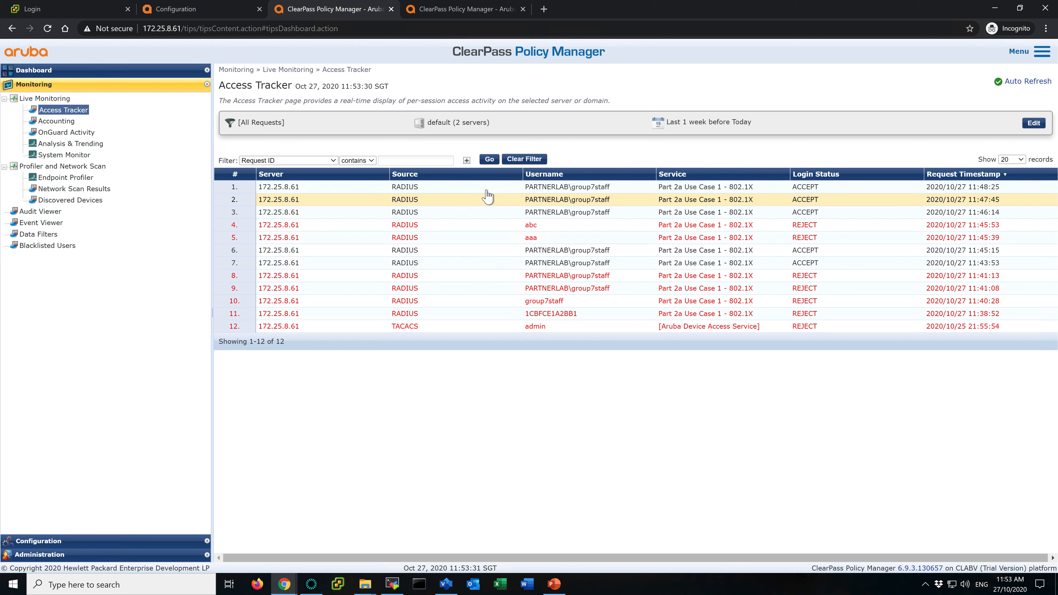
pyautogui.click(473, 196)
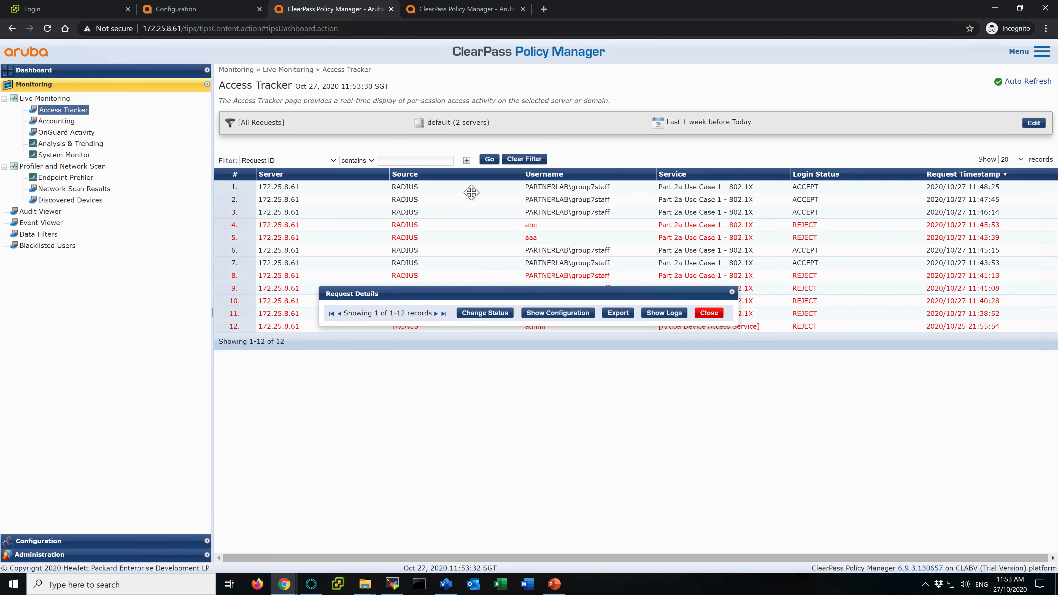
pyautogui.click(475, 418)
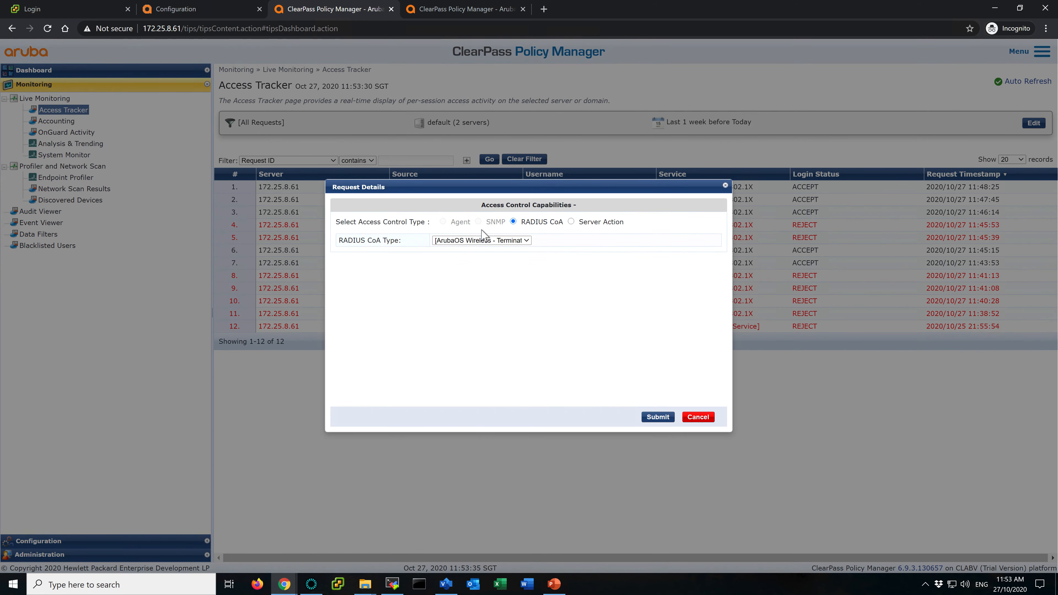
pyautogui.click(659, 420)
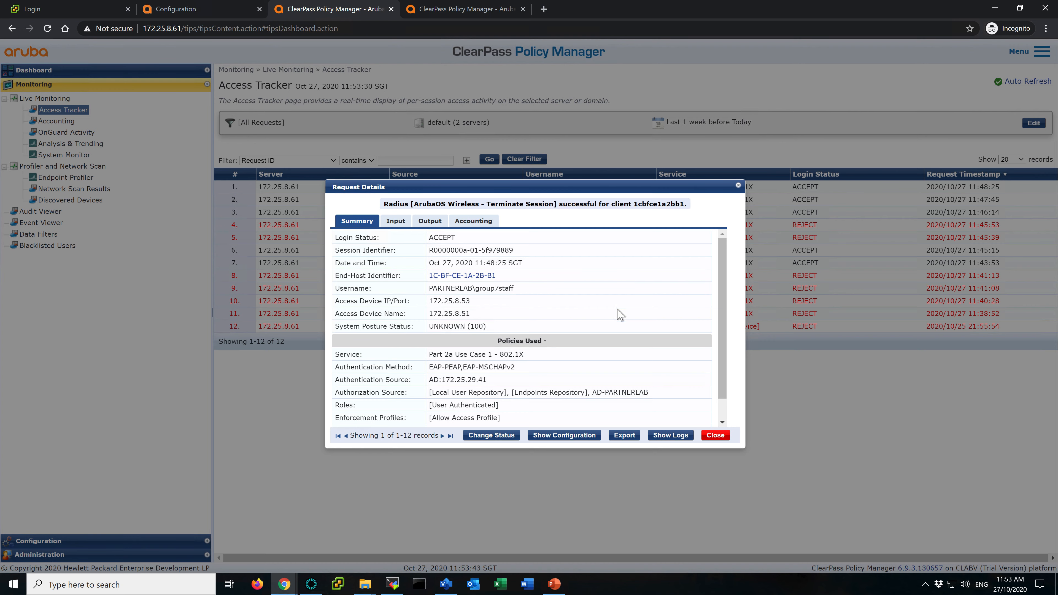
pyautogui.click(720, 436)
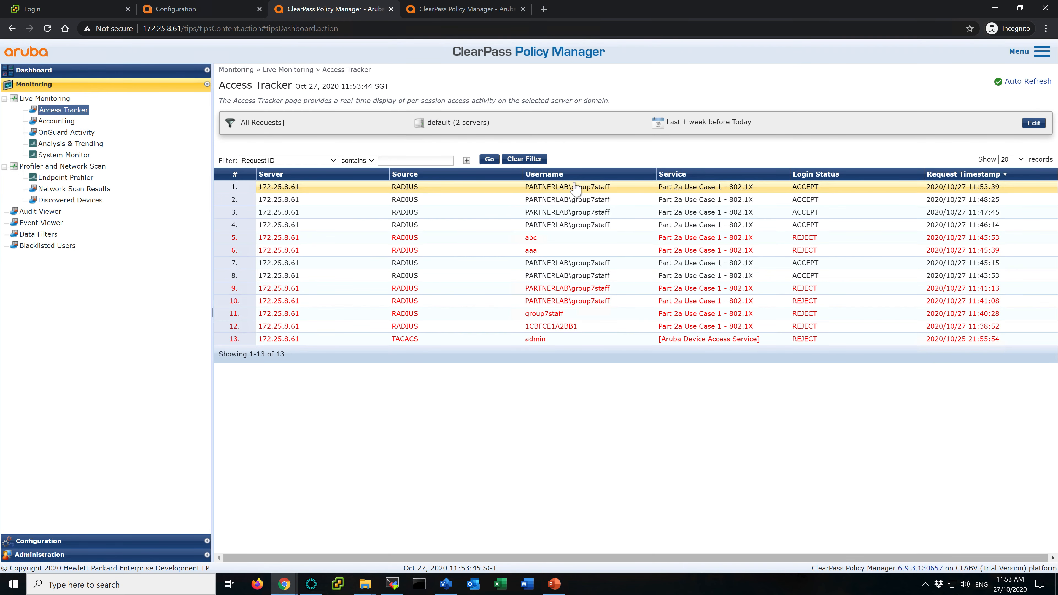
# Check the assigned roles and enforcement output of the newest Access Tracker request, then return to the services list
pyautogui.click(605, 188)
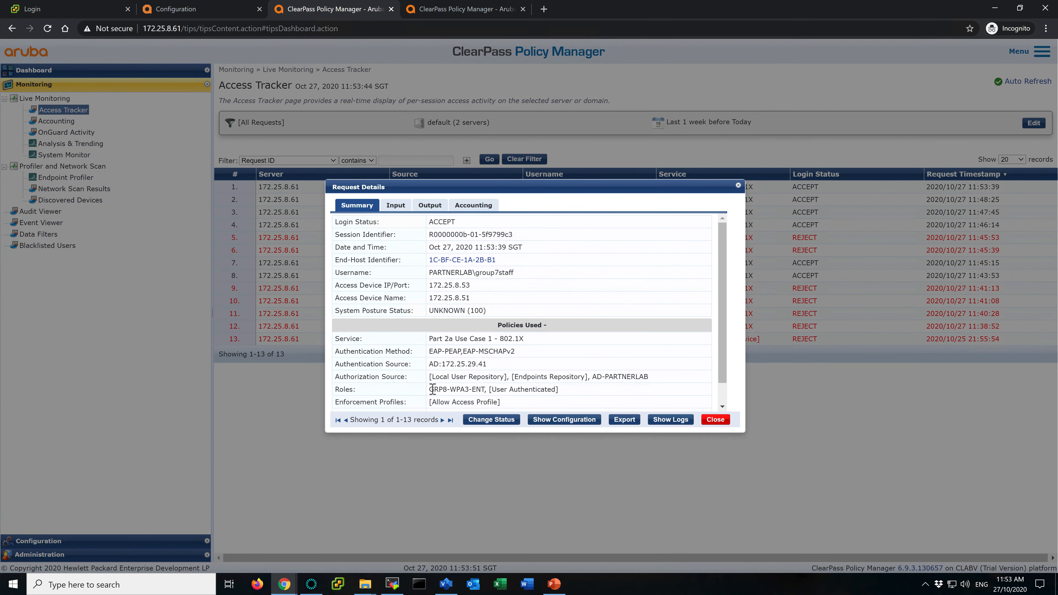
pyautogui.moveTo(432, 390); pyautogui.dragTo(485, 390)
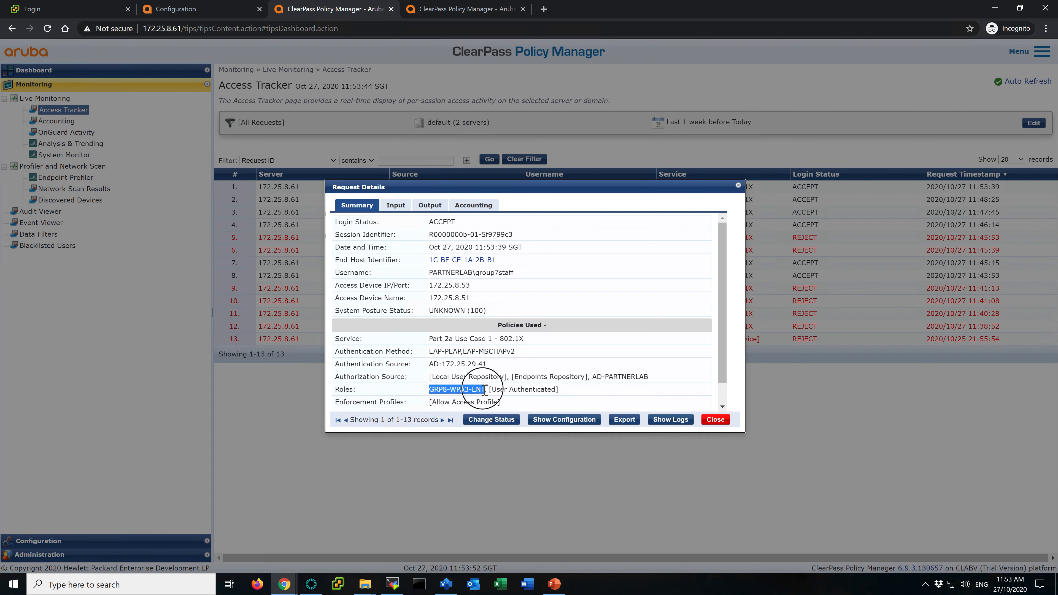
pyautogui.click(430, 206)
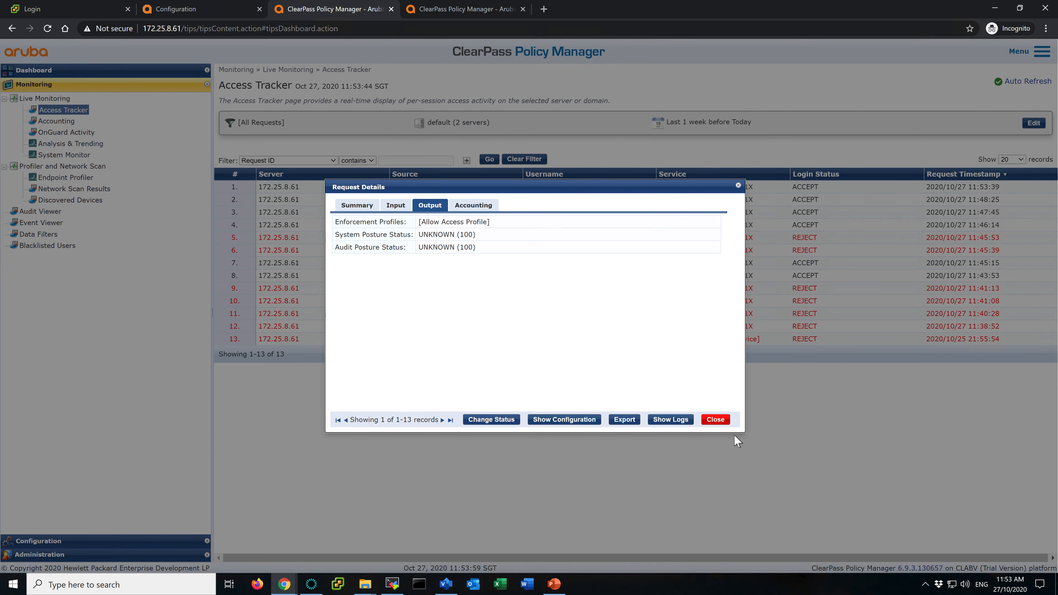
pyautogui.click(715, 420)
pyautogui.click(451, 12)
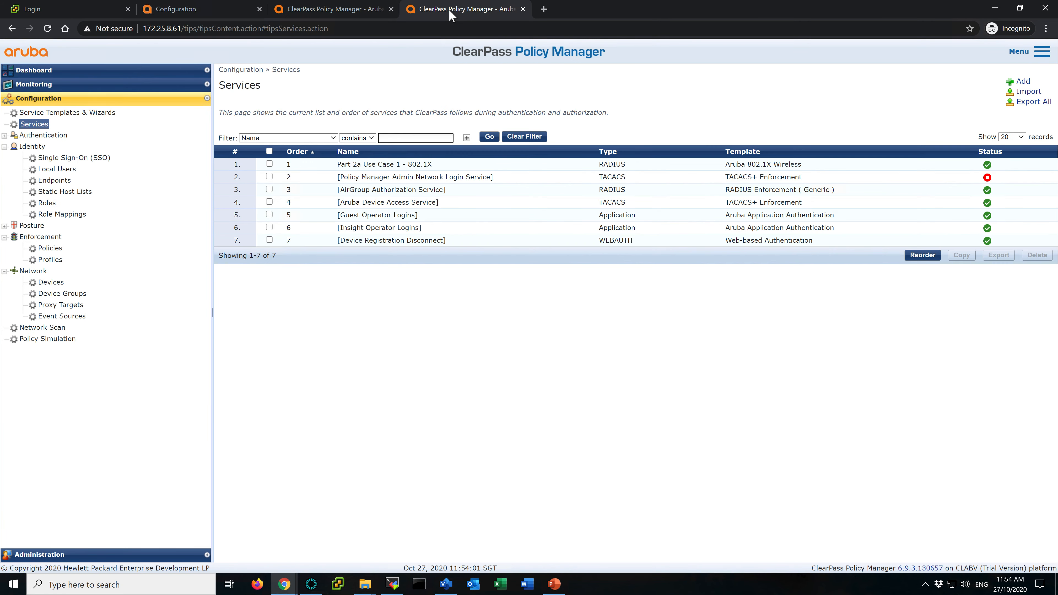
# Open the rules of the enforcement policy used by the Part 2a Use Case 1 - 802.1X service for editing
pyautogui.click(388, 164)
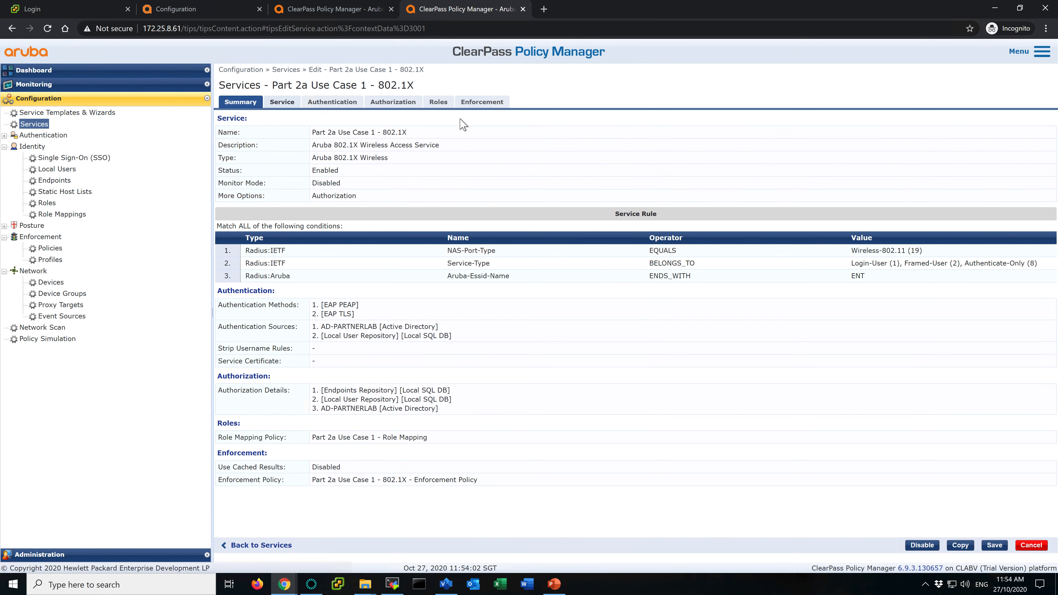
pyautogui.click(439, 104)
pyautogui.click(474, 102)
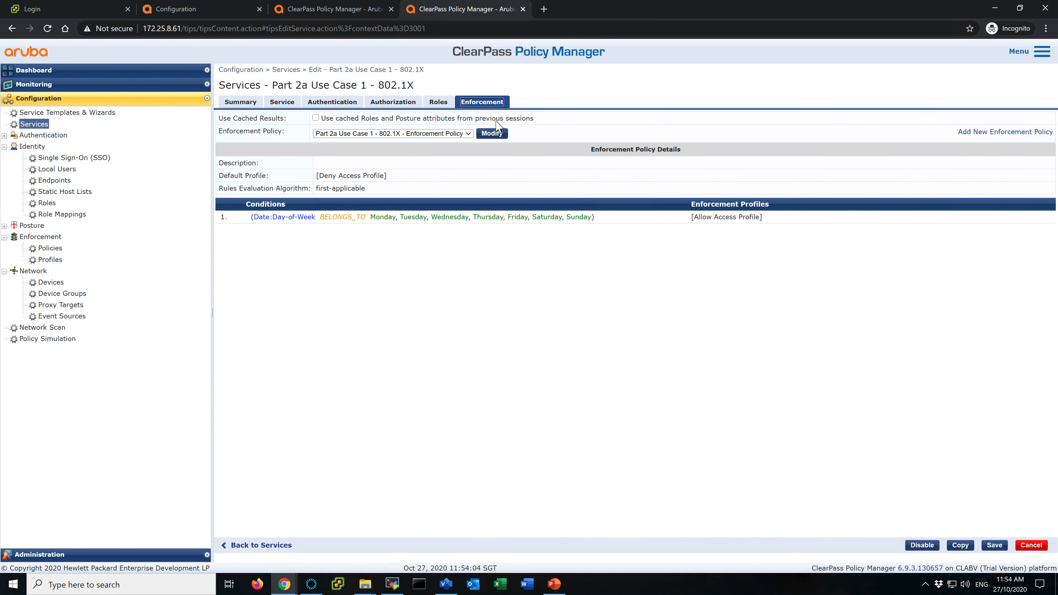
pyautogui.click(492, 133)
pyautogui.click(334, 102)
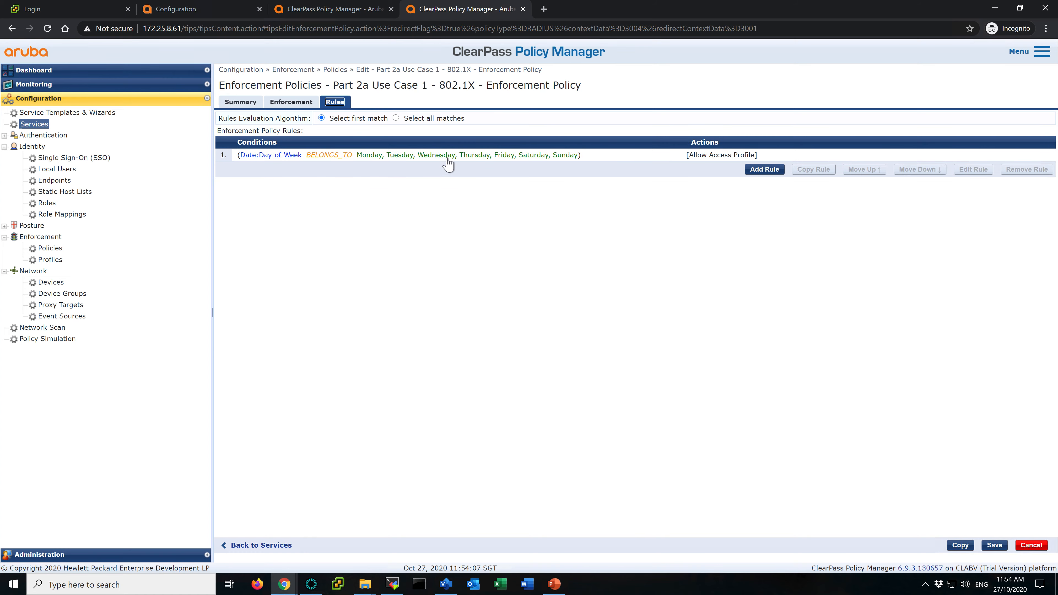
# Add an enforcement rule with the condition Tips Role EQUALS GRP8-WPA2-ENT
pyautogui.click(764, 169)
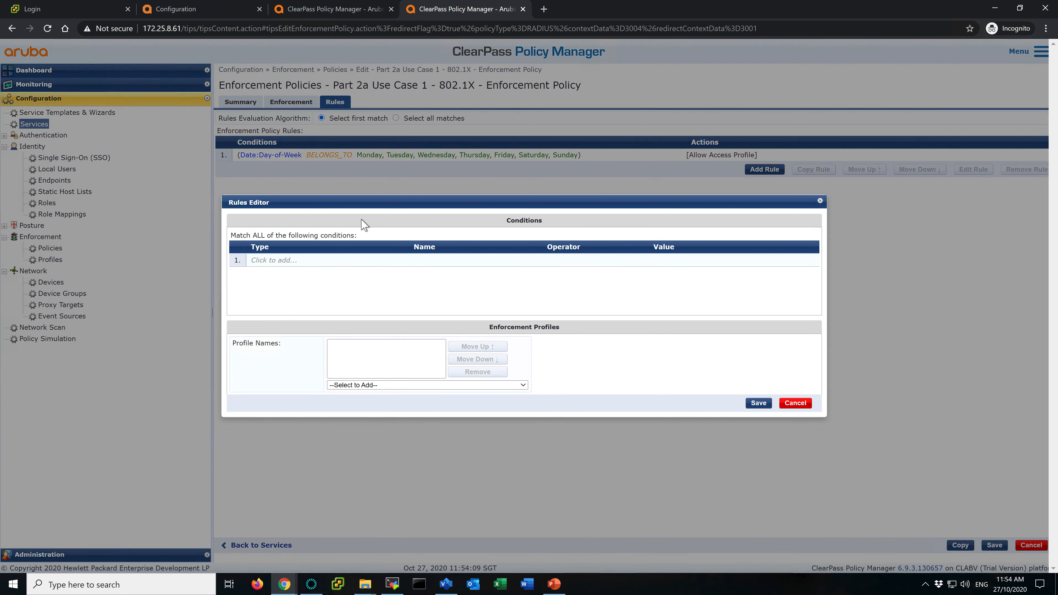
pyautogui.click(275, 260)
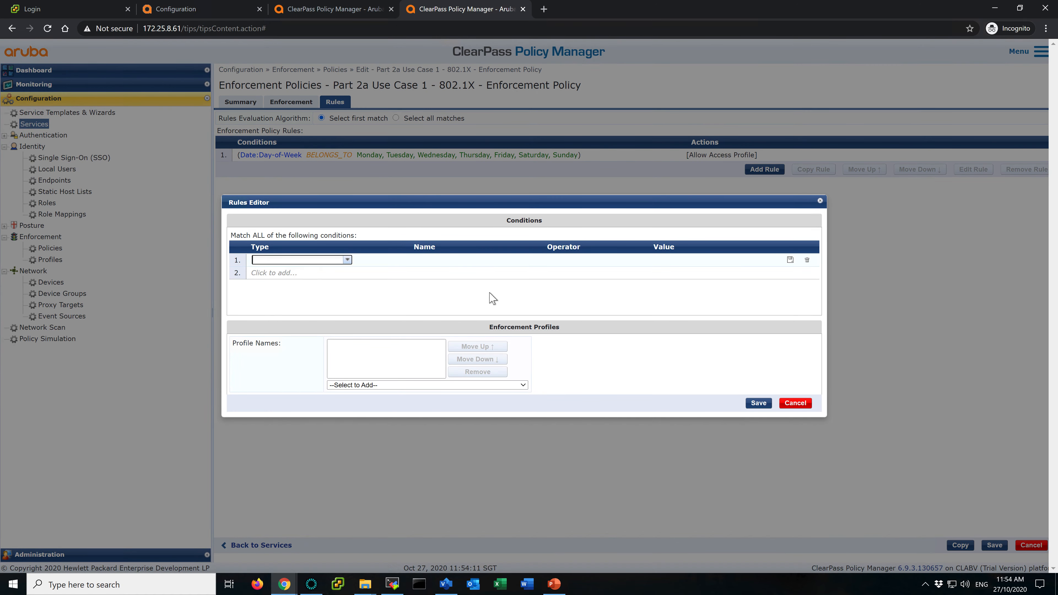
pyautogui.write('Tips')
pyautogui.press('Tab')
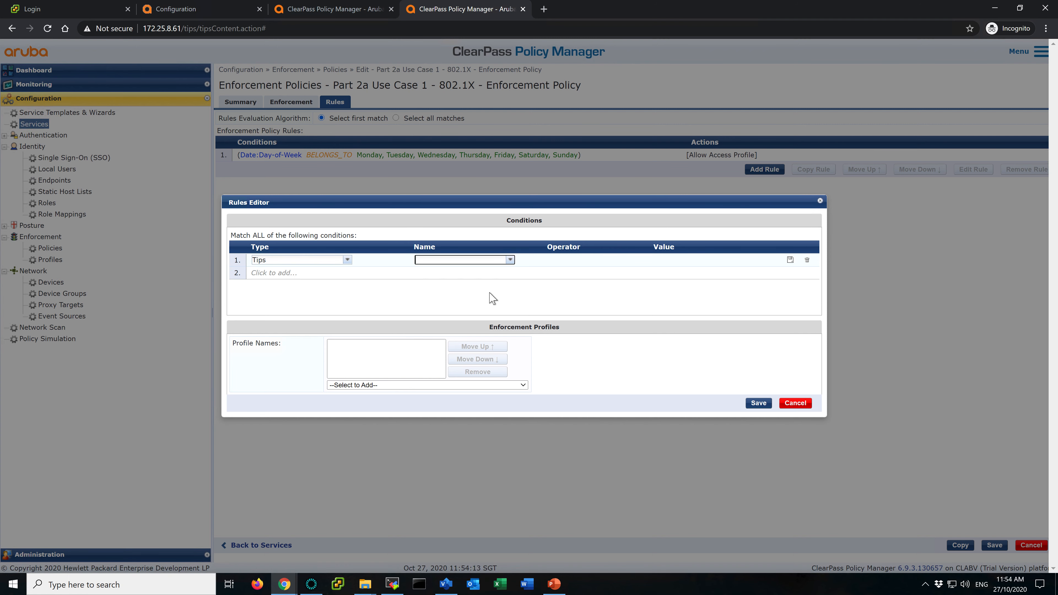
pyautogui.write('Role')
pyautogui.press('Tab')
pyautogui.write('WP')
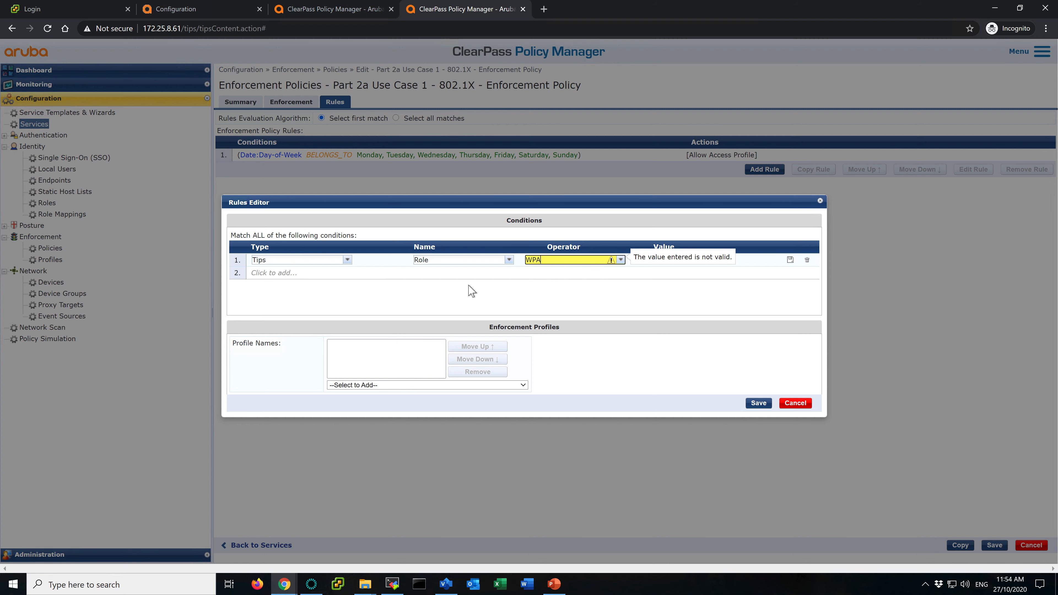
pyautogui.press('BackSpace')
pyautogui.press('BackSpace')
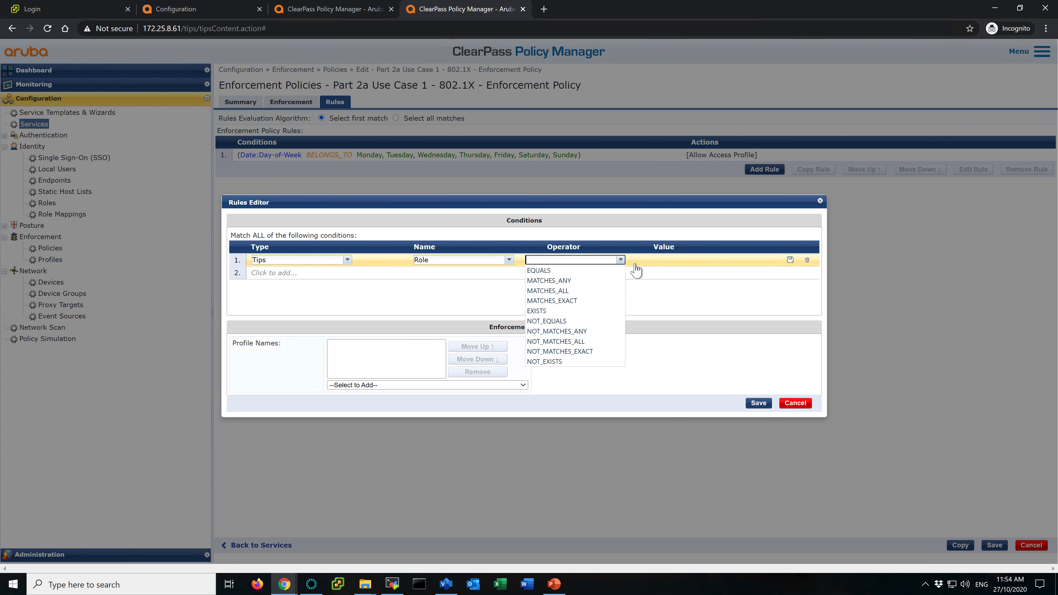
pyautogui.click(551, 274)
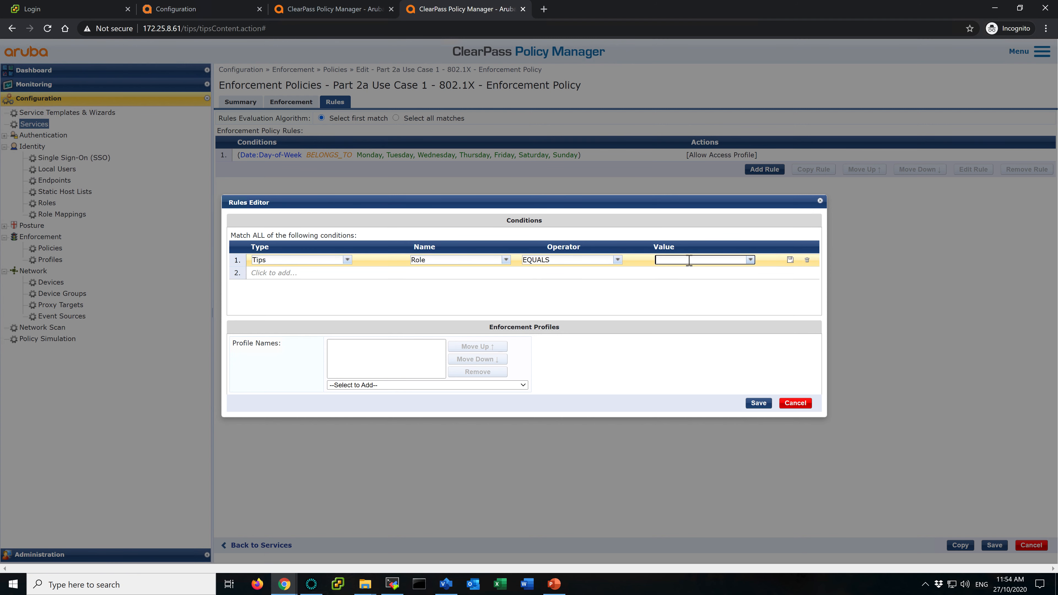
pyautogui.write('WPA')
pyautogui.press('Down')
pyautogui.press('Return')
pyautogui.click(790, 259)
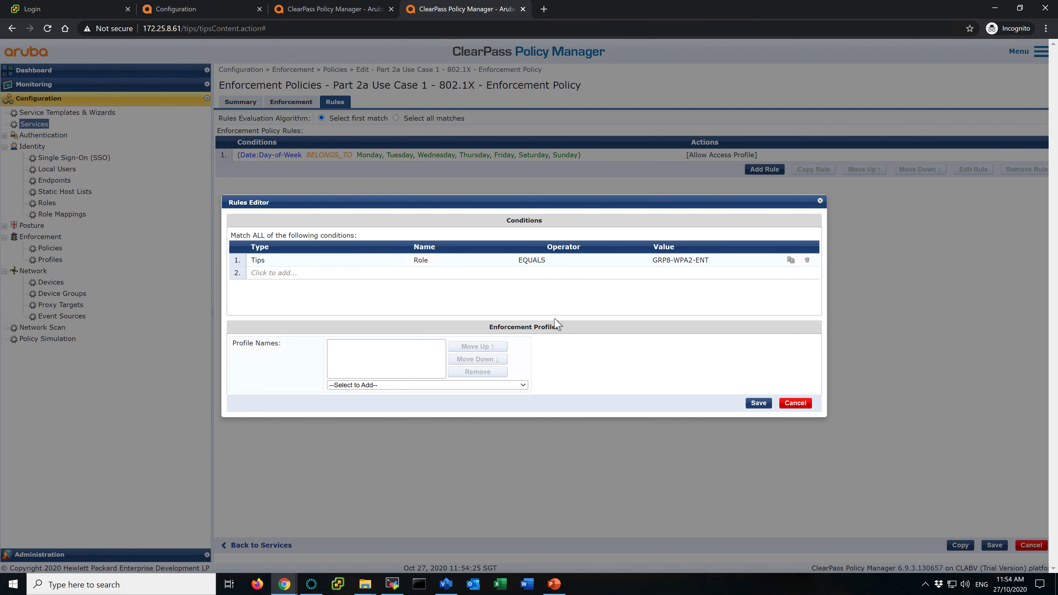
# Assign the enforcement profile [RADIUS] GRP8-WPA2-ENT Role to the new rule and save the rule
pyautogui.click(406, 384)
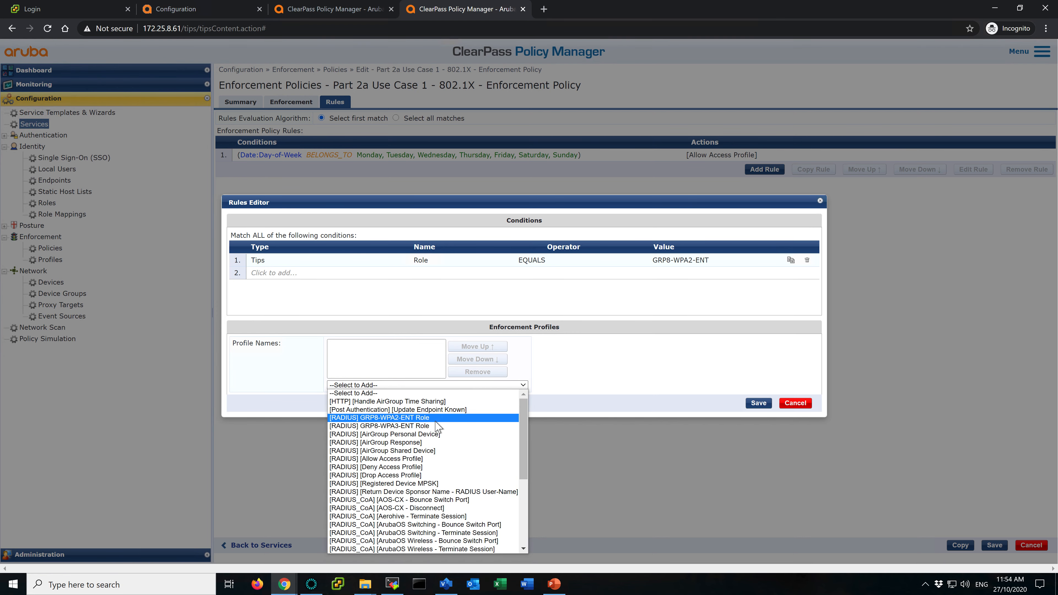
pyautogui.click(416, 418)
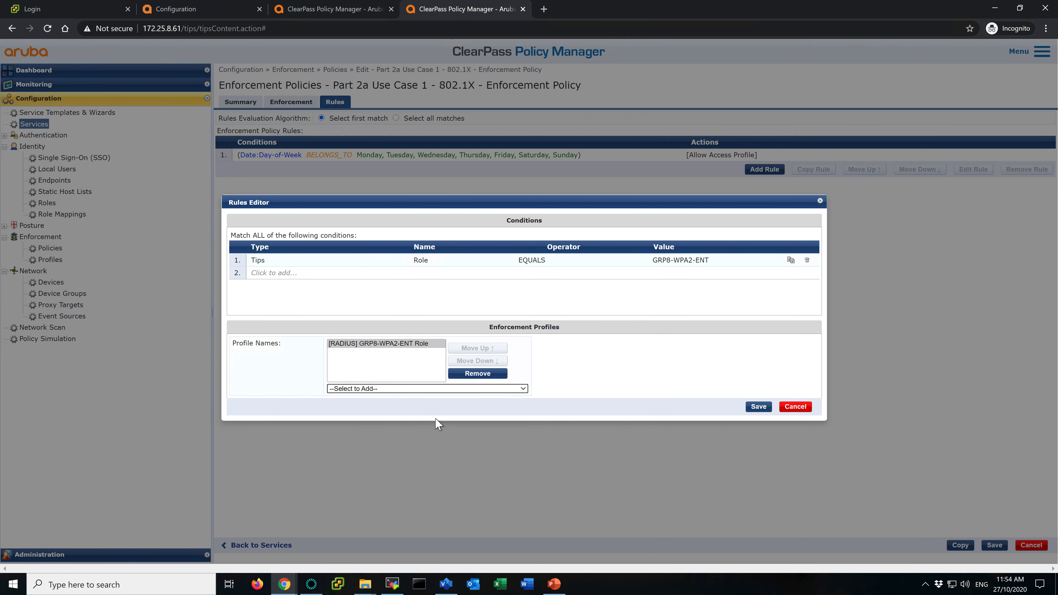
pyautogui.click(758, 407)
# Move the GRP8-WPA2-ENT rule above the Day-of-Week rule and duplicate it
pyautogui.click(735, 168)
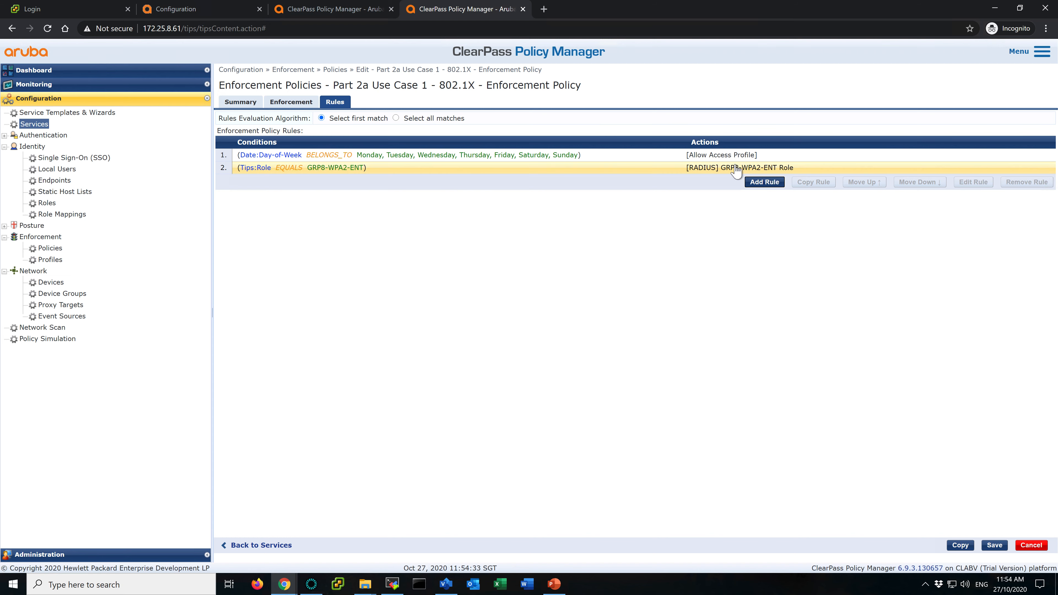
pyautogui.click(865, 182)
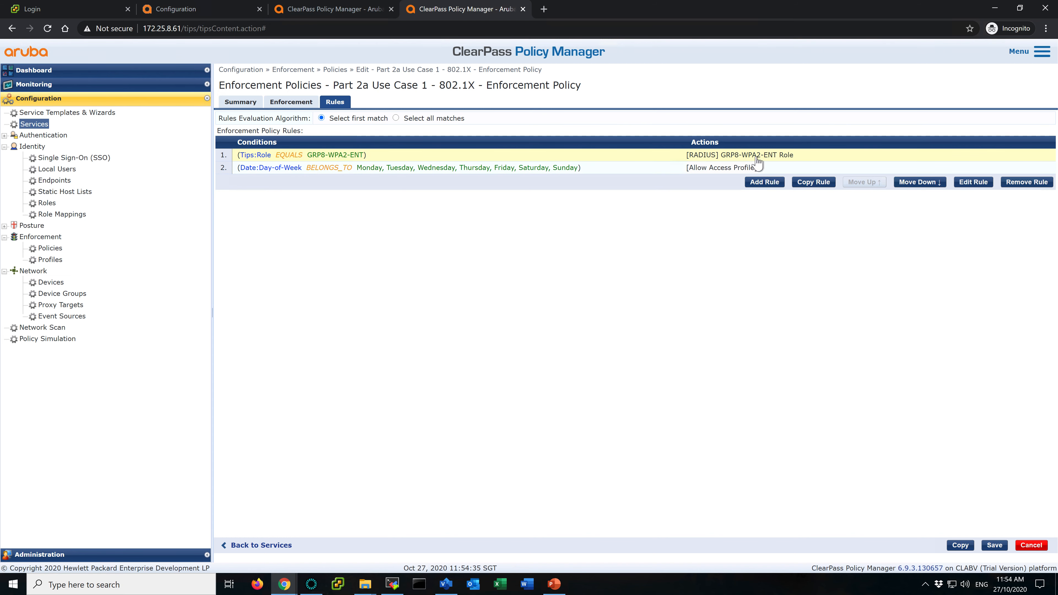
pyautogui.click(815, 184)
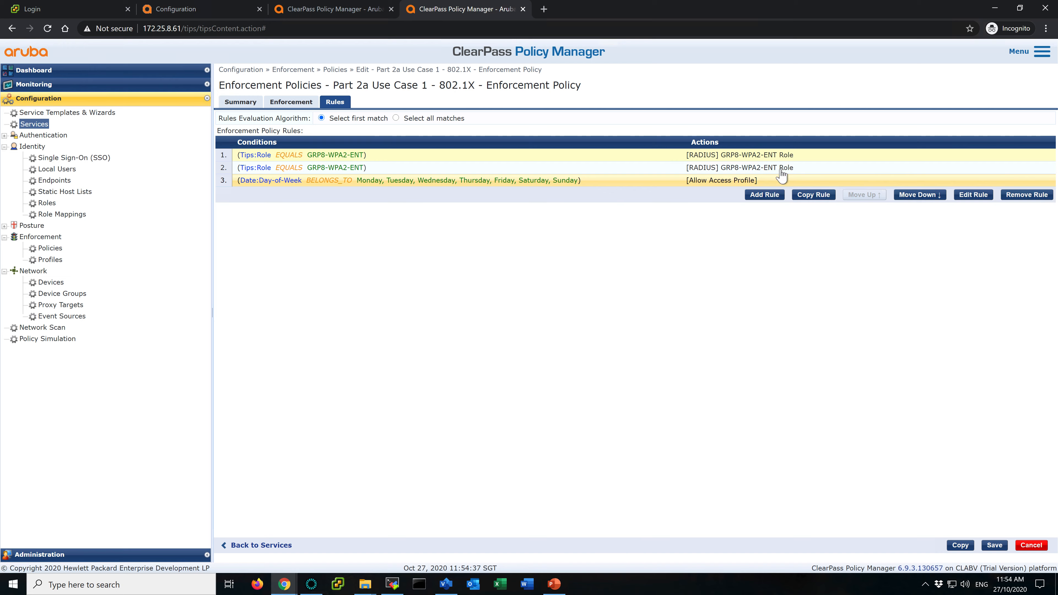
# Set the role value in the duplicated rule's condition to GRP8-WPA3-ENT
pyautogui.click(973, 195)
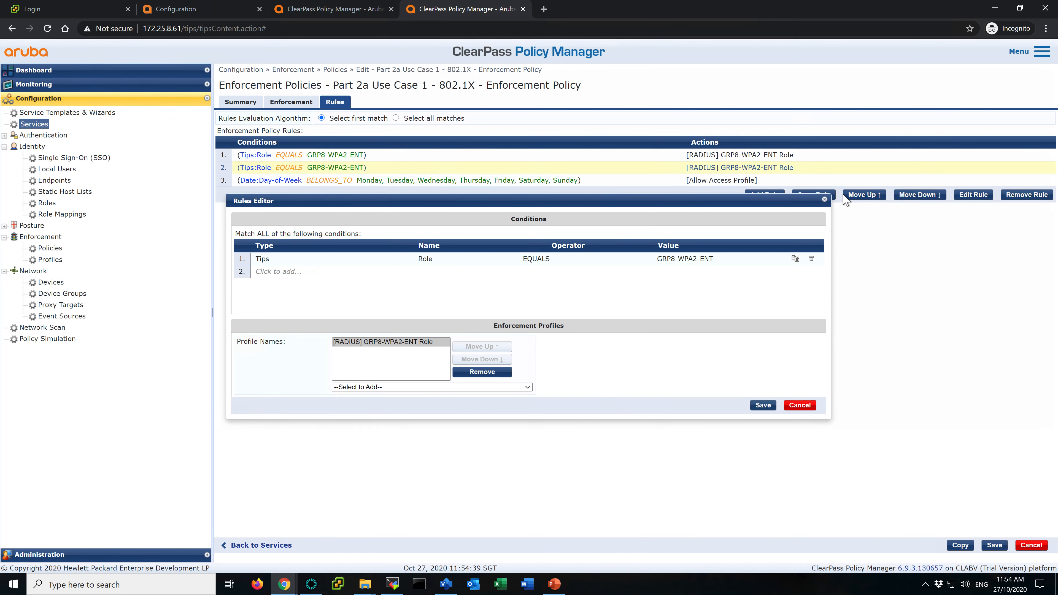
pyautogui.click(706, 260)
pyautogui.press('BackSpace')
pyautogui.write('3')
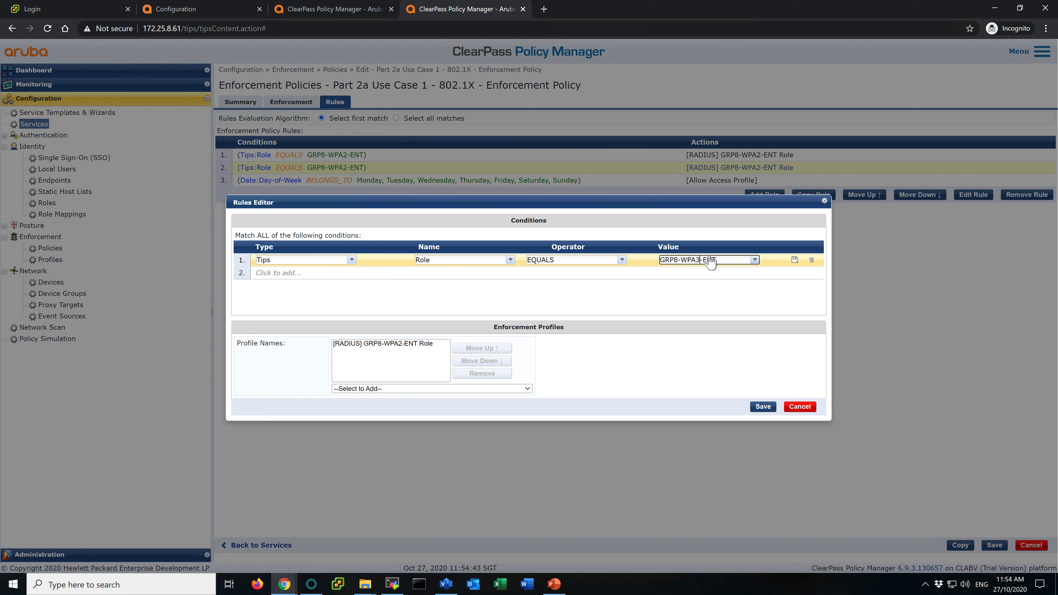
pyautogui.click(735, 272)
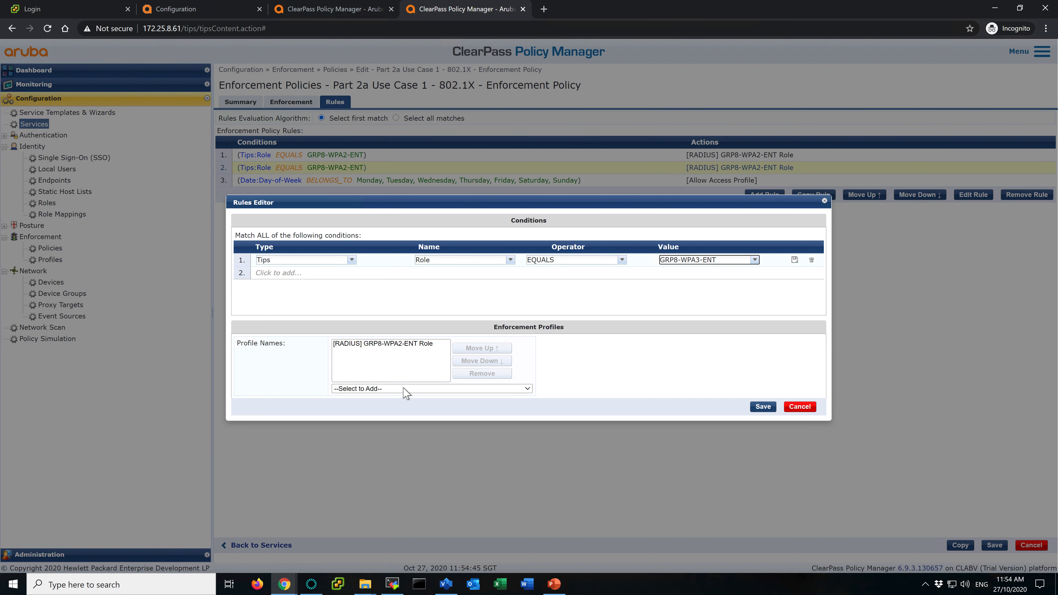
# Replace the duplicated rule's enforcement profile with [RADIUS] GRP8-WPA3-ENT Role
pyautogui.click(429, 344)
pyautogui.click(475, 372)
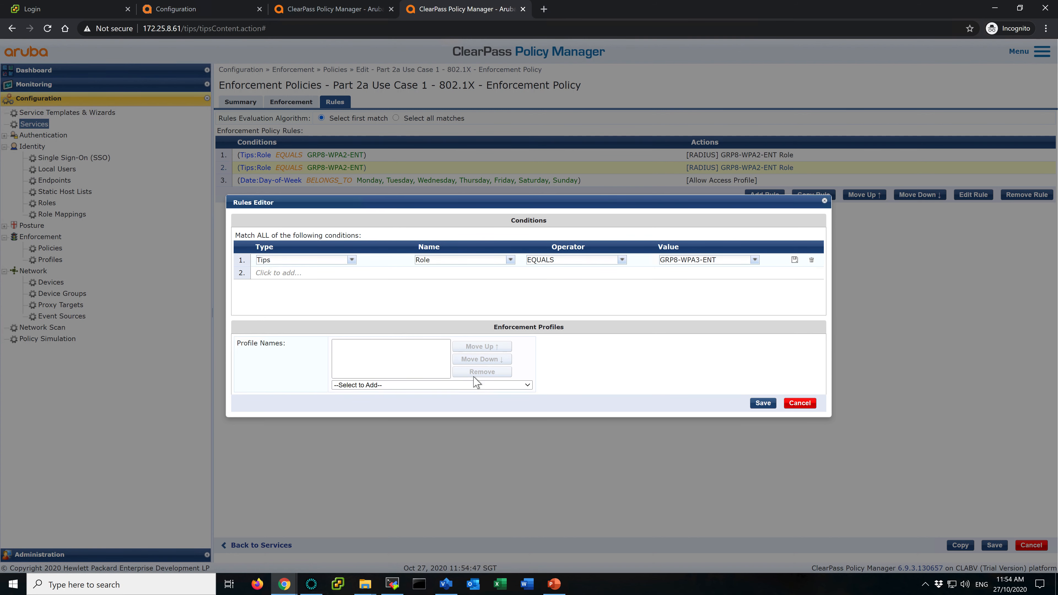
pyautogui.click(439, 386)
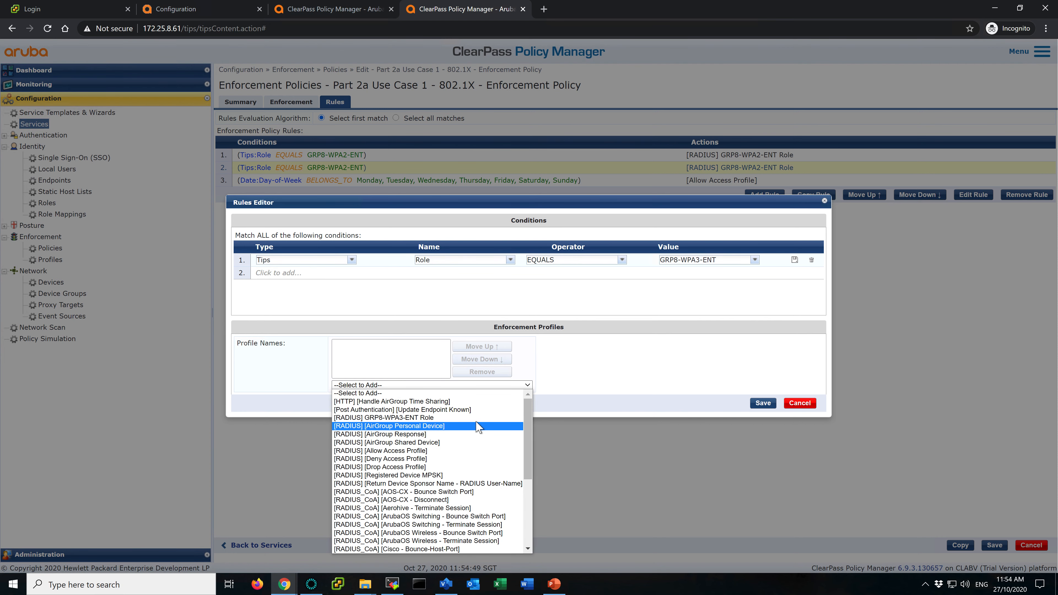
pyautogui.click(481, 418)
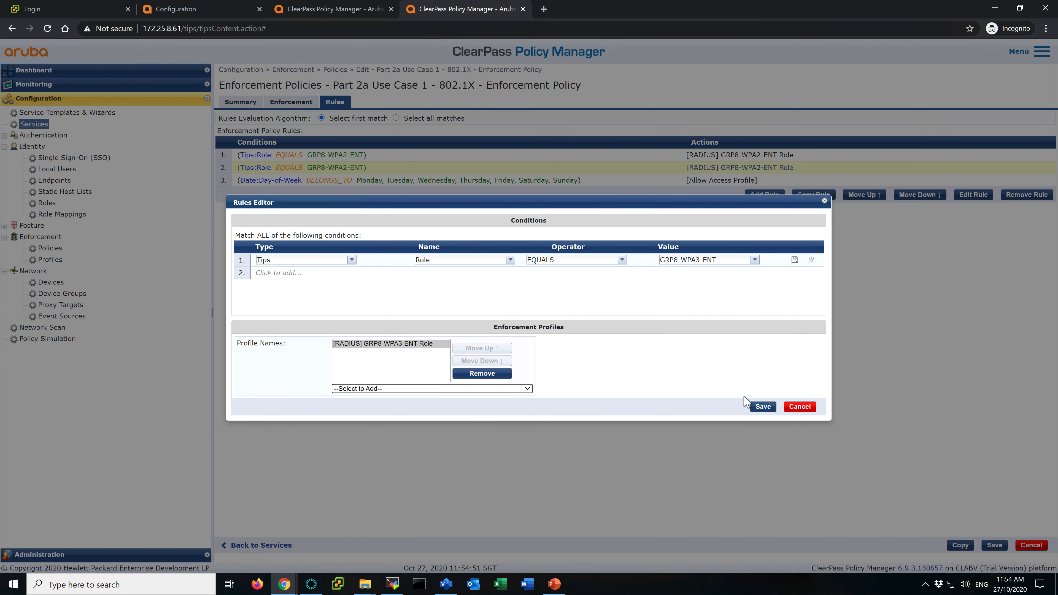
# Save the edited rule together with the enforcement policy and the 802.1X service
pyautogui.click(764, 407)
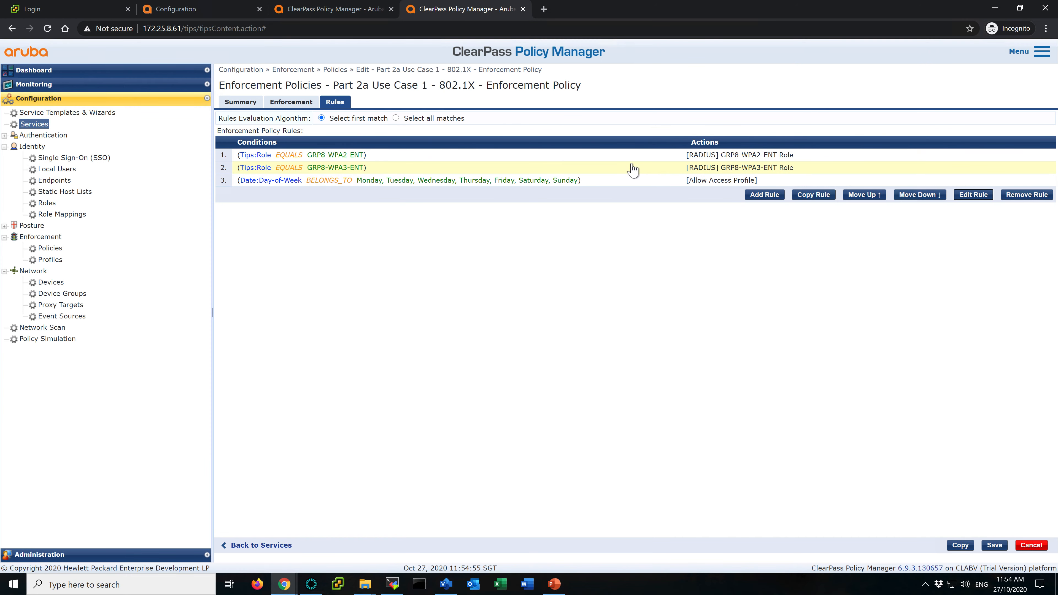
pyautogui.click(995, 546)
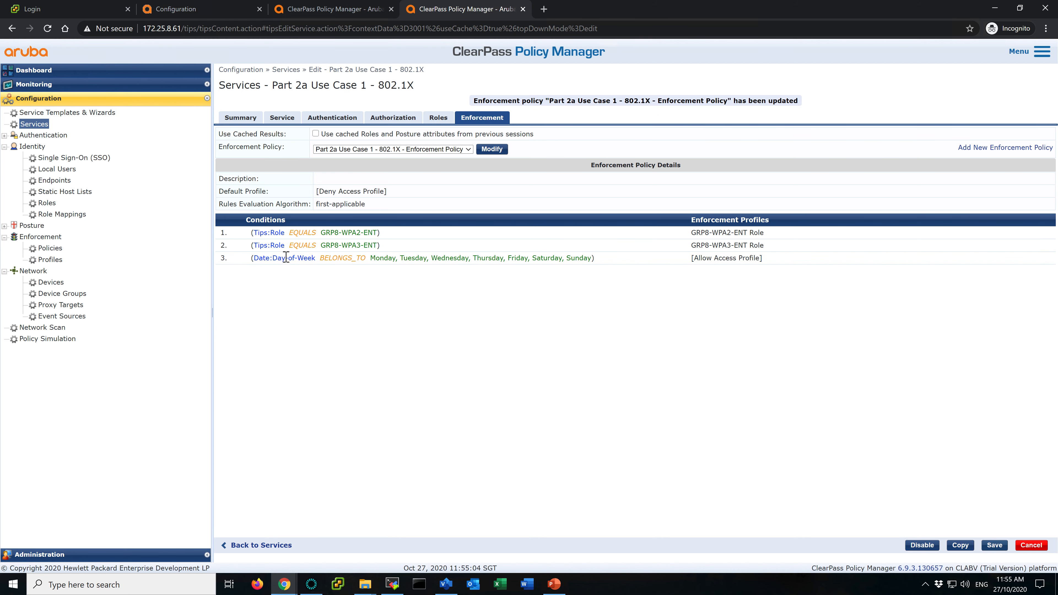
pyautogui.click(994, 544)
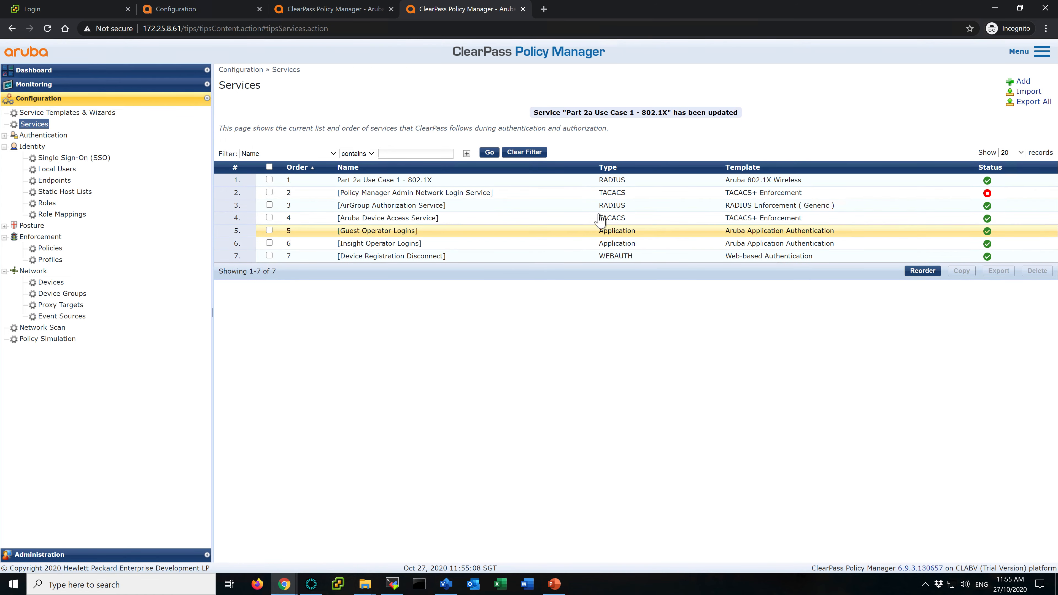
# From the newest Access Tracker request, terminate the client's session through RADIUS CoA with [ArubaOS Wireless - Terminate Session]
pyautogui.click(356, 13)
pyautogui.click(503, 187)
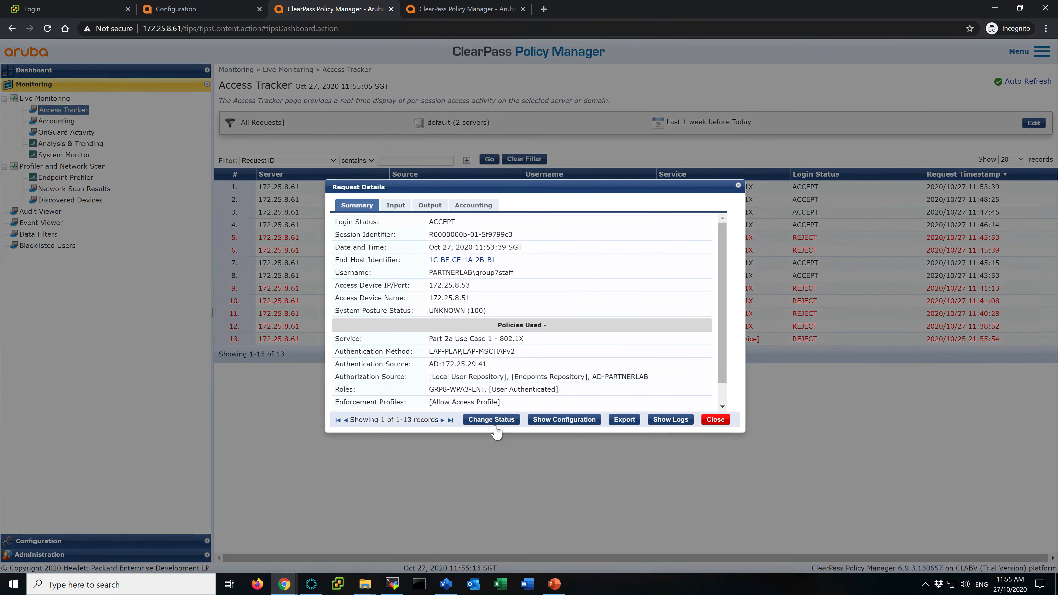
pyautogui.click(492, 420)
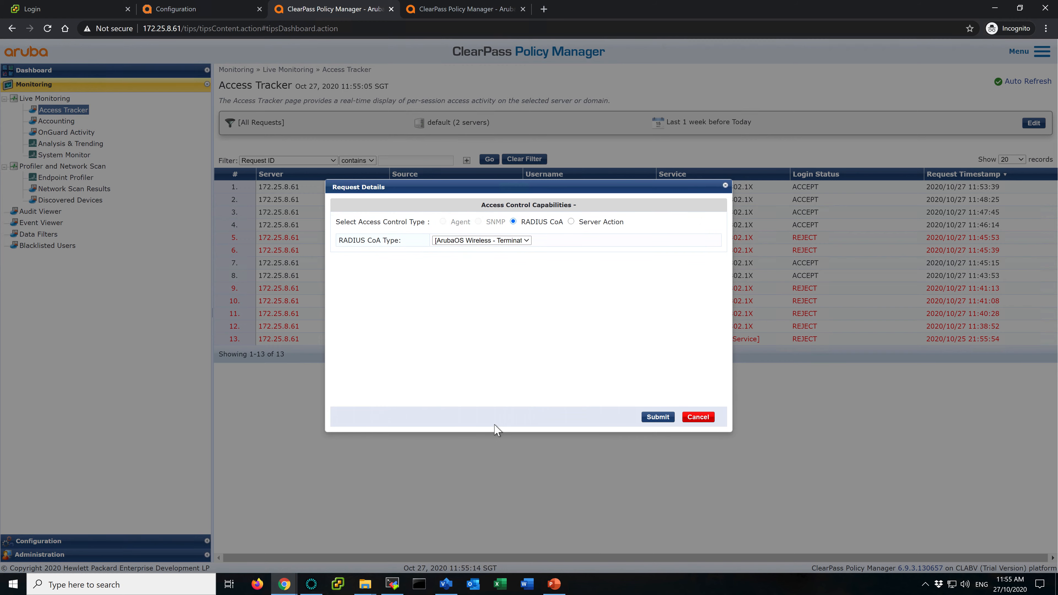
pyautogui.click(658, 418)
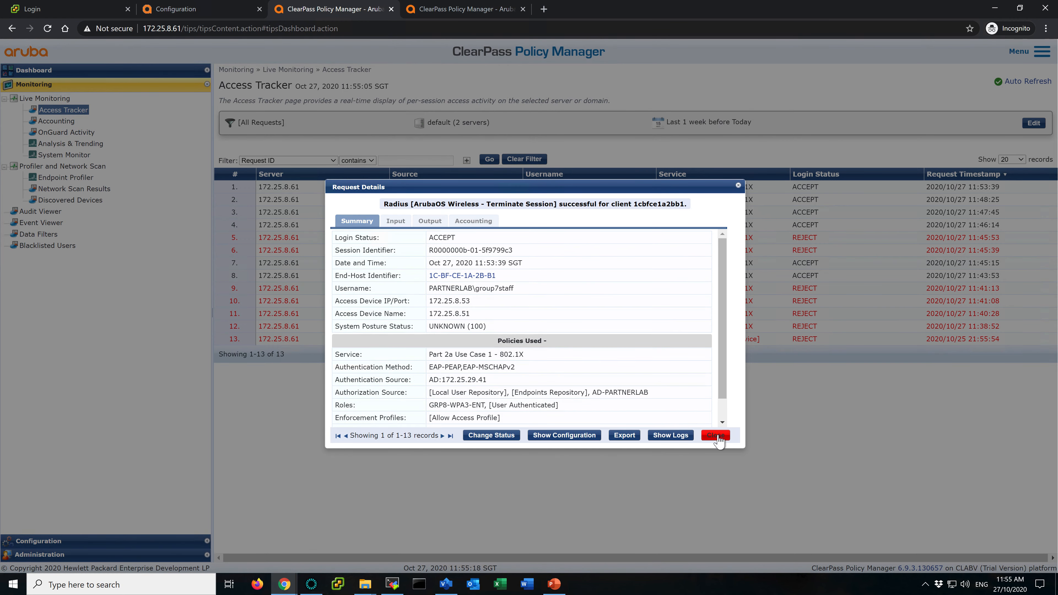
pyautogui.click(718, 440)
# Refresh Access Tracker and check the newest request's roles, enforcement profile and returned Aruba user role
pyautogui.click(489, 159)
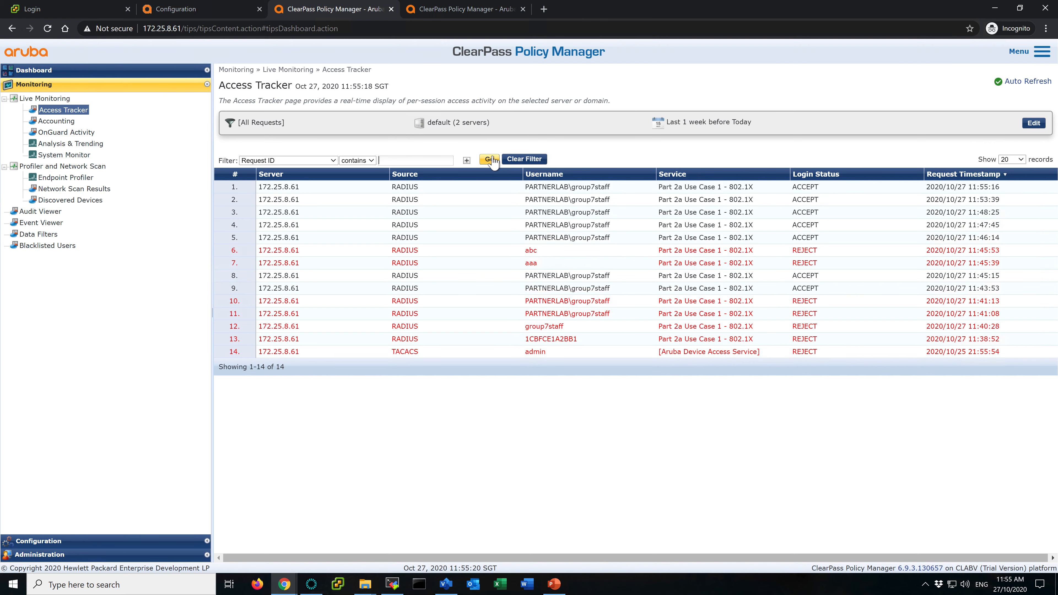
pyautogui.click(561, 188)
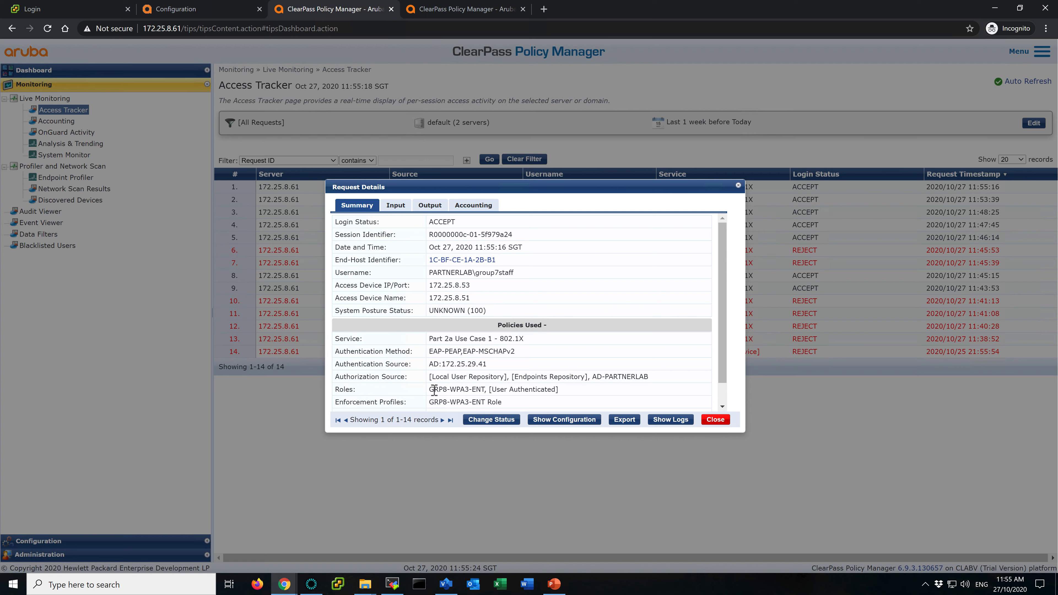
pyautogui.moveTo(430, 391); pyautogui.dragTo(505, 401)
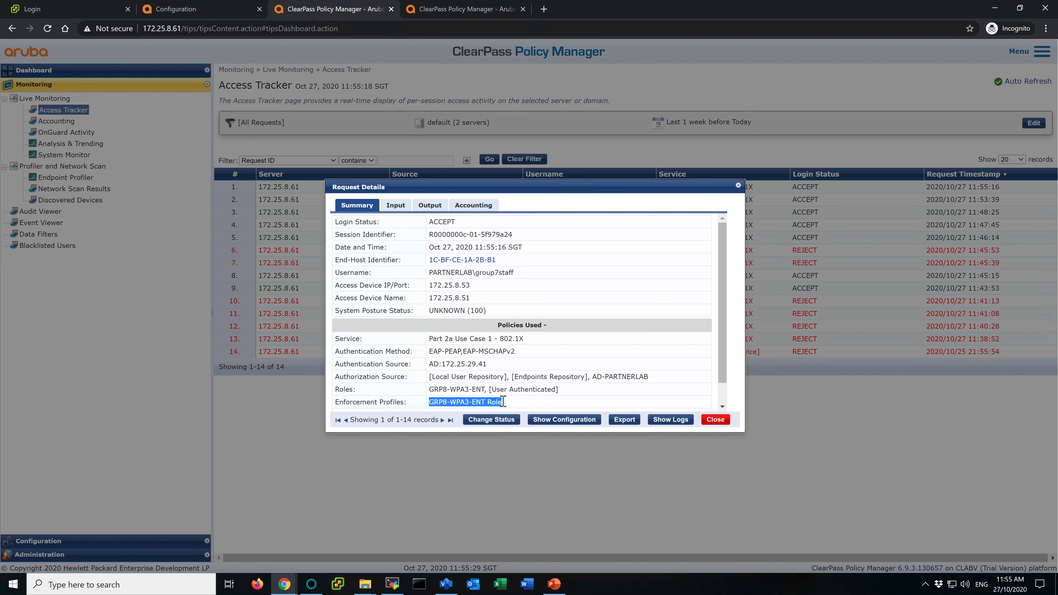
pyautogui.click(427, 206)
pyautogui.click(419, 263)
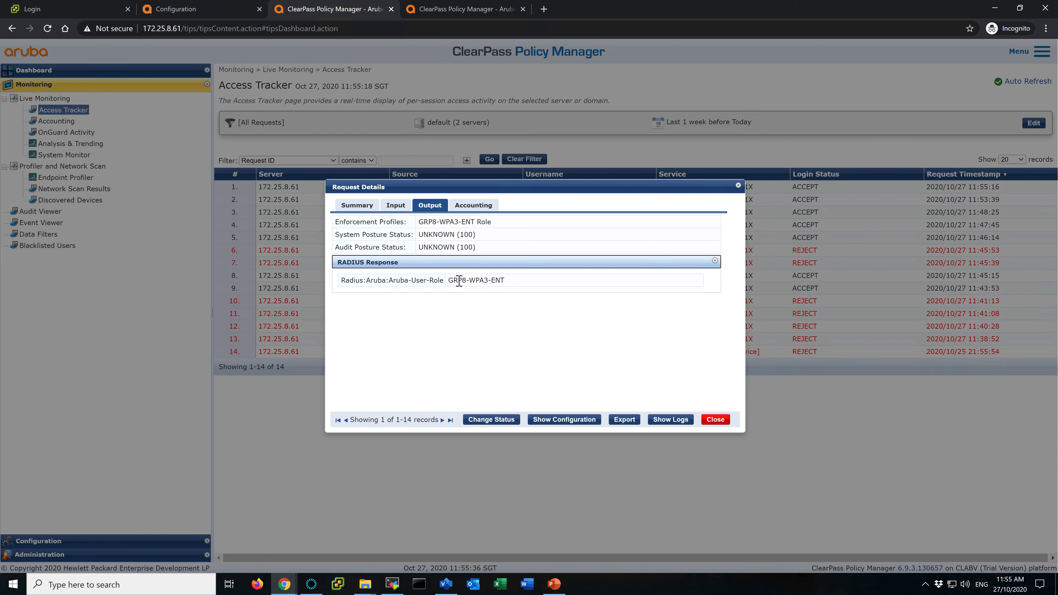
pyautogui.moveTo(450, 281); pyautogui.dragTo(515, 279)
pyautogui.click(520, 284)
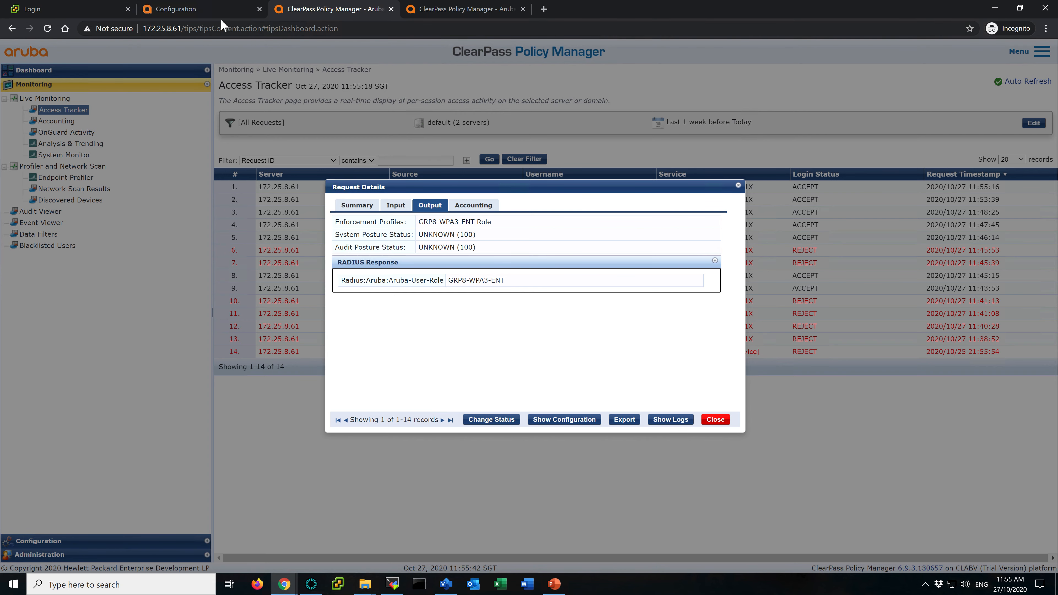
# Switch to the Mobility Master, check the connected wireless client's role, and select the LAN-CLUSTER group
pyautogui.click(208, 12)
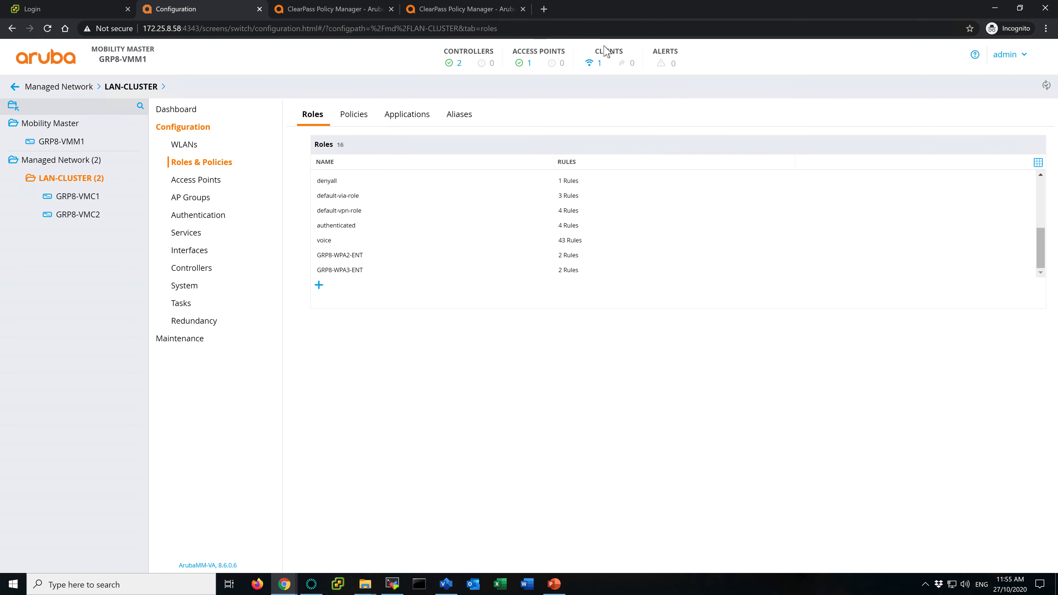
pyautogui.click(604, 63)
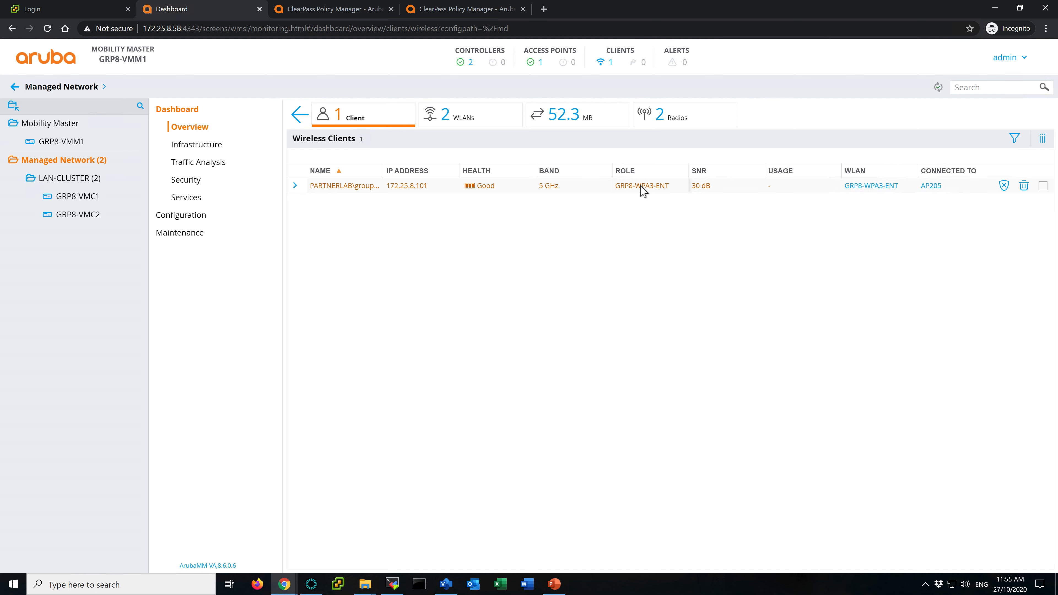
pyautogui.click(83, 178)
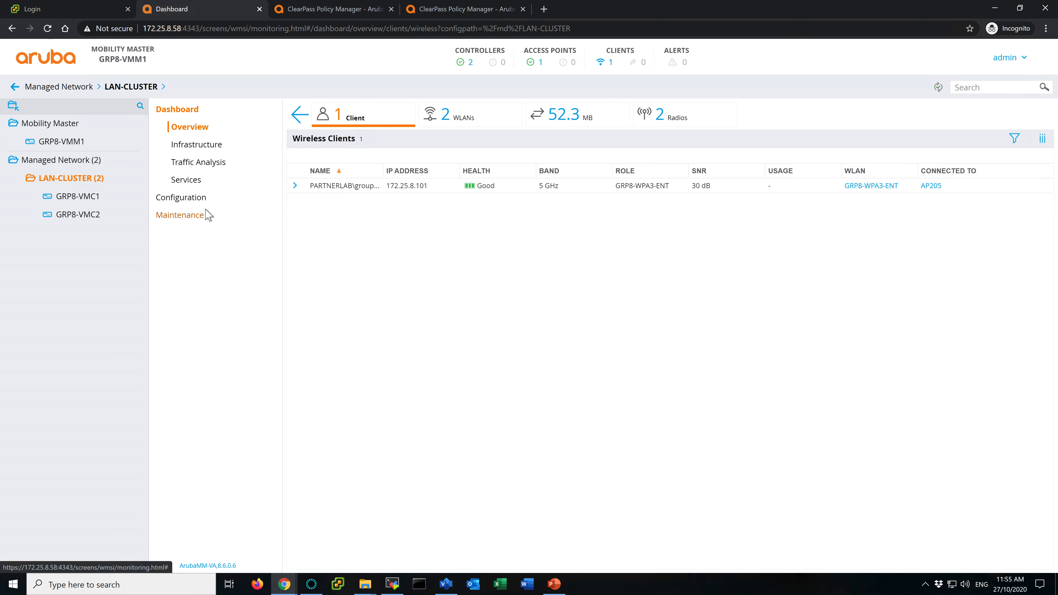
# Open the Roles & Policies configuration of LAN-CLUSTER and look up the GRP8-WPA2-ENT and GRP8-WPA3-ENT roles
pyautogui.click(179, 198)
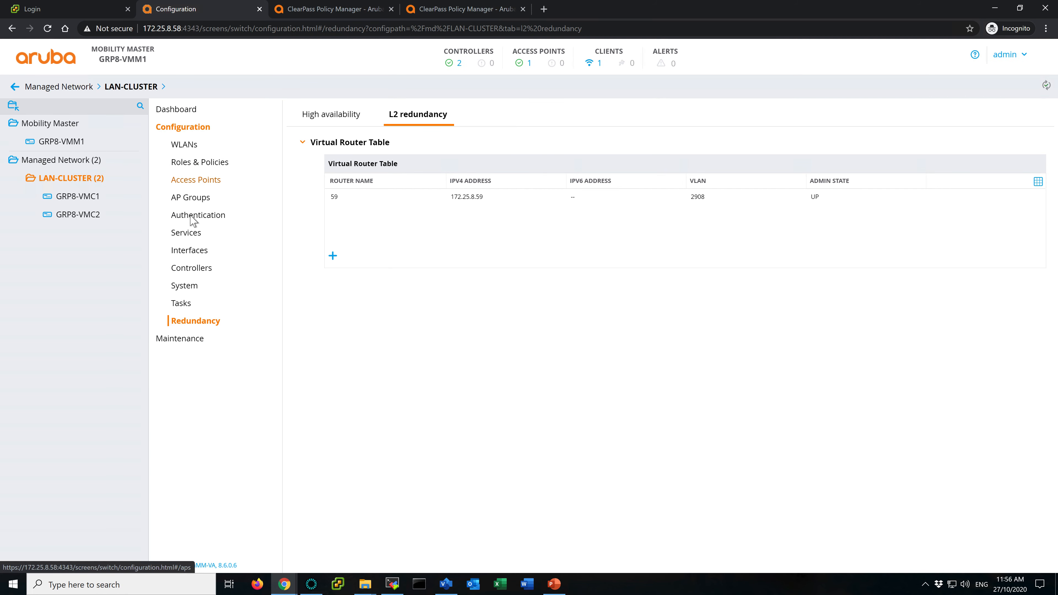
pyautogui.click(210, 163)
pyautogui.scroll(-5, 464, 200)
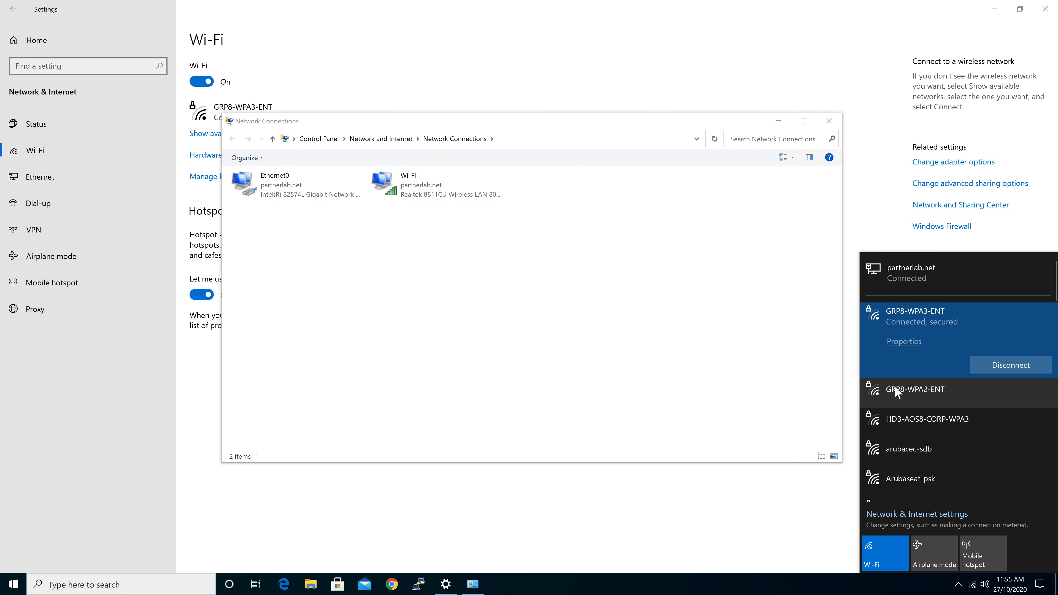
# On the Windows client, connect to the GRP8-WPA2-ENT wireless network
pyautogui.click(896, 390)
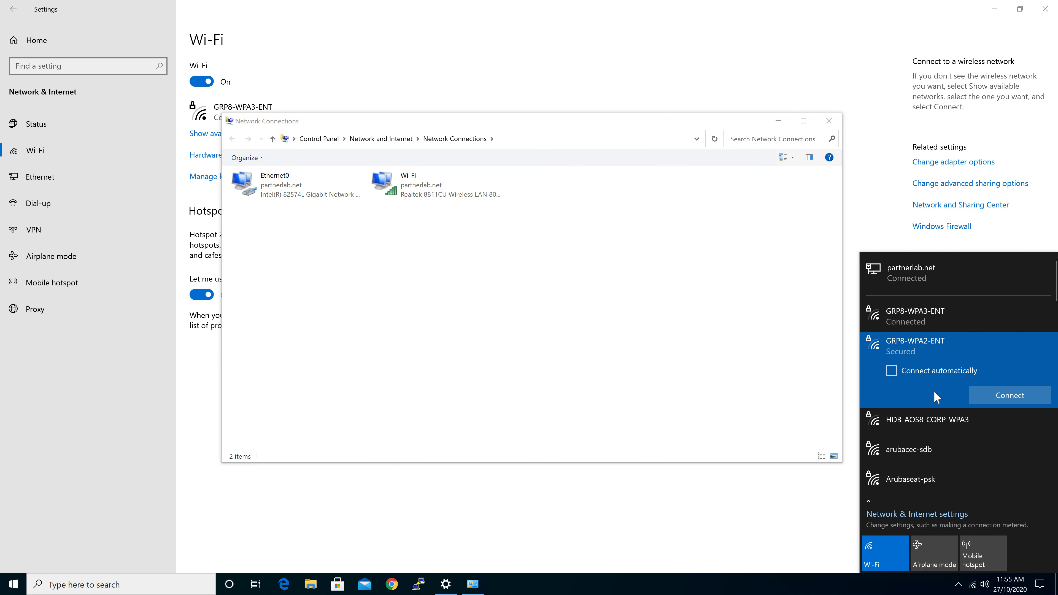
pyautogui.click(1005, 395)
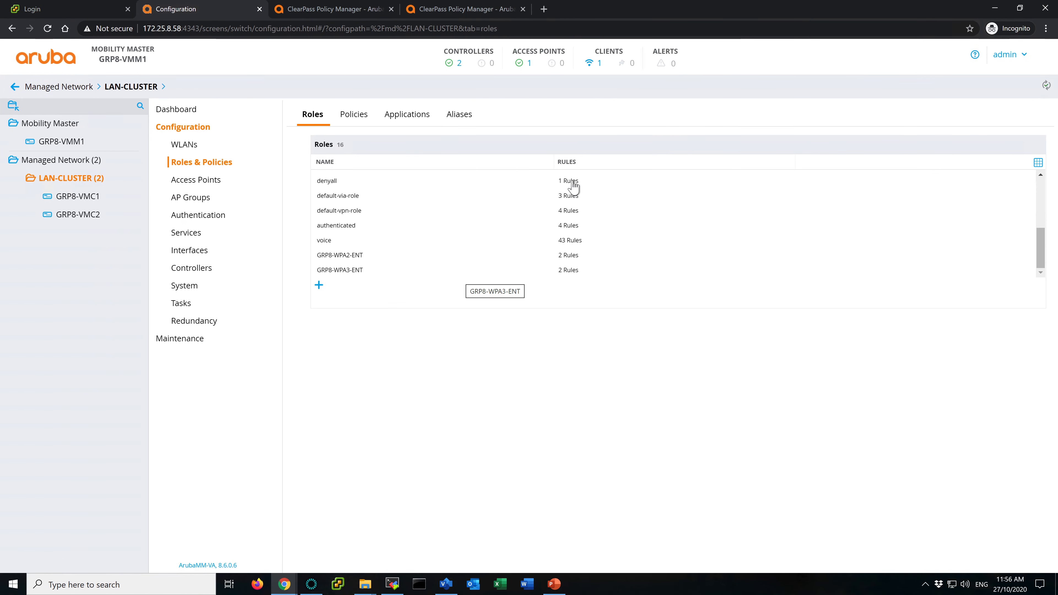
# Switch to ClearPass, refresh Access Tracker, and check the newest request's roles, enforcement profile and returned Aruba user role
pyautogui.click(459, 11)
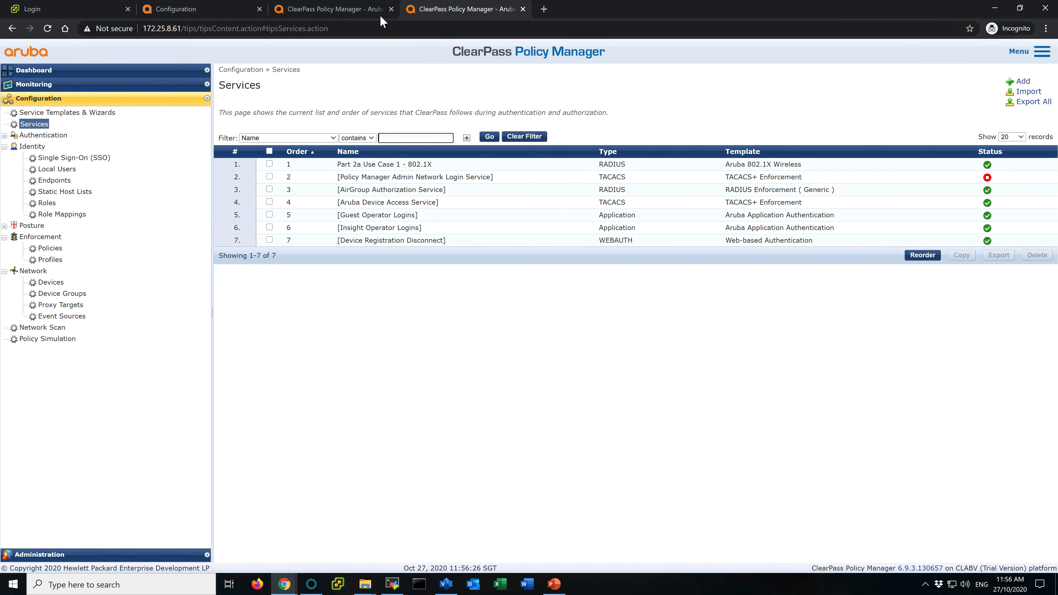
pyautogui.click(339, 10)
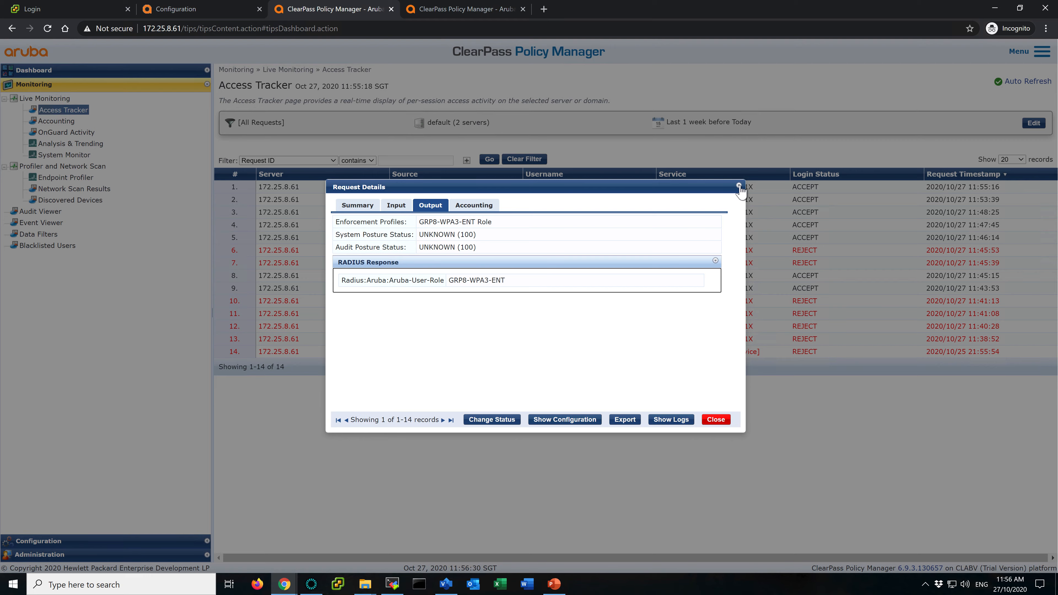
pyautogui.click(736, 187)
pyautogui.click(489, 159)
pyautogui.click(479, 188)
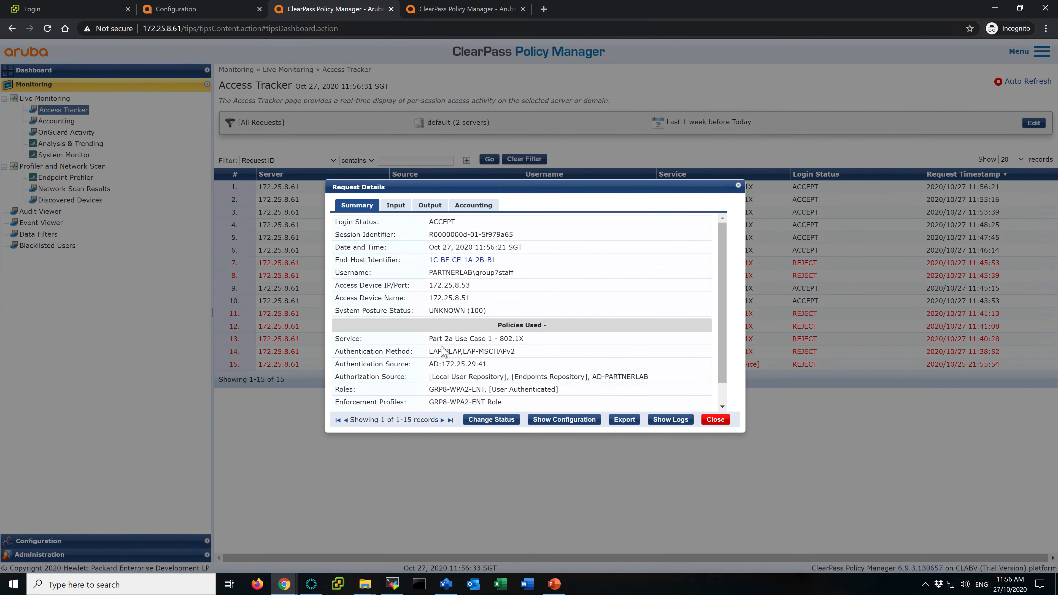
pyautogui.moveTo(432, 388); pyautogui.dragTo(503, 402)
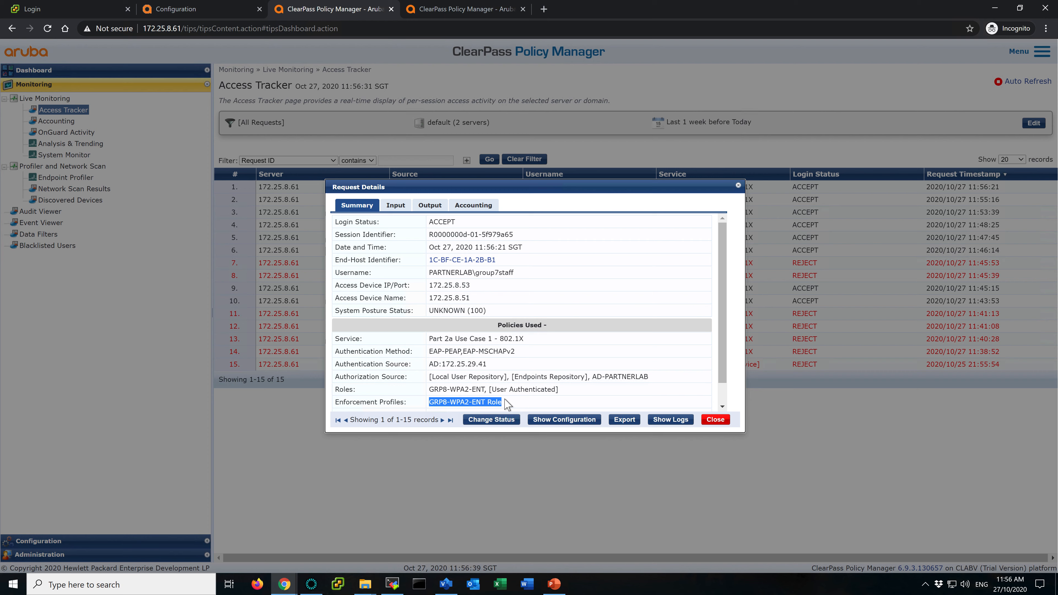
pyautogui.click(436, 205)
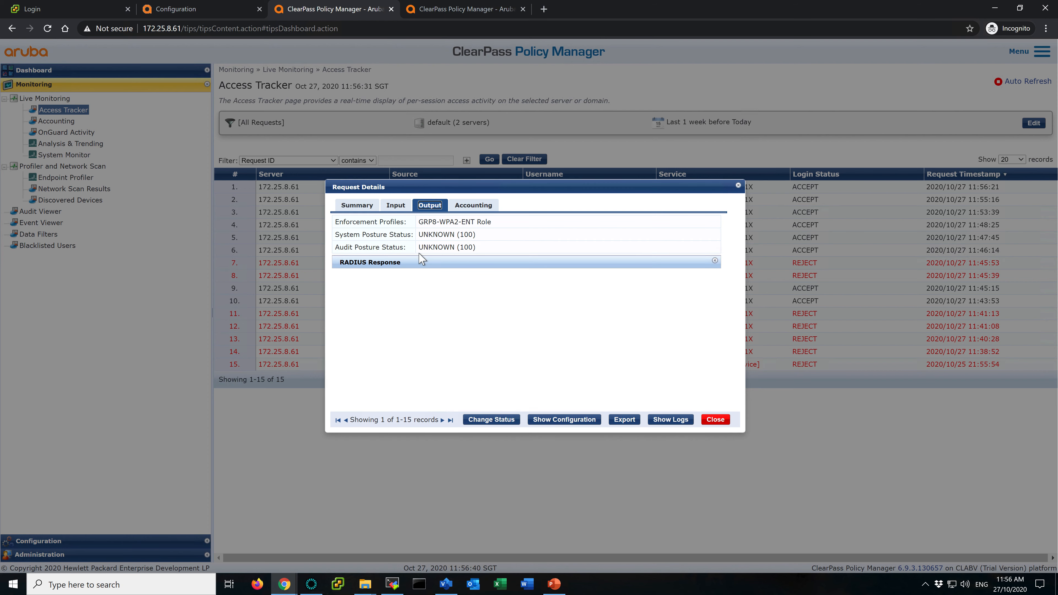
pyautogui.click(421, 267)
pyautogui.moveTo(451, 279); pyautogui.dragTo(512, 279)
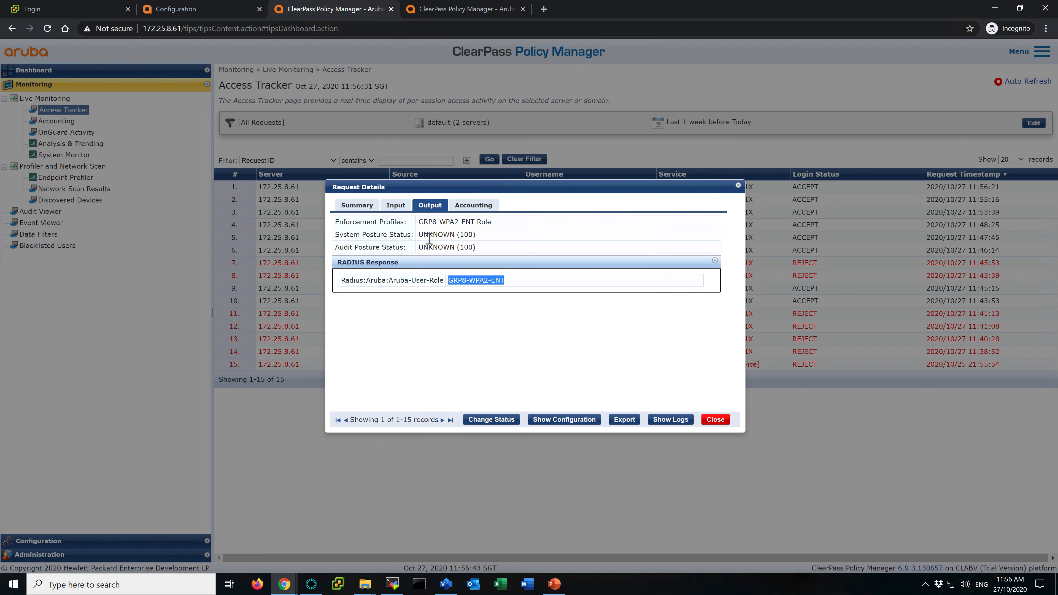
# Review the RADIUS request and computed attributes in the open request's input details, and close the request
pyautogui.click(395, 205)
pyautogui.click(433, 263)
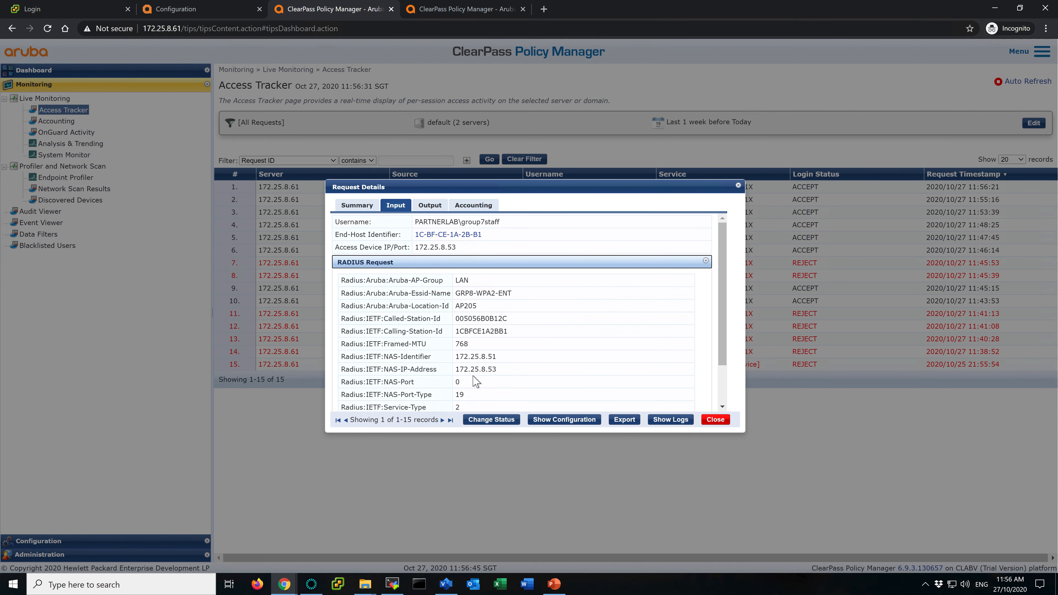
pyautogui.scroll(-3, 476, 381)
pyautogui.click(466, 388)
pyautogui.scroll(-5, 467, 387)
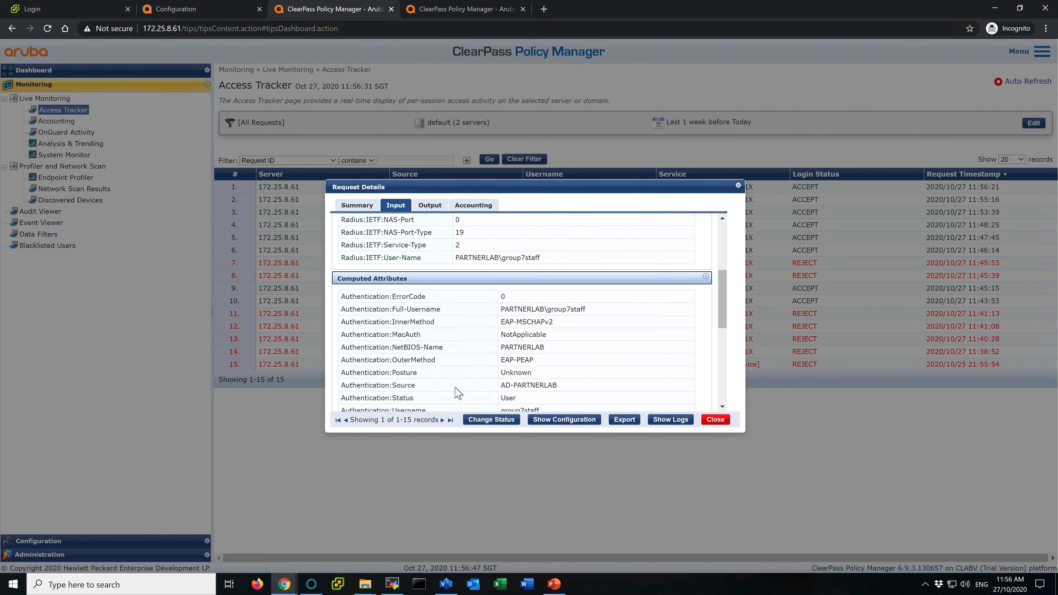
pyautogui.click(715, 420)
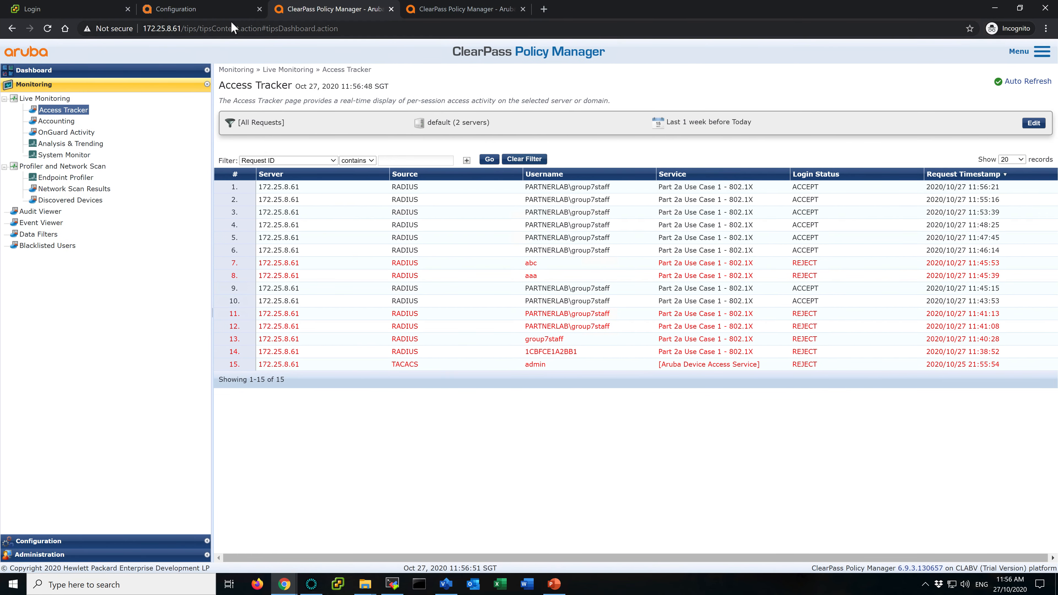
# Switch to the Mobility Master and check the connected wireless client's role and WLAN
pyautogui.click(210, 15)
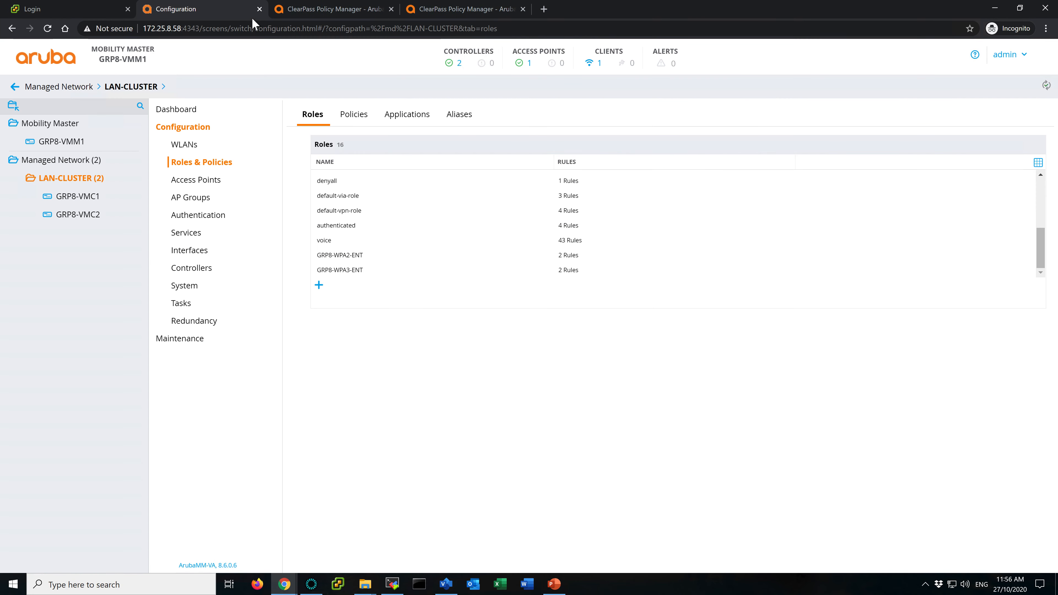
pyautogui.click(600, 65)
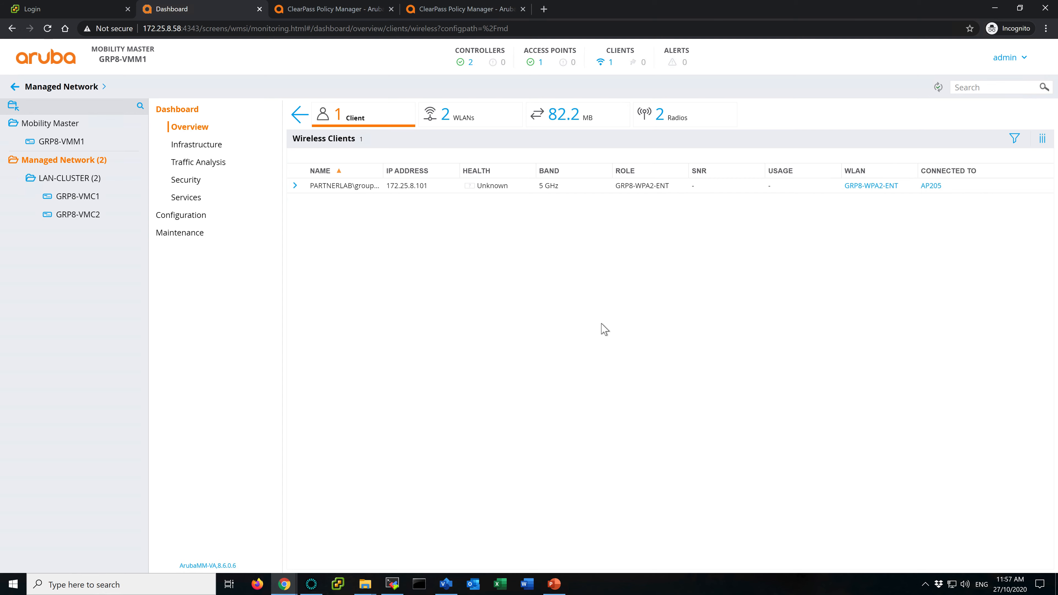
# Return to ClearPass Access Tracker, reopen the newest request, and examine its RADIUS request and computed attributes before closing it
pyautogui.click(463, 9)
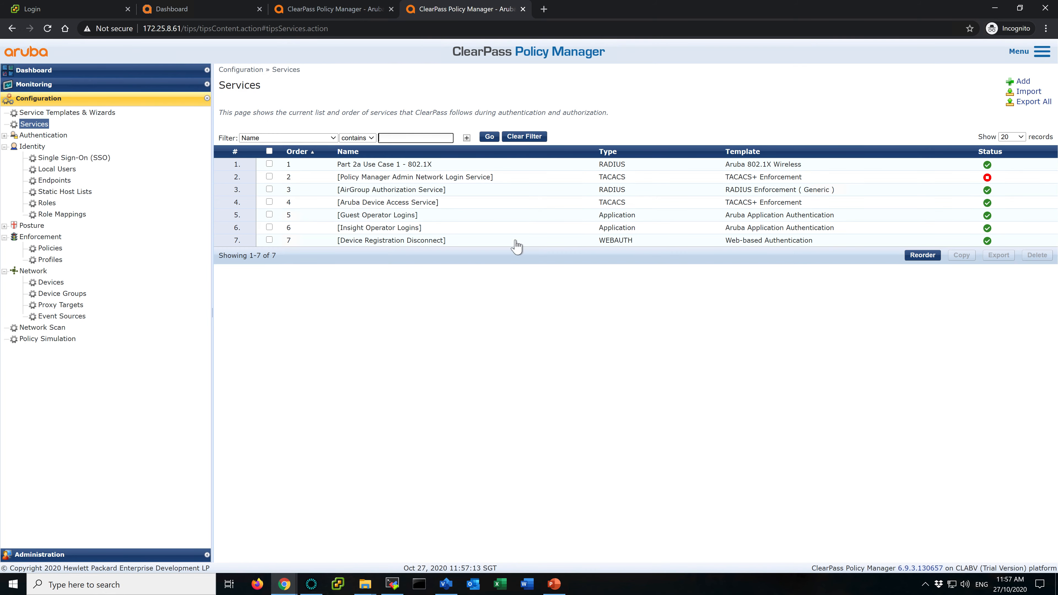
pyautogui.click(356, 10)
pyautogui.click(517, 186)
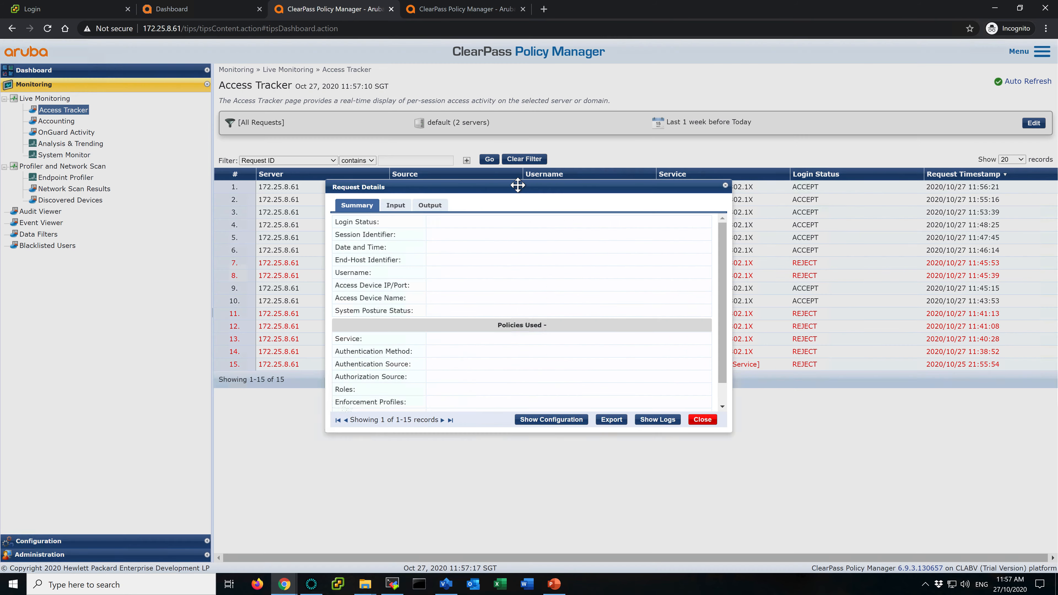
pyautogui.click(403, 205)
pyautogui.click(498, 265)
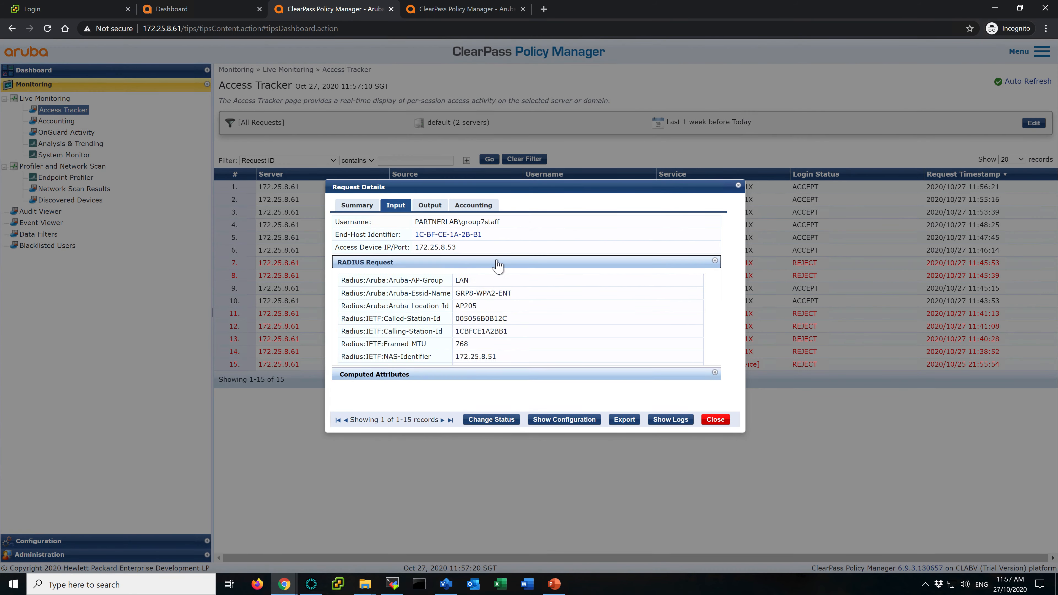
pyautogui.scroll(-1, 482, 369)
pyautogui.click(458, 389)
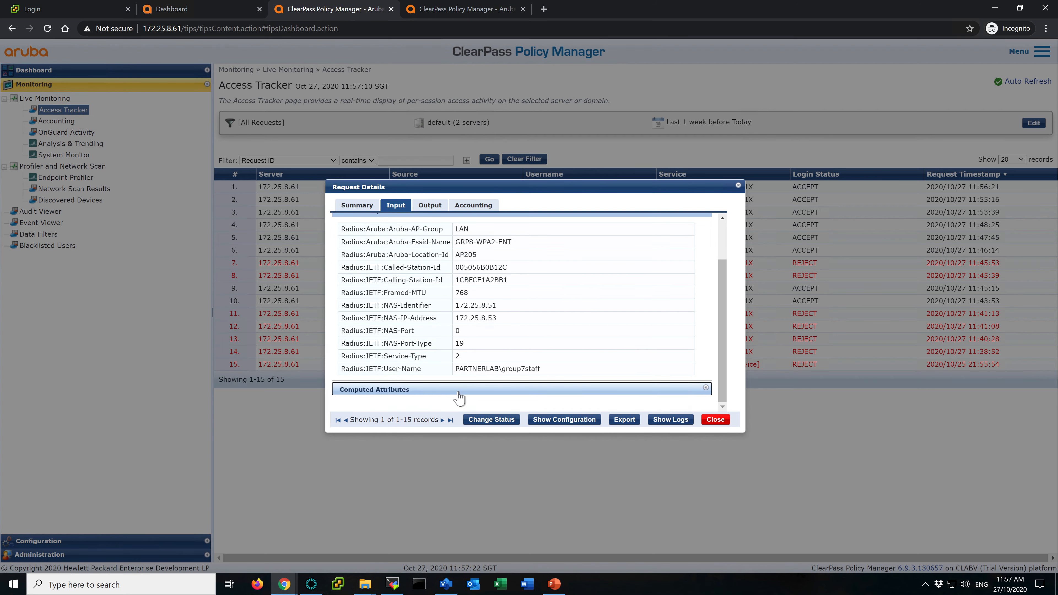
pyautogui.scroll(-3, 458, 396)
pyautogui.scroll(-1, 459, 396)
pyautogui.scroll(1, 459, 394)
pyautogui.scroll(1, 459, 394)
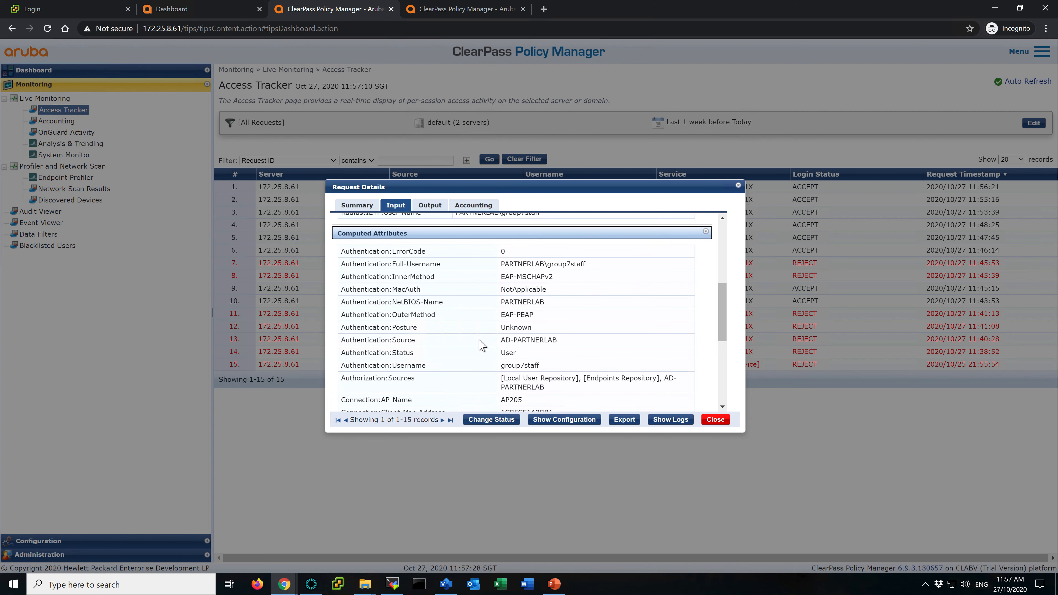
pyautogui.scroll(-2, 482, 344)
pyautogui.scroll(5, 481, 344)
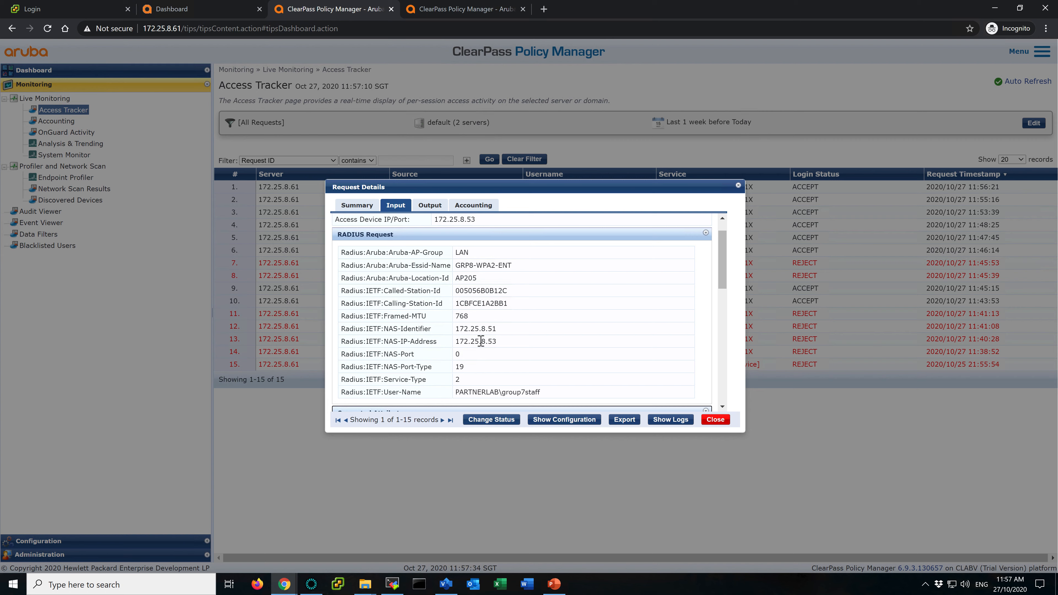
pyautogui.click(715, 419)
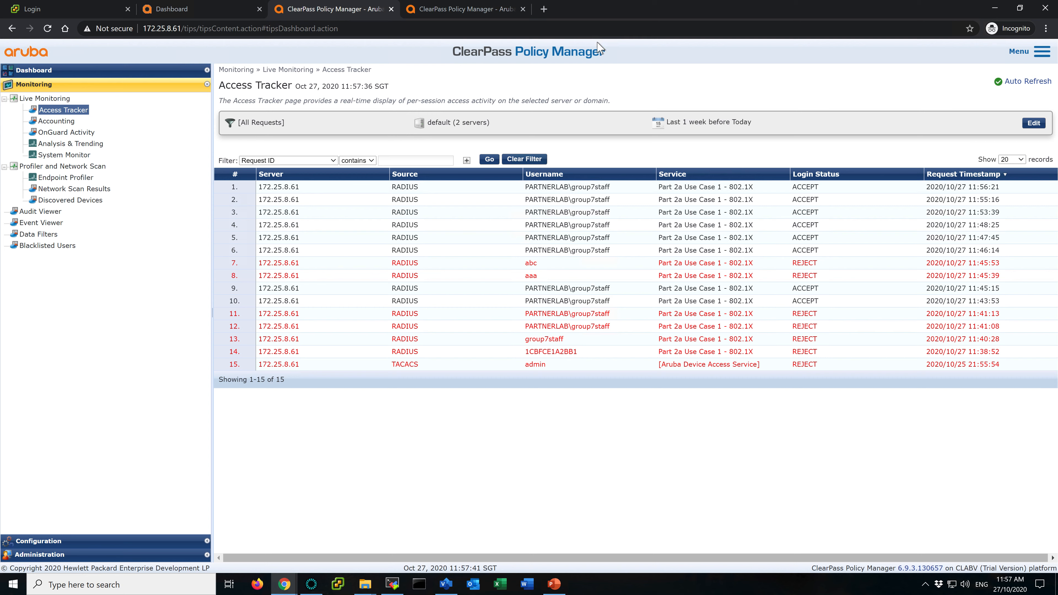
pyautogui.moveTo(572, 7)
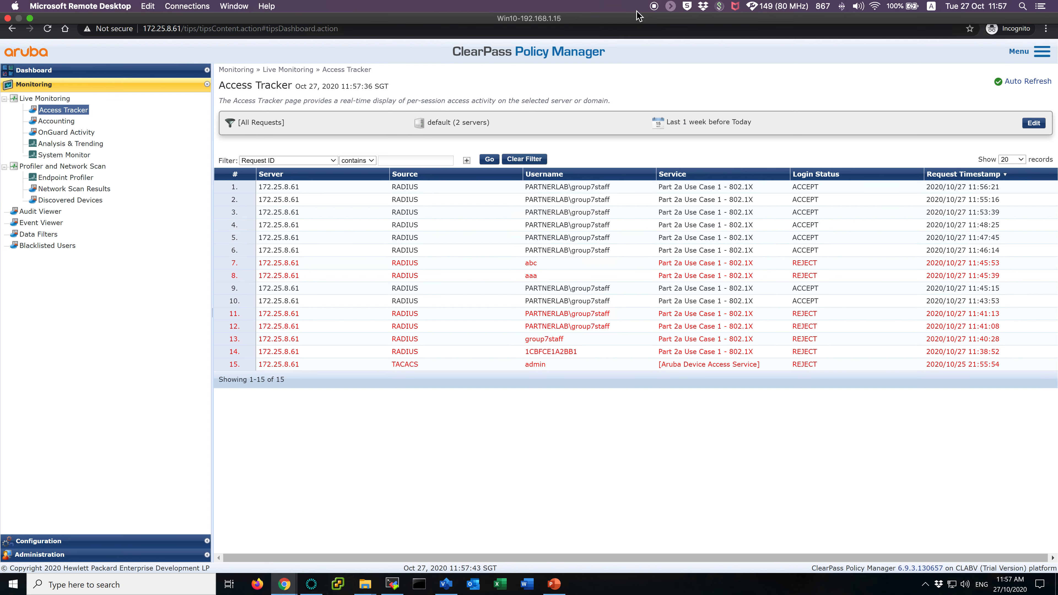